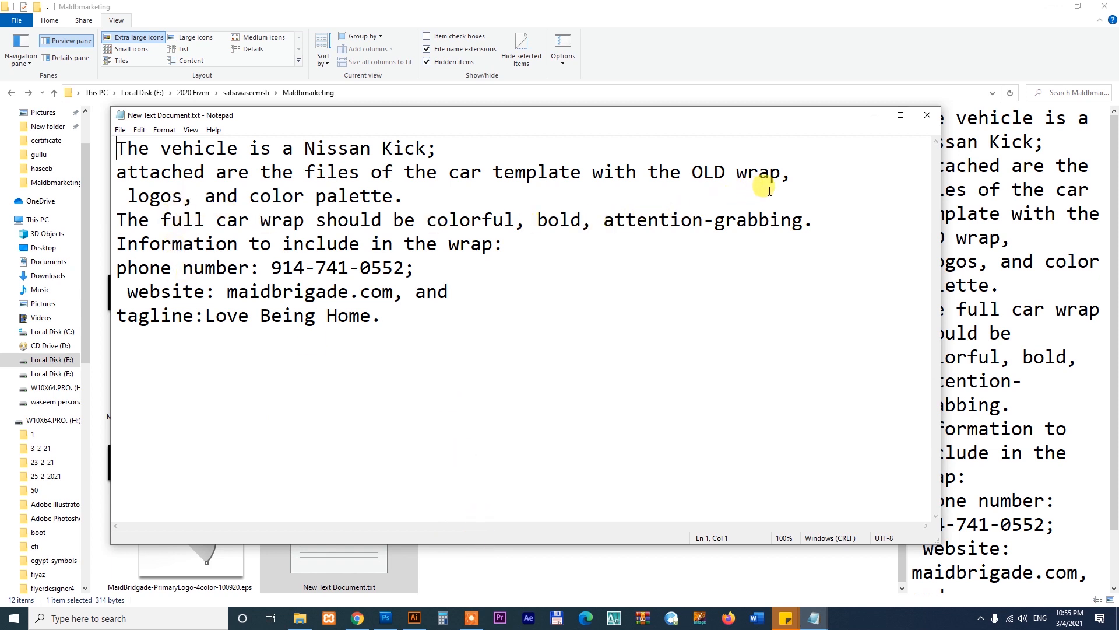
- Read the wrap brief in the text document, highlighting the vehicle, required files, style, phone number, website and tagline
drag(306, 153, 429, 148)
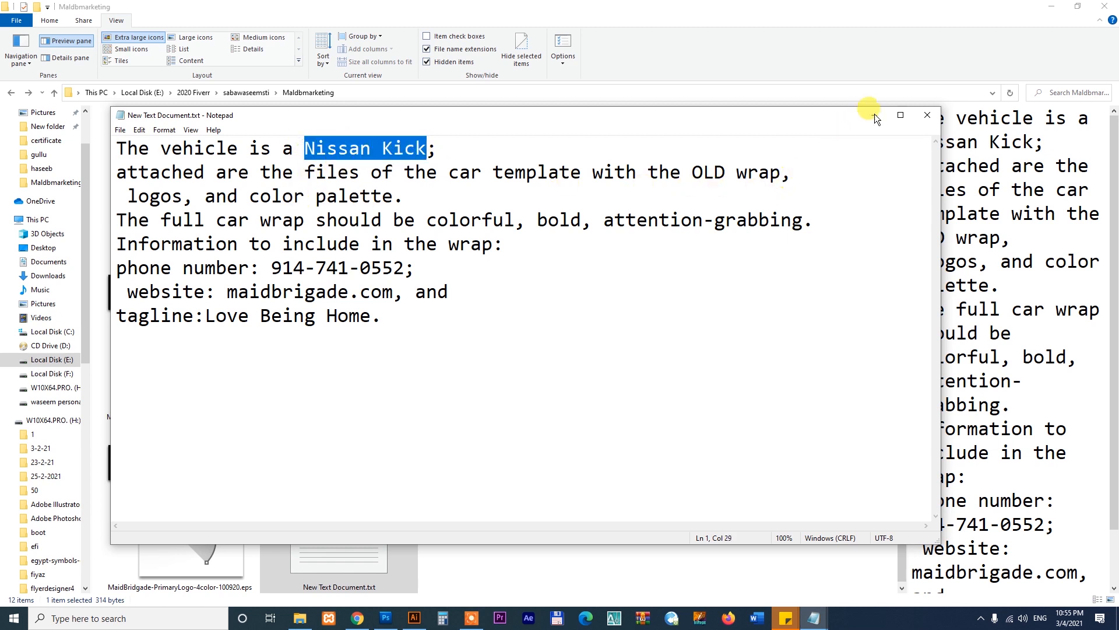
click(900, 115)
click(266, 170)
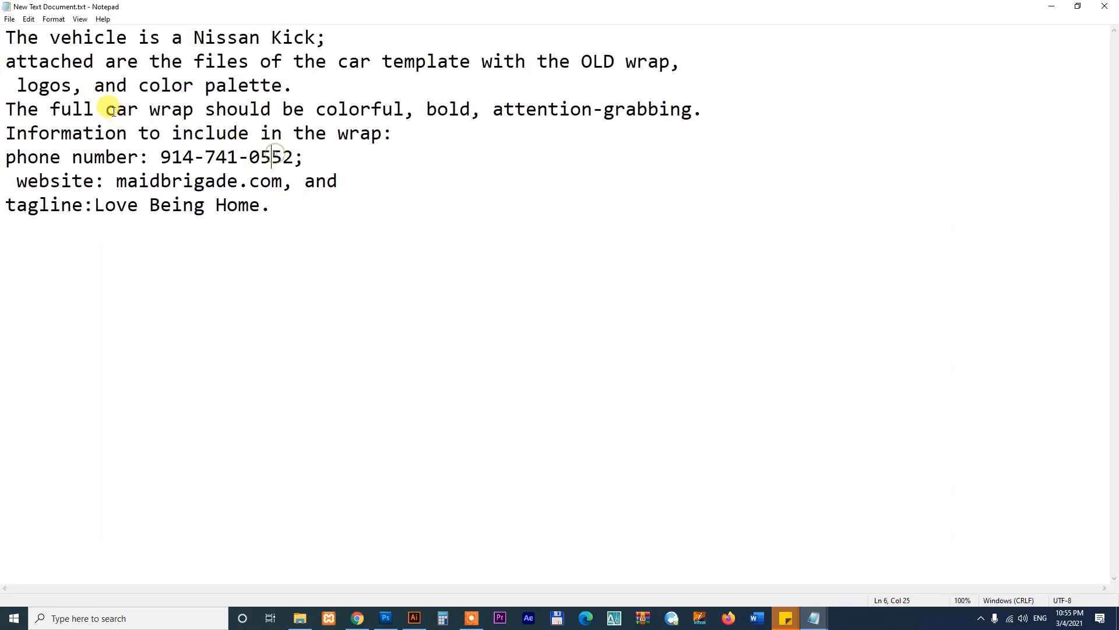
drag(35, 87, 365, 84)
click(373, 86)
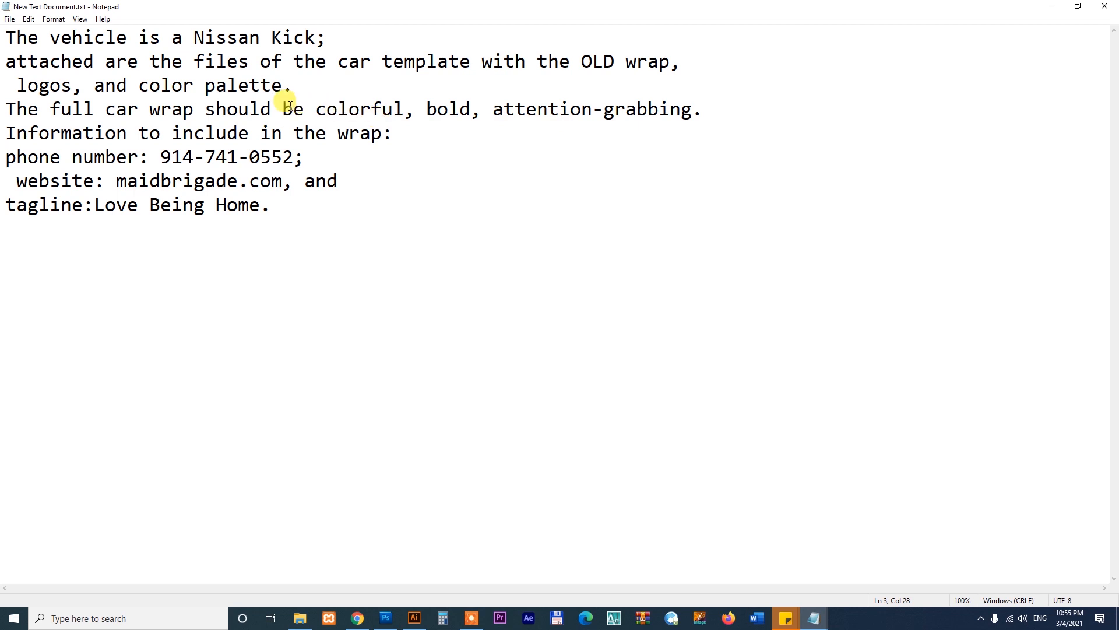
drag(290, 105, 639, 105)
drag(157, 156, 367, 155)
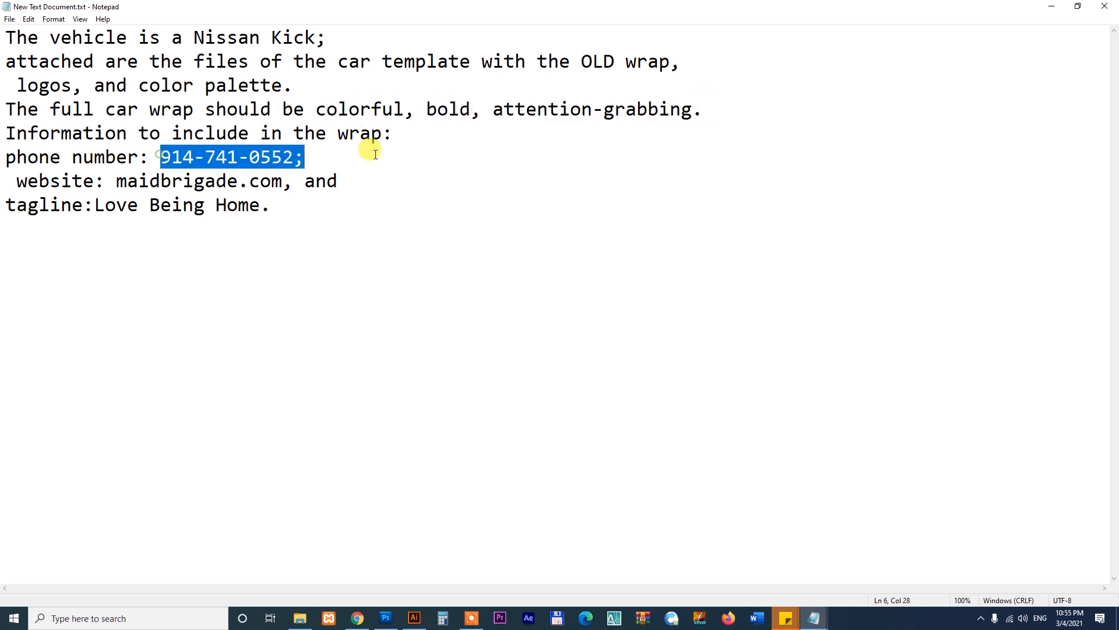
click(123, 162)
drag(126, 181, 341, 182)
drag(92, 205, 398, 233)
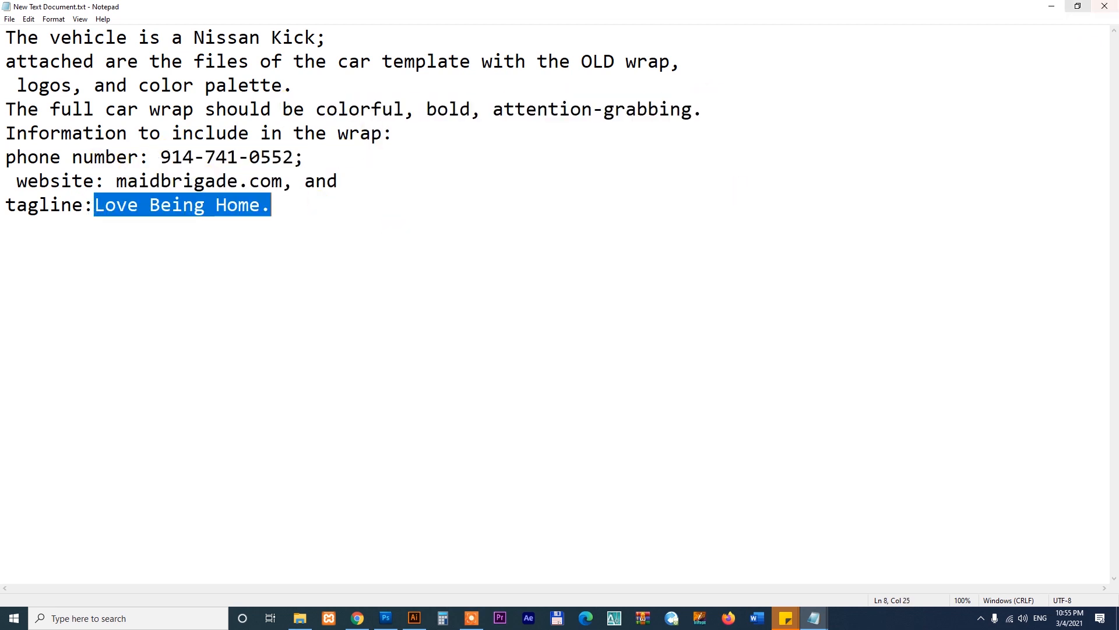
- Switch to File Explorer and preview the Maid Brigade color palette image and the logo EPS files
key(alt+Tab)
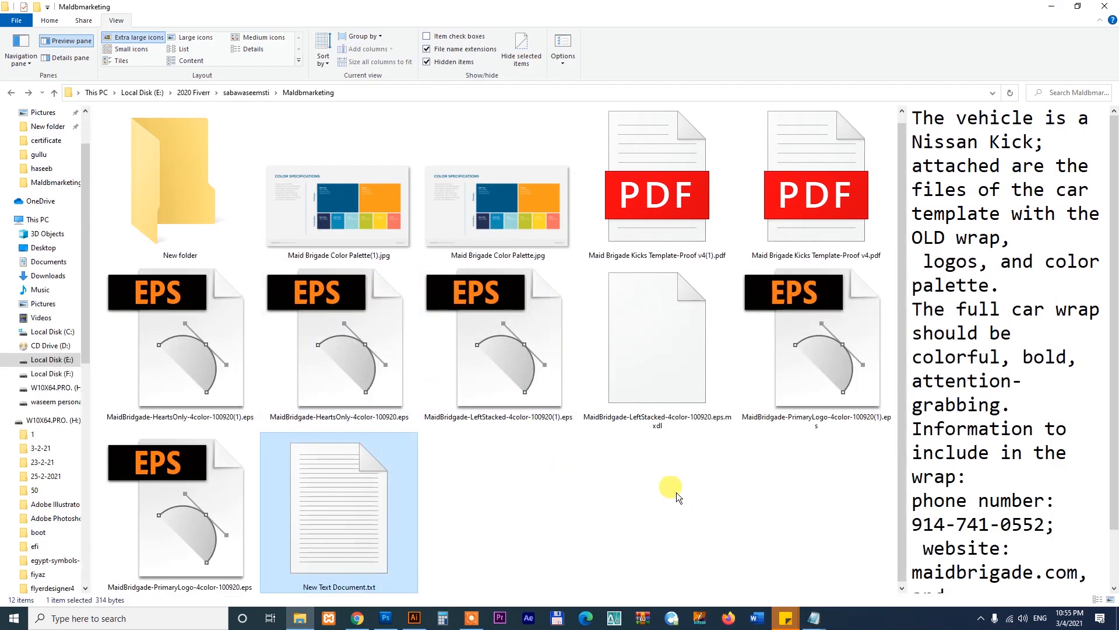
click(516, 207)
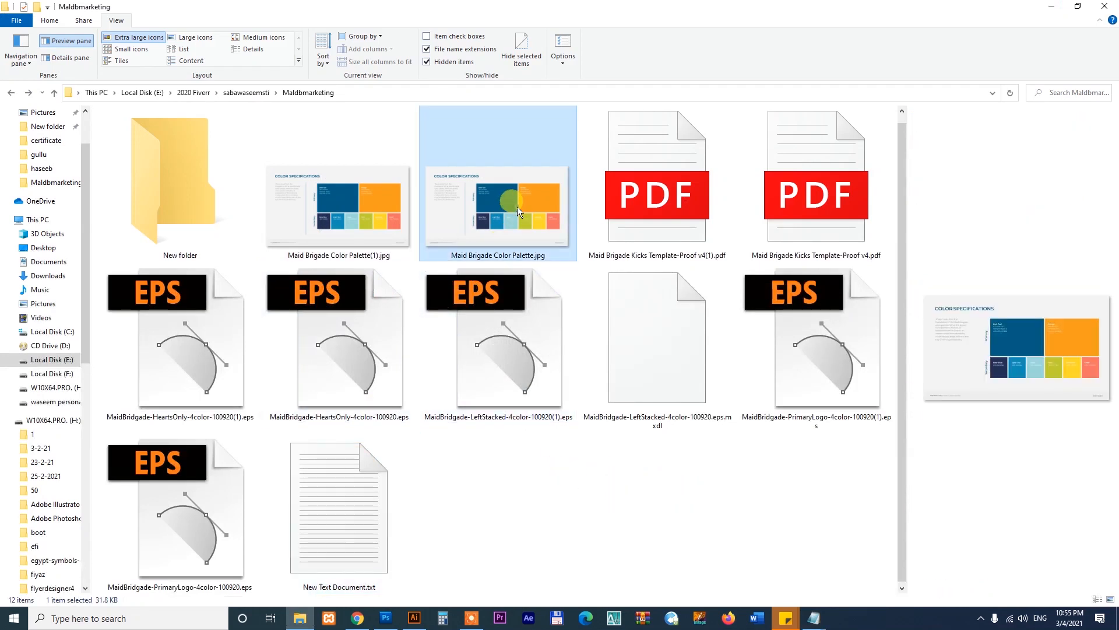
click(807, 402)
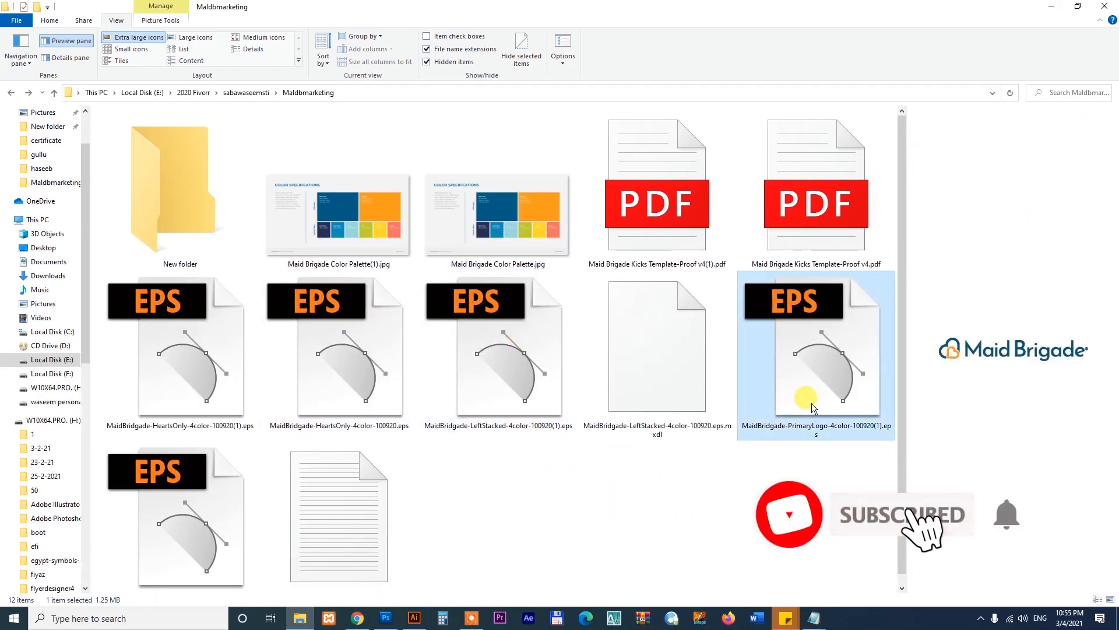
click(499, 402)
click(369, 370)
click(192, 370)
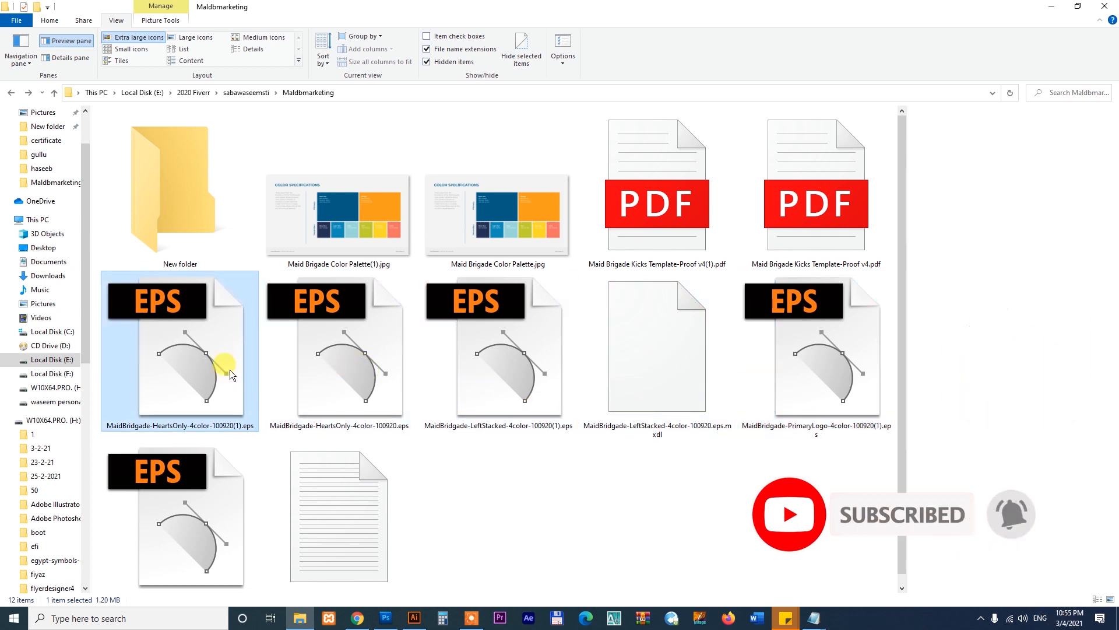
click(188, 492)
click(338, 388)
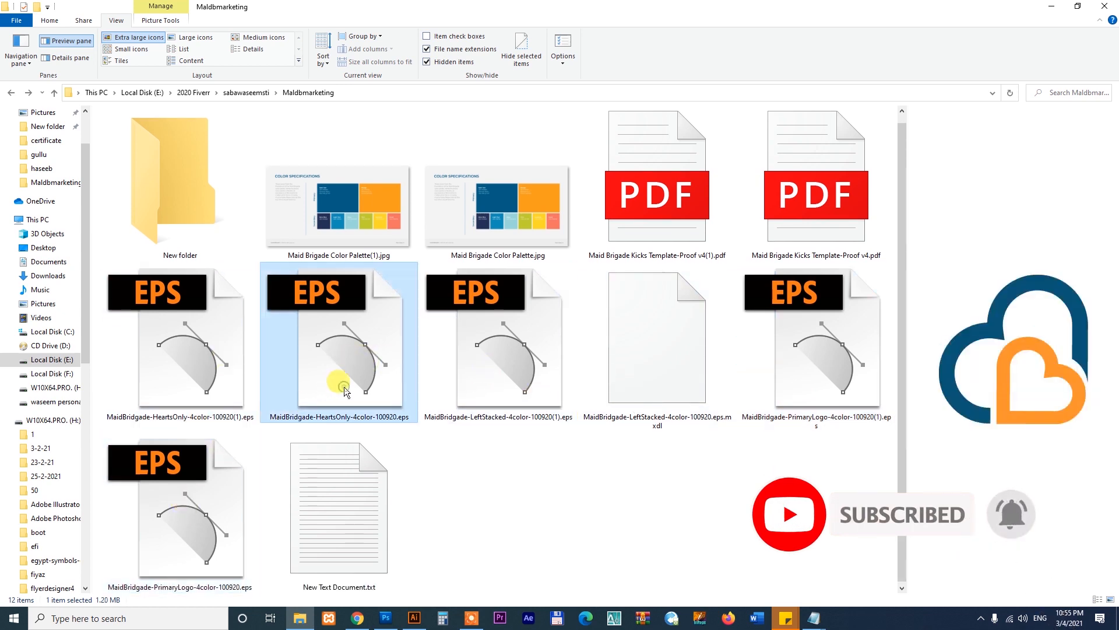
click(694, 339)
- Open page 1 of Maid Brigade Kicks Template-Proof v4(1).pdf in Illustrator and accept the PDF reinterpretation
click(670, 233)
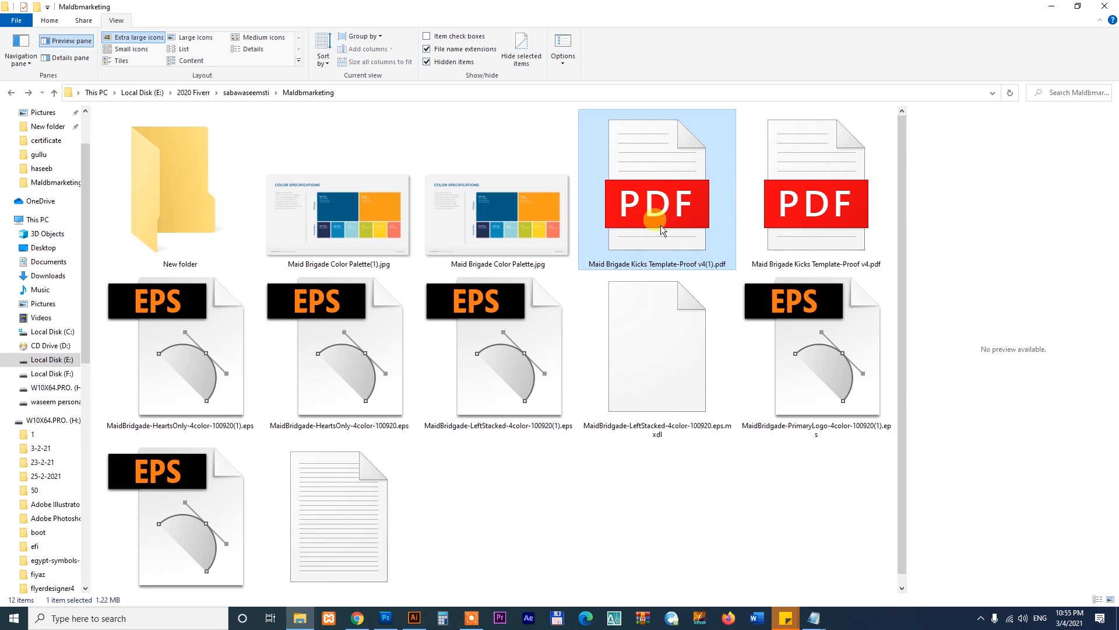
drag(666, 221, 628, 30)
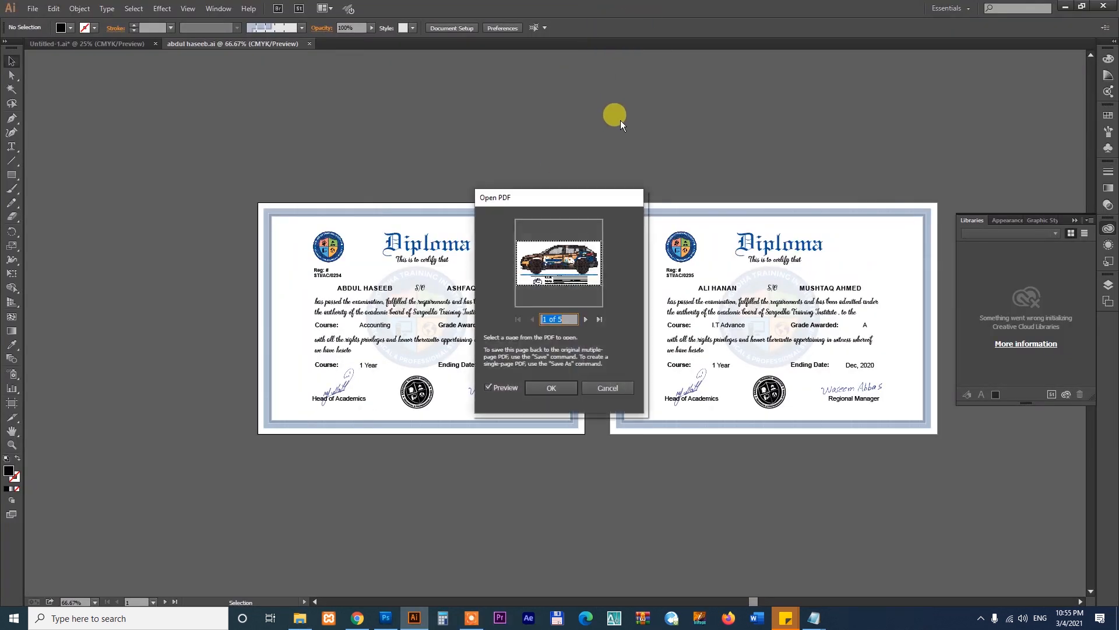
click(551, 390)
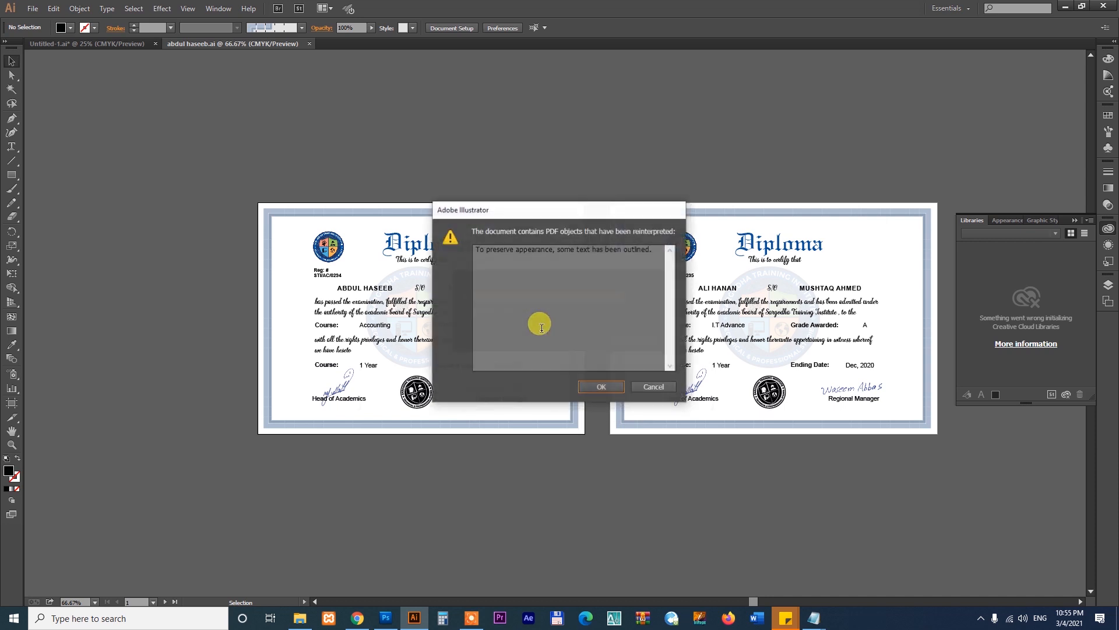
click(603, 387)
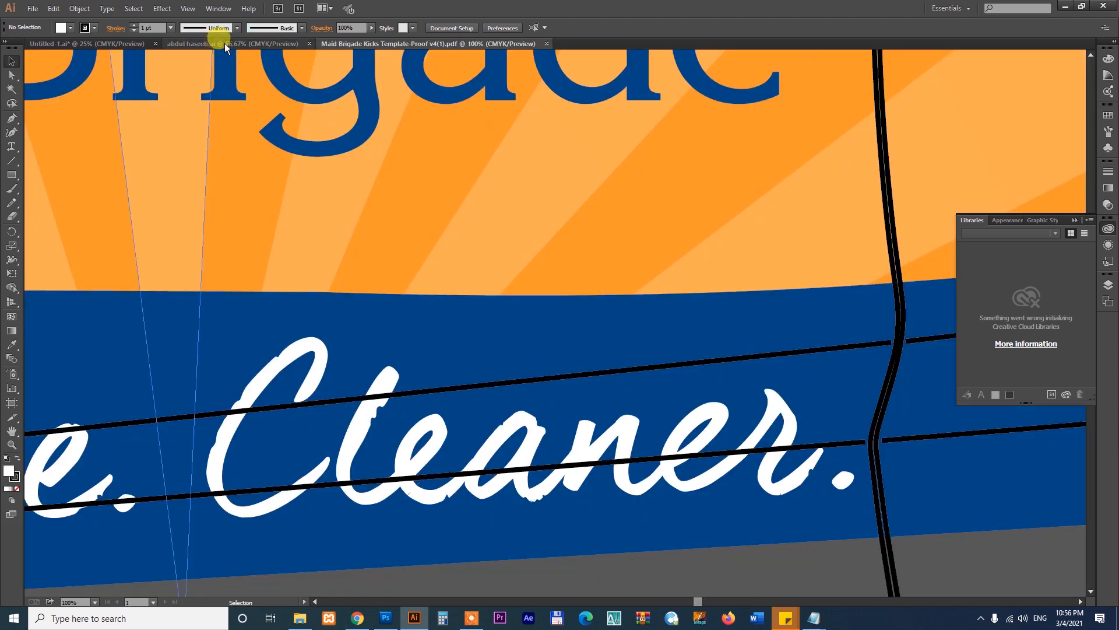
- Close the diploma and certificate documents, keeping only the car template PDF open
click(310, 44)
click(127, 42)
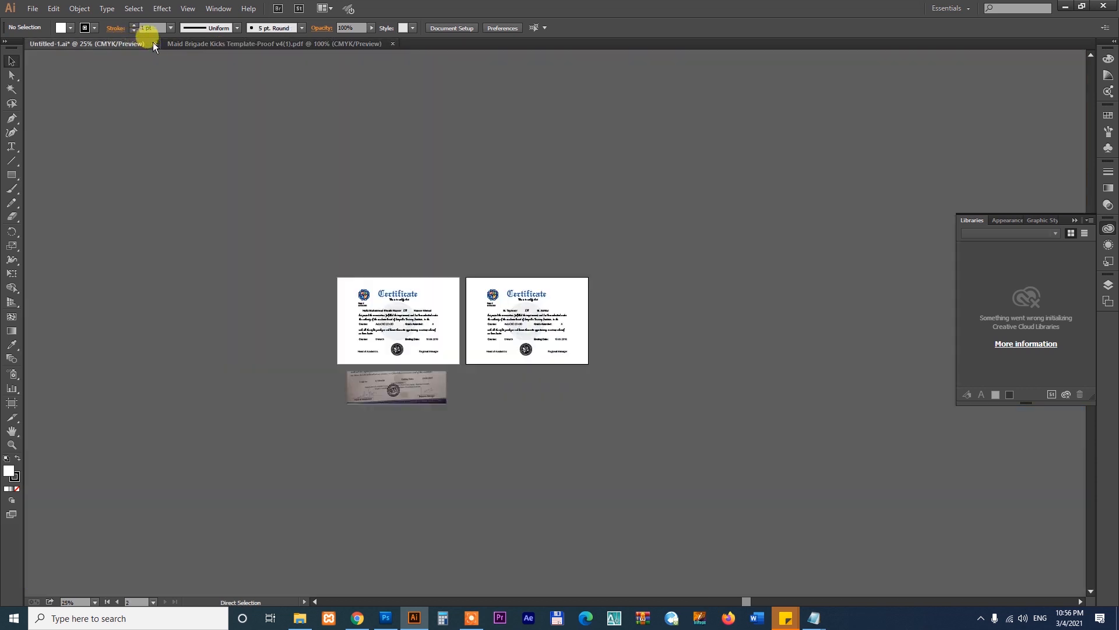
click(155, 44)
click(618, 324)
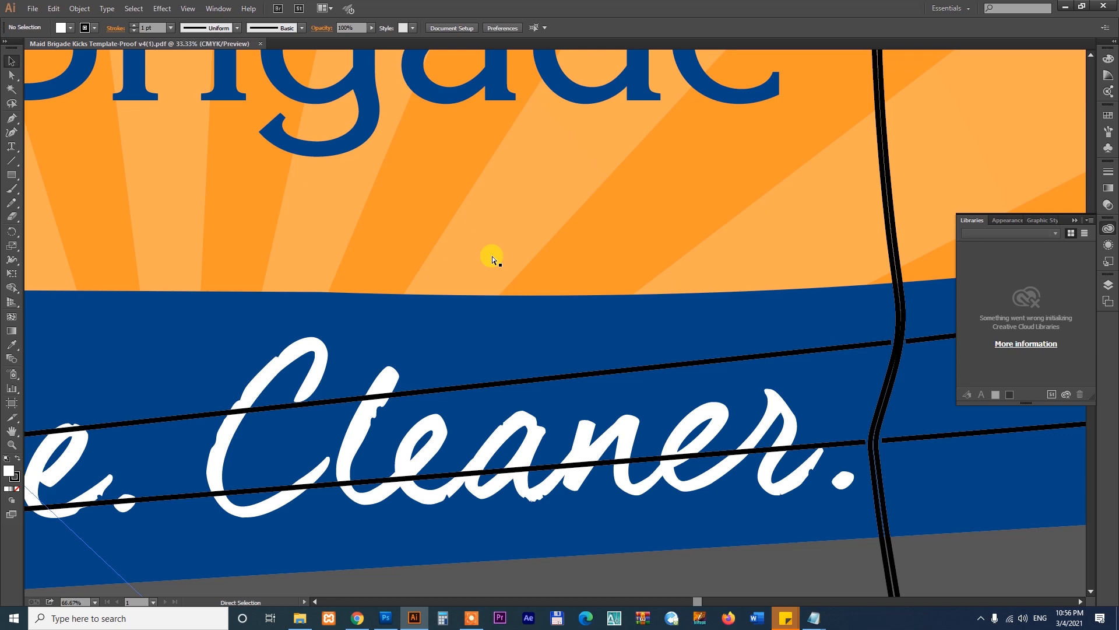
- Try to scale the whole car template group down to about 13.93 by 7.22 in, and undo the scaling
scroll(492, 259, down, 2)
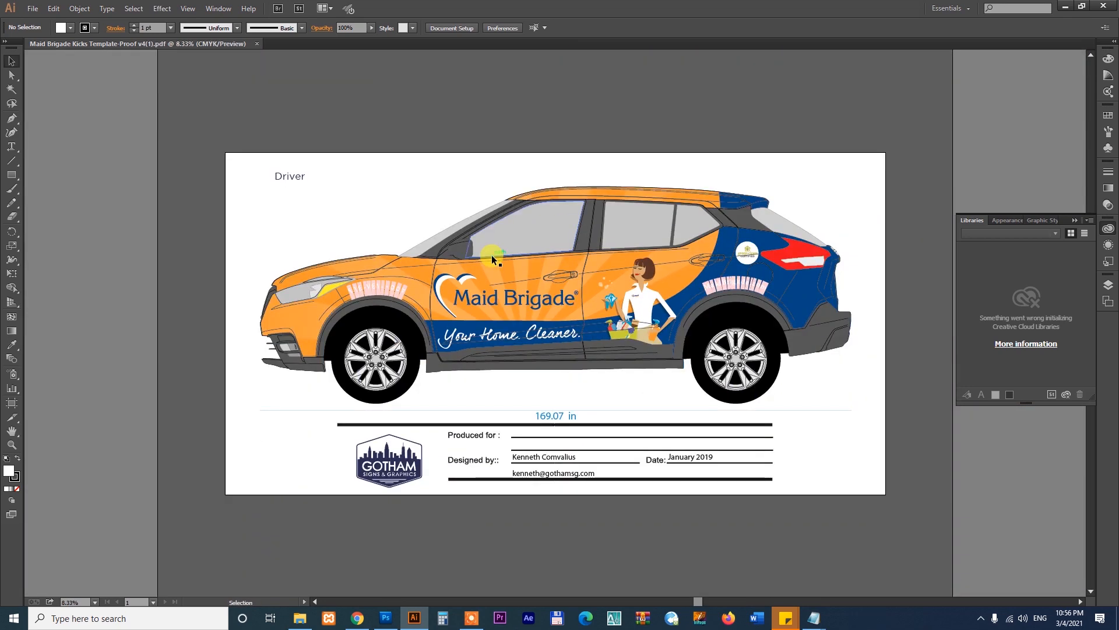
click(834, 403)
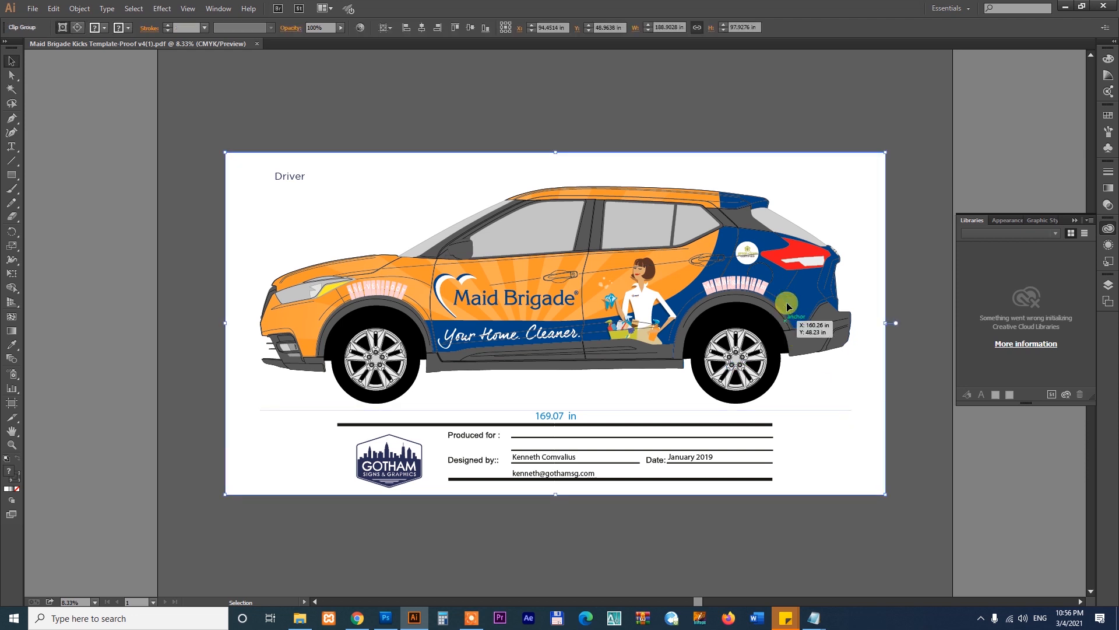
key(ctrl+alt)
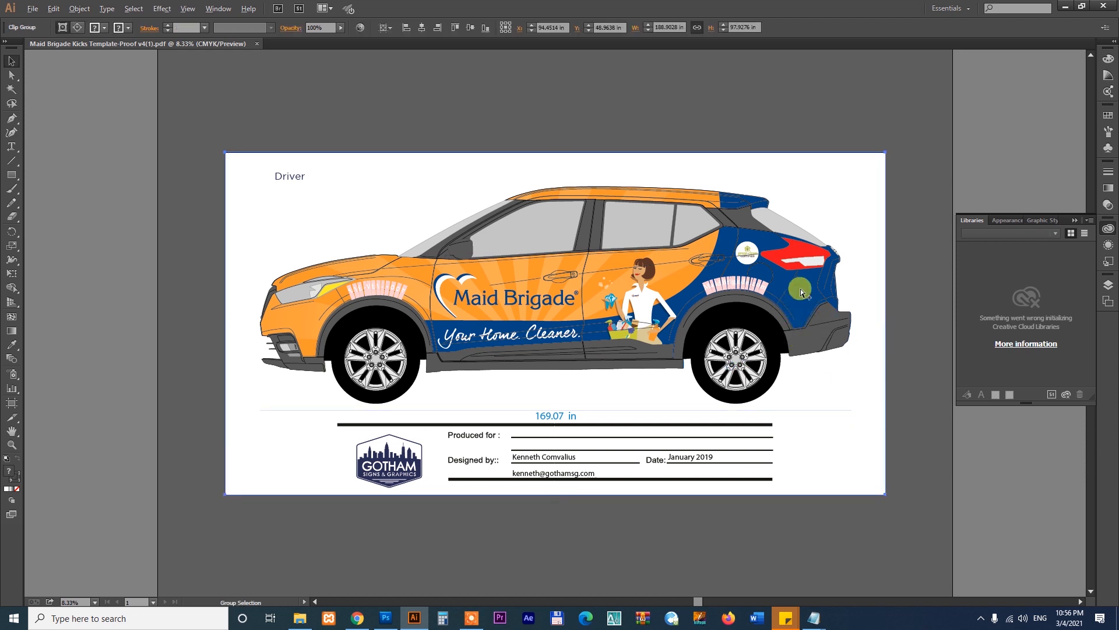
click(691, 150)
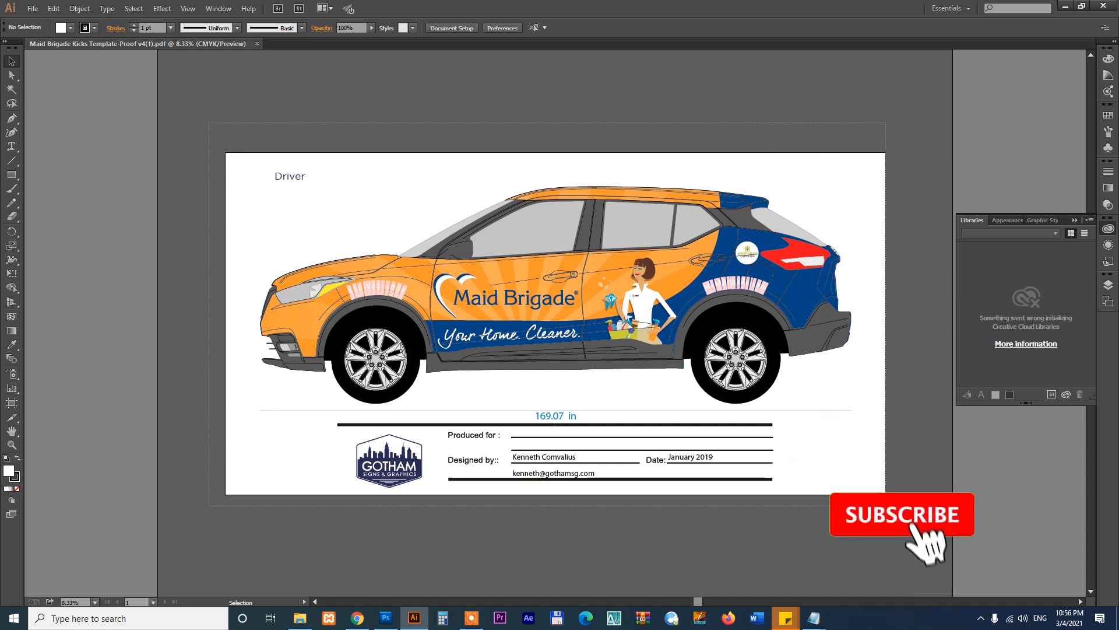
click(714, 415)
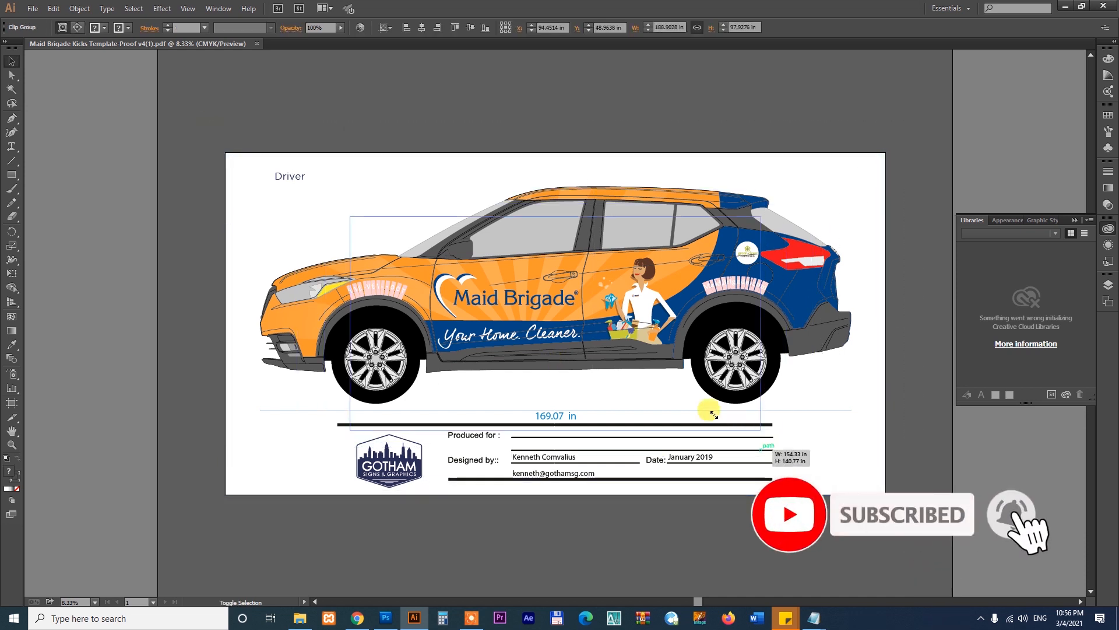
drag(714, 415, 666, 406)
key(z)
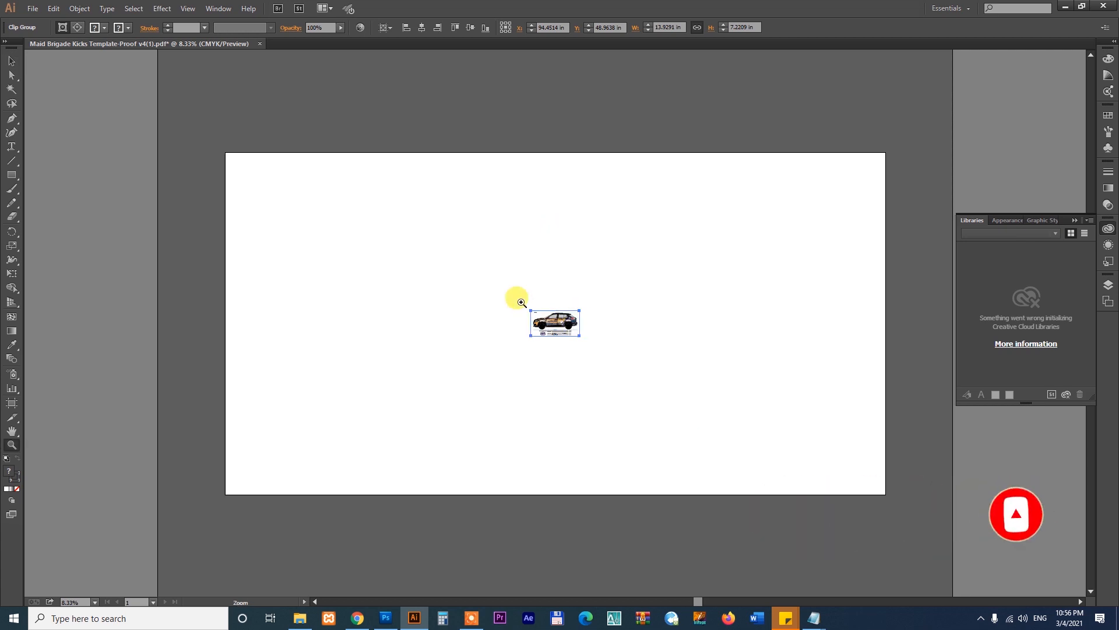
drag(515, 301, 606, 353)
key(ctrl+z)
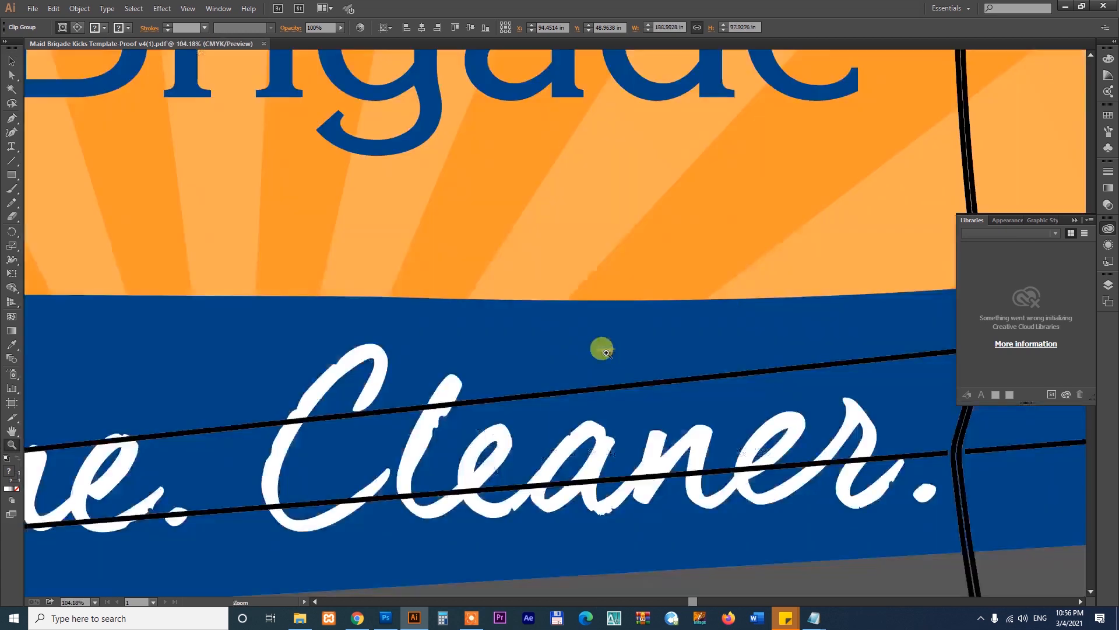
key(z)
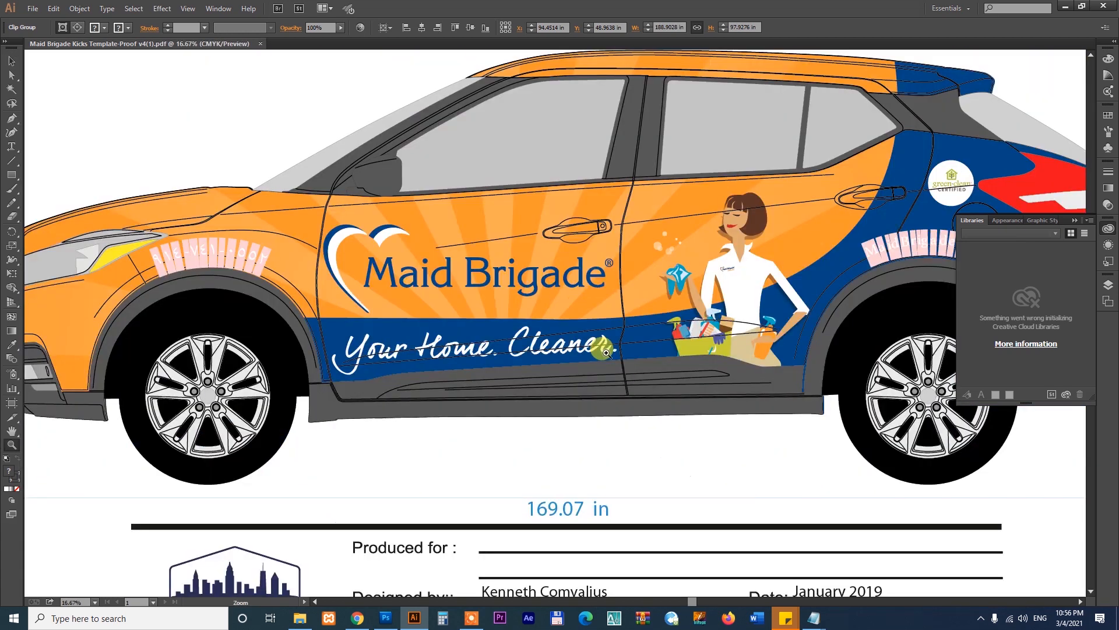
key(ctrl+minus)
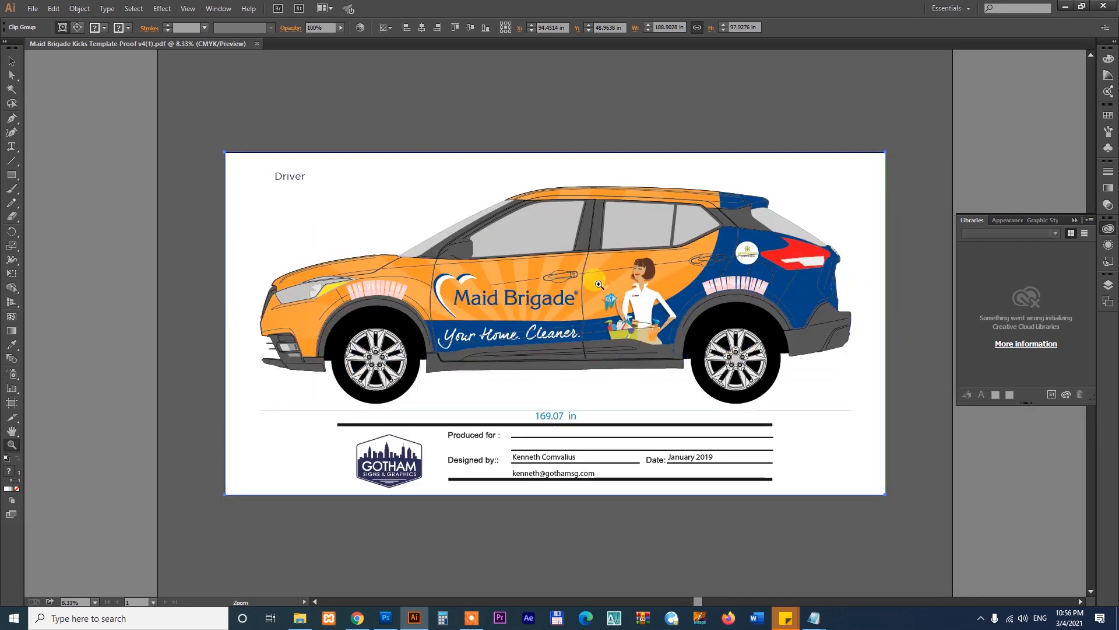
- Release the clipping mask of the whole car template group and deselect the artwork
key(v)
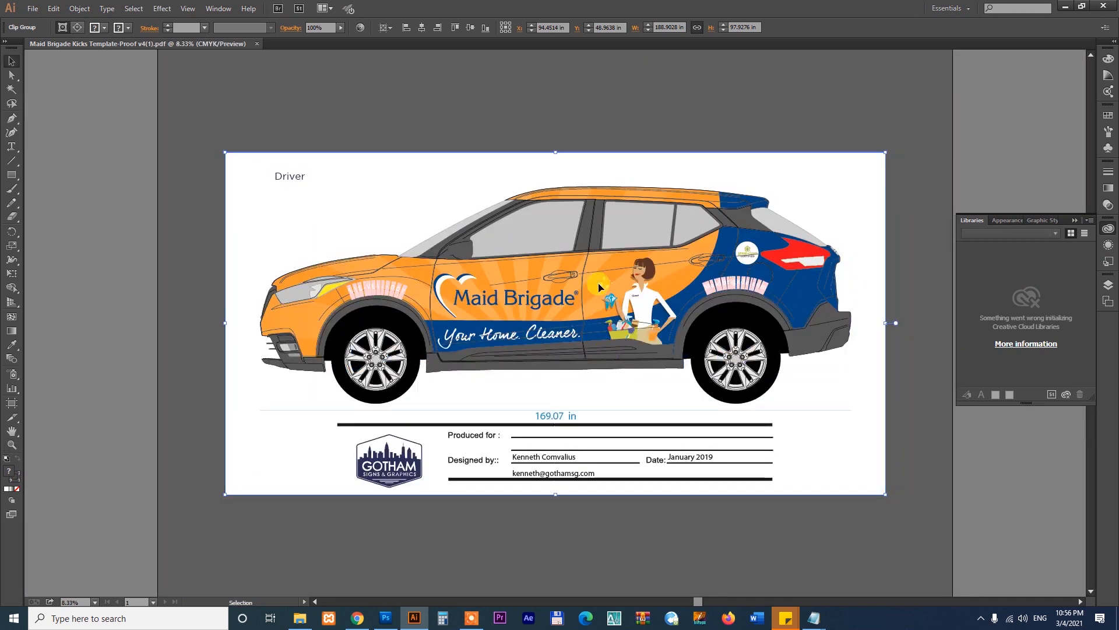
right_click(809, 298)
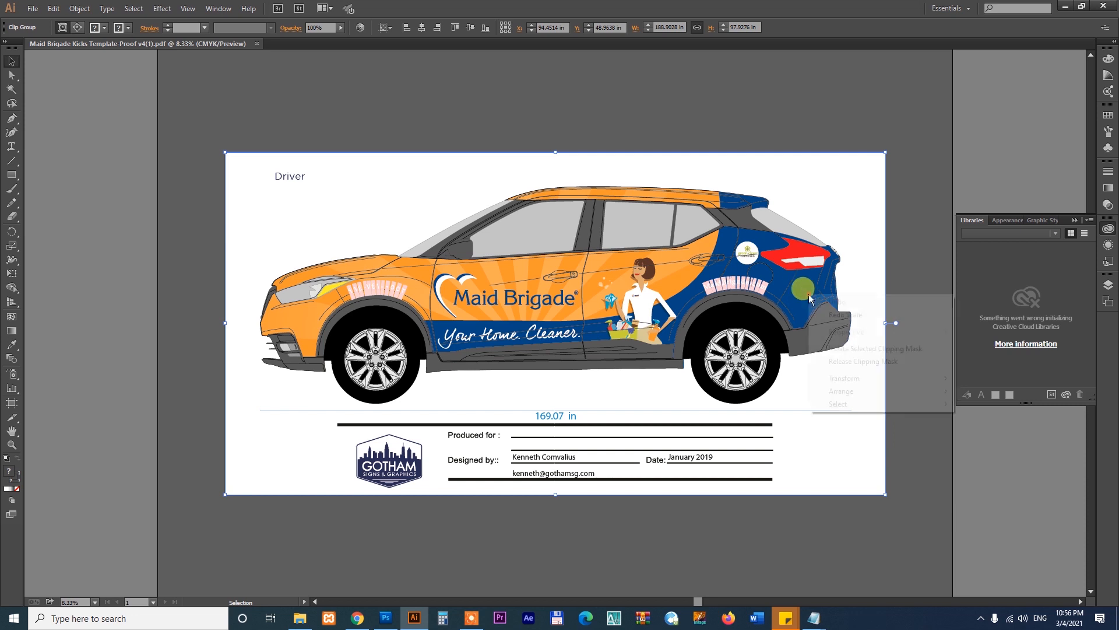
click(833, 357)
click(939, 398)
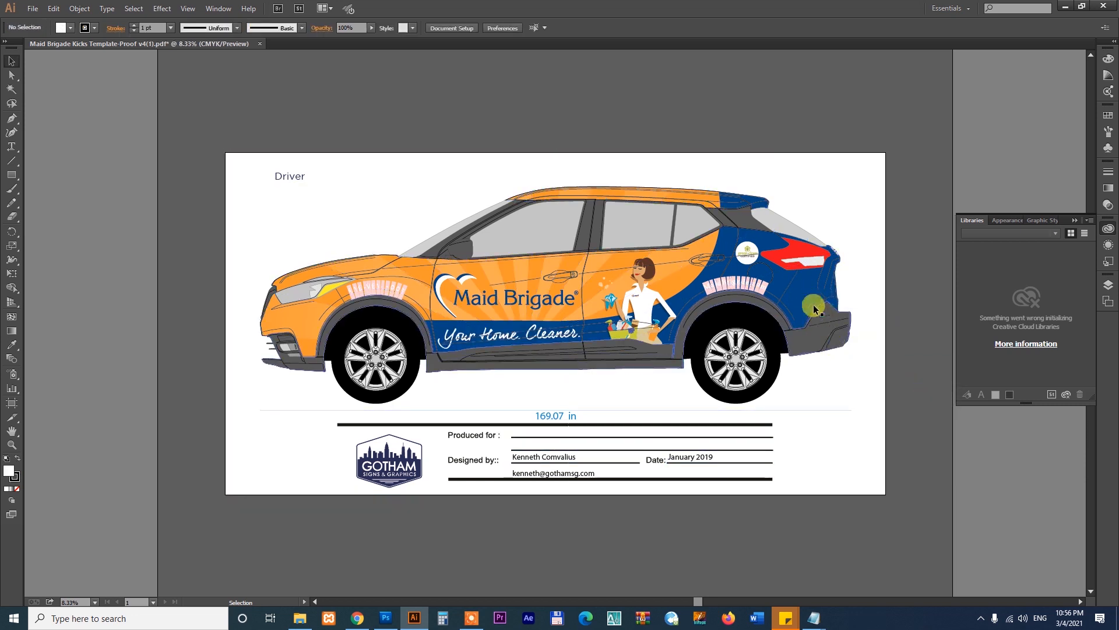
- Try moving the blue wrap shape away from the car body in several directions, and undo each move
click(810, 302)
drag(810, 302, 801, 178)
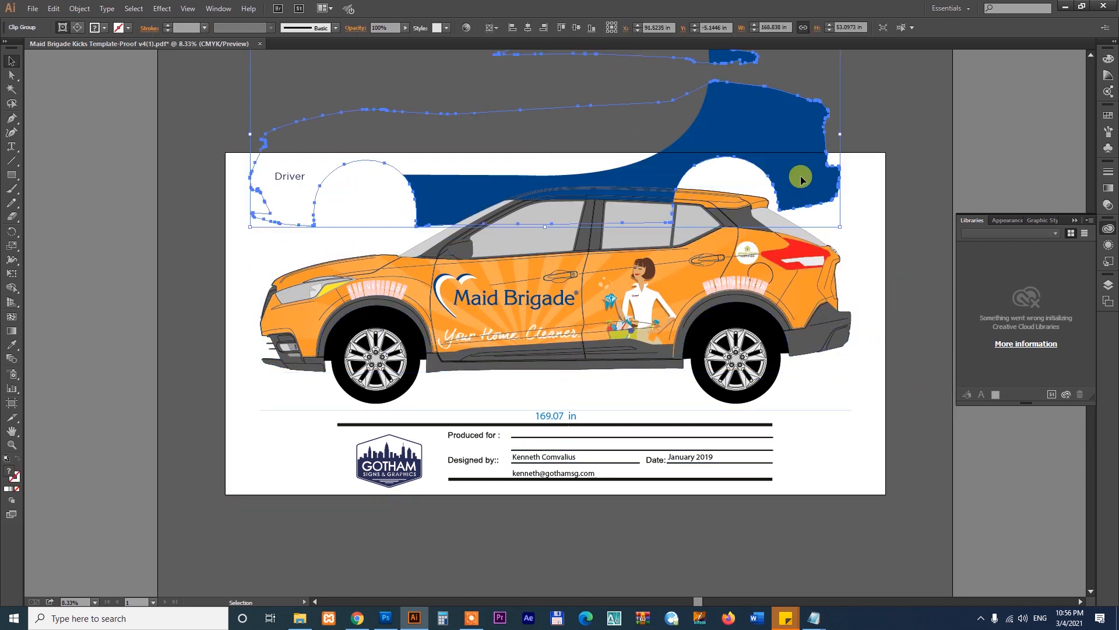
scroll(810, 304, up, 3)
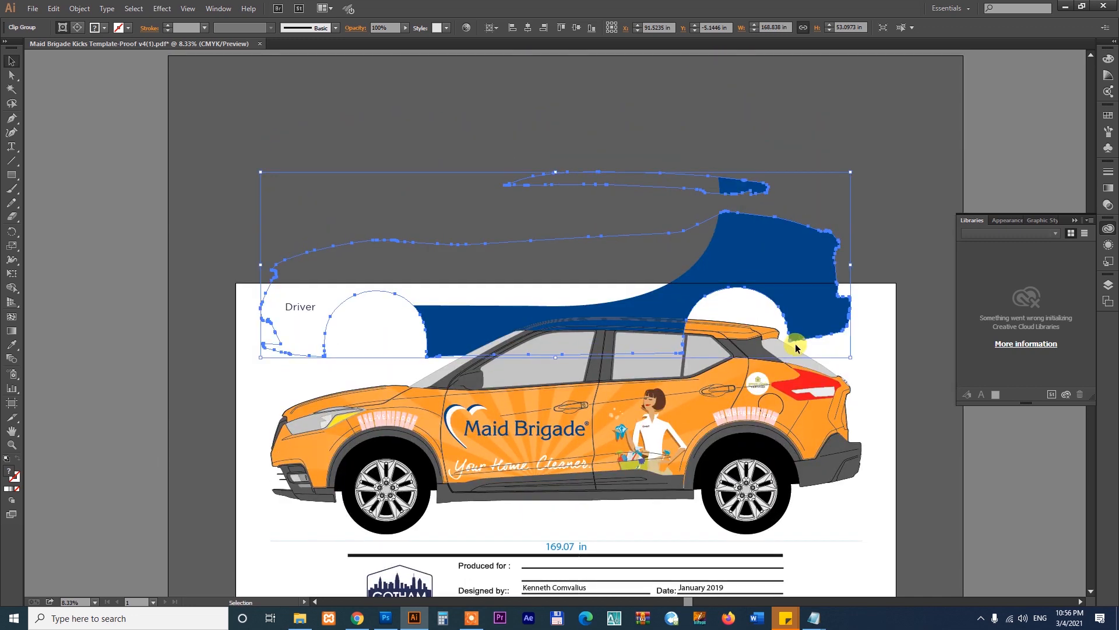
key(ctrl+z)
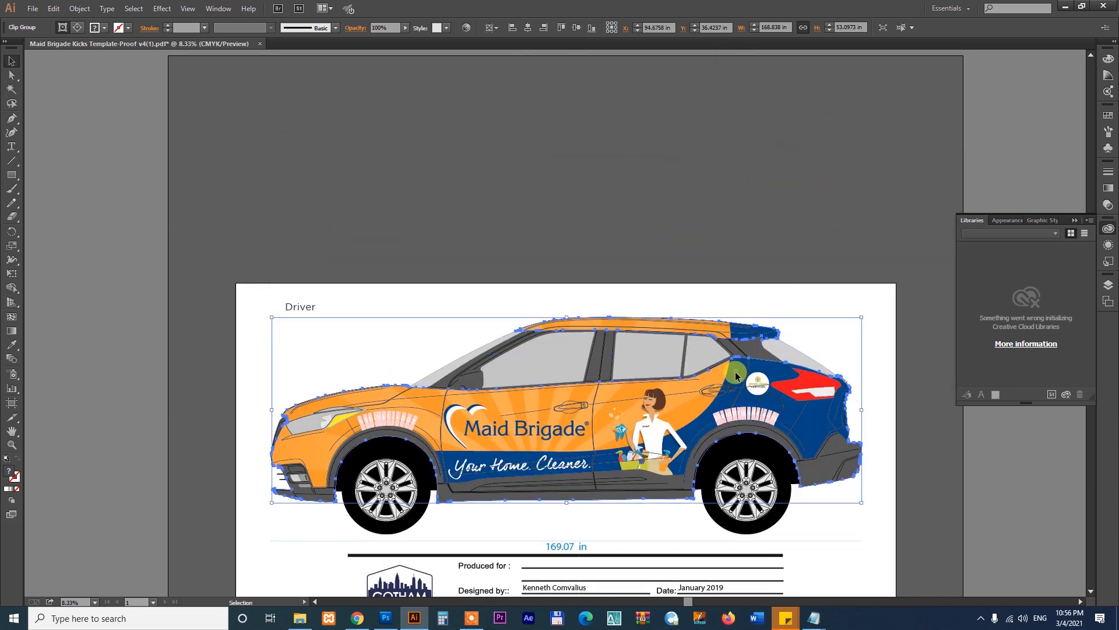
drag(737, 376, 848, 407)
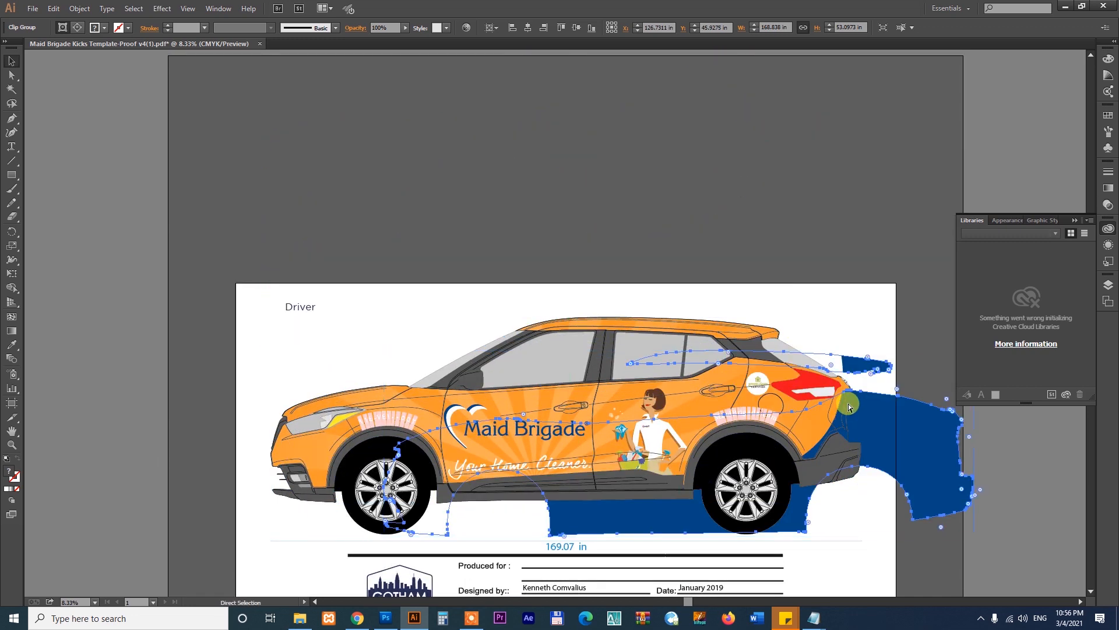
key(ctrl+z)
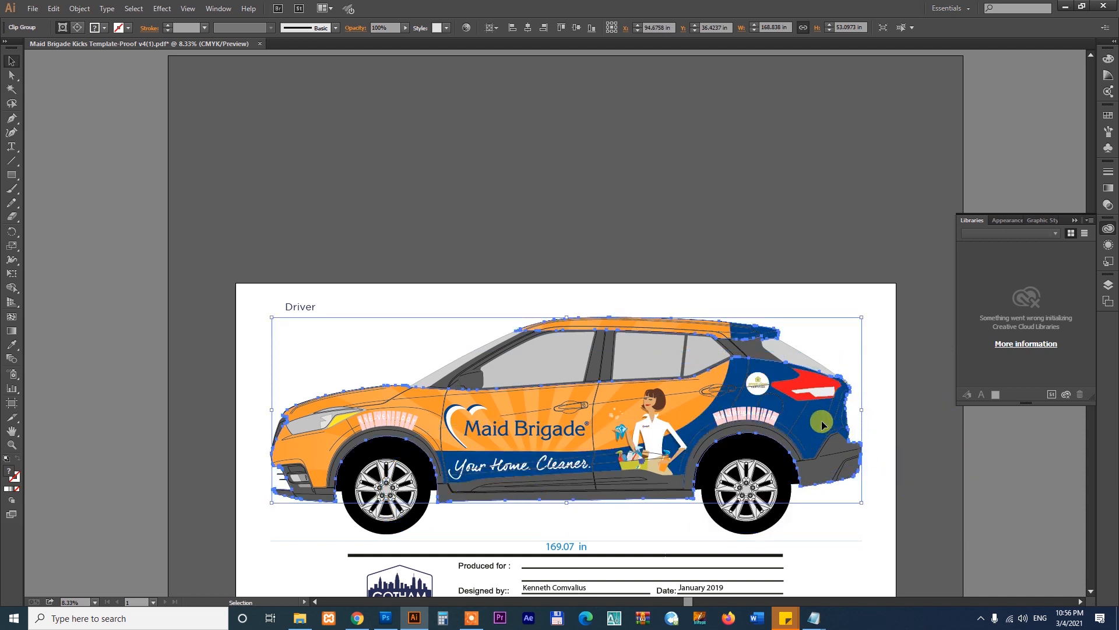
drag(824, 426, 854, 326)
key(ctrl+z)
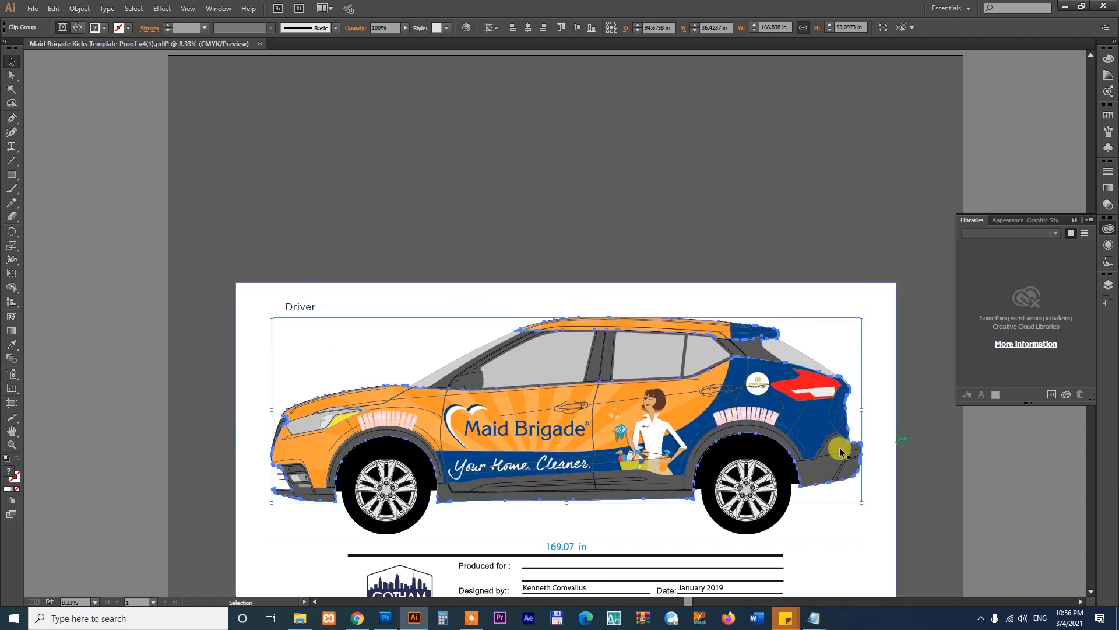
- Examine which clip groups make up the front, door and rear sections of the car wrap
click(685, 407)
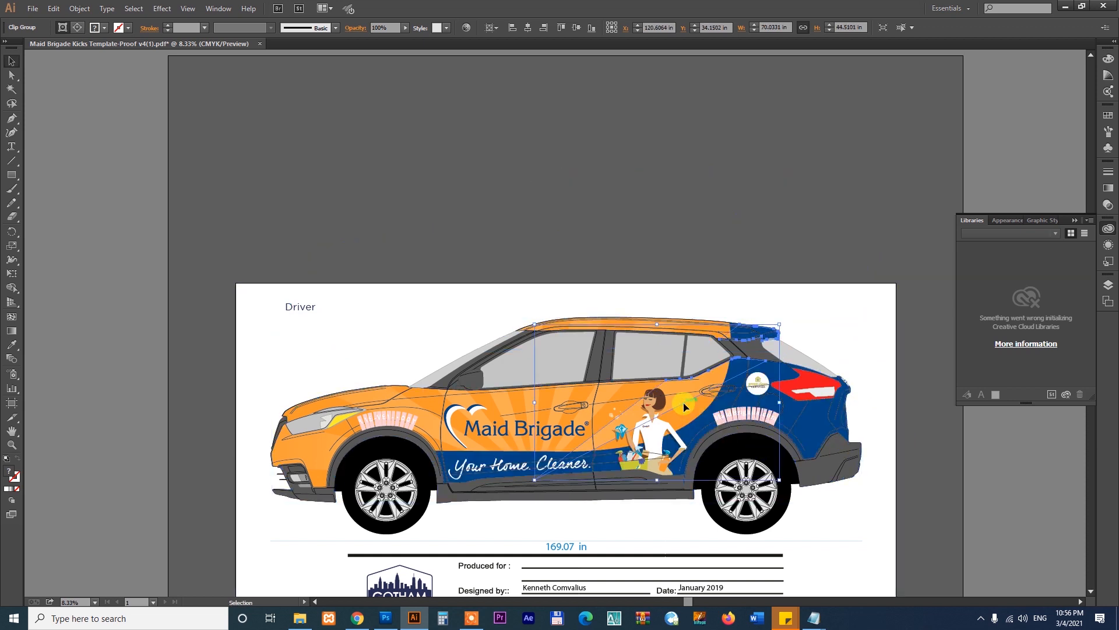
click(390, 395)
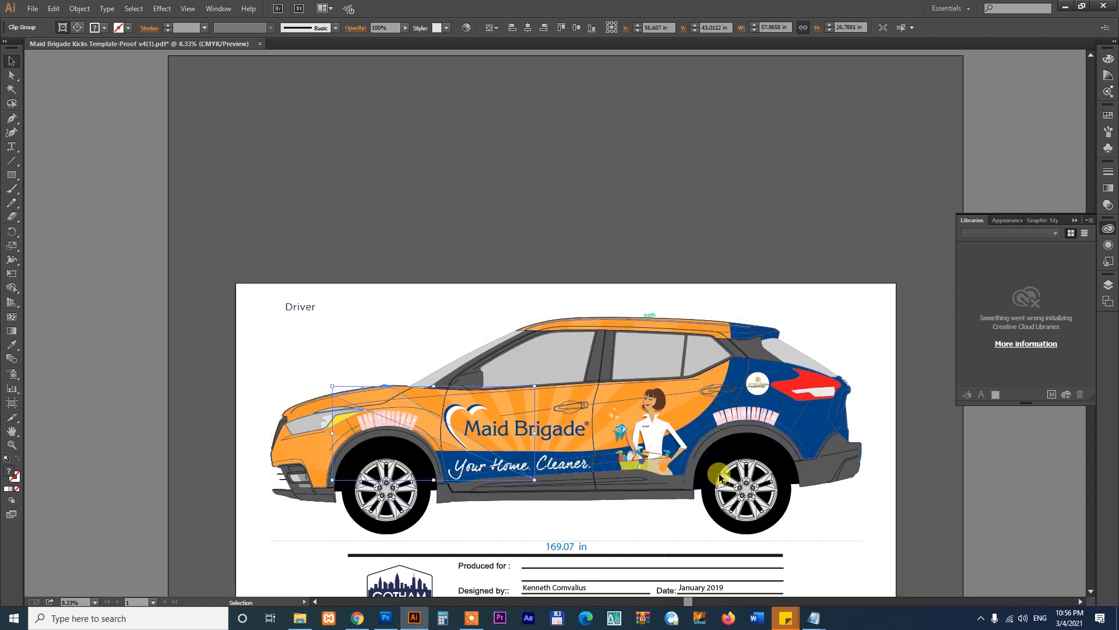
click(920, 494)
key(z)
drag(248, 253, 664, 412)
key(v)
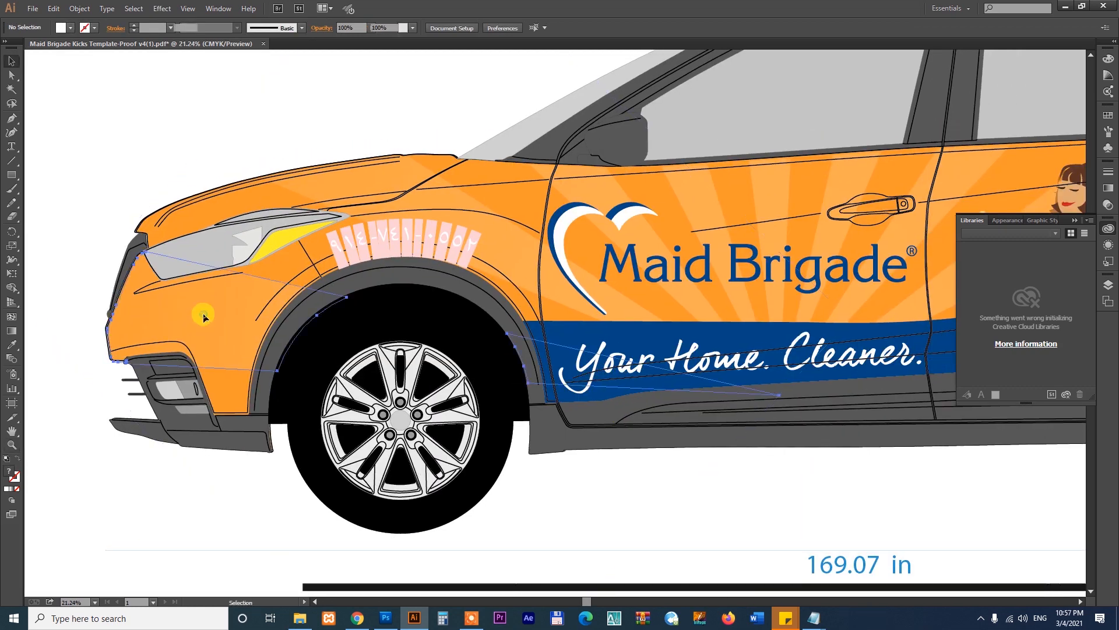
click(204, 316)
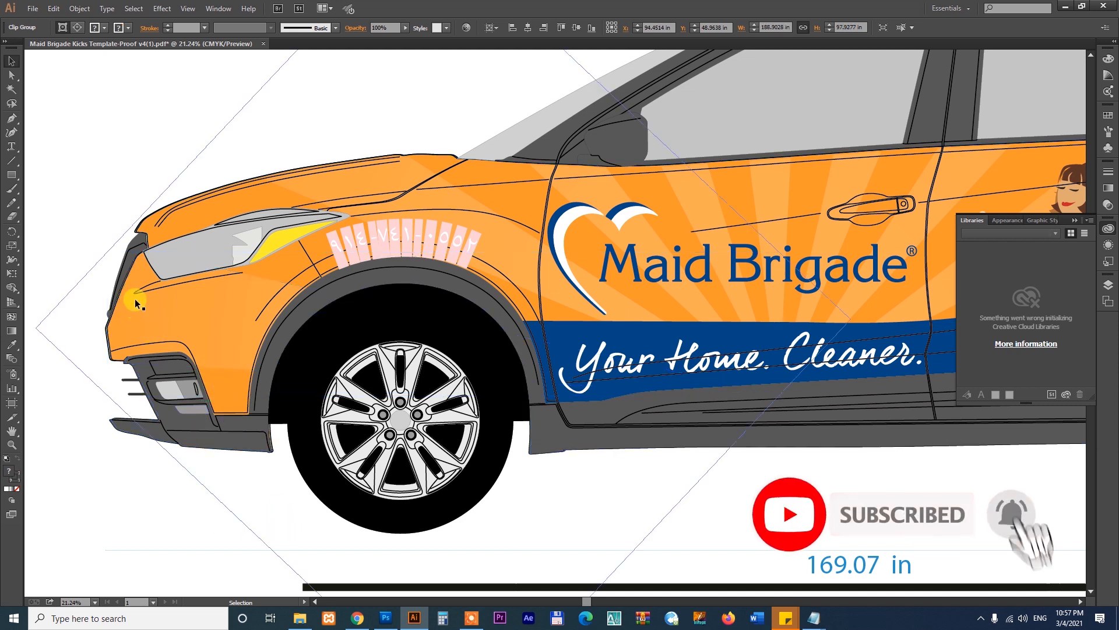
click(135, 261)
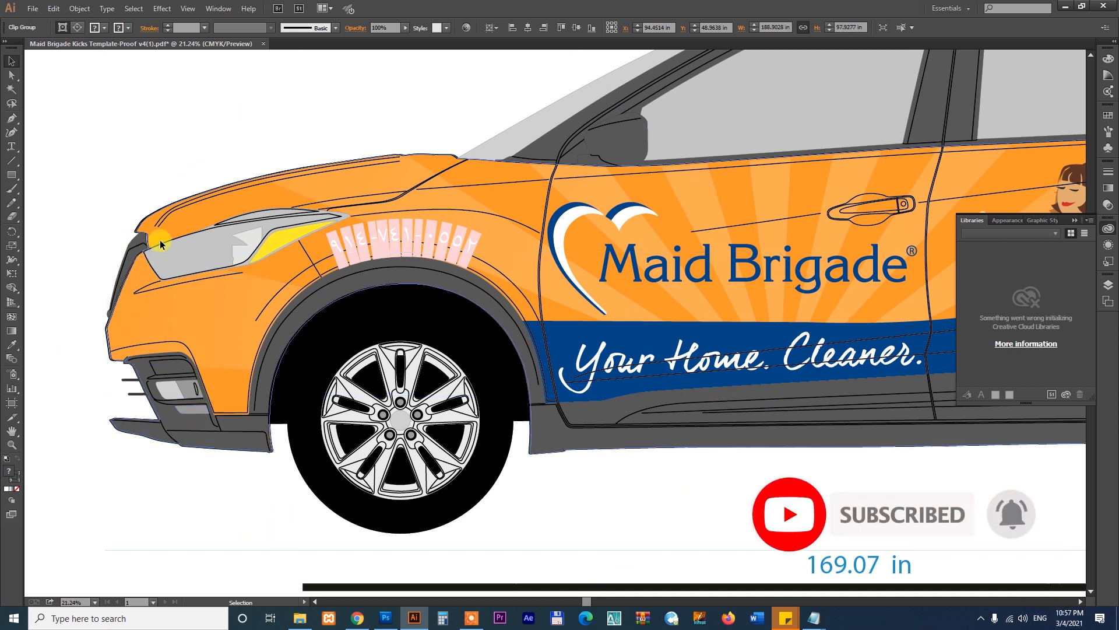
key(a)
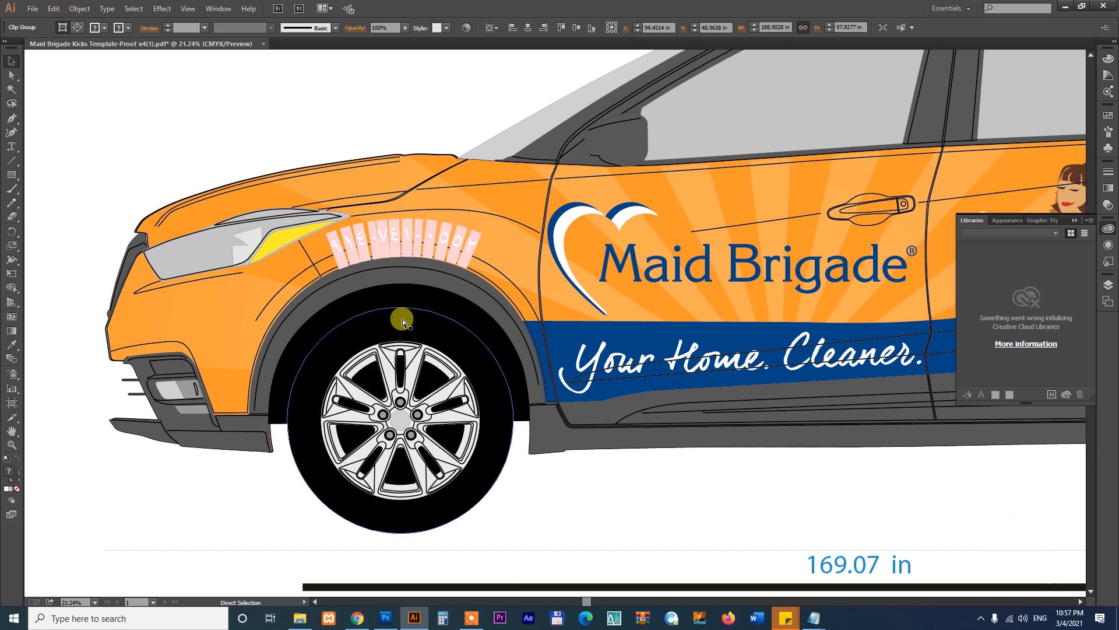
- Release the clipping mask that holds the blue wrap graphic on the car side
key(z)
alt+click(402, 319)
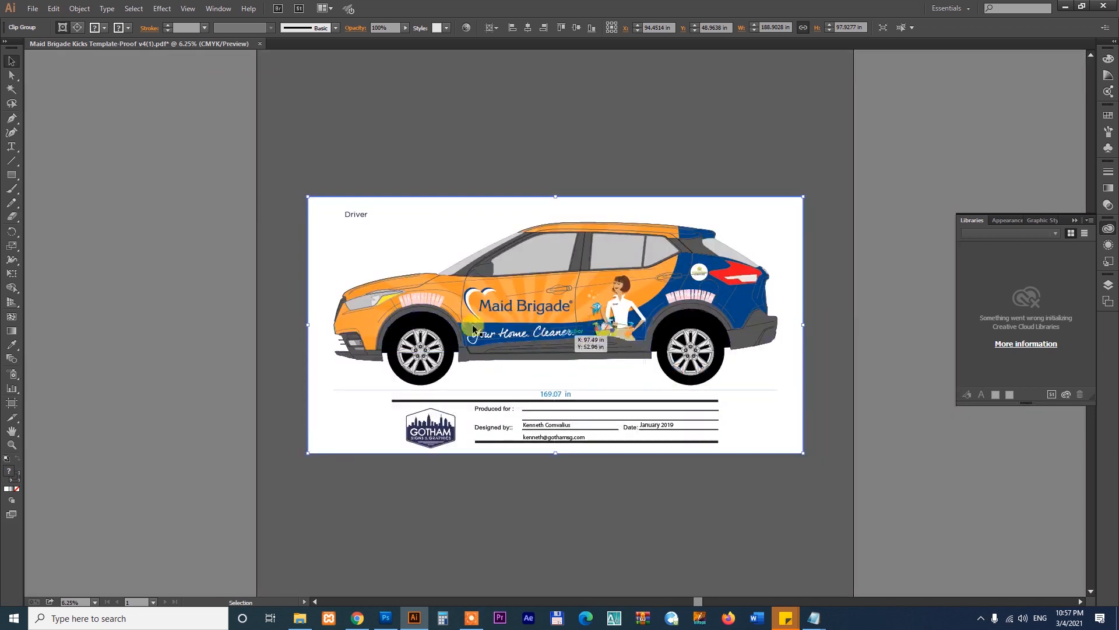
drag(721, 418, 776, 399)
drag(744, 338, 688, 337)
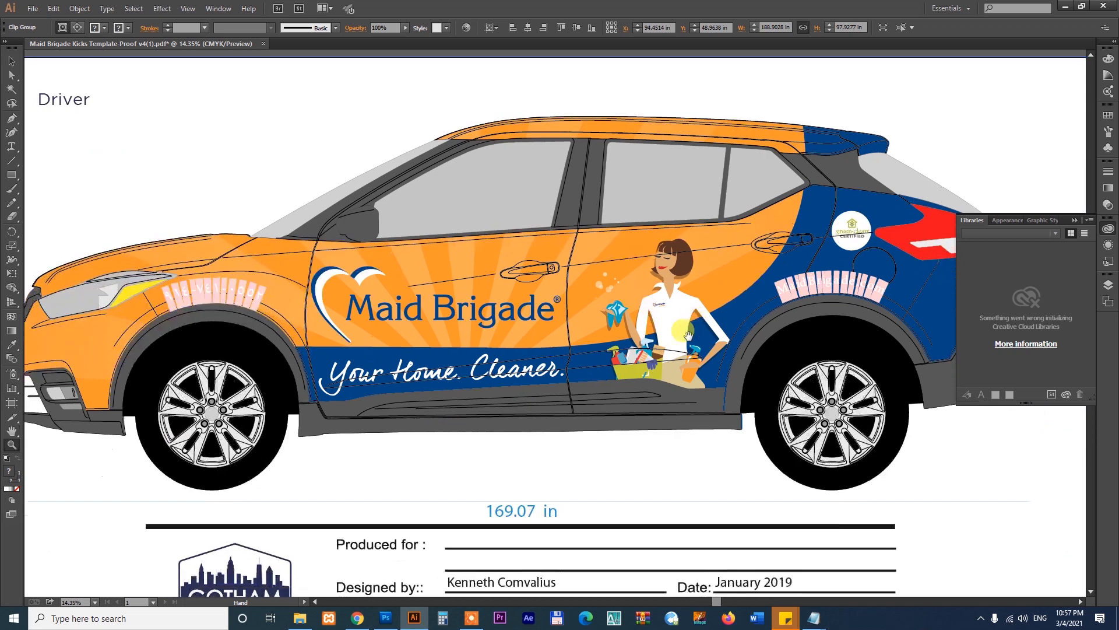
right_click(569, 354)
click(618, 417)
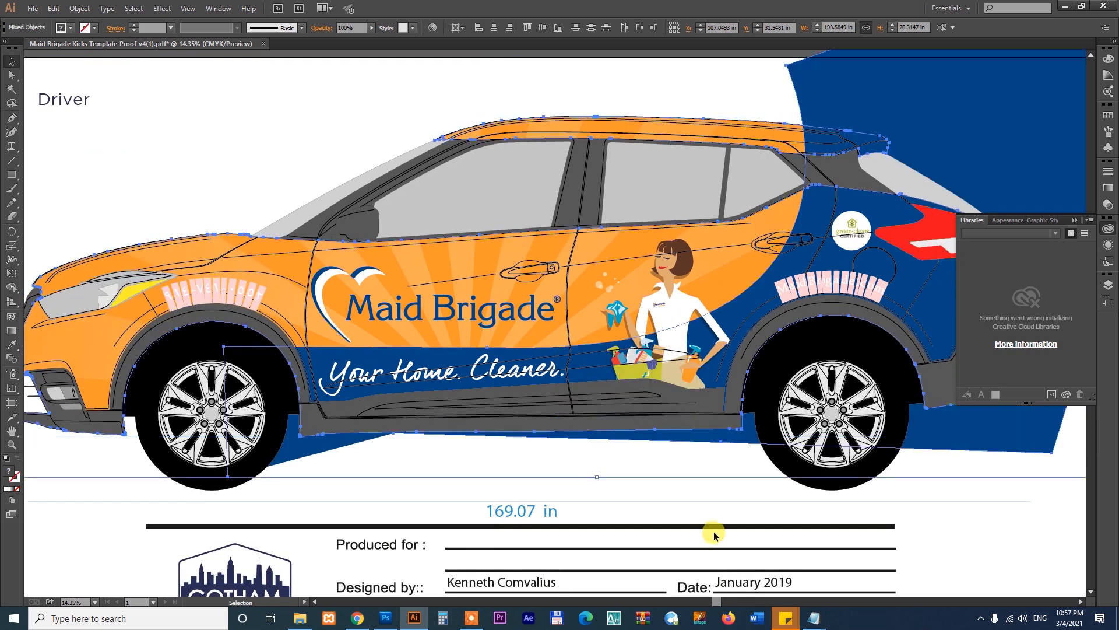
- Delete the large blue wrap shape from the car, leaving the orange base in place
click(964, 545)
scroll(1007, 534, right, 5)
drag(761, 150, 765, 148)
key(Delete)
scroll(698, 149, left, 2)
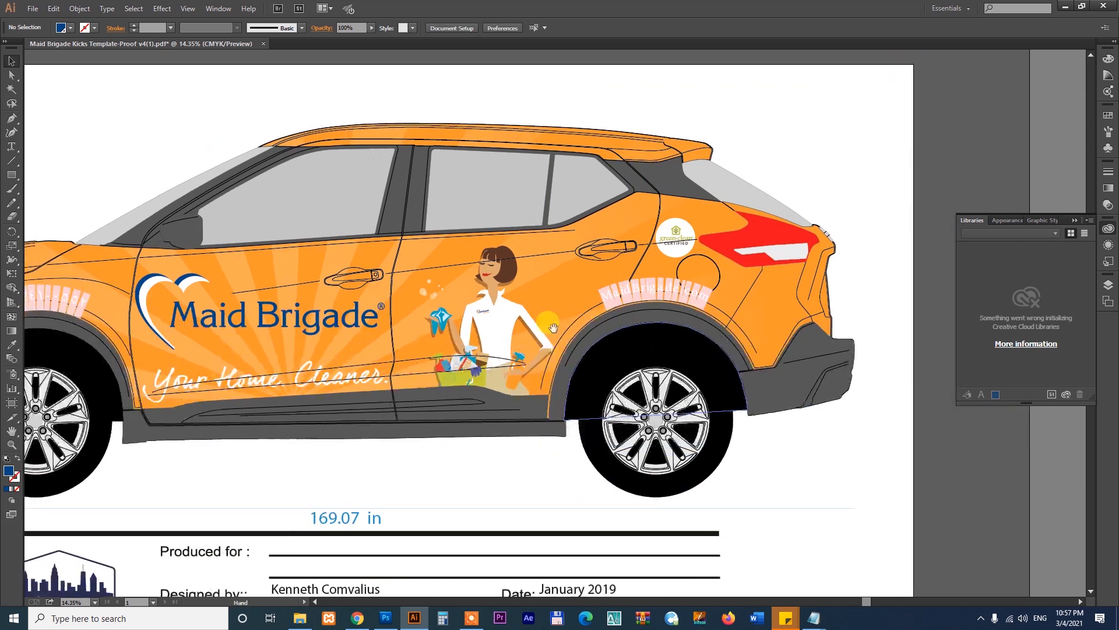
- Try moving the clipped artwork at the car's rear, and undo the change
click(702, 140)
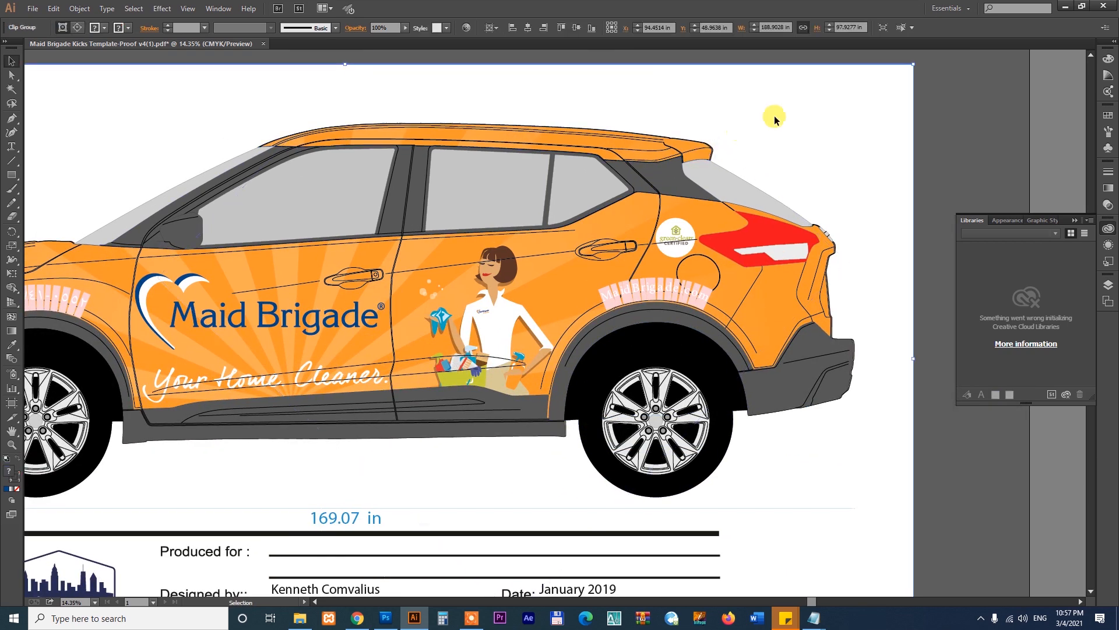
drag(775, 120, 872, 77)
drag(912, 124, 894, 138)
click(786, 290)
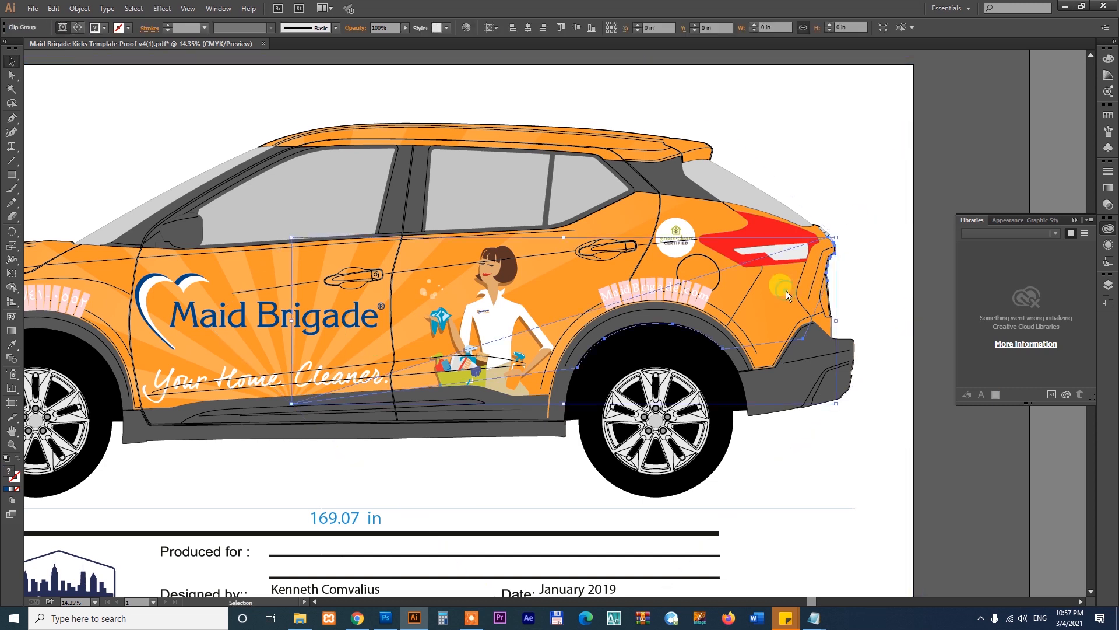
right_click(786, 290)
click(669, 301)
drag(669, 301, 705, 341)
key(ctrl+z)
- Move the orange wrap shapes off the car to the empty area above the artboard and delete them
click(492, 318)
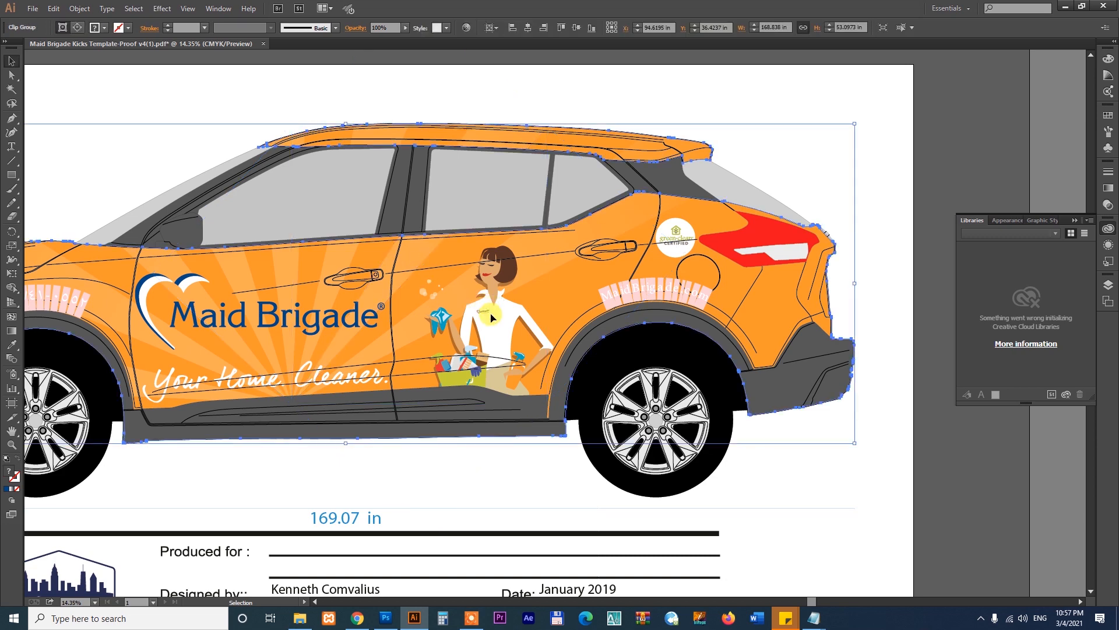
drag(676, 139, 850, 87)
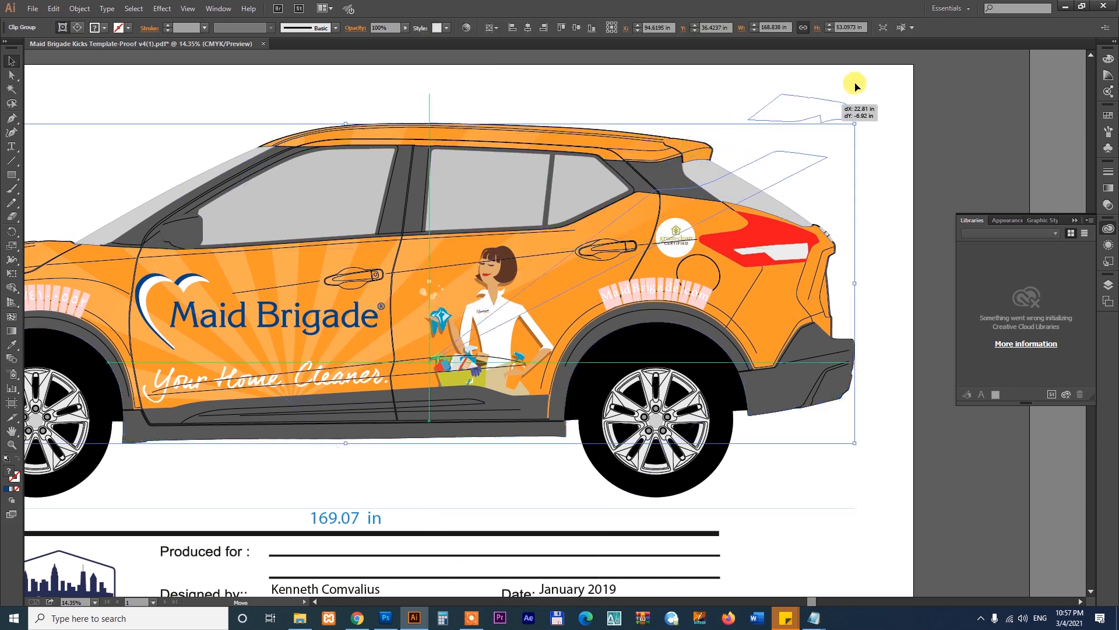
drag(690, 146, 841, 129)
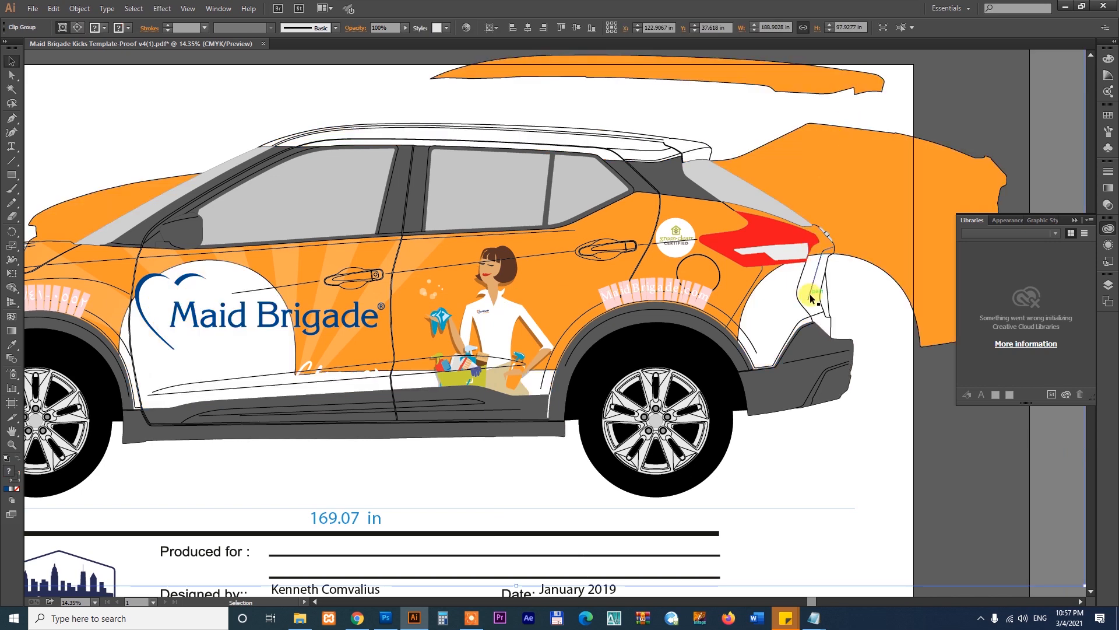
scroll(810, 295, down, 2)
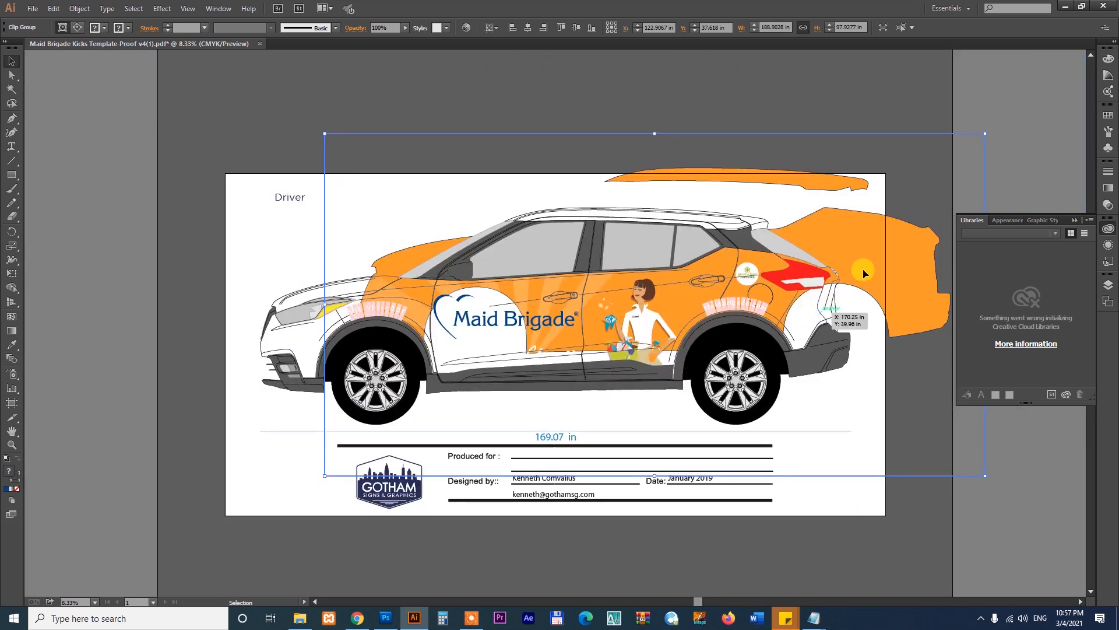
drag(913, 290, 810, 130)
scroll(817, 218, up, 3)
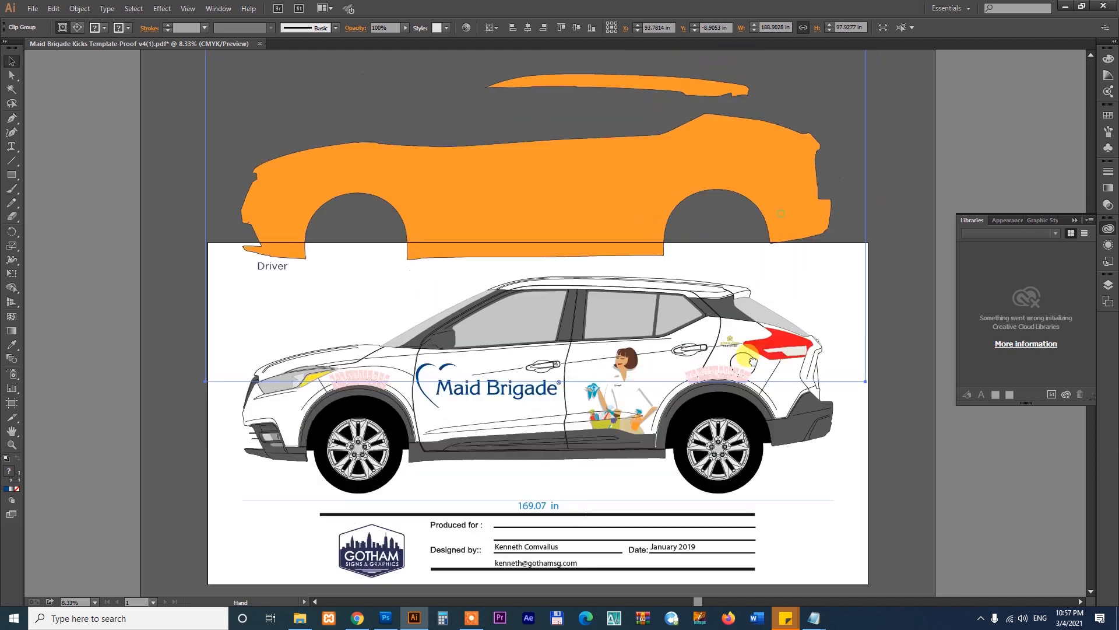
drag(756, 241, 779, 215)
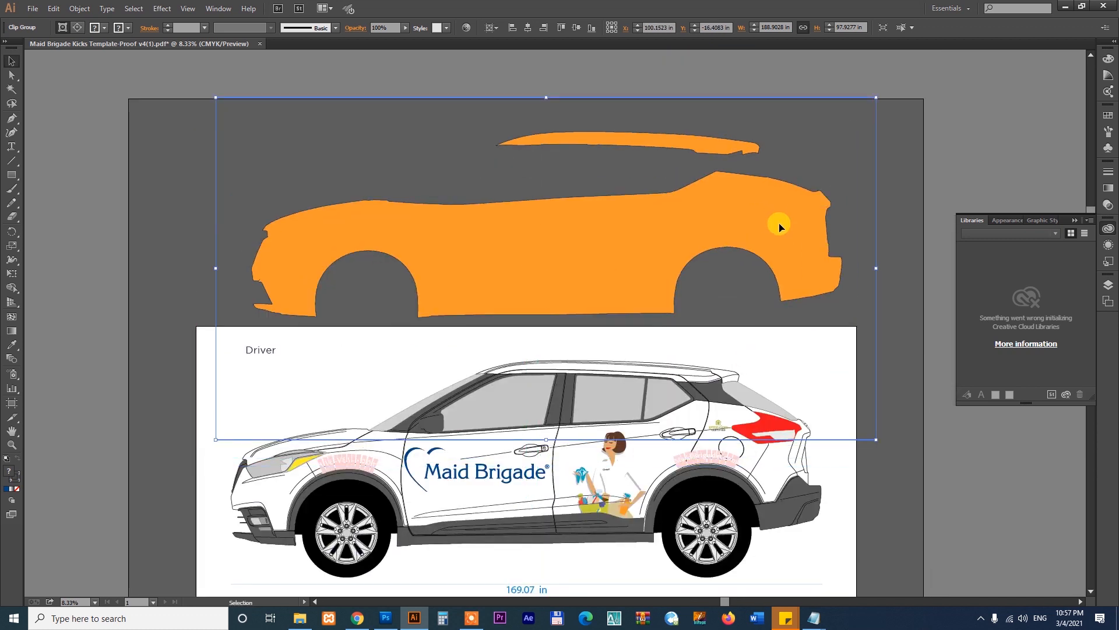
drag(682, 379, 665, 360)
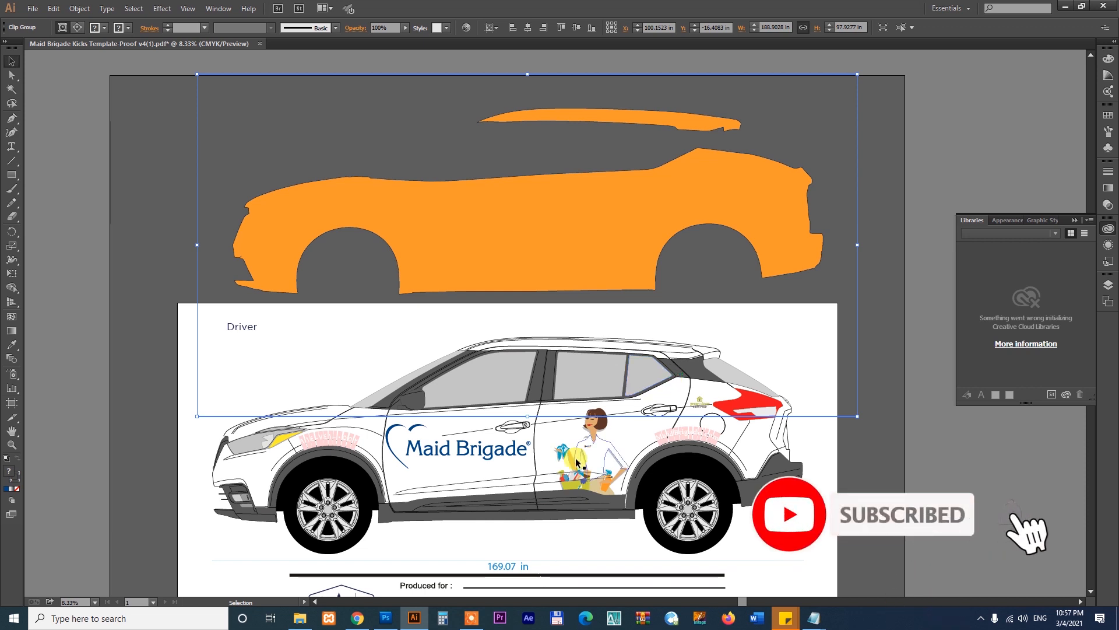
key(Delete)
- Switch to the client brief in Notepad and highlight the vehicle model Nissan Kick
mouse_move(814, 624)
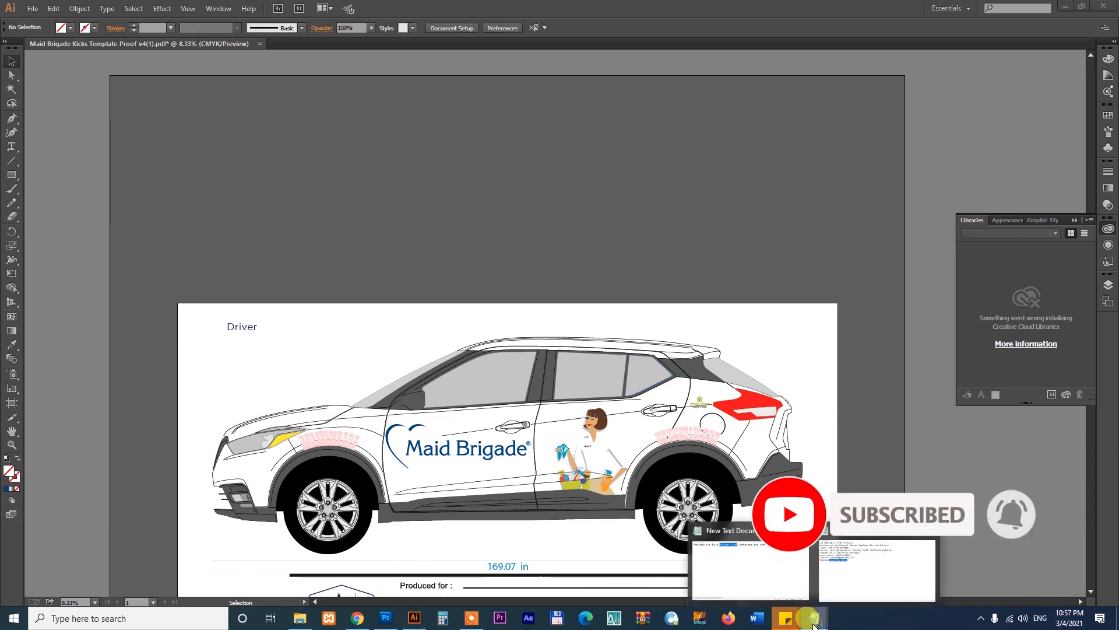
click(879, 560)
click(325, 245)
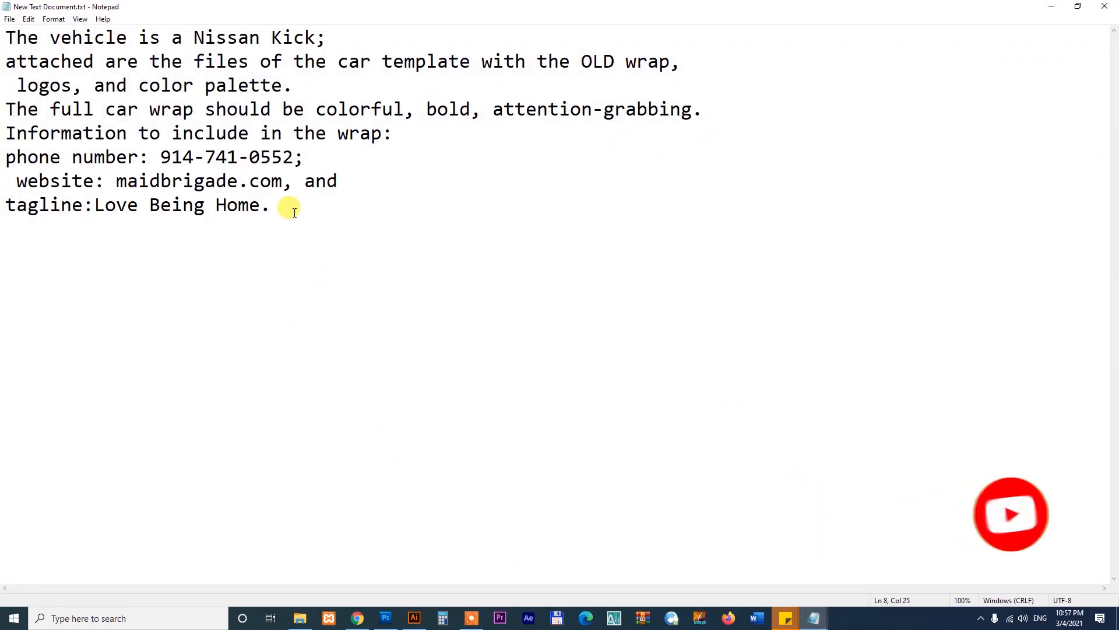
drag(193, 38, 294, 38)
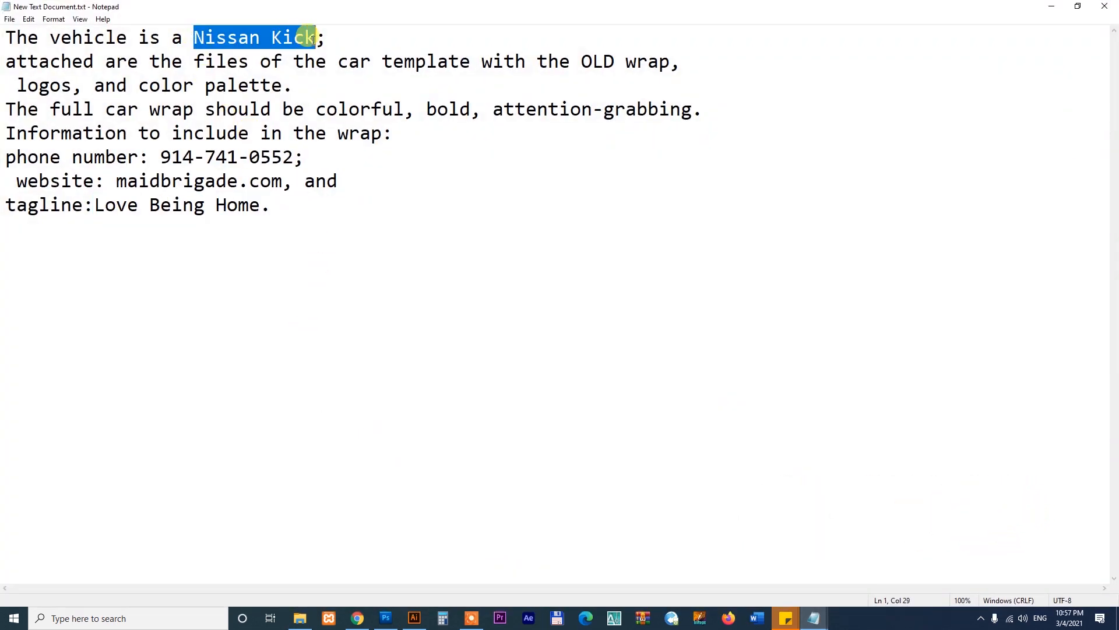
- Switch to Chrome and run a Google image search for "Nissan Kick side view"
click(358, 618)
key(ctrl+Tab)
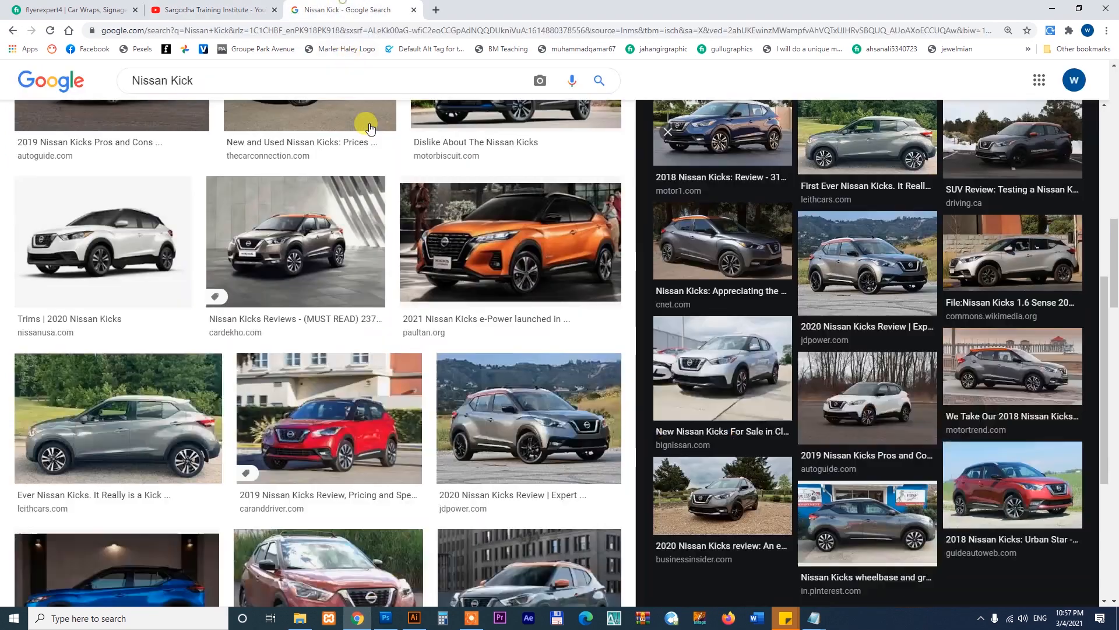
scroll(461, 351, down, 3)
scroll(461, 351, up, 5)
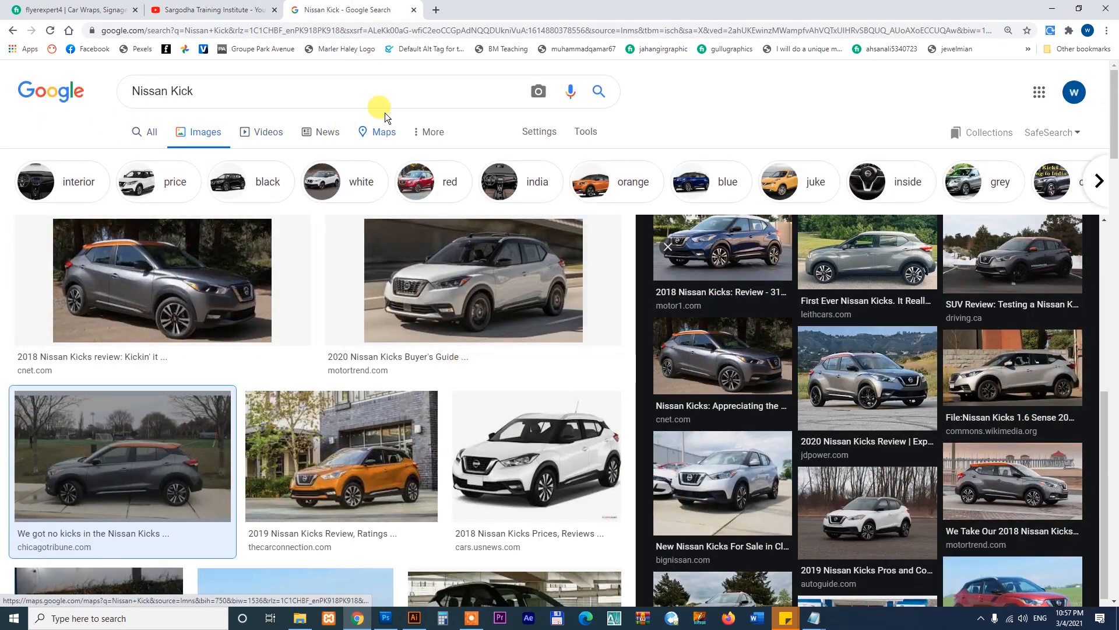
click(286, 95)
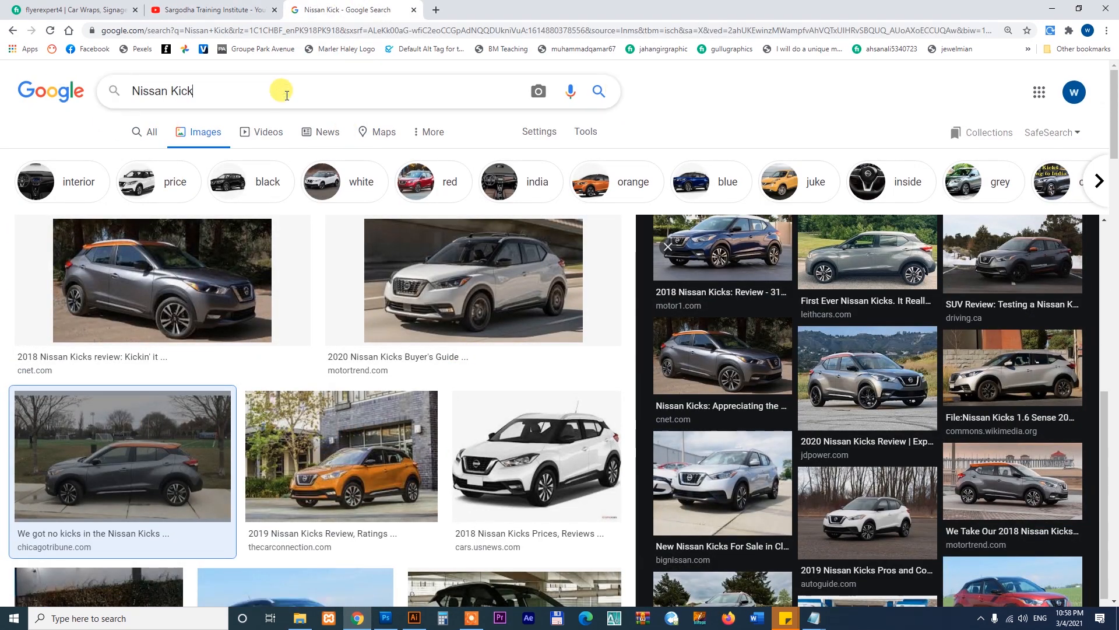
text(side video)
key(Return)
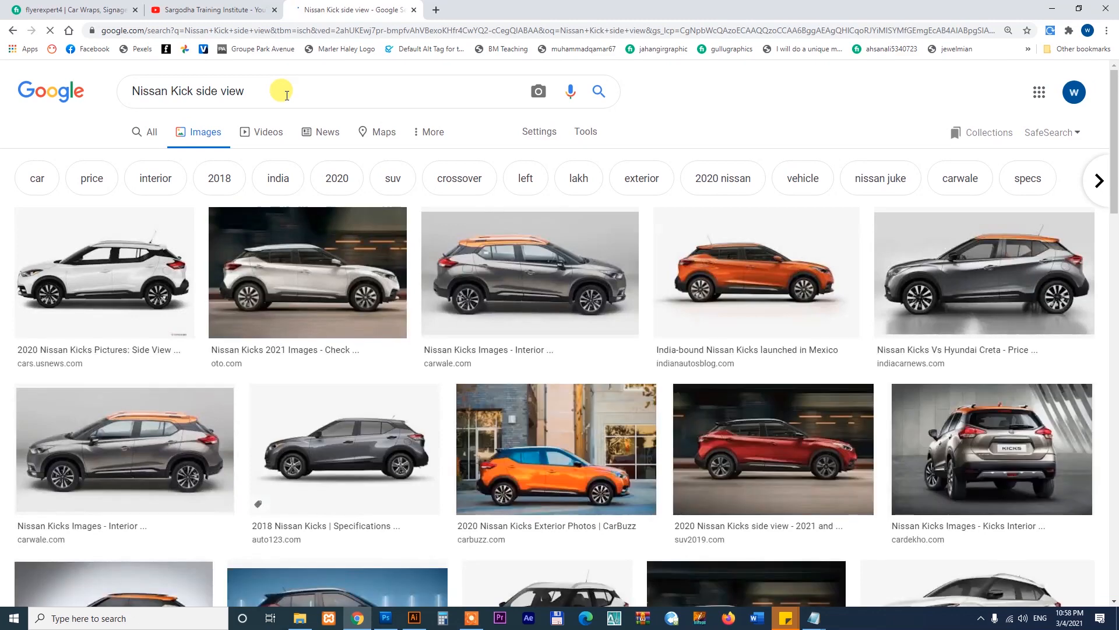
- Save the white 2020 Nissan Kicks side view picture to Downloads as 2020_nissan_kicks_sideview.jpg
click(115, 270)
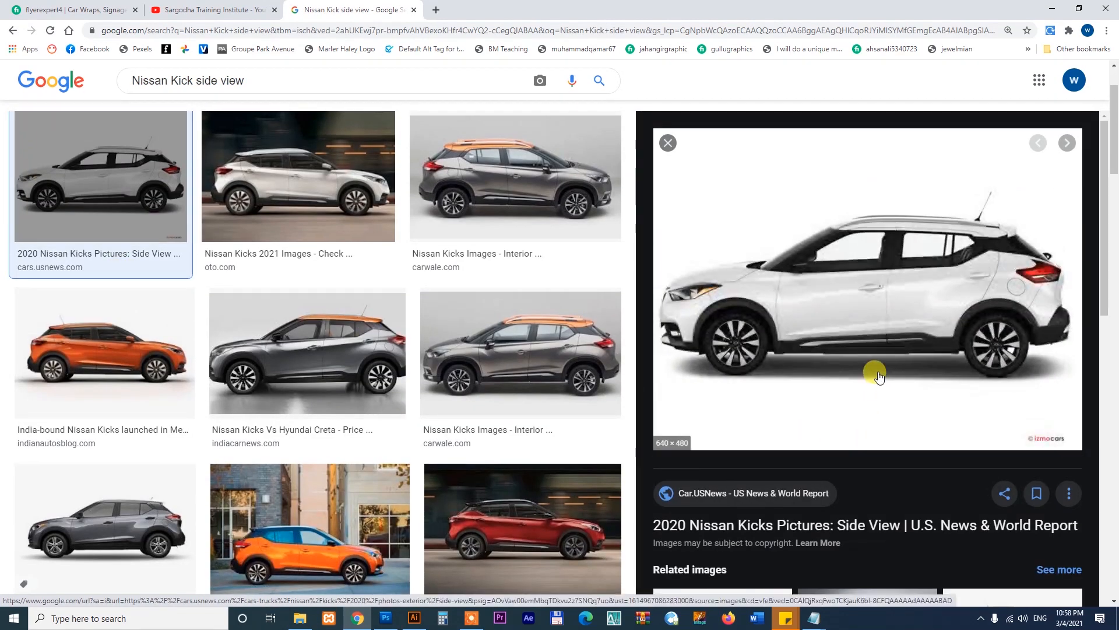
right_click(851, 301)
click(895, 418)
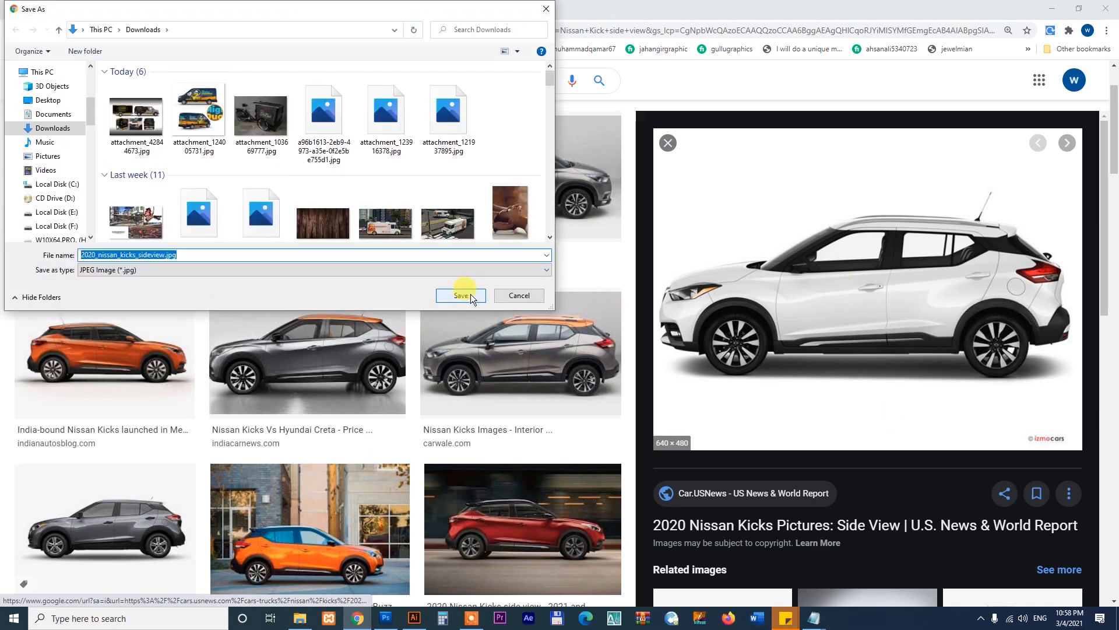
click(460, 295)
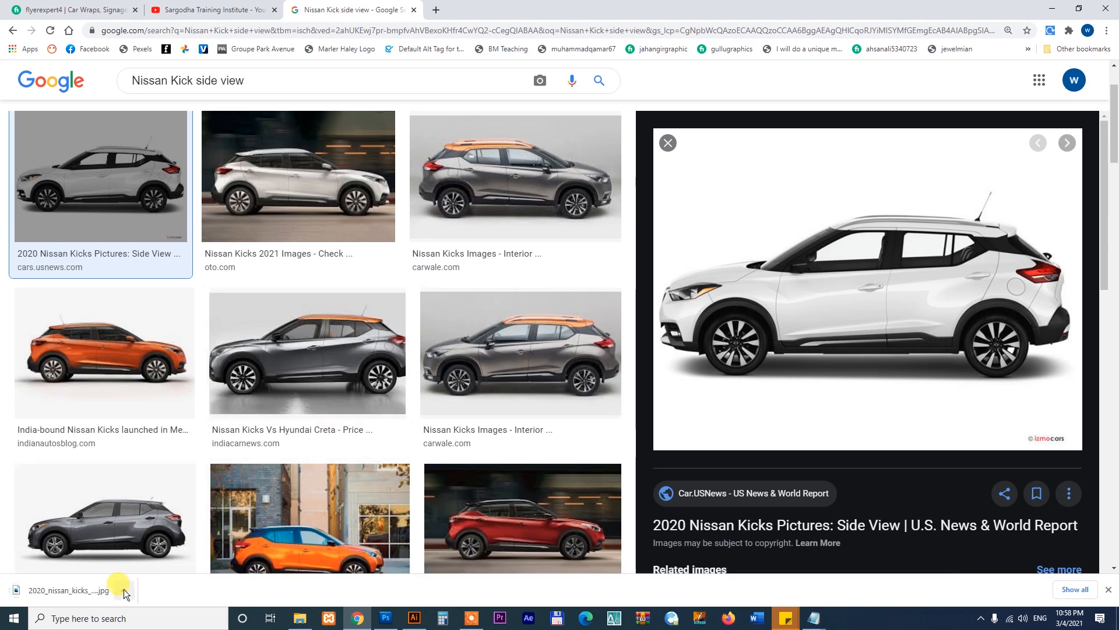
- Copy 2020_nissan_kicks_sideview.jpg from the Downloads folder into the Maldbmarketing project folder
click(123, 589)
click(156, 554)
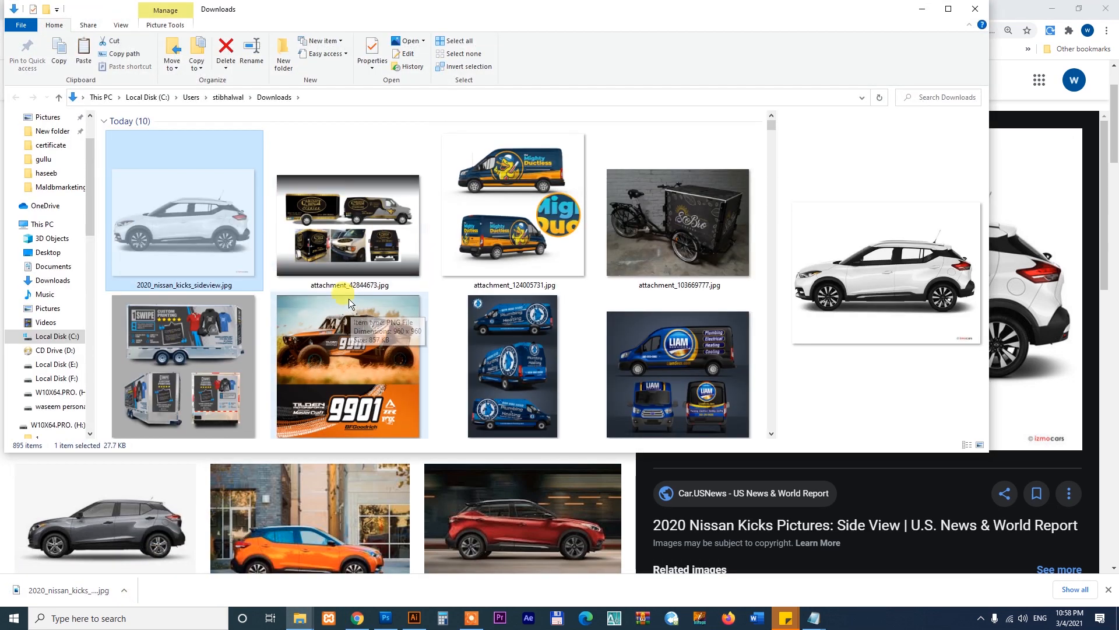
click(299, 617)
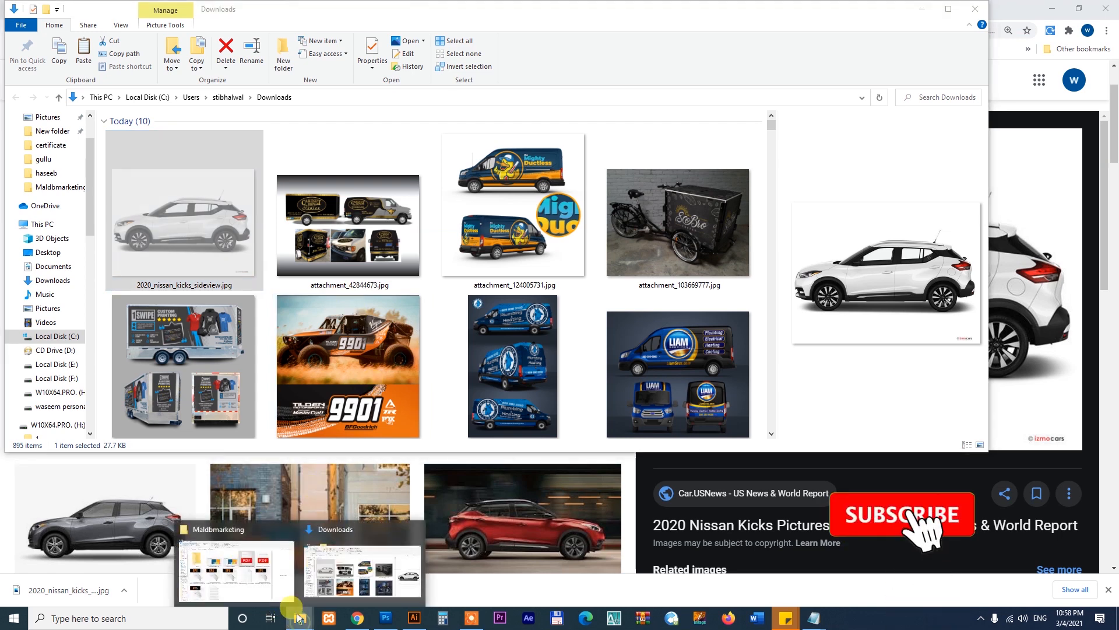
click(250, 577)
key(ctrl+v)
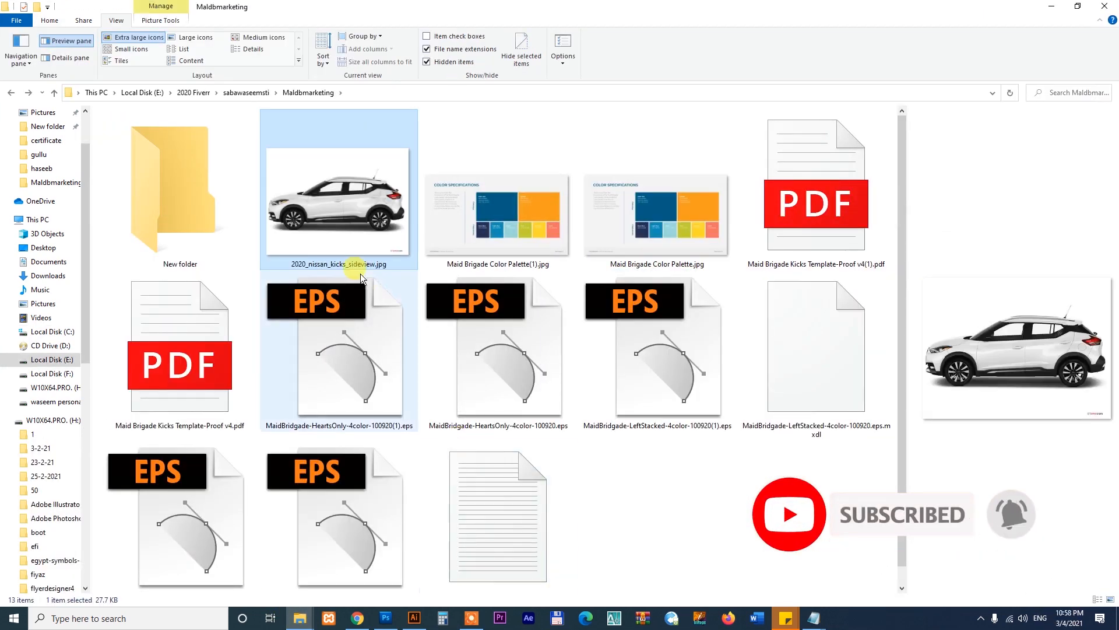
- Open 2020_nissan_kicks_sideview.jpg in Illustrator as a separate document and leave the car image deselected
drag(353, 245, 586, 331)
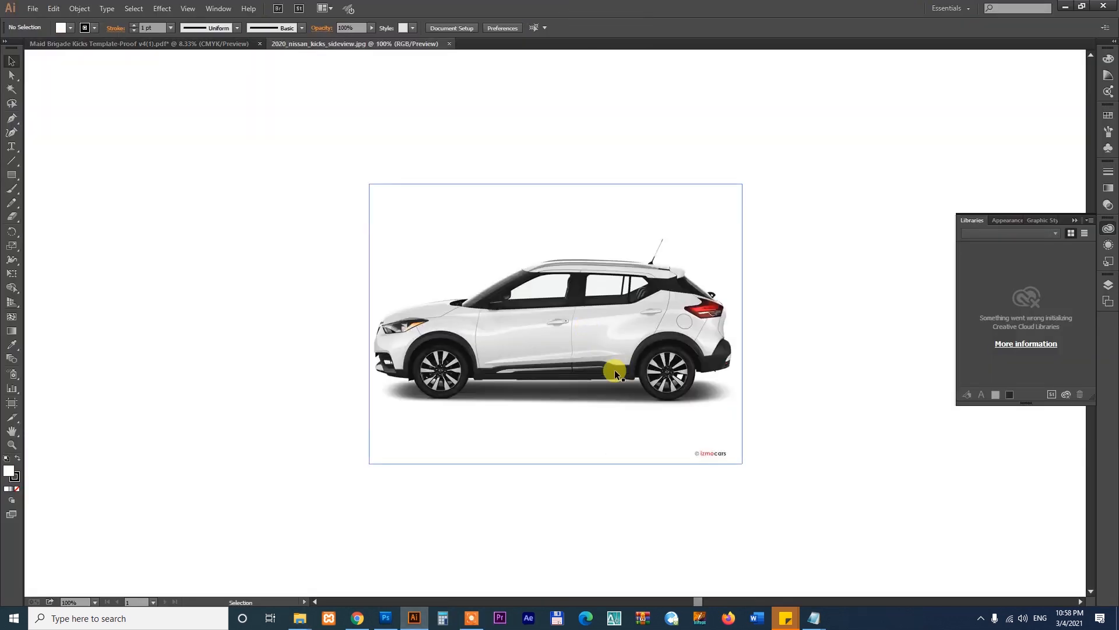
click(80, 9)
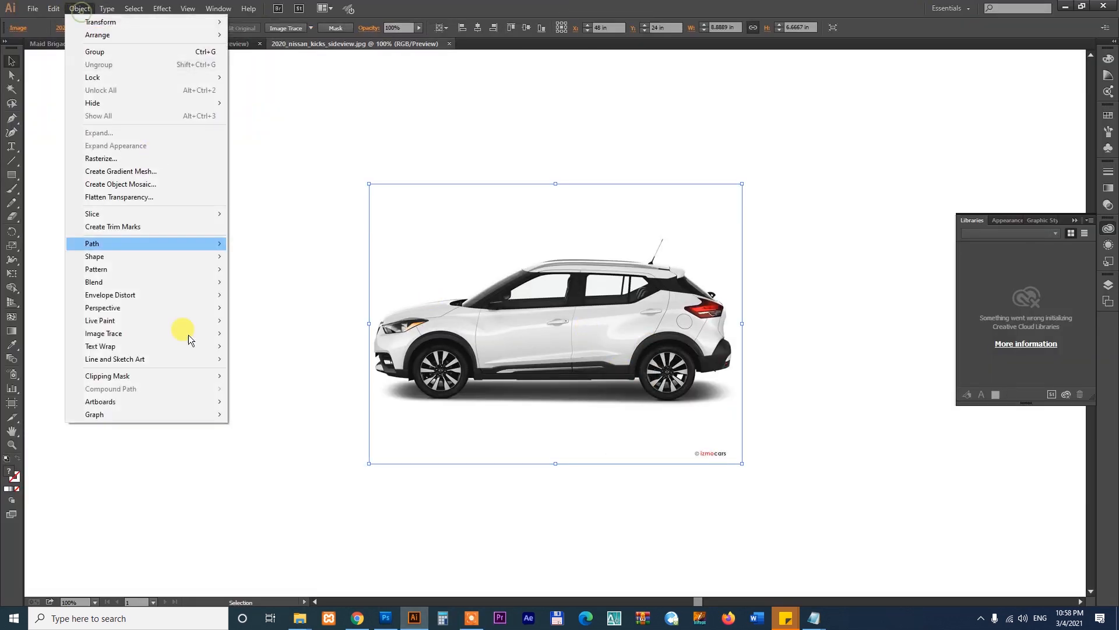
mouse_move(118, 401)
click(268, 344)
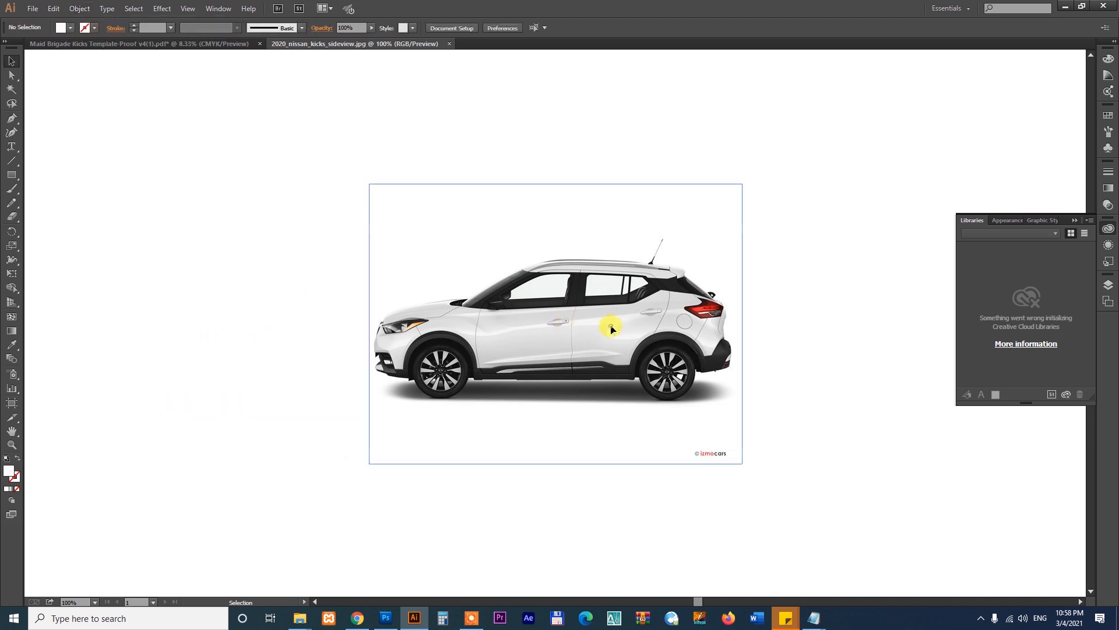
- Enlarge the car image proportionally from its centre to about 25.2 × 18.9 in
key(ctrl+minus)
key(ctrl+minus)
key(ctrl+minus)
key(ctrl+minus)
key(ctrl+minus)
key(ctrl+minus)
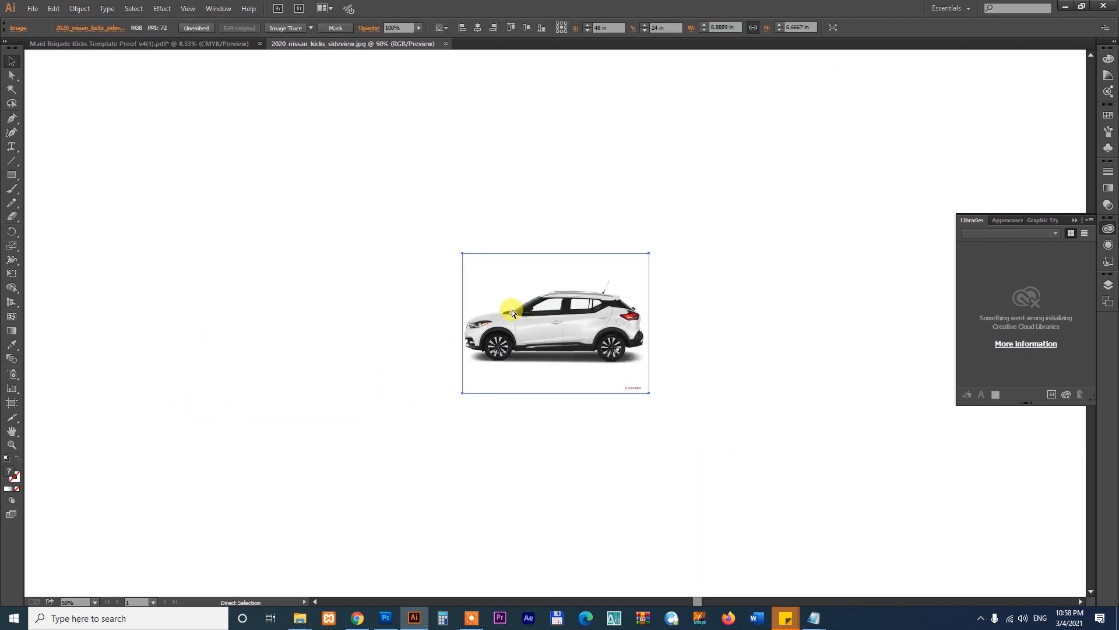
key(ctrl+minus)
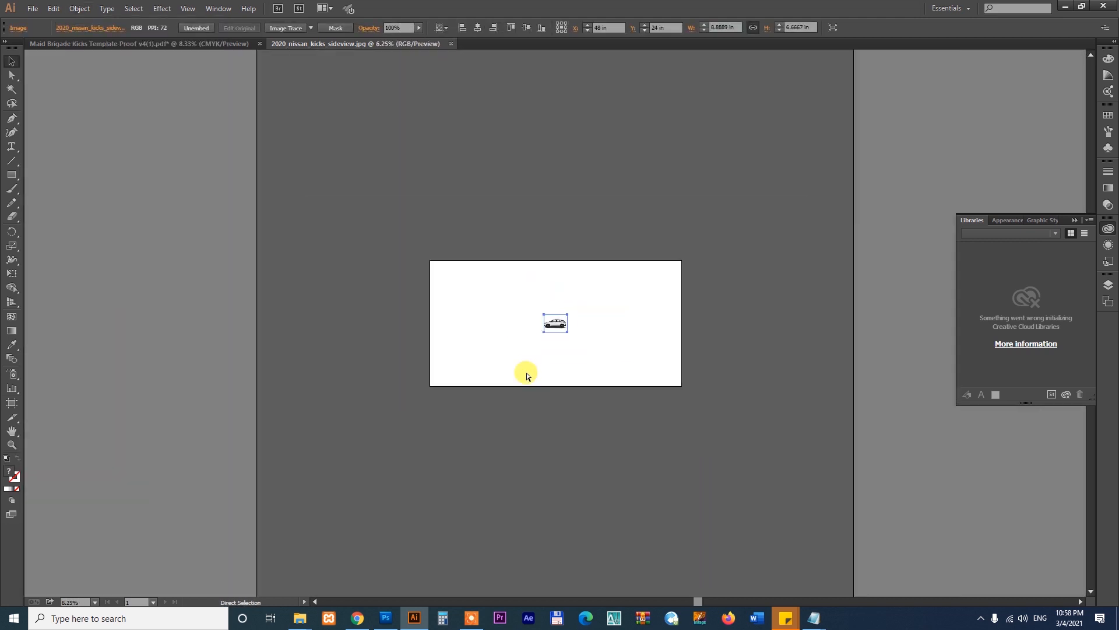
key(ctrl+plus)
key(ctrl+plus)
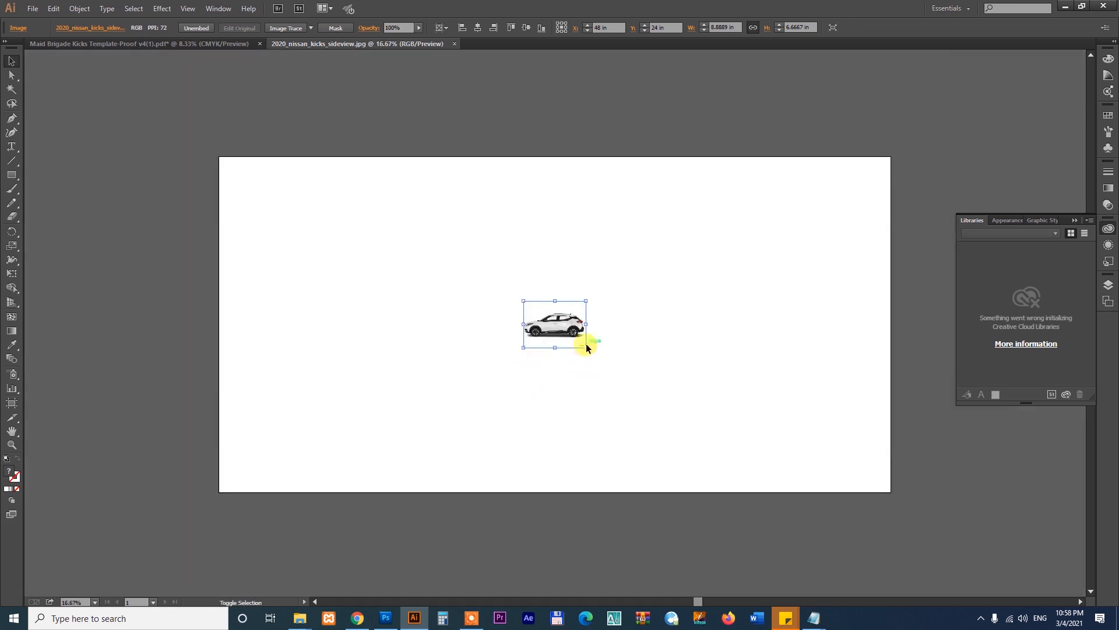
drag(587, 348, 643, 390)
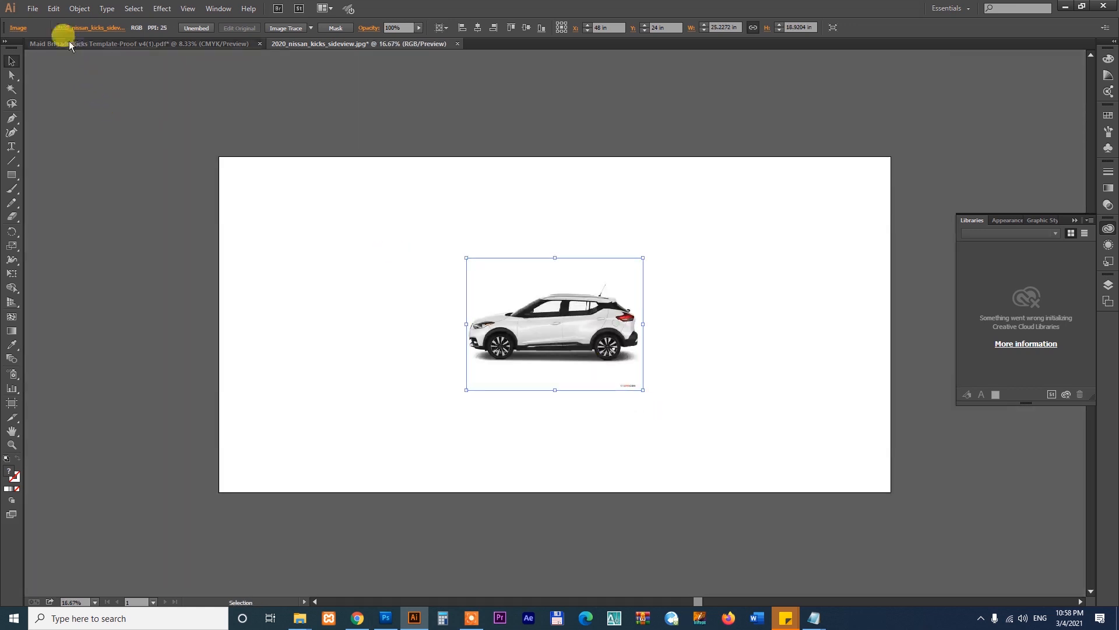
- Fit the artboard to the selected car image
click(80, 8)
mouse_move(116, 401)
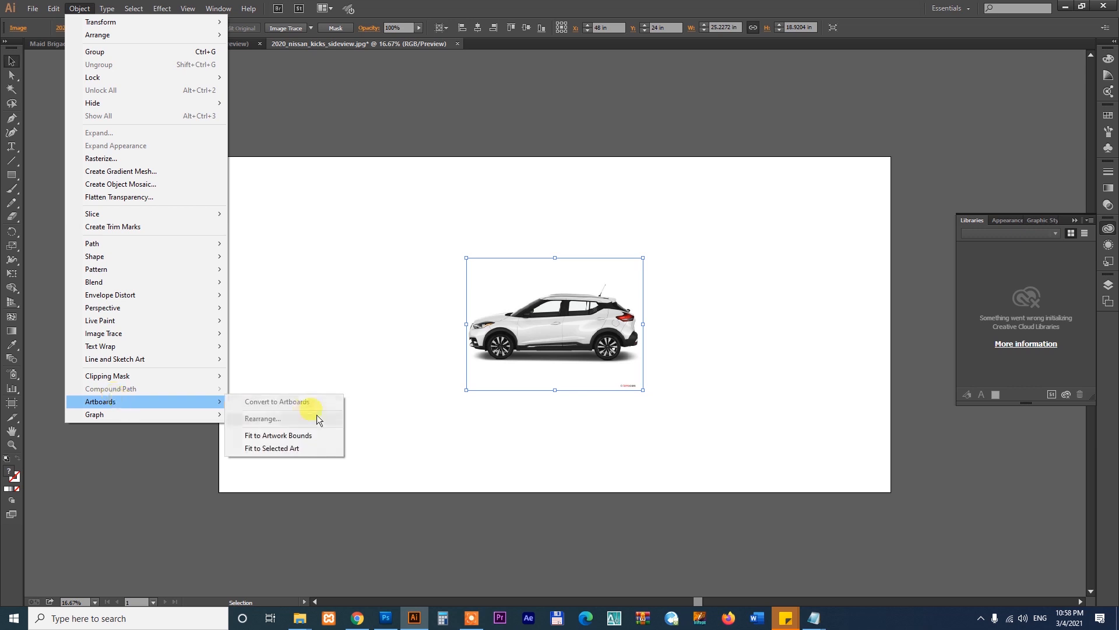
click(257, 448)
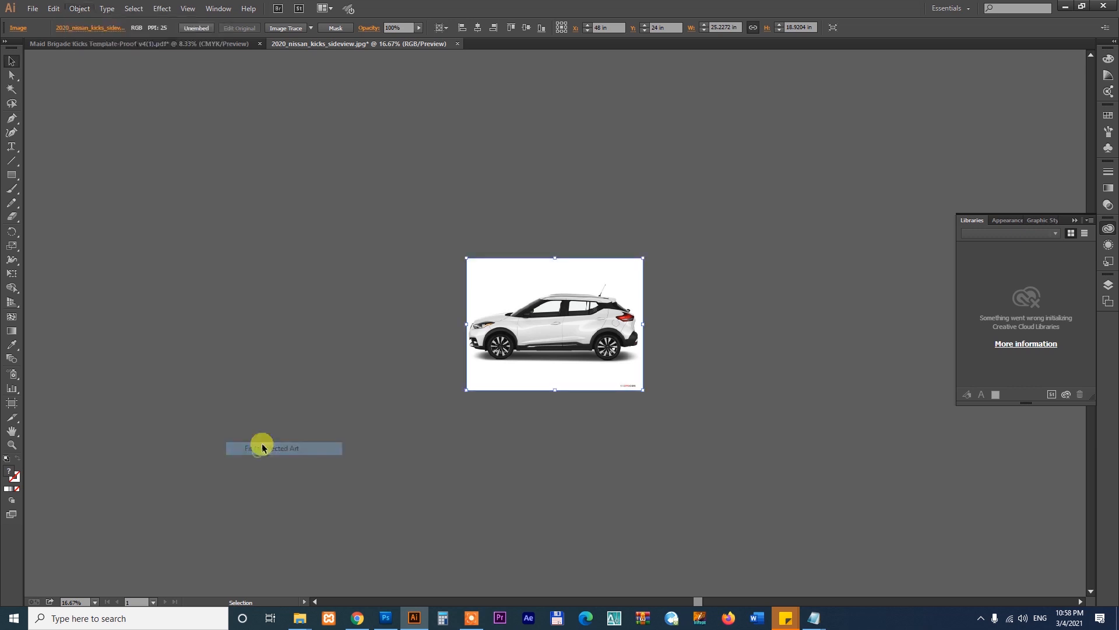
- Save the document as the Illustrator file "vehicle wrap design" in the Maldbmarketing folder and deselect the car image
click(33, 9)
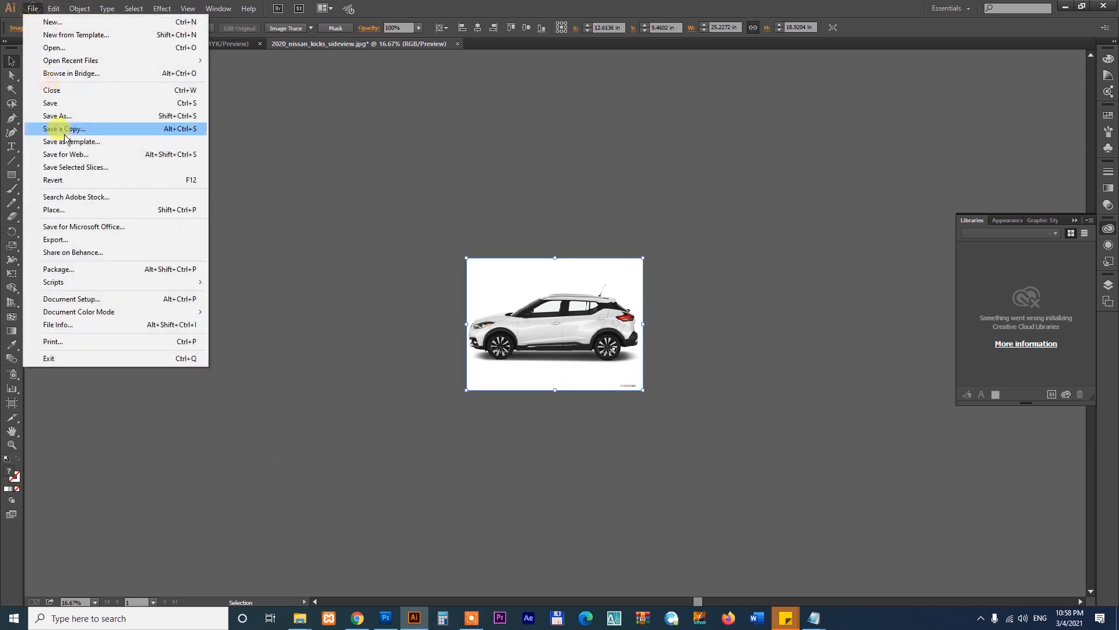
click(514, 340)
key(ctrl+shift+s)
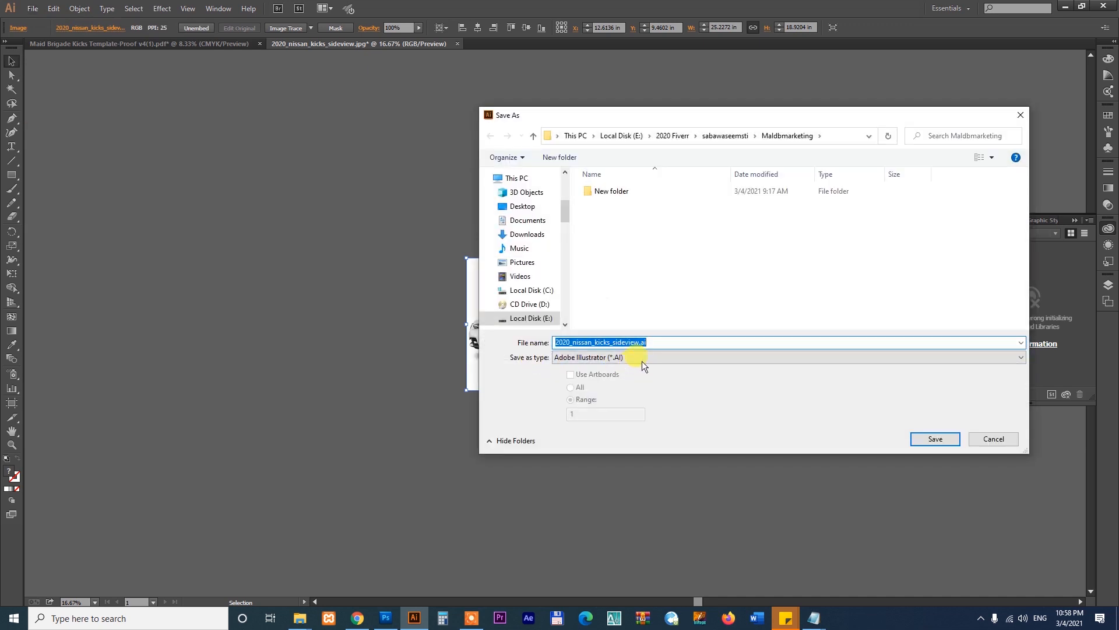
text(ve)
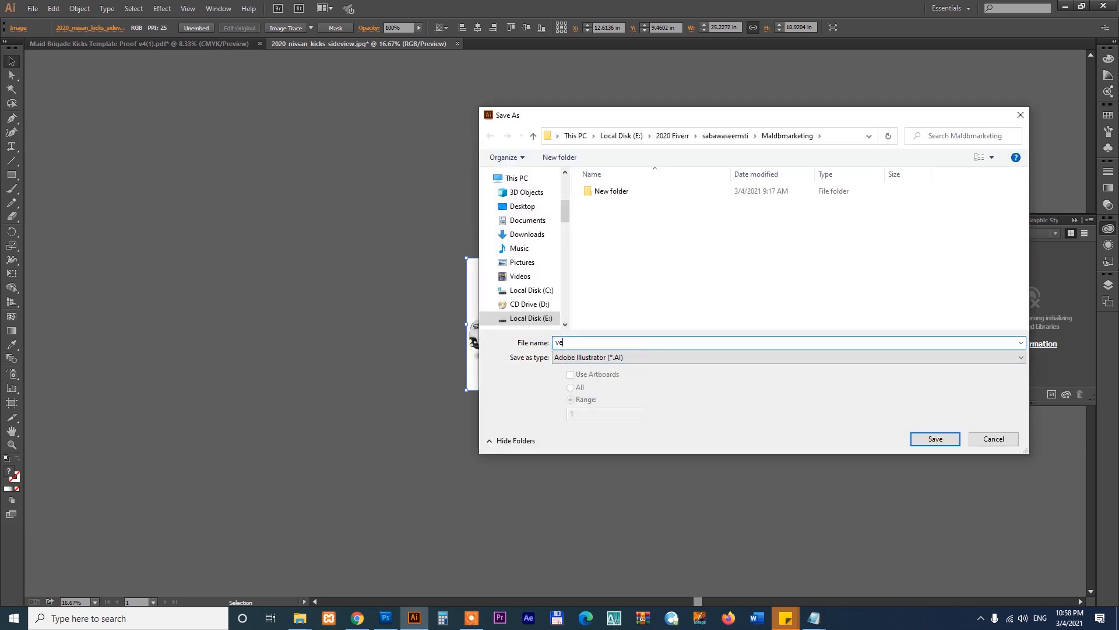
text(hicle wrap design)
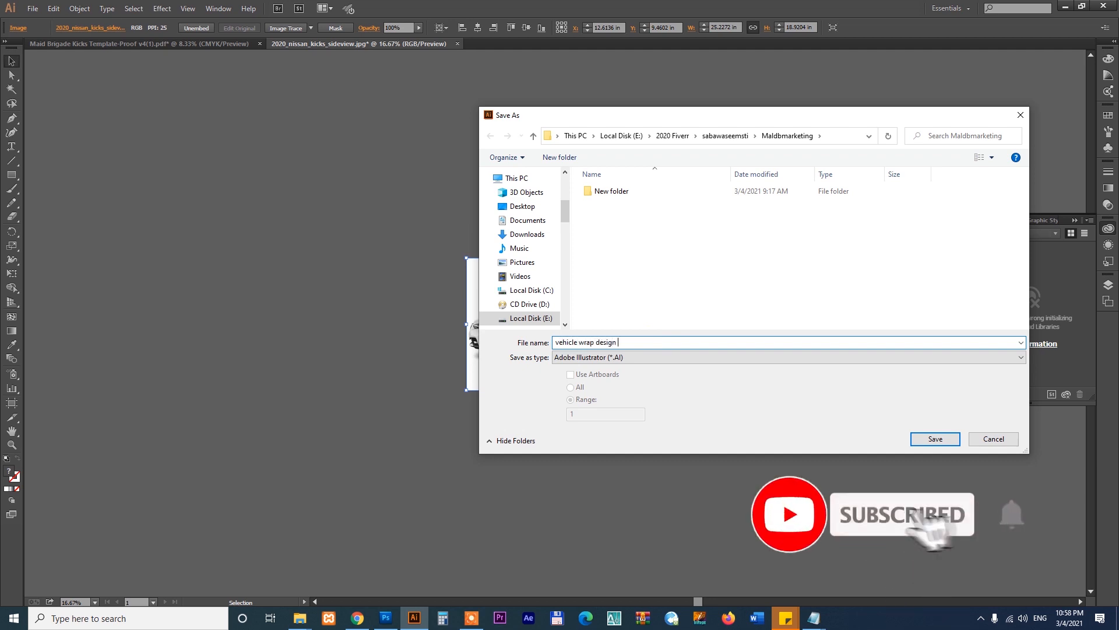
click(928, 438)
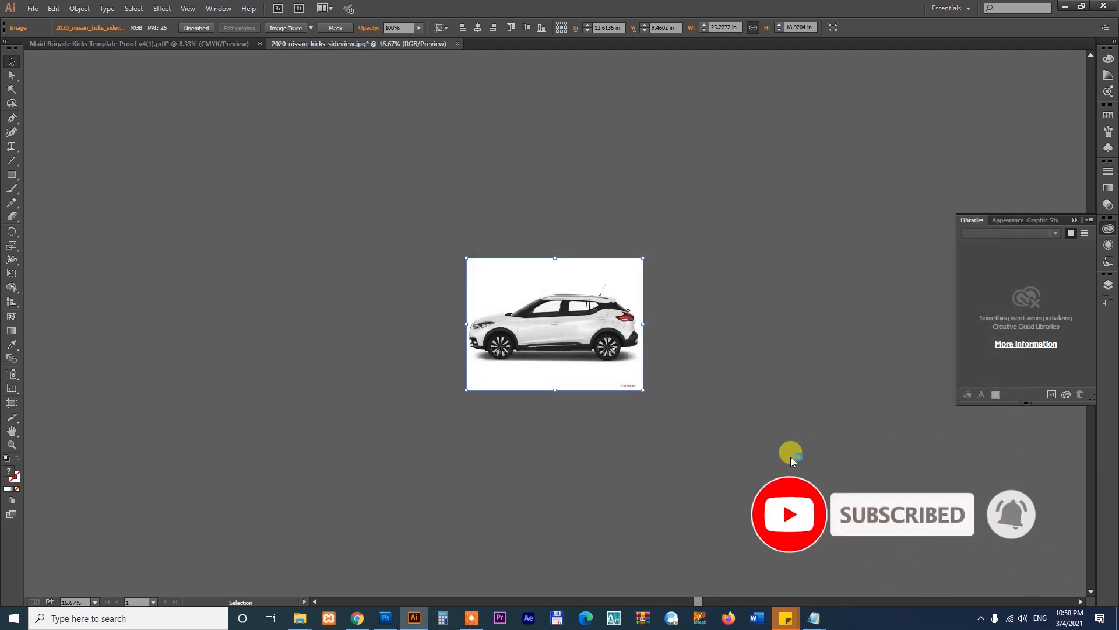
click(607, 464)
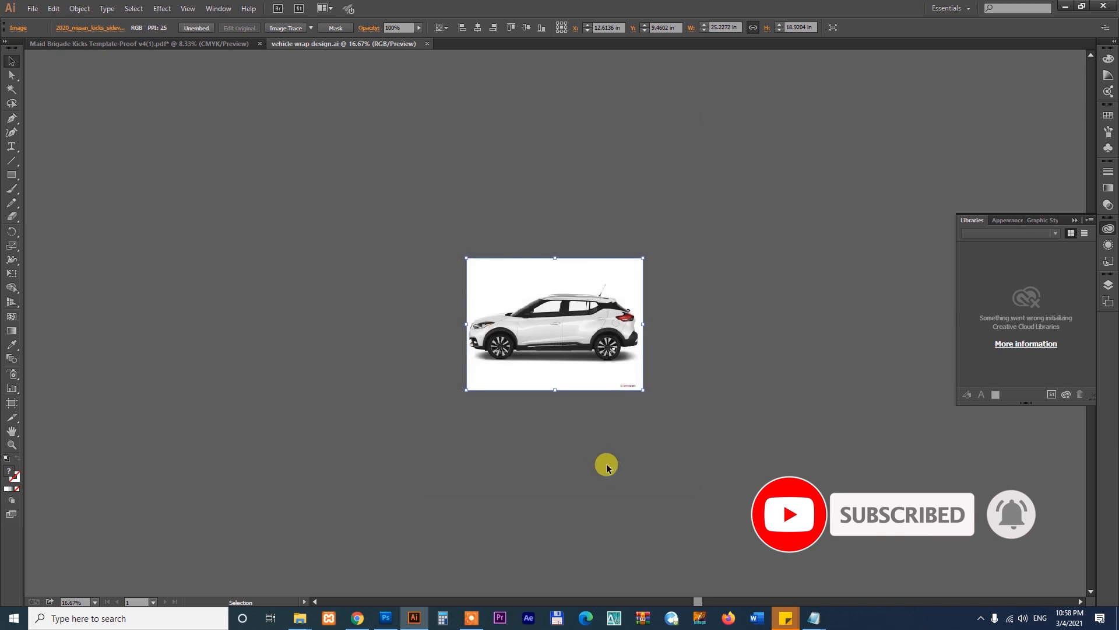
key(ctrl+shift+a)
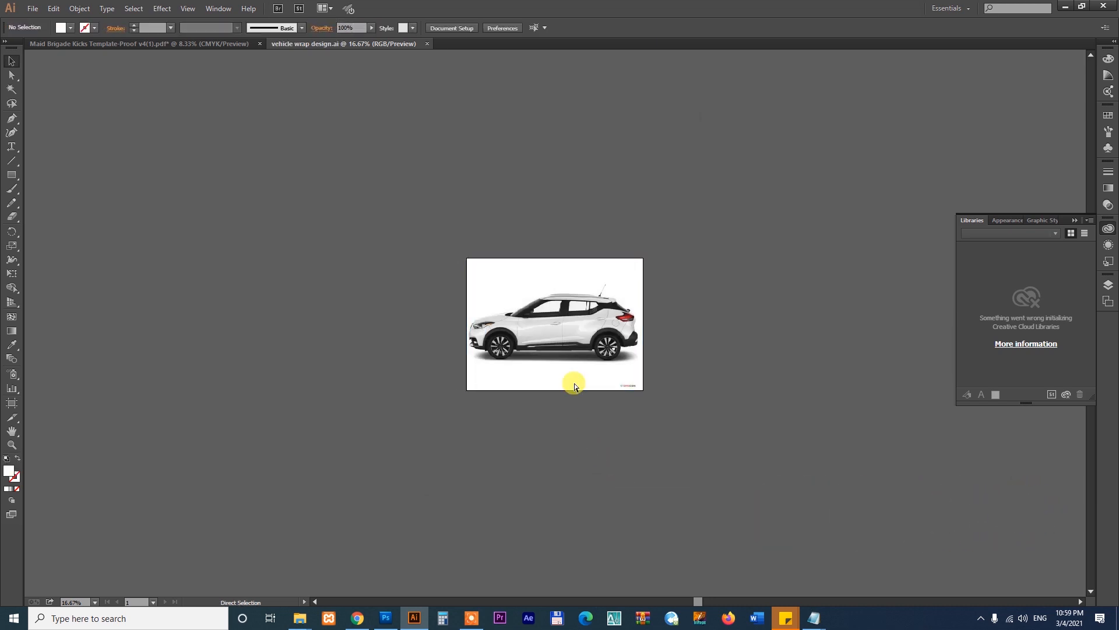
- Start a Pen tool outline of the white body at the front bumper, following the dark grille's edge down to the bumper's lower corner
scroll(544, 363, up, 5)
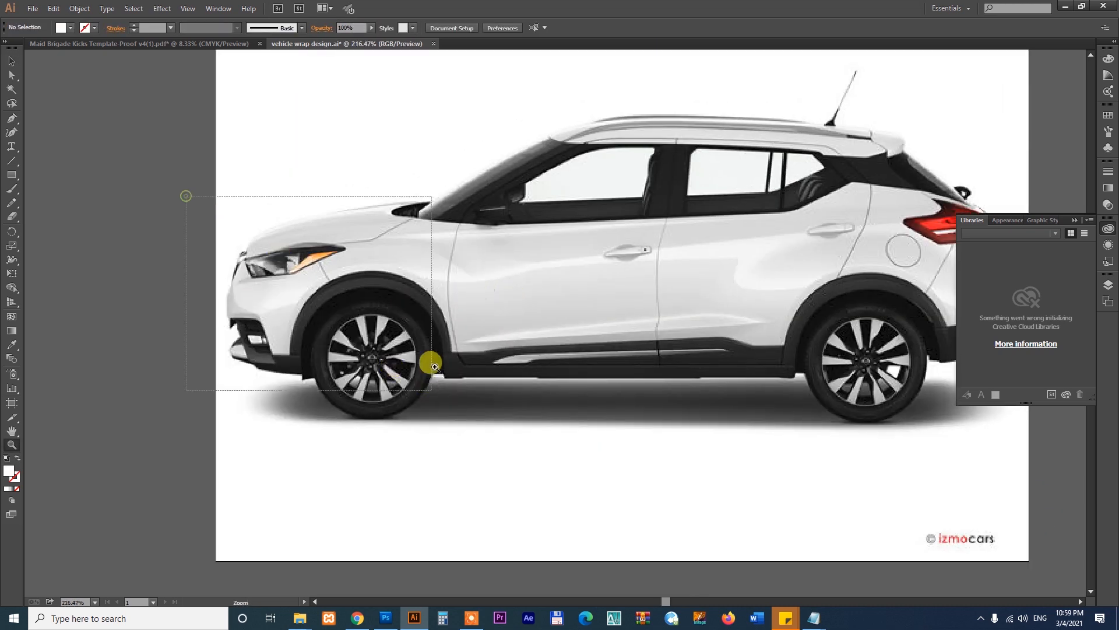
scroll(430, 357, up, 5)
drag(397, 224, 383, 217)
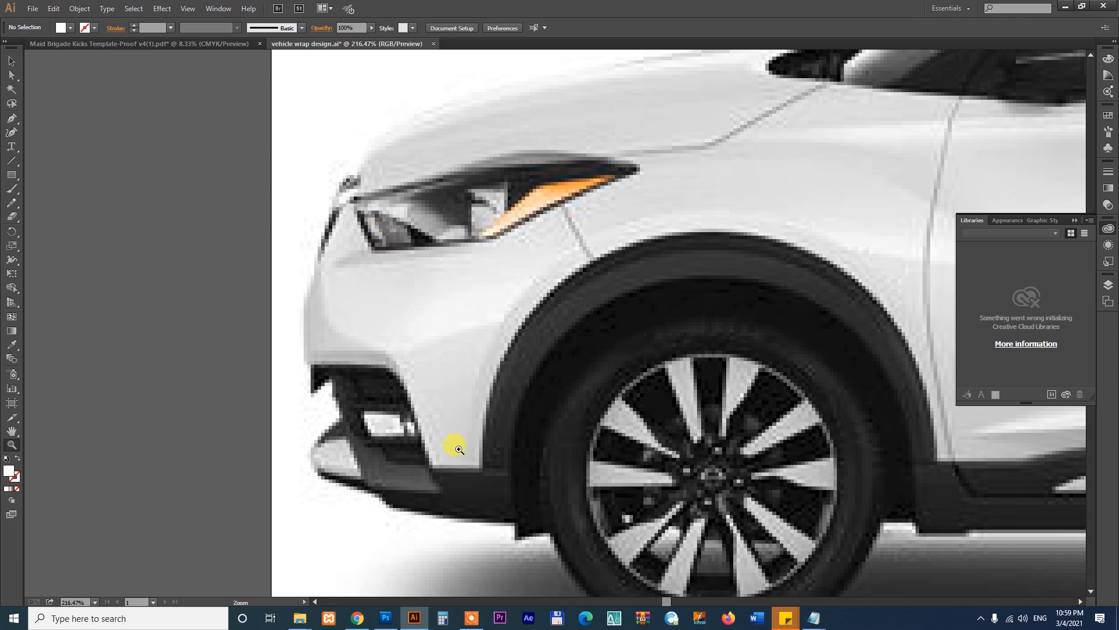
drag(195, 258, 627, 507)
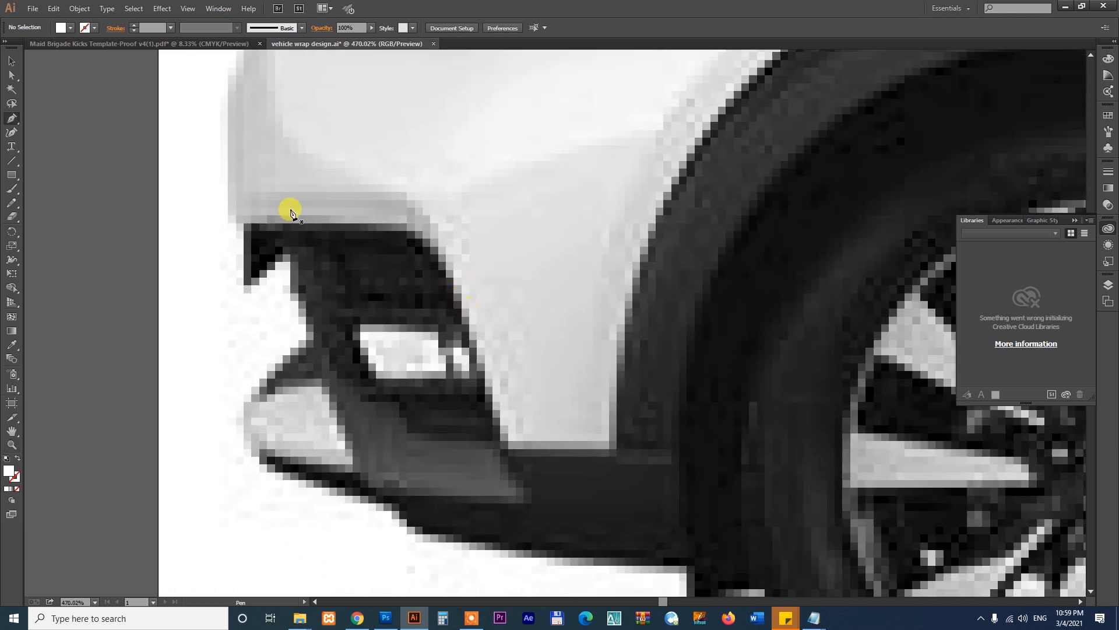
click(404, 230)
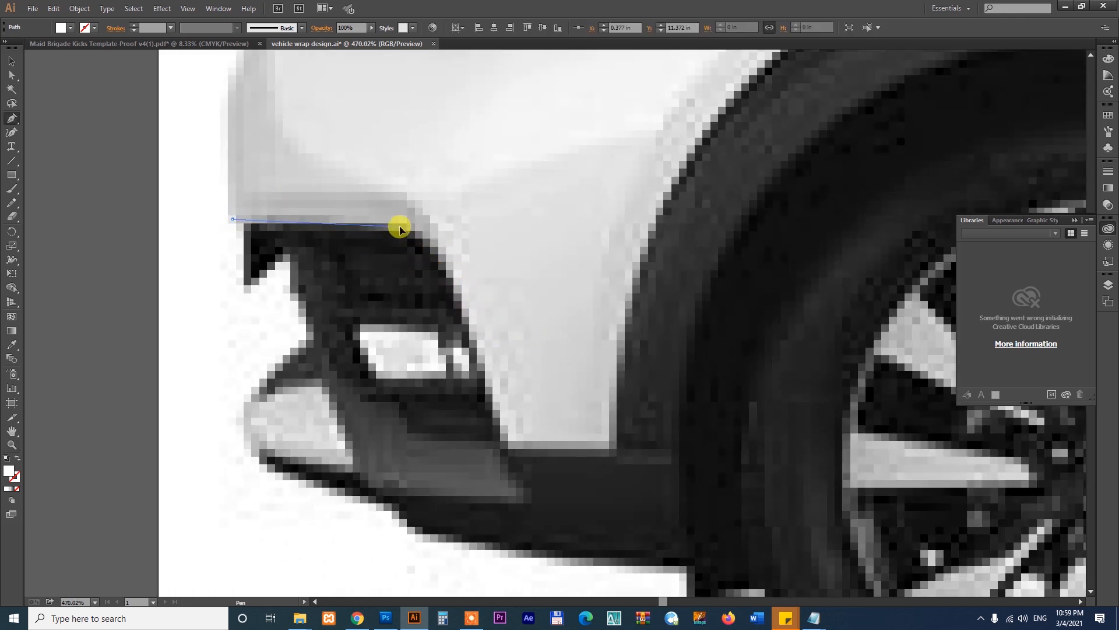
click(455, 280)
click(507, 446)
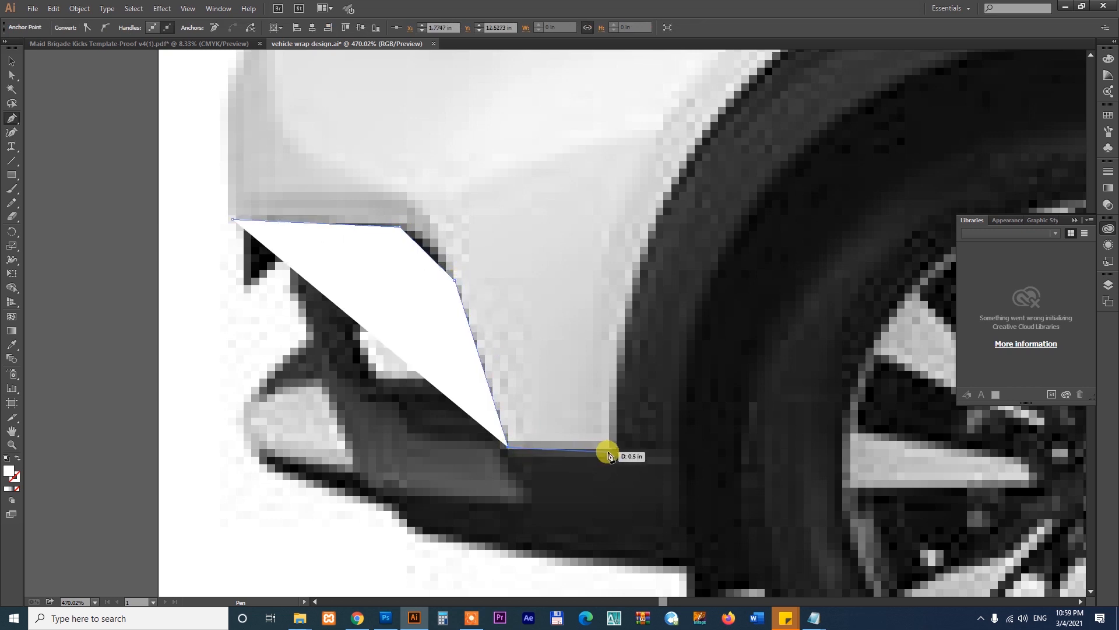
- Continue the body outline with straight segments over the front wheel arch and down to the sill behind the wheel
drag(745, 215, 457, 228)
click(443, 171)
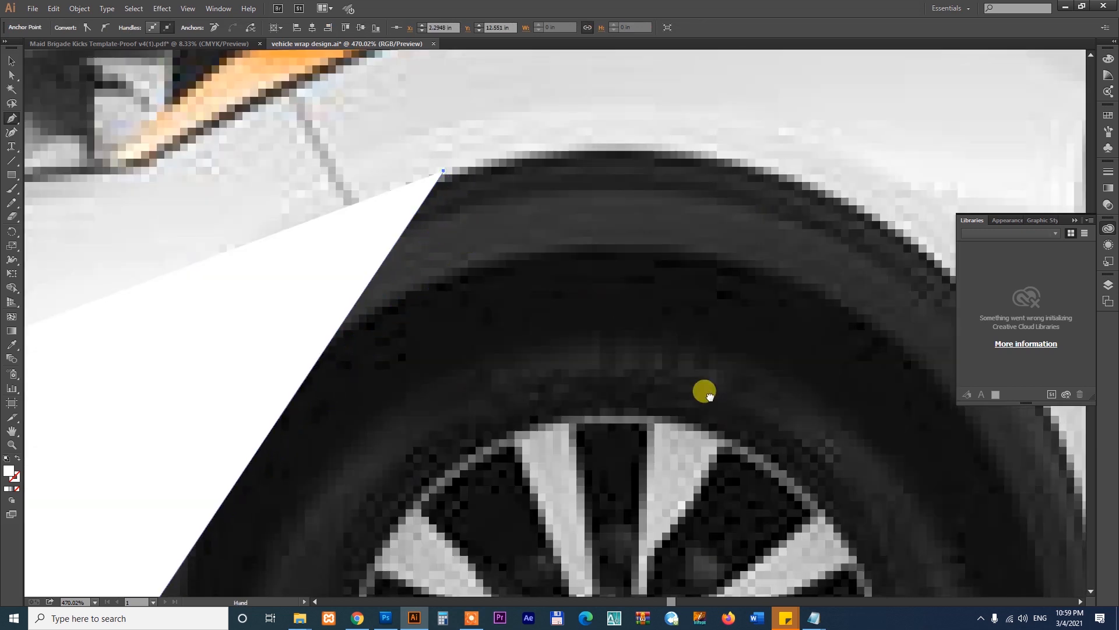
drag(710, 397, 560, 262)
click(497, 255)
drag(631, 480, 286, 289)
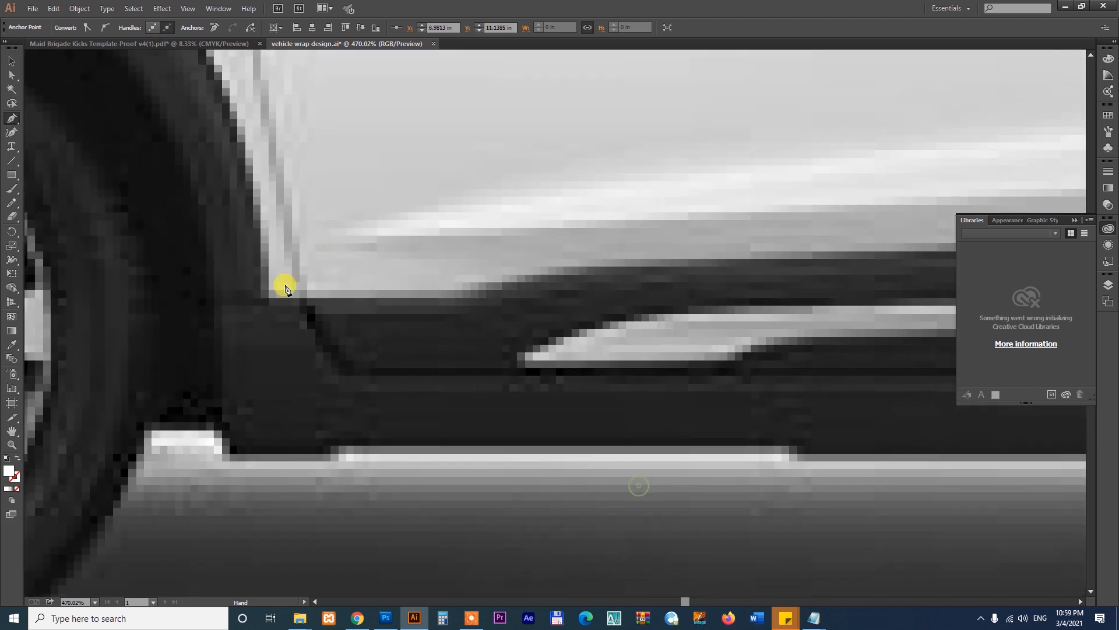
click(268, 290)
- Extend the body outline along the doors' lower edge above the black sill trim to the rear wheel arch
drag(140, 368, 65, 392)
drag(634, 393, 448, 430)
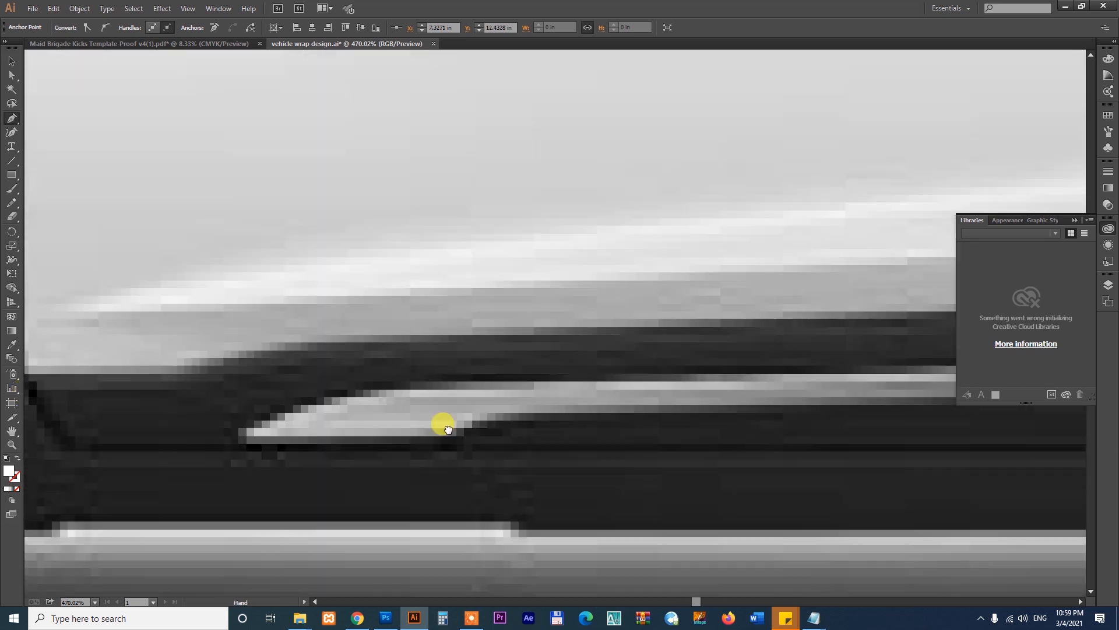
drag(351, 415, 520, 410)
click(545, 327)
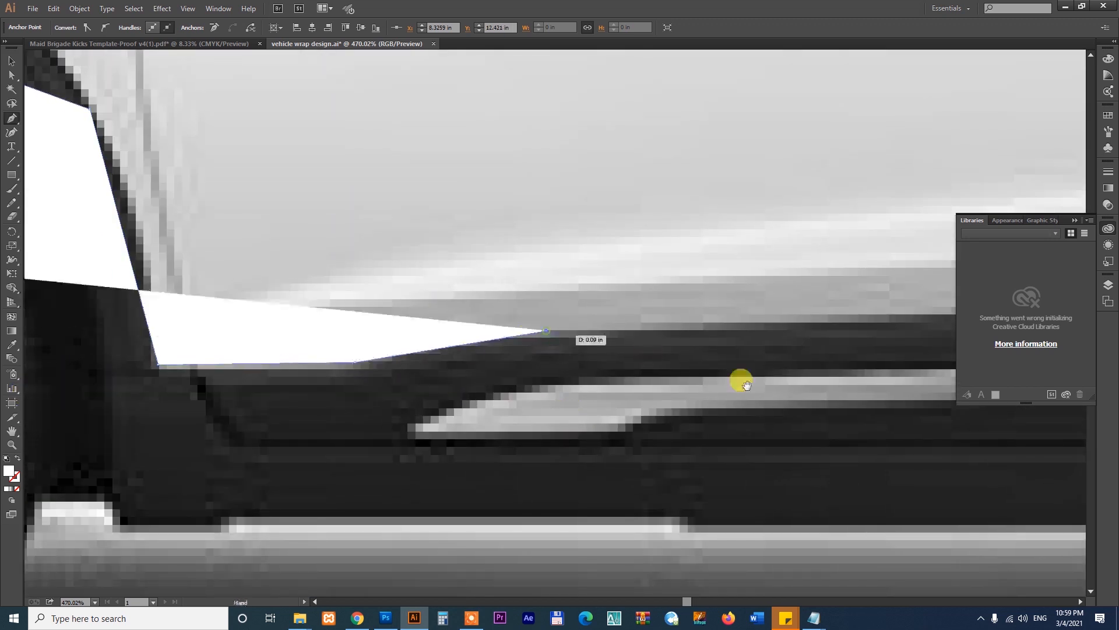
scroll(404, 393, right, 10)
click(457, 307)
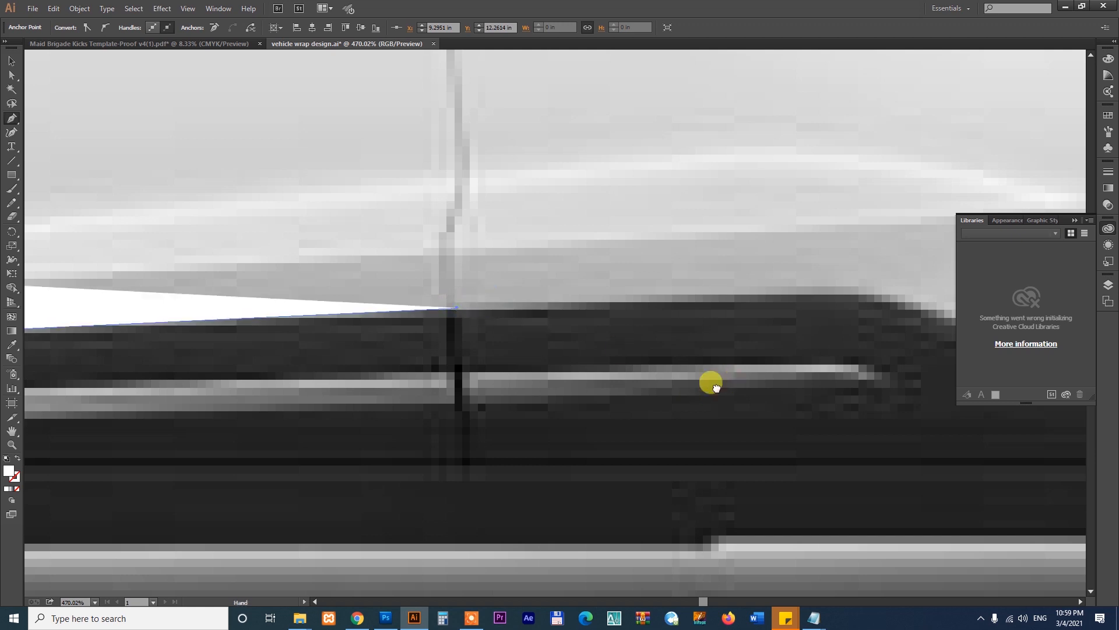
scroll(712, 382, right, 10)
click(455, 295)
click(632, 352)
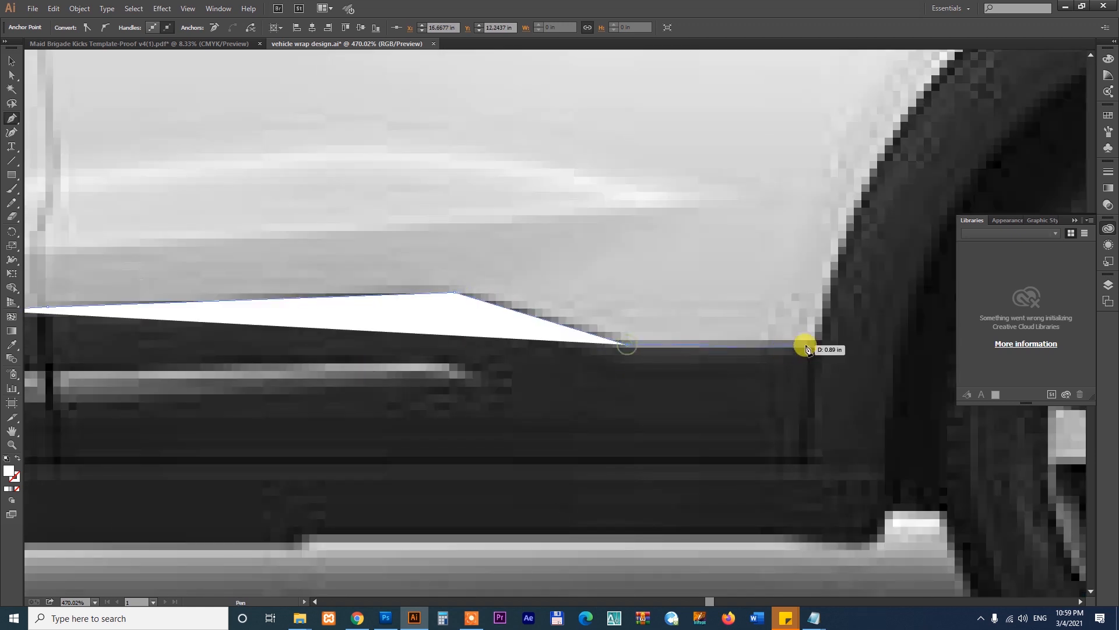
click(817, 345)
- Carry the body outline over the rear wheel arch and down to the rear bumper's lower corner
drag(1033, 129, 741, 292)
scroll(562, 155, down, 5)
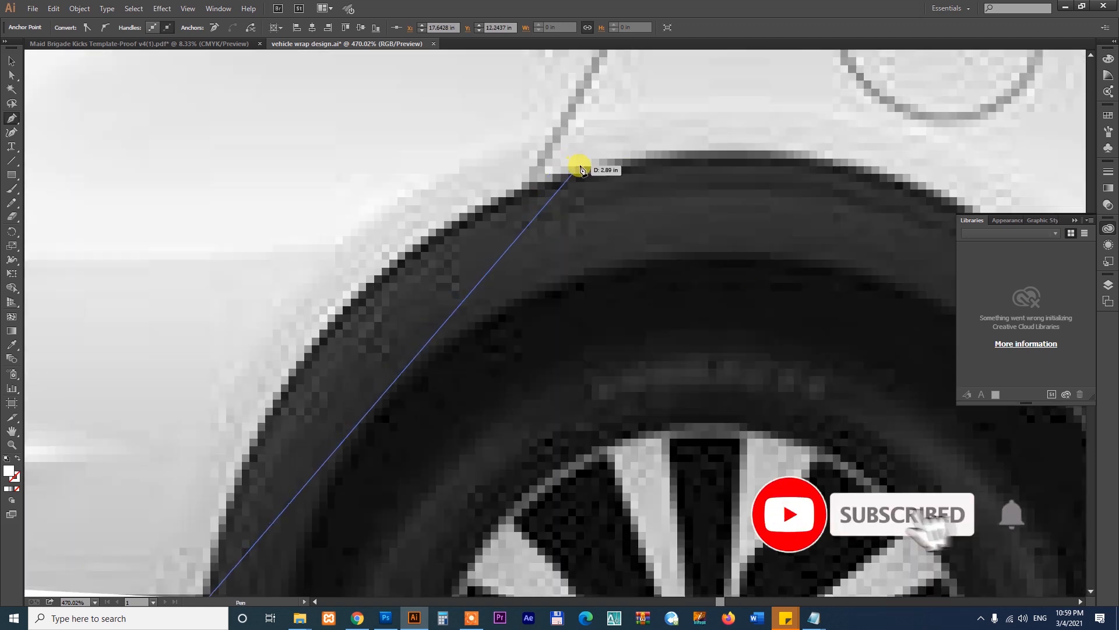
click(580, 165)
scroll(377, 325, up, 5)
click(457, 191)
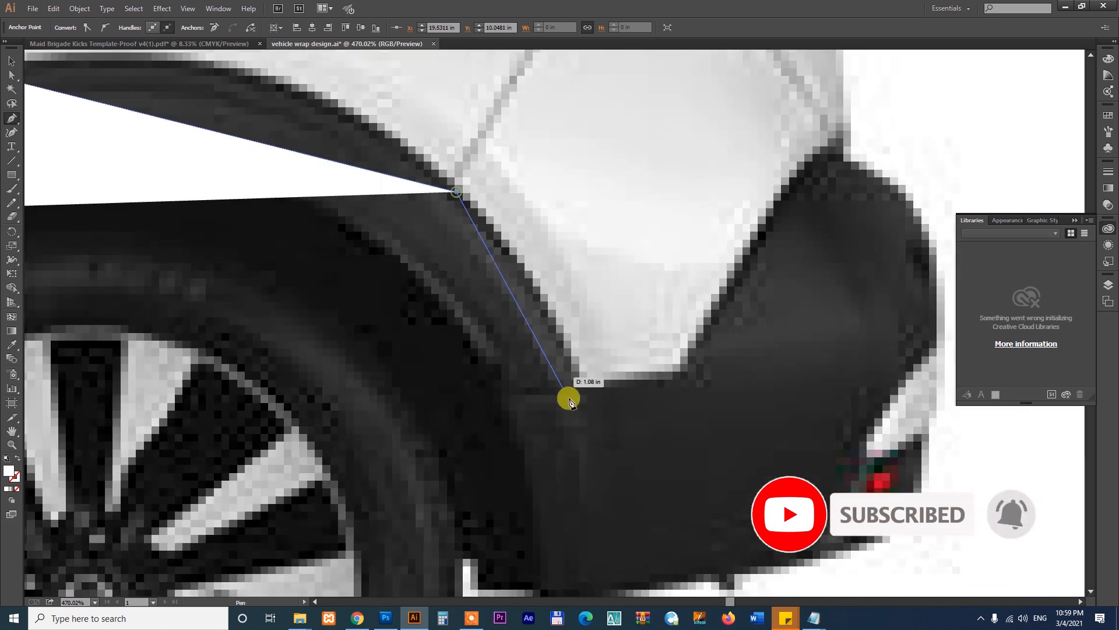
click(575, 379)
- Trace the body outline along the black rear bumper and up the car's rear edge to the taillight's outer corner
scroll(683, 364, down, 2)
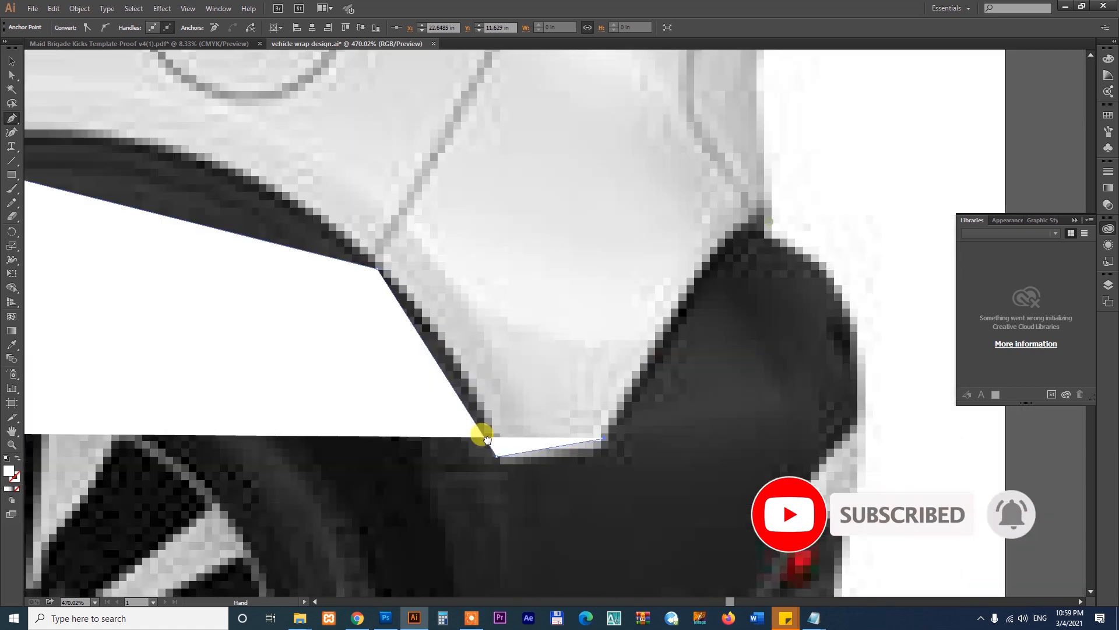
scroll(482, 430, up, 2)
click(540, 371)
drag(579, 277, 493, 433)
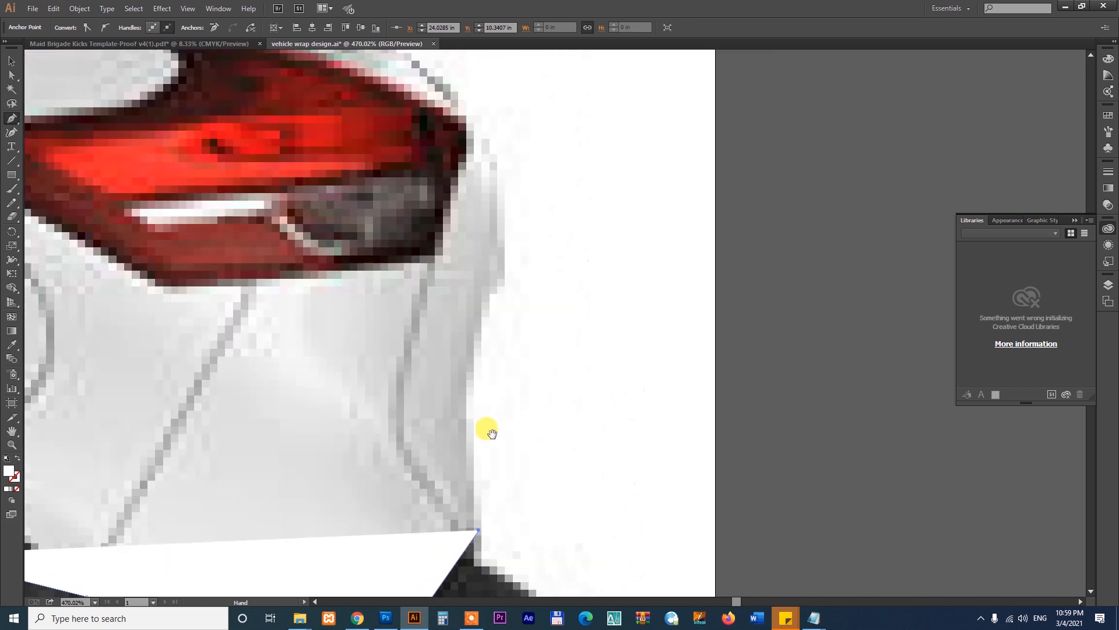
click(505, 261)
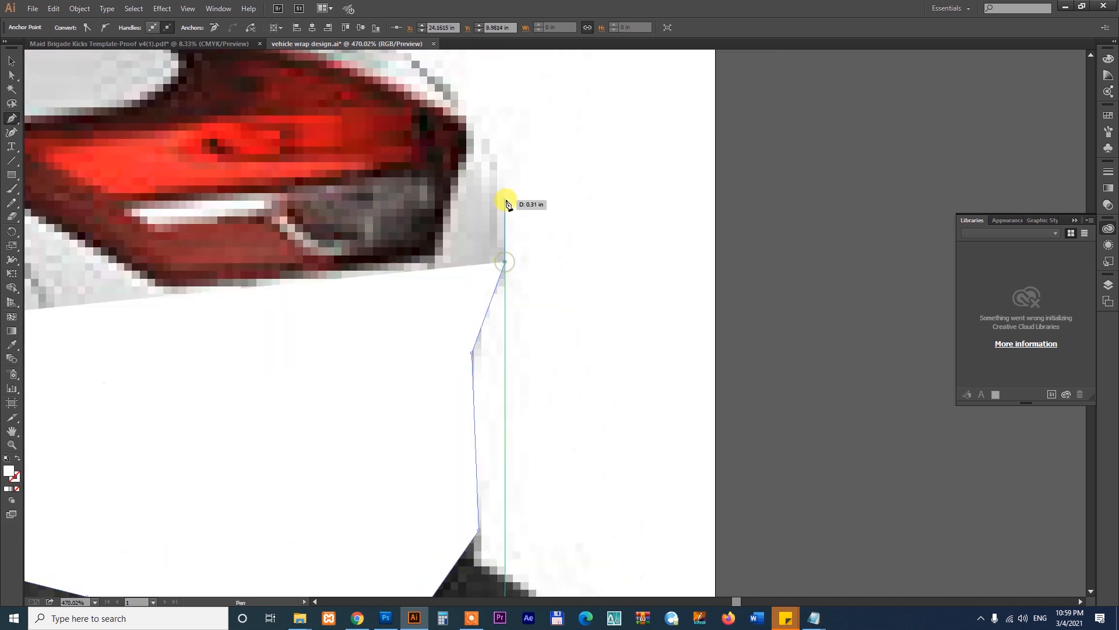
click(470, 124)
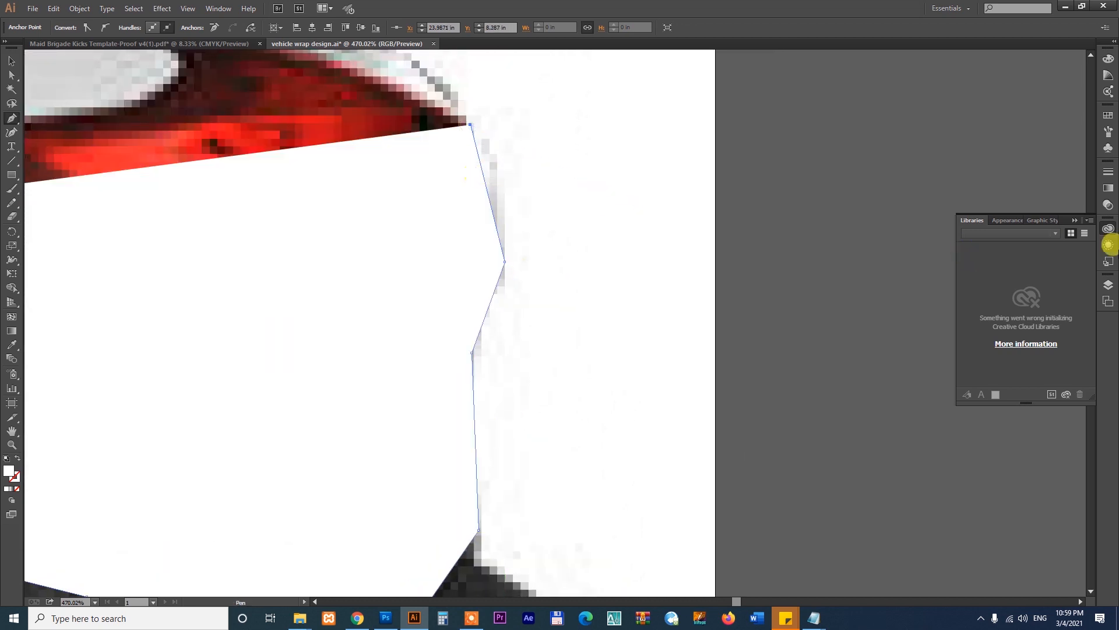
- Lower the outline shape's opacity to 57% so the car photo shows through
click(1108, 207)
click(1082, 179)
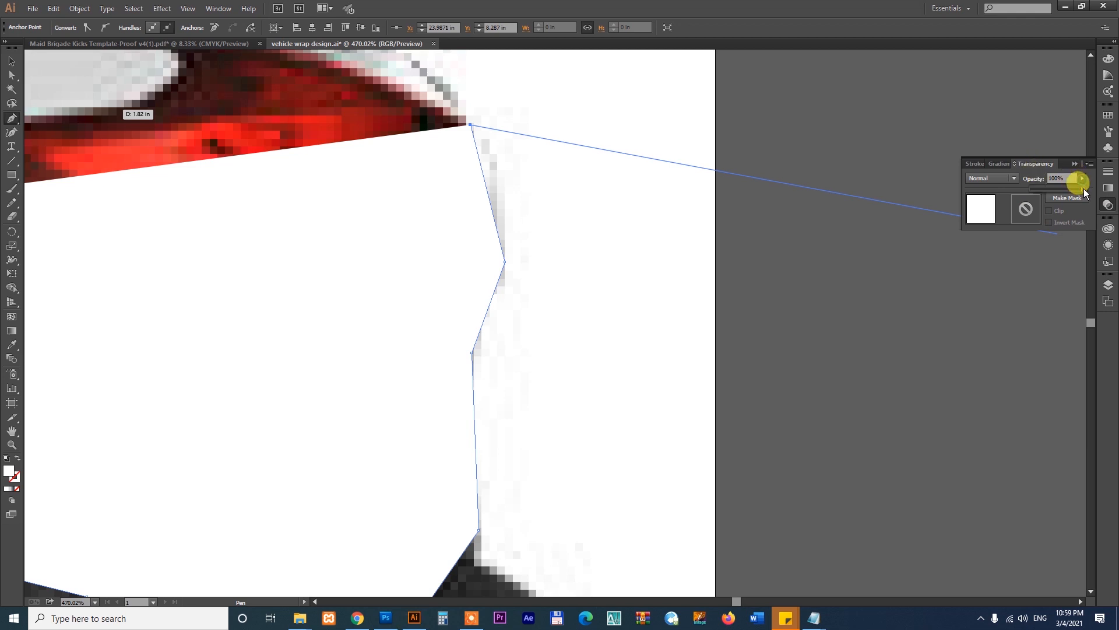
drag(1068, 187, 1062, 187)
click(489, 229)
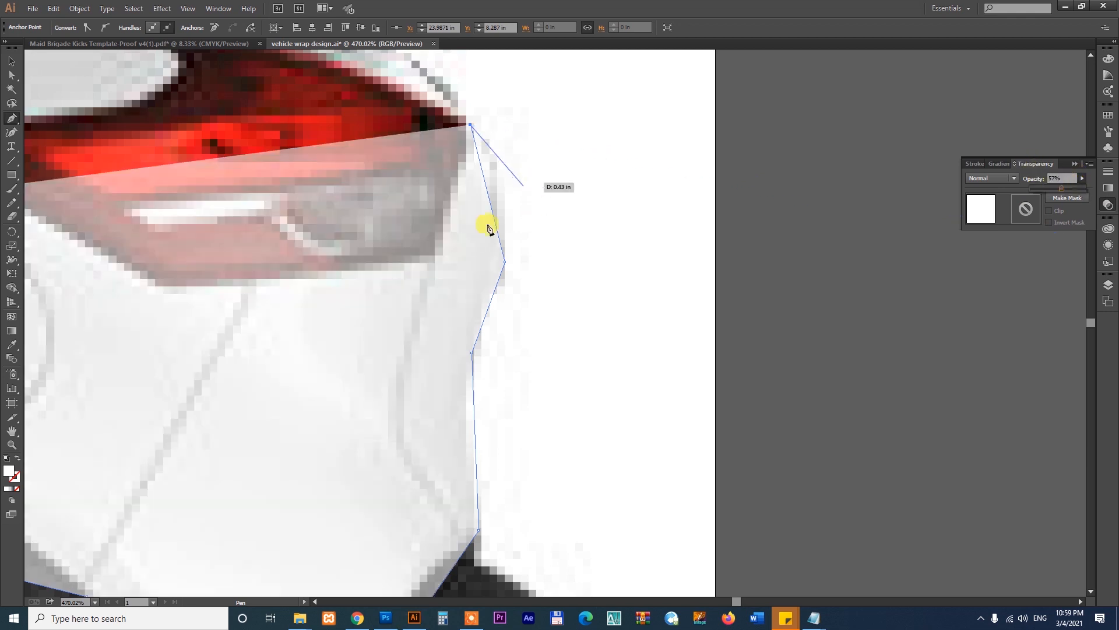
- Trace the body outline down the taillight's outer edge and along its lower edge toward the taillight's front tip
click(446, 210)
click(432, 266)
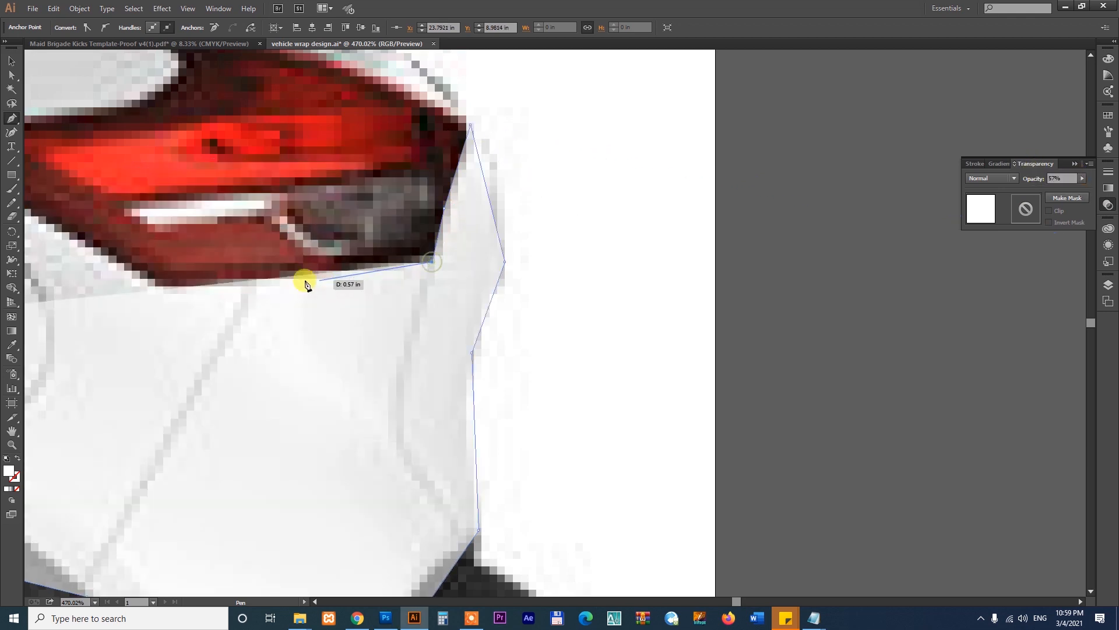
click(228, 285)
click(164, 289)
drag(163, 288, 708, 416)
click(666, 389)
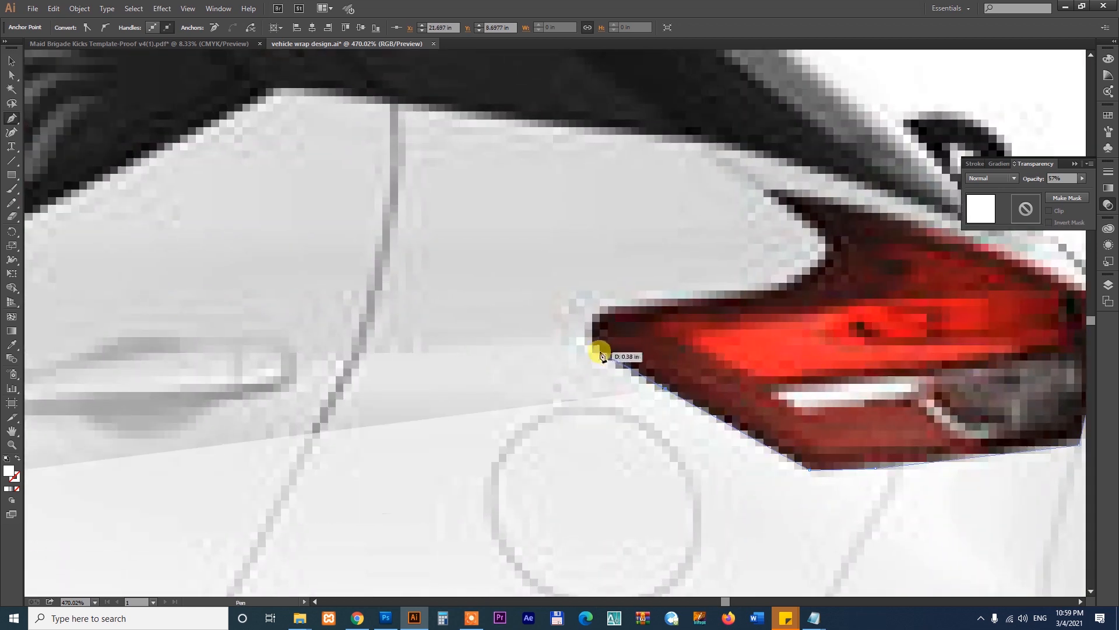
- Carry the body outline around the taillight's front tip and along its curved upper edge back to the outer corner
click(592, 333)
click(621, 304)
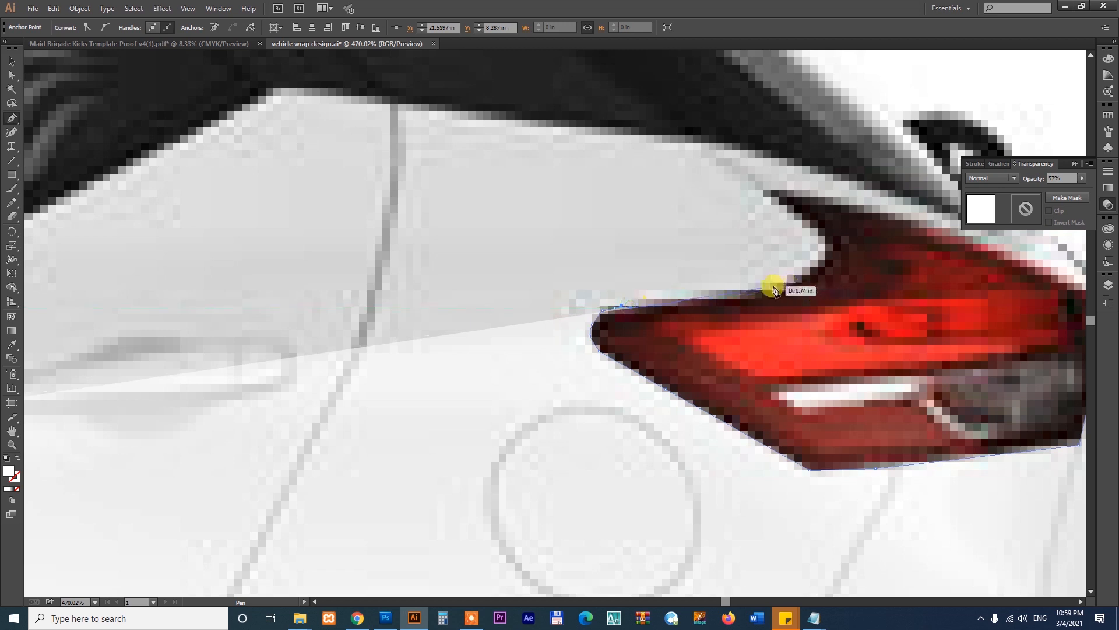
drag(816, 256, 787, 202)
click(770, 191)
scroll(641, 263, right, 5)
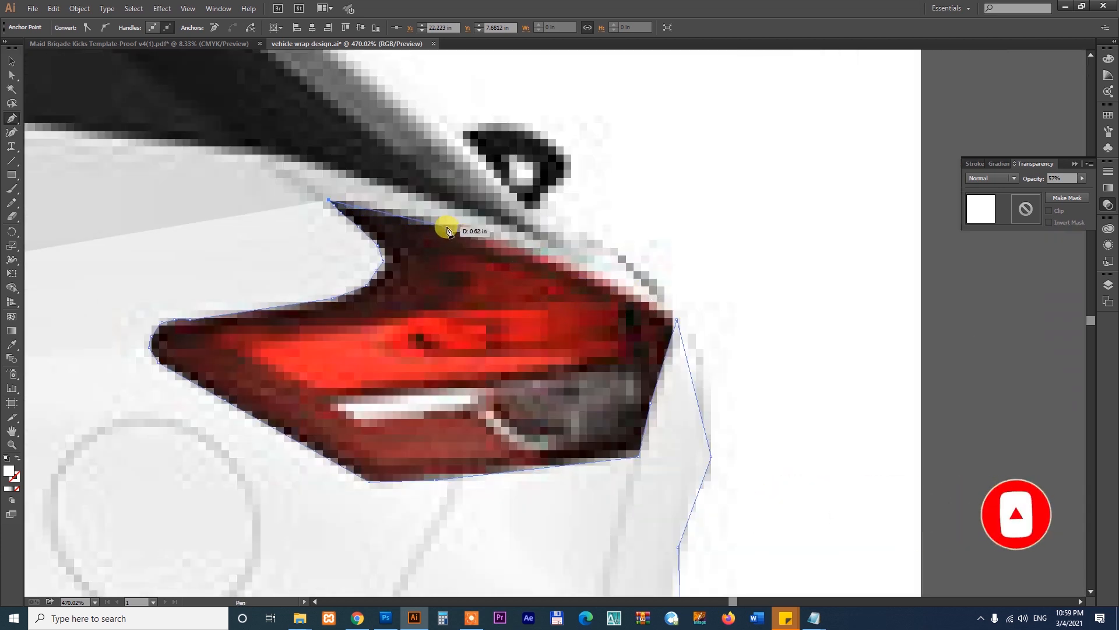
drag(541, 259, 594, 287)
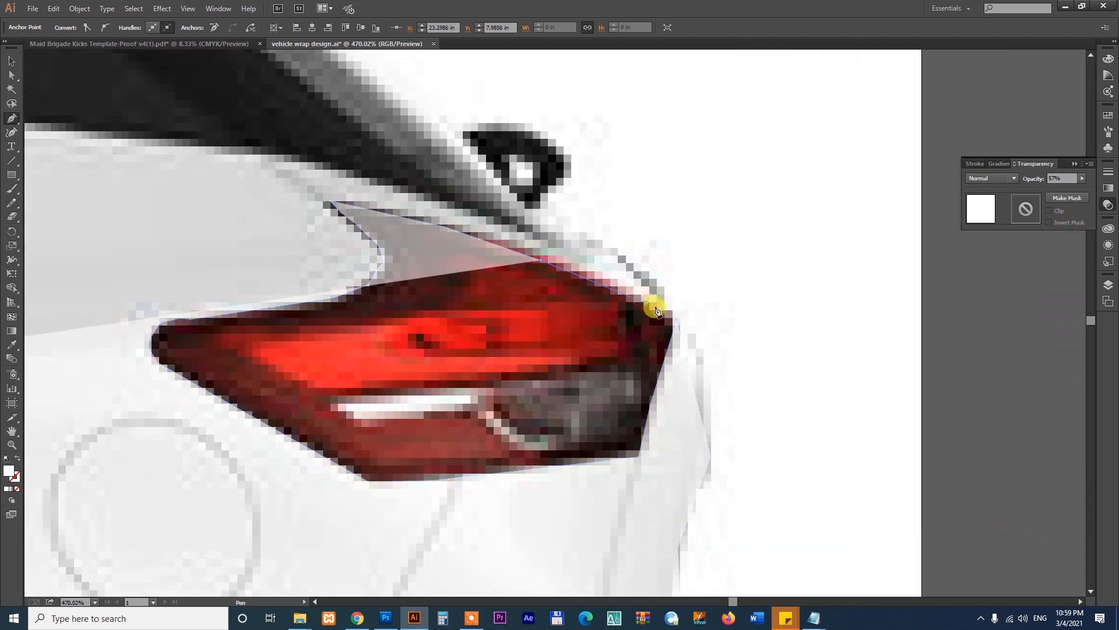
drag(656, 311, 655, 295)
- Trace the body outline up the sloping tailgate edge and around the rear spoiler to the back of the roof
drag(619, 248, 866, 475)
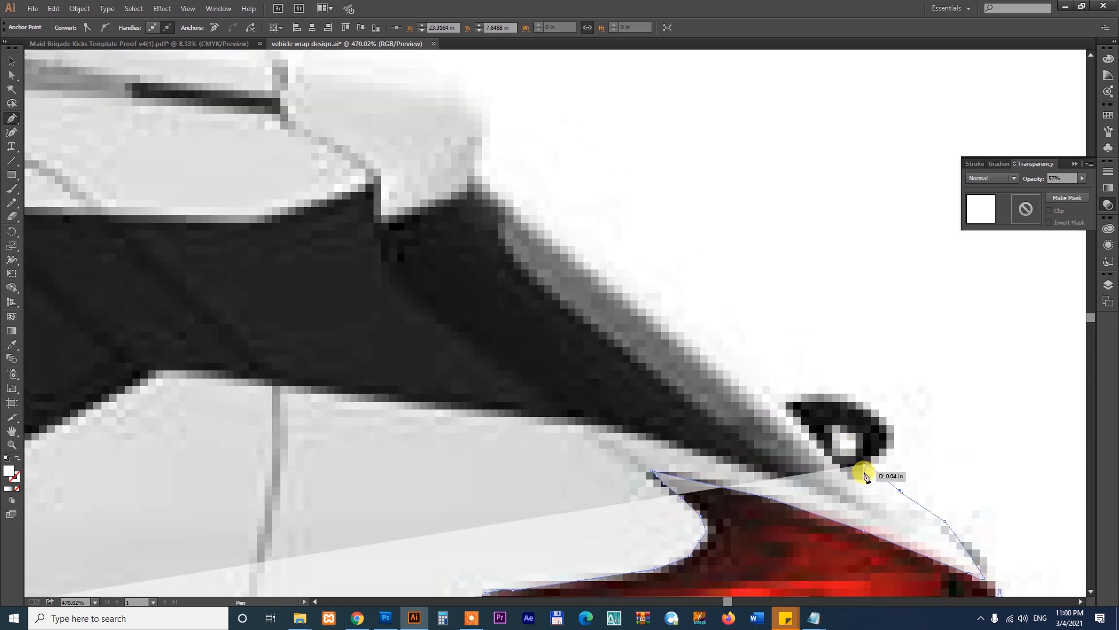
drag(773, 398, 522, 363)
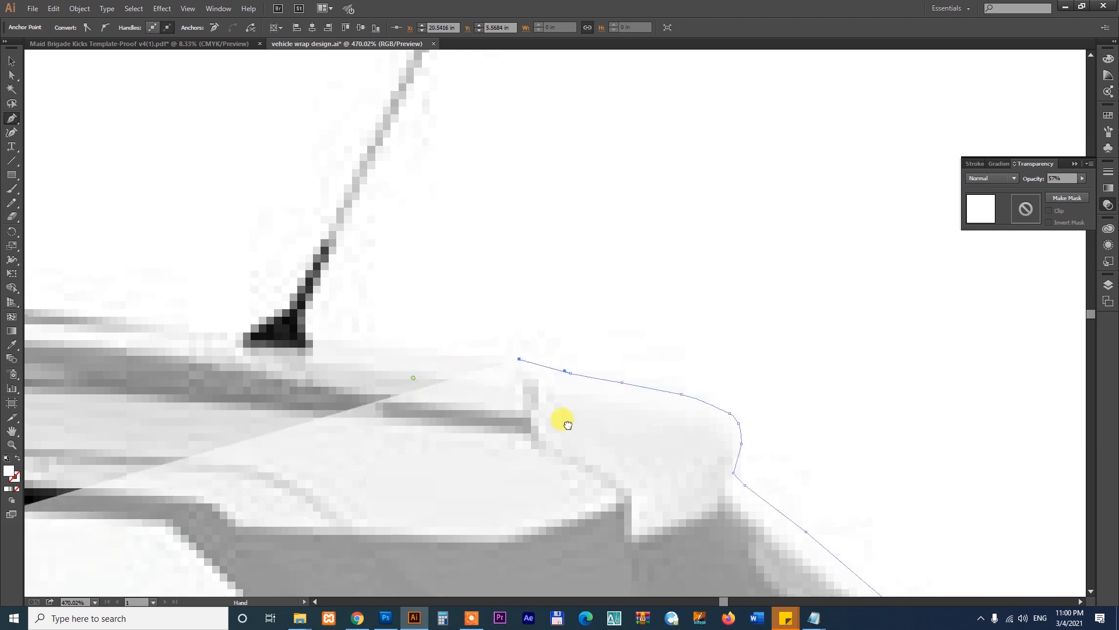
drag(565, 420, 867, 449)
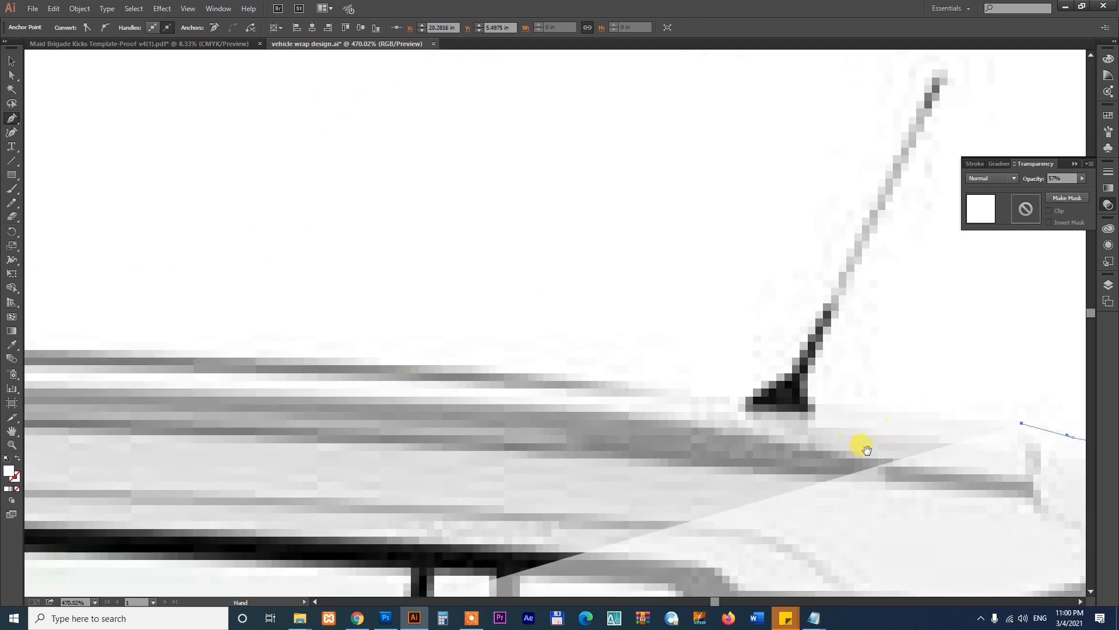
- Trace the body outline around the antenna base and forward along the roof's upper edge
click(818, 402)
click(815, 411)
click(745, 407)
click(741, 394)
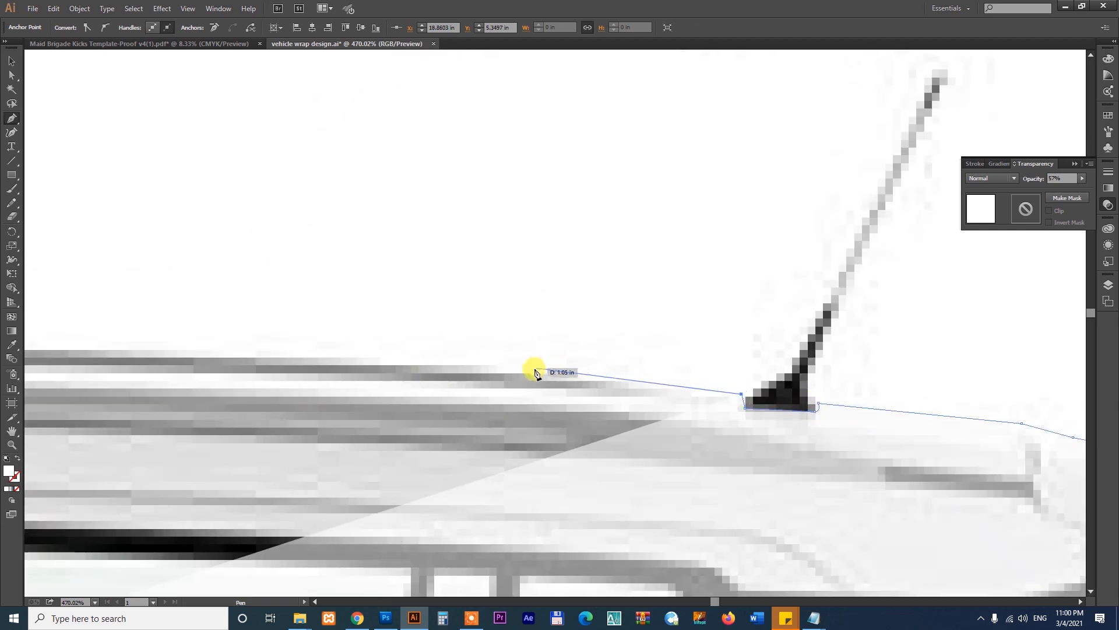
click(537, 373)
drag(365, 387, 627, 302)
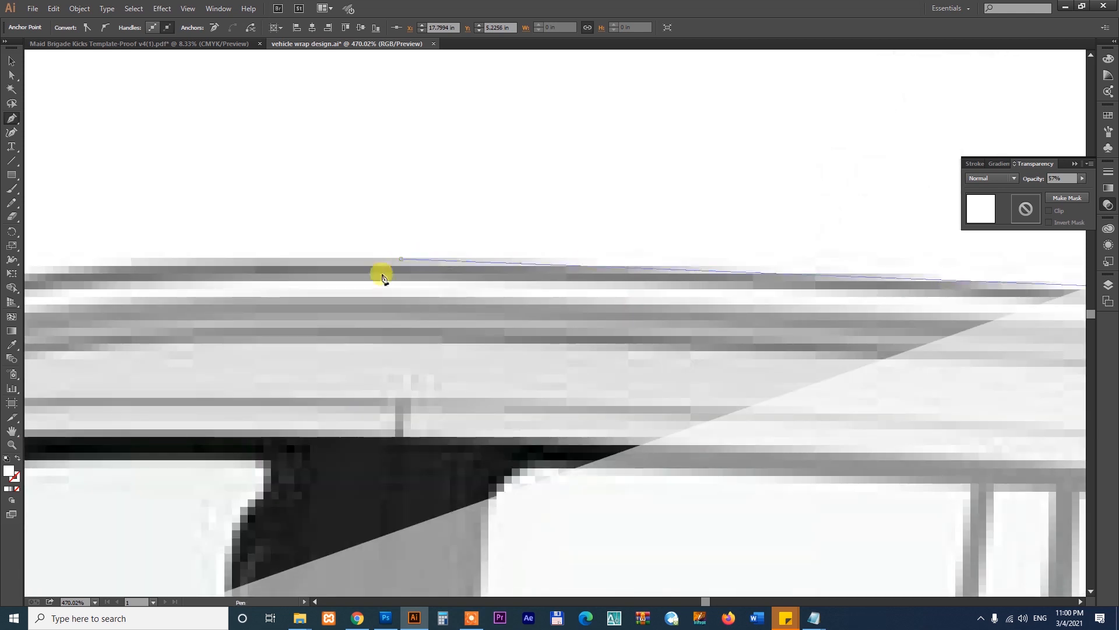
- Continue the body outline along the front half of the roof down to the top of the windshield
drag(381, 277, 595, 320)
click(470, 185)
click(586, 318)
drag(710, 394, 446, 284)
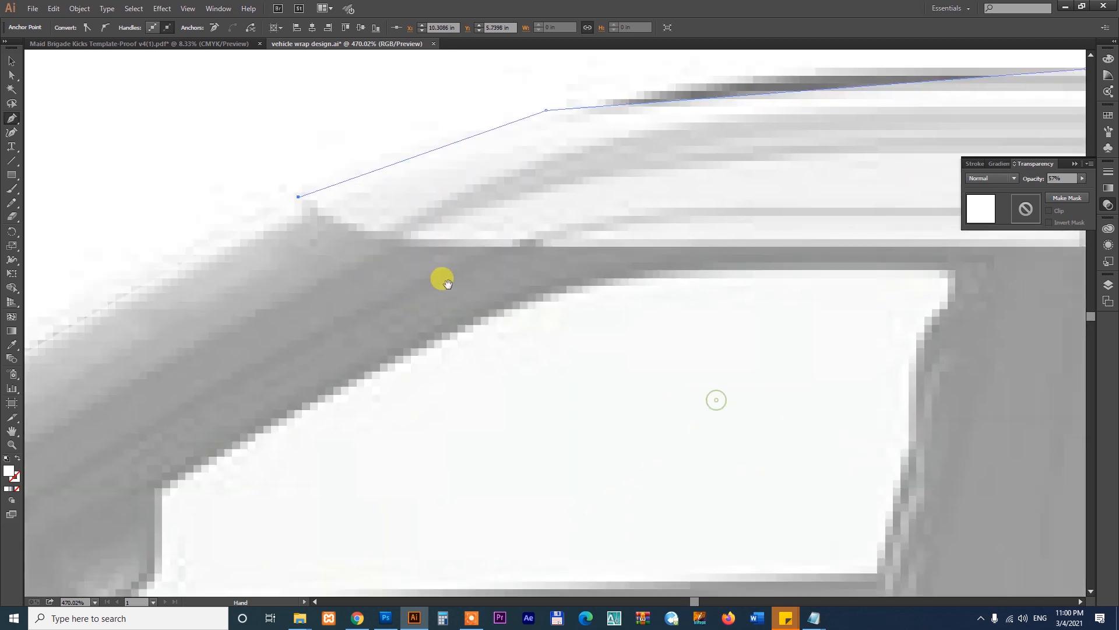
- Trace the body outline along the roof's lower edge above the side windows to the notch under the spoiler
drag(807, 300, 107, 260)
drag(607, 295, 787, 292)
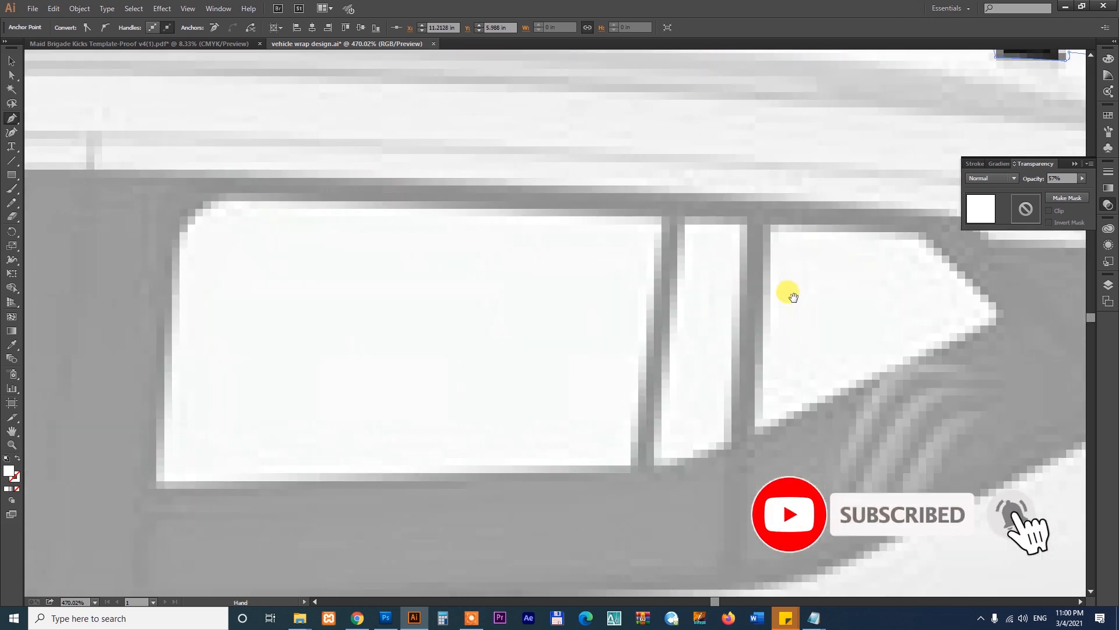
scroll(793, 297, down, 5)
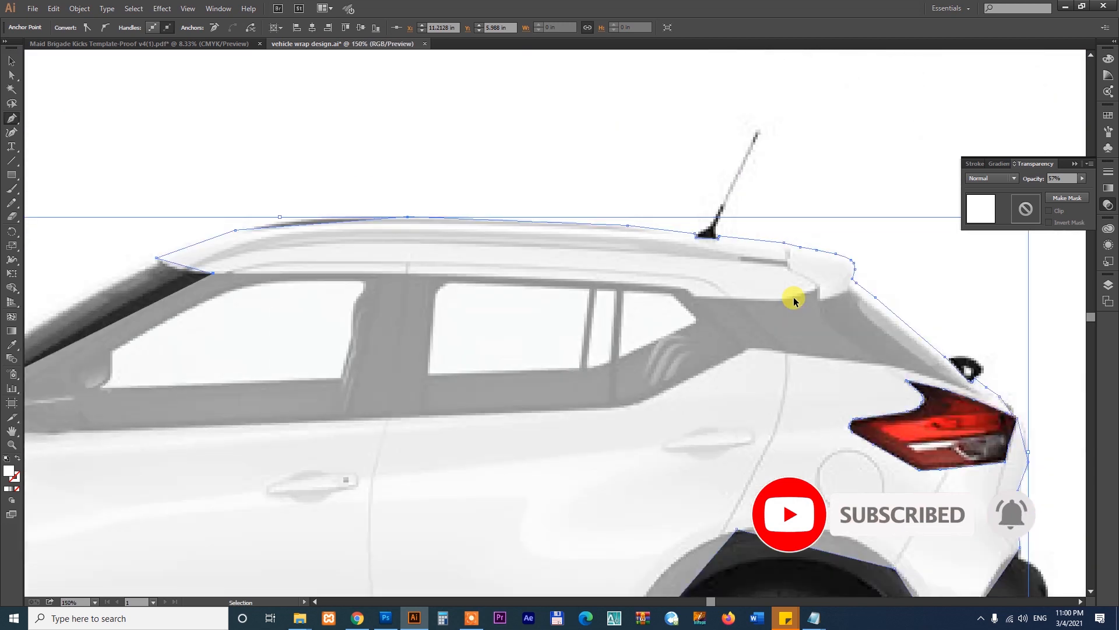
scroll(792, 296, up, 1)
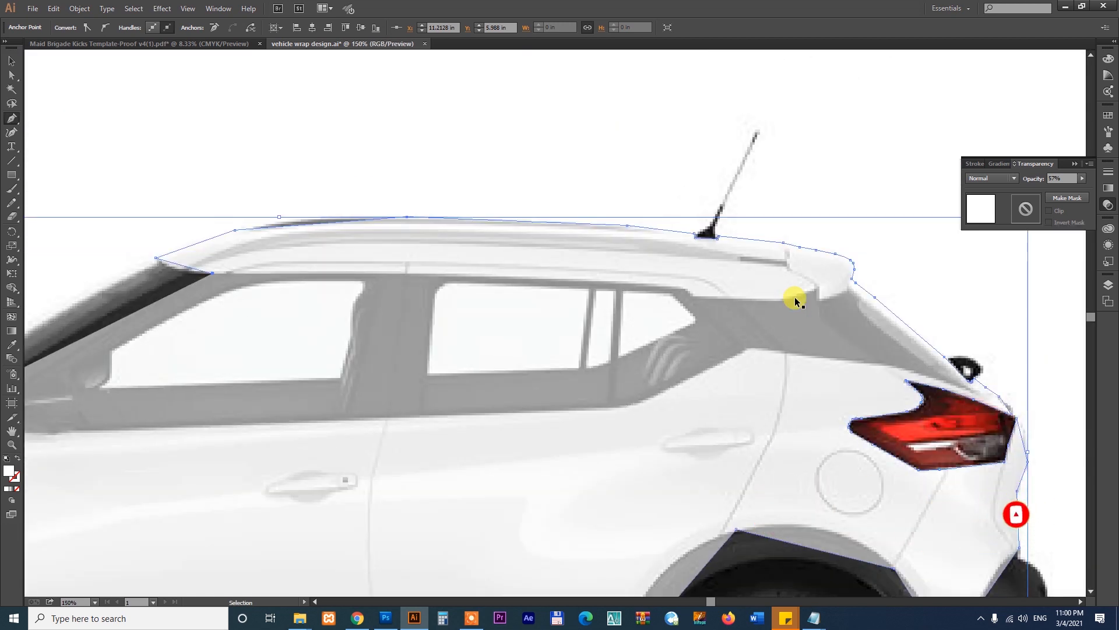
drag(376, 351, 529, 373)
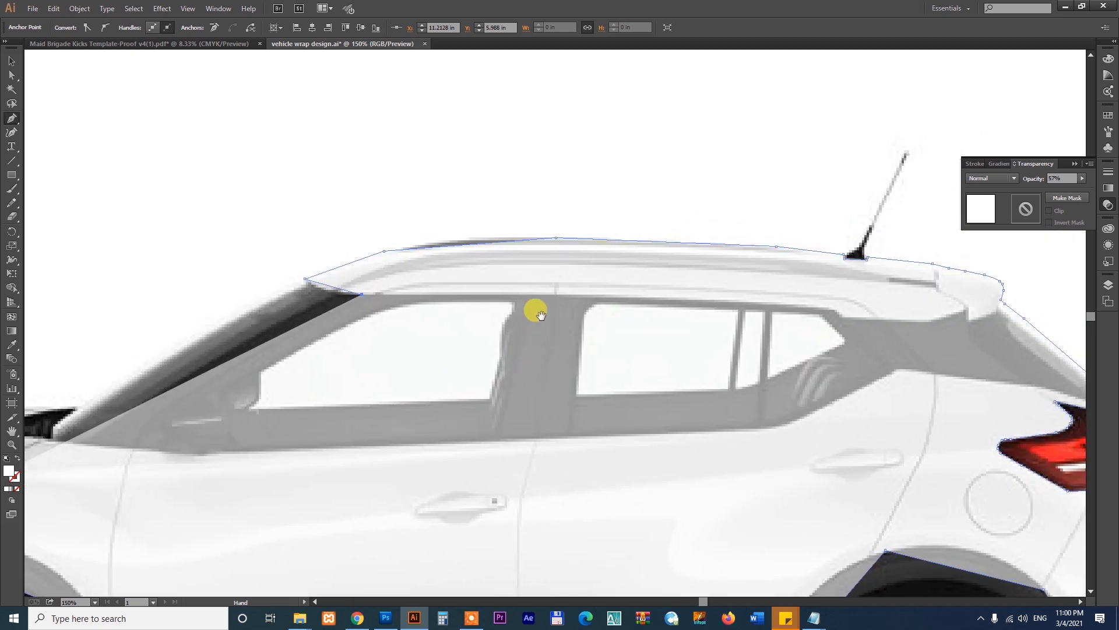
click(533, 295)
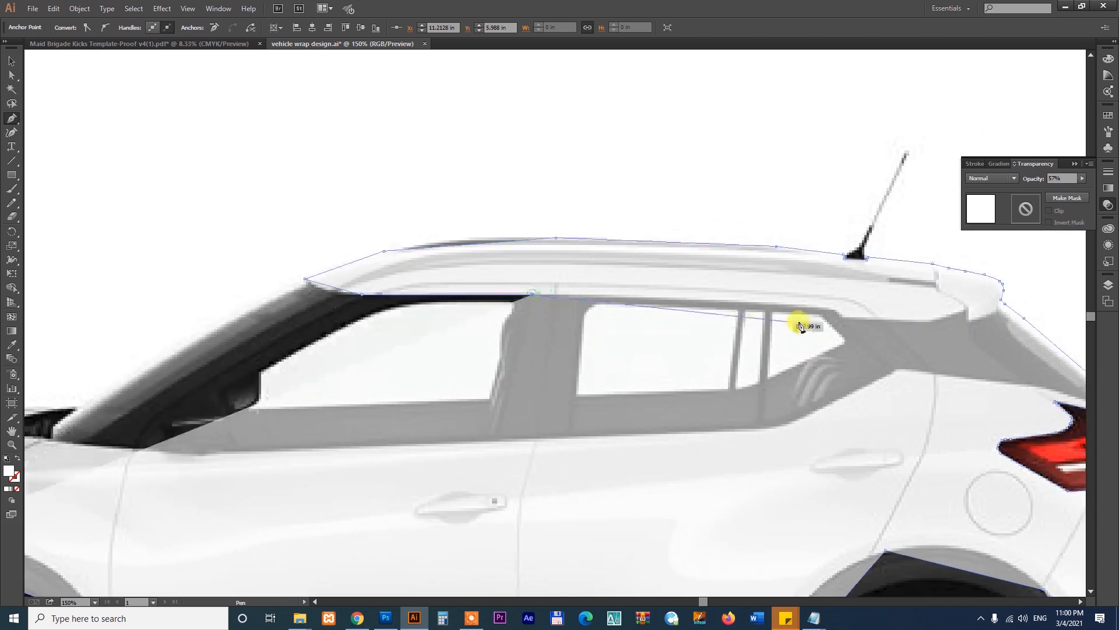
click(772, 305)
click(833, 309)
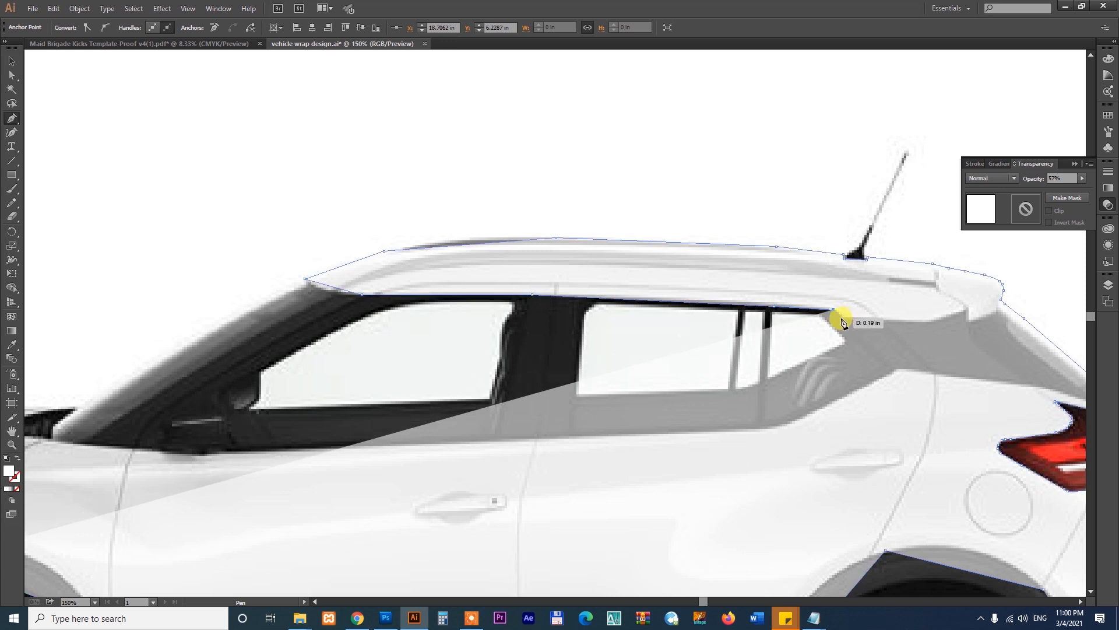
click(840, 319)
click(929, 321)
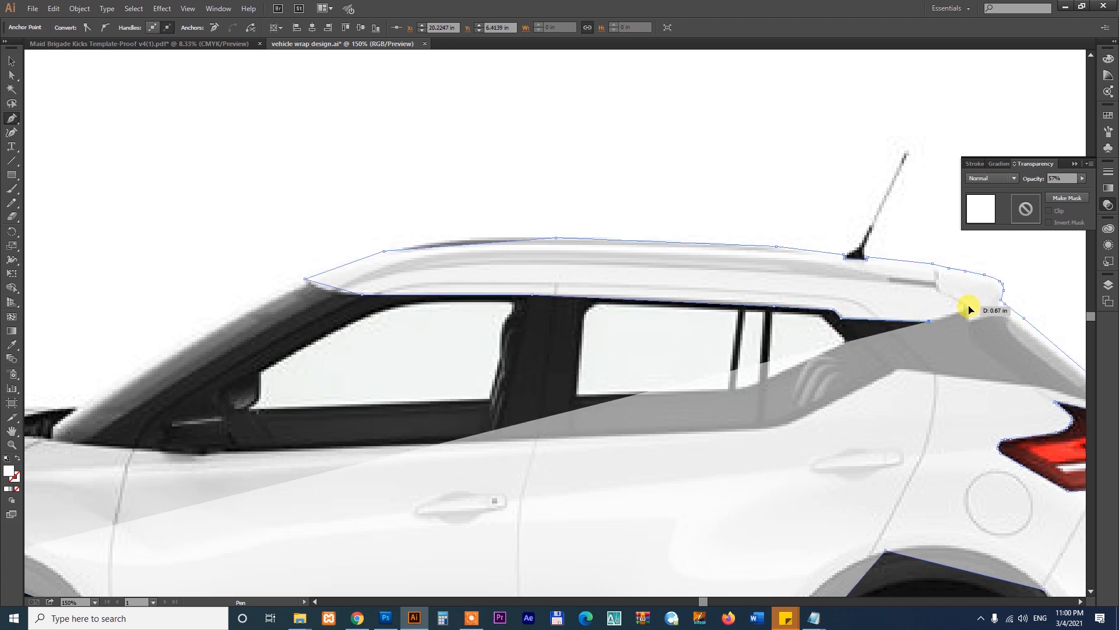
click(968, 305)
click(969, 321)
- Trace the body outline down the rear edge of the black rear pillar to its tip above the taillight
drag(970, 330, 531, 318)
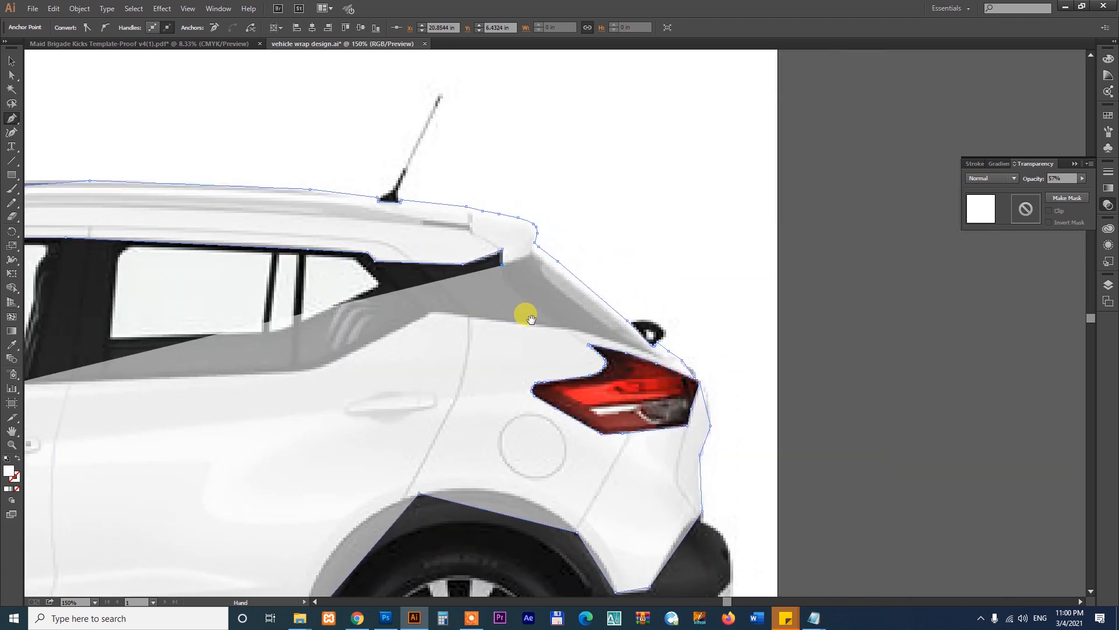
click(540, 267)
click(560, 292)
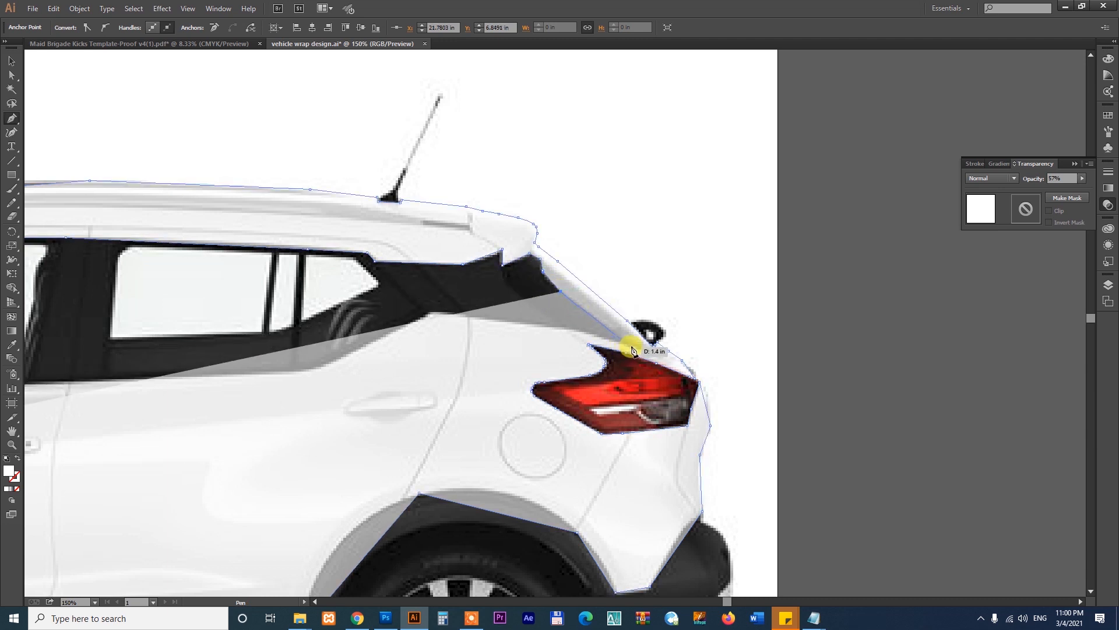
click(639, 352)
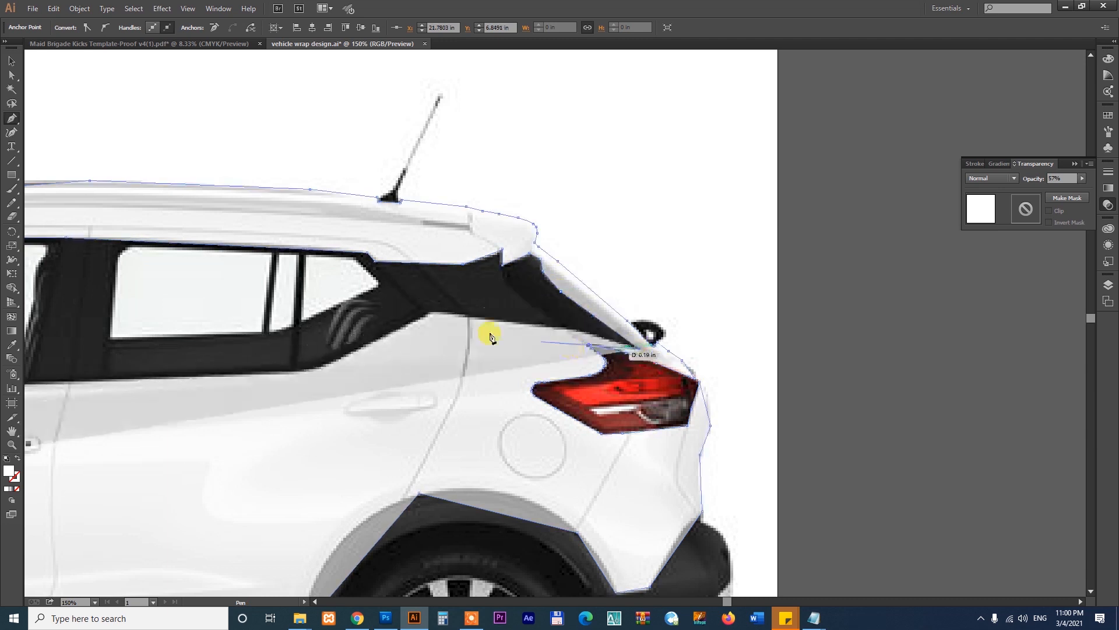
- Trace the body outline forward along the lower edge of the black rear pillar and side windows to the front door
click(565, 325)
click(432, 306)
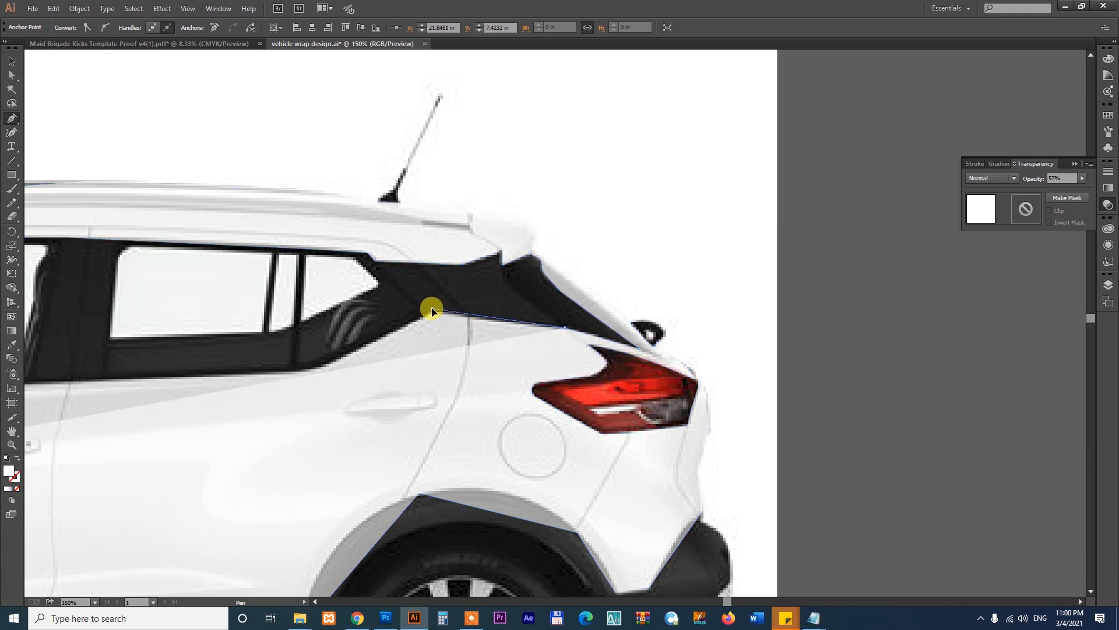
drag(720, 377, 880, 329)
drag(517, 332, 832, 301)
click(787, 291)
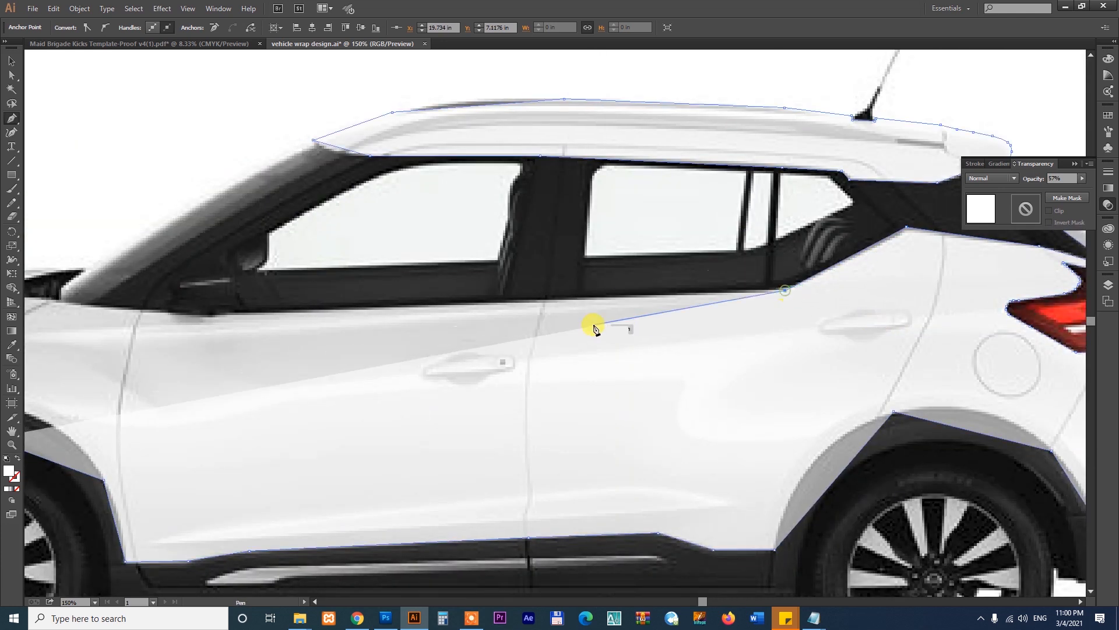
click(421, 305)
- Extend the body outline below the side mirror and around the black cowl at the windshield's base
drag(391, 340, 759, 380)
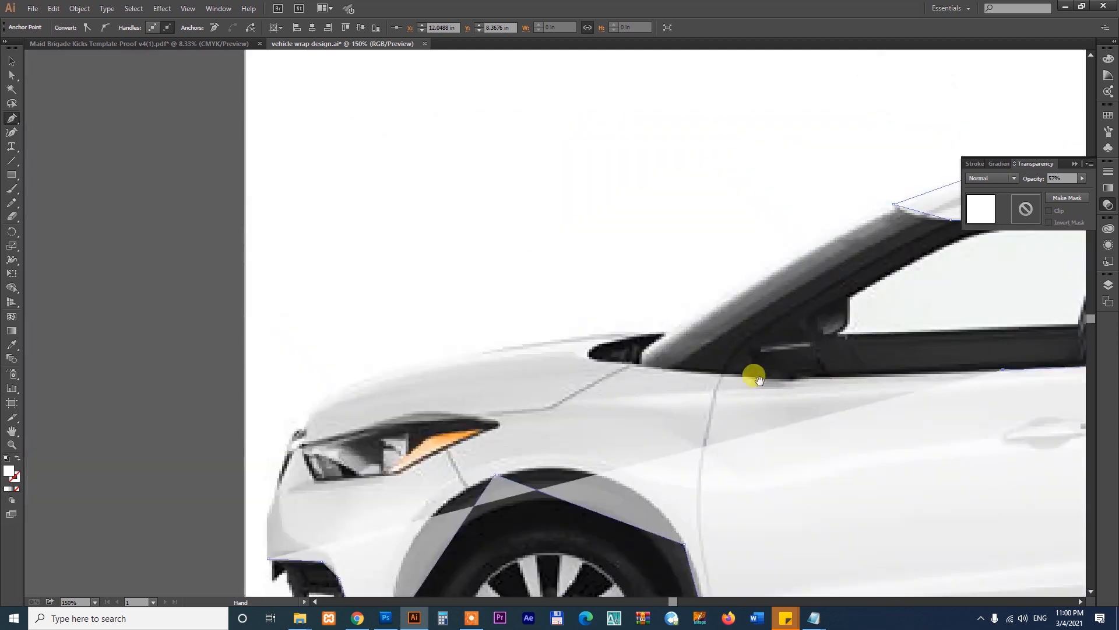
click(766, 378)
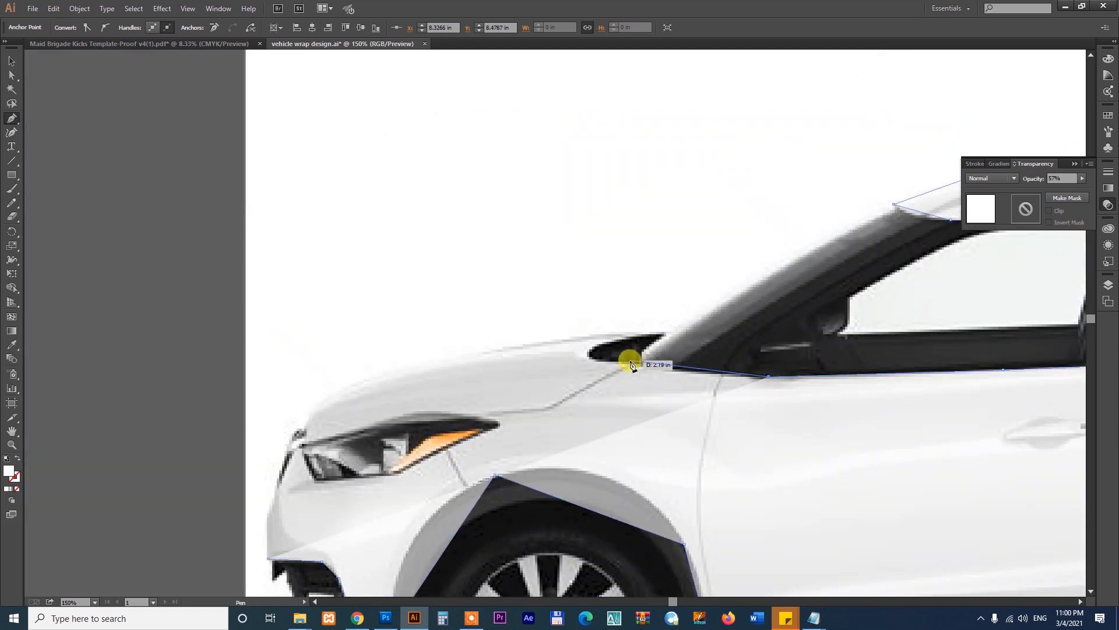
click(591, 358)
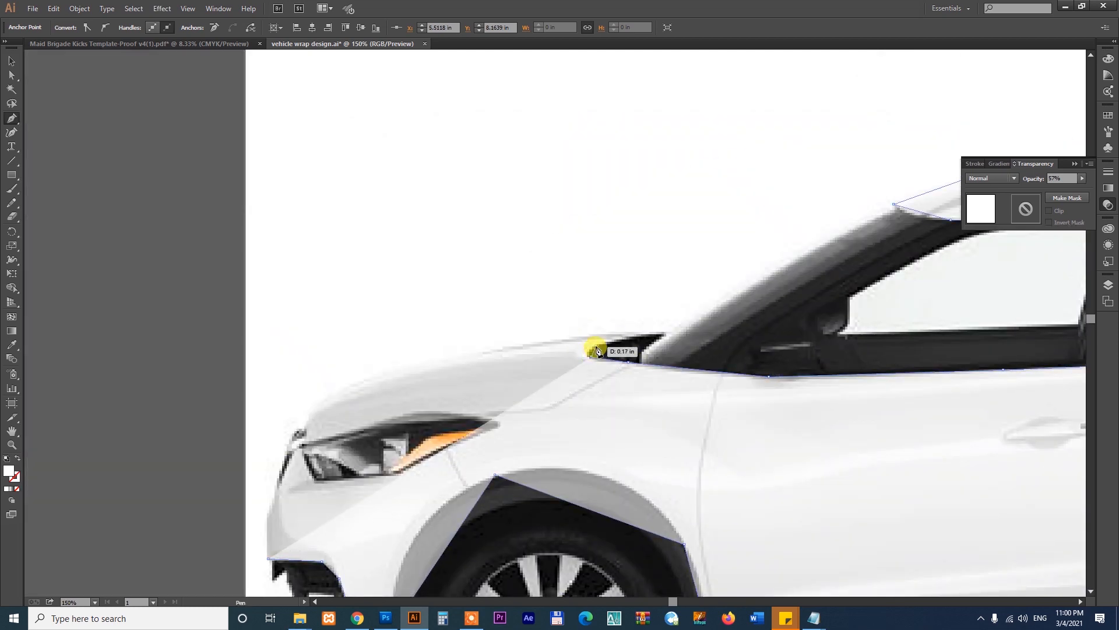
click(664, 333)
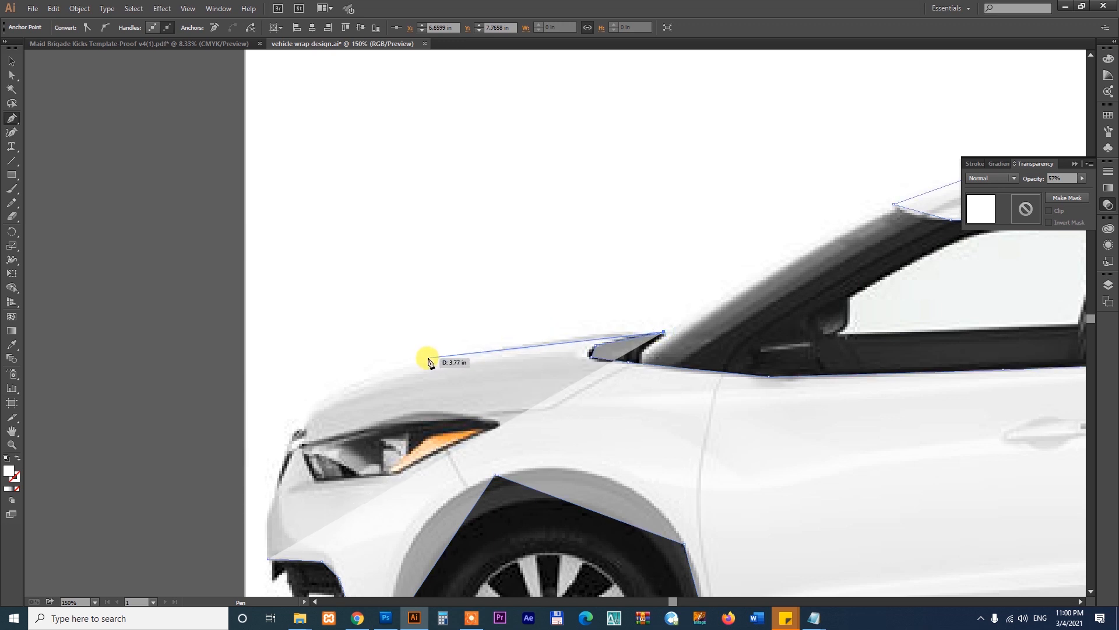
- Trace the body outline along the hood's upper edge and down to the top of the grille
click(426, 357)
drag(426, 356, 656, 294)
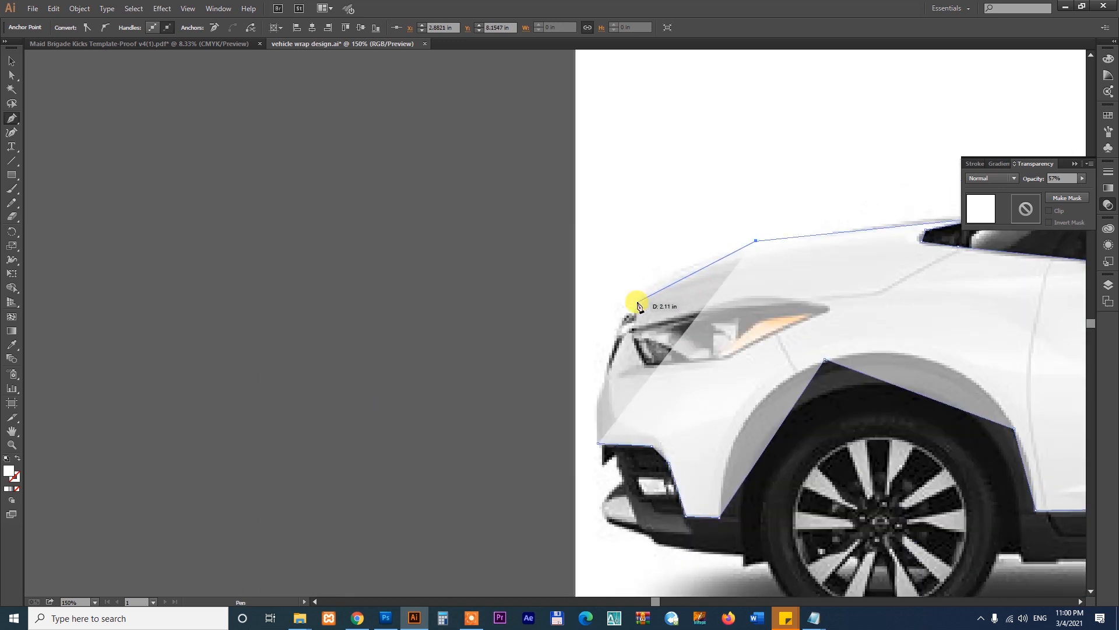
click(638, 301)
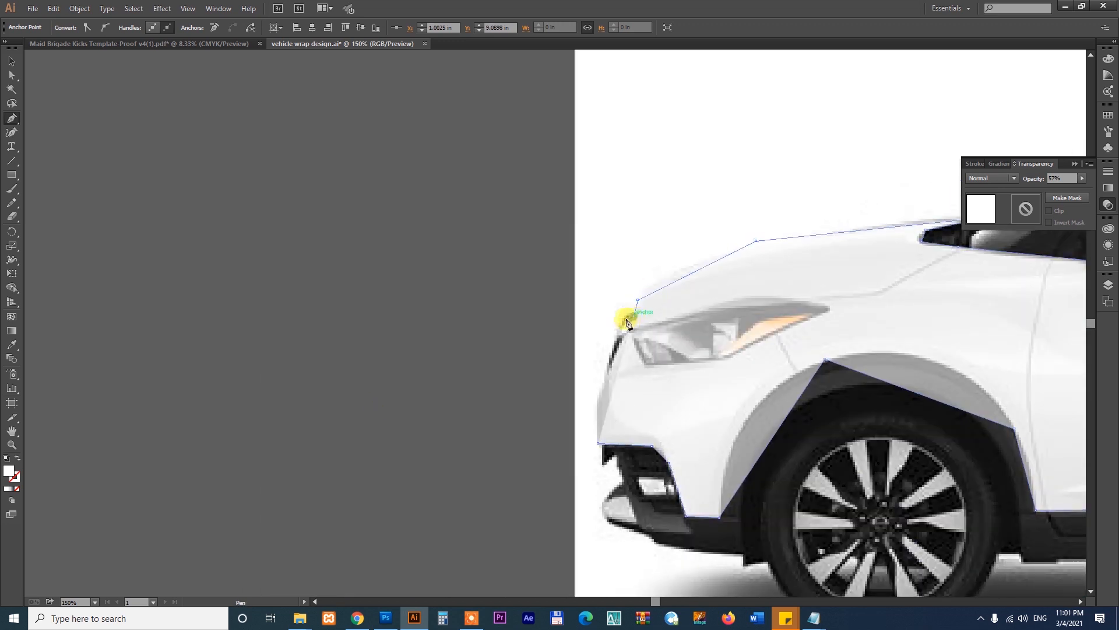
click(626, 332)
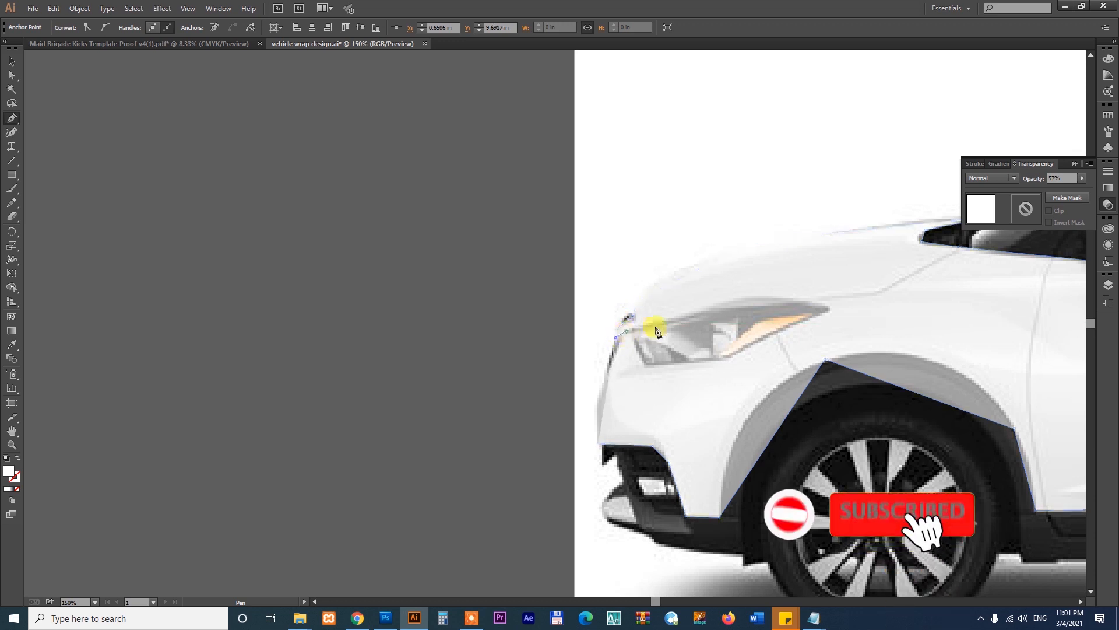
- Trace the body outline around the headlight, along its upper edge to the rear tip and back along its lower edge
click(727, 309)
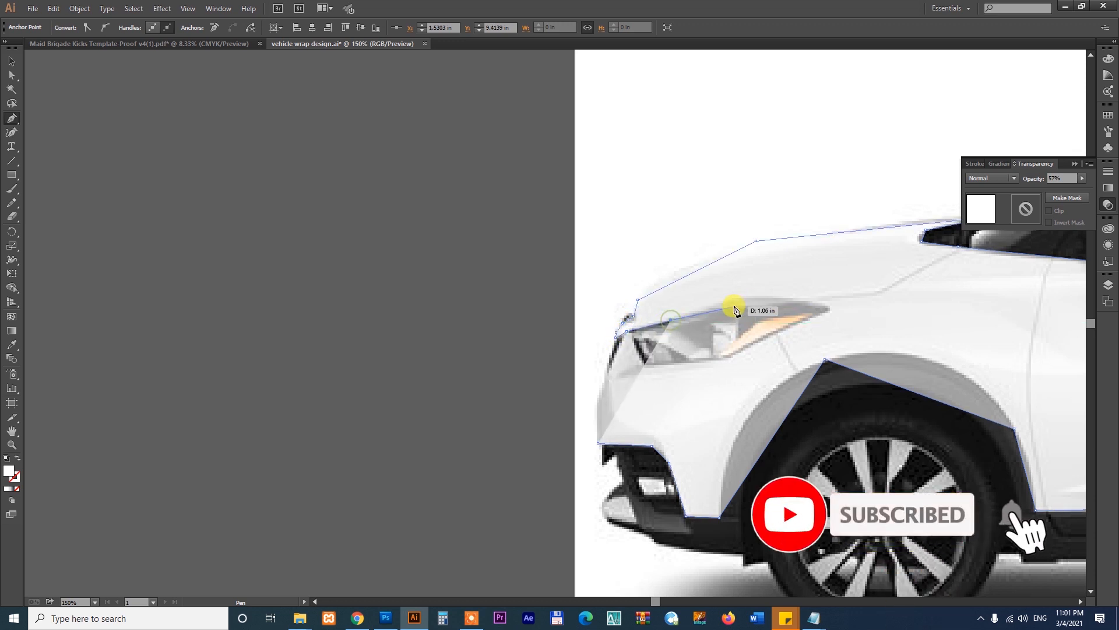
click(791, 302)
click(817, 304)
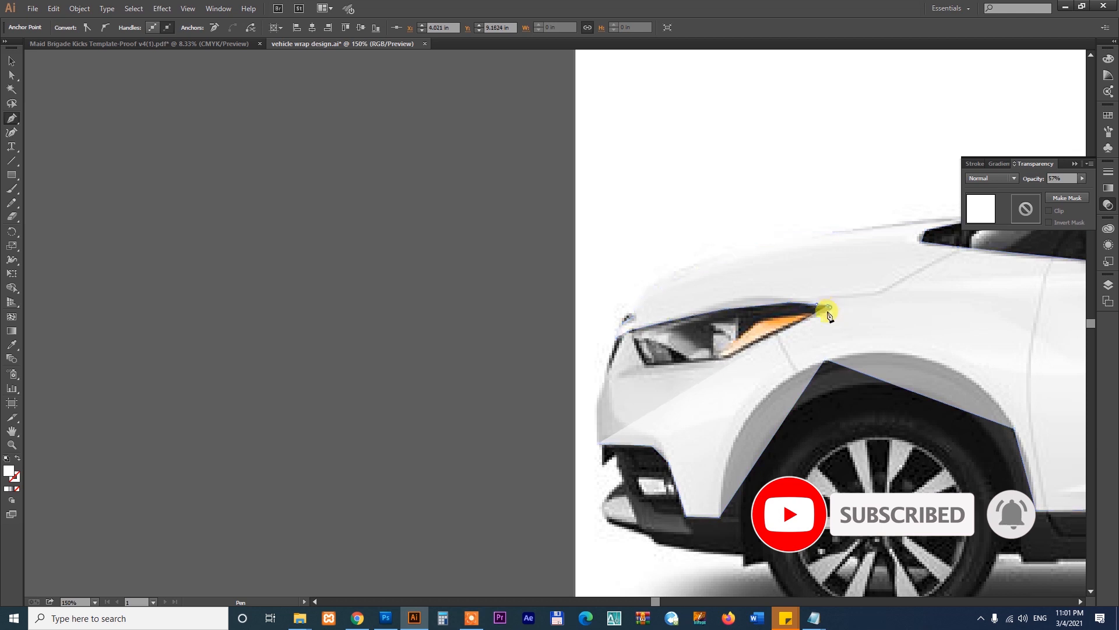
drag(755, 343, 734, 361)
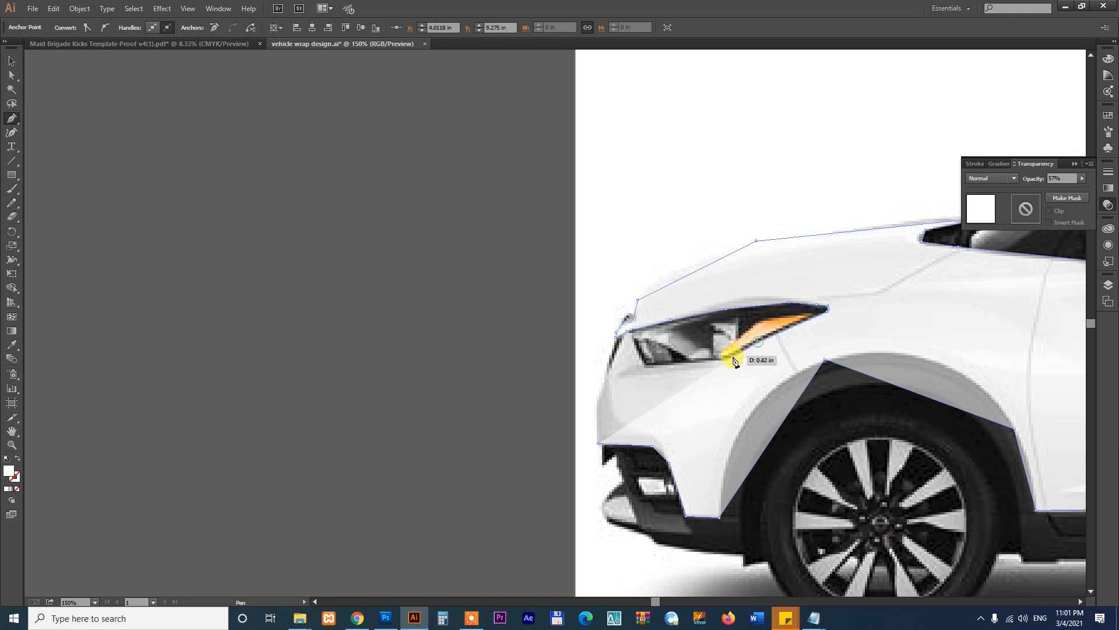
drag(647, 369, 635, 354)
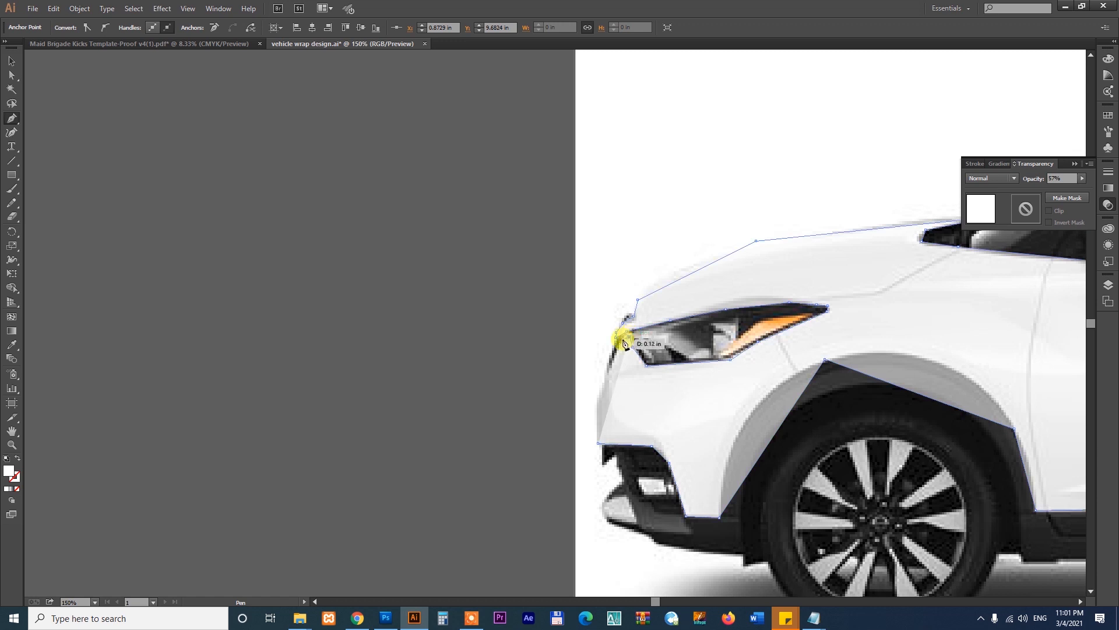
- Continue the outline down the front edge of the bumper and close the path above the lower grille opening
drag(607, 367, 603, 390)
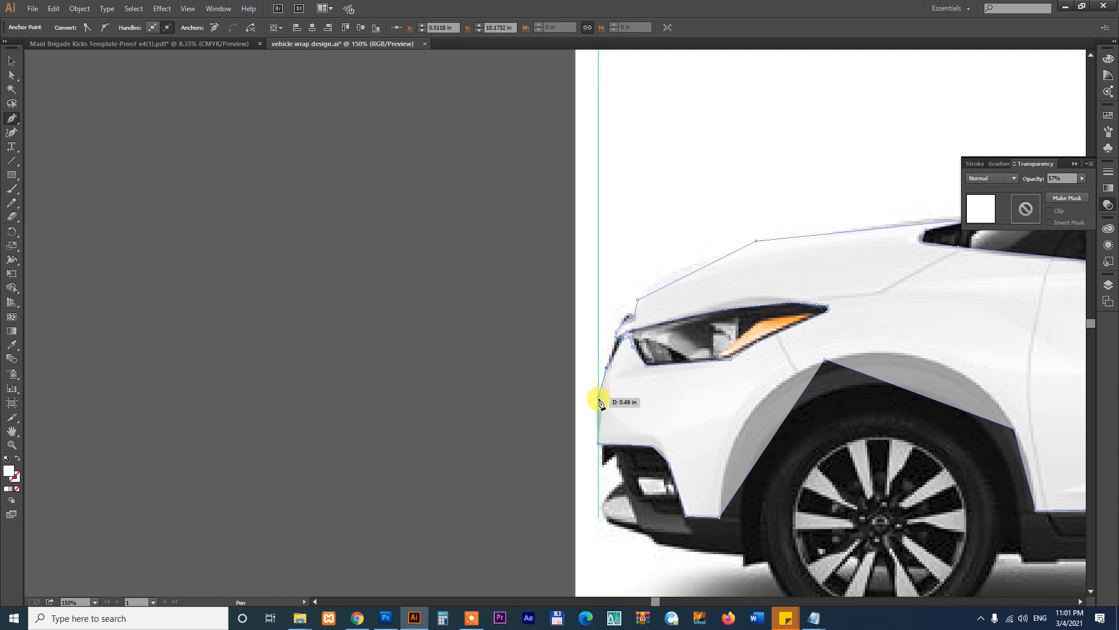
click(599, 399)
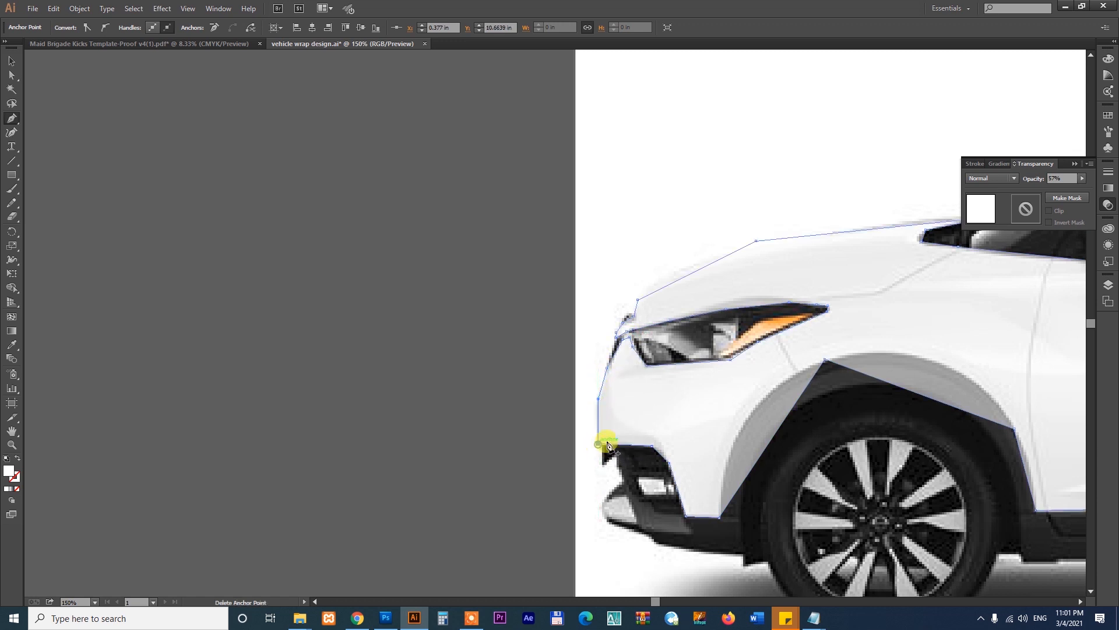
click(600, 444)
- Bend the straight outline segments over the front wheel into curves that follow the upper edge of the black arch trim
key(z)
drag(475, 280, 925, 520)
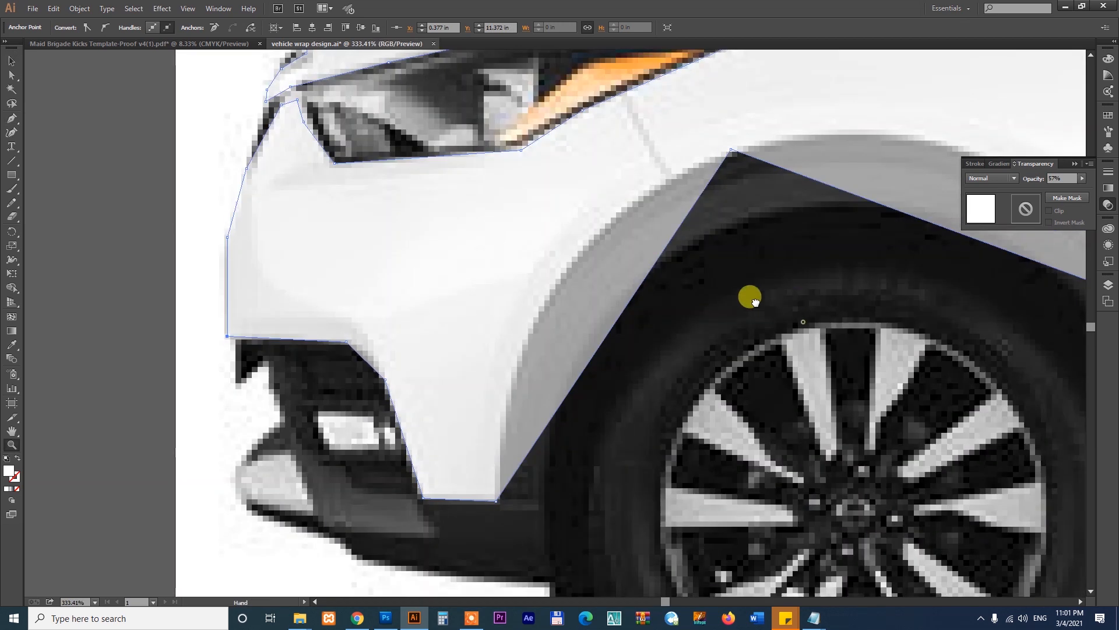
drag(755, 301, 698, 283)
drag(11, 121, 63, 159)
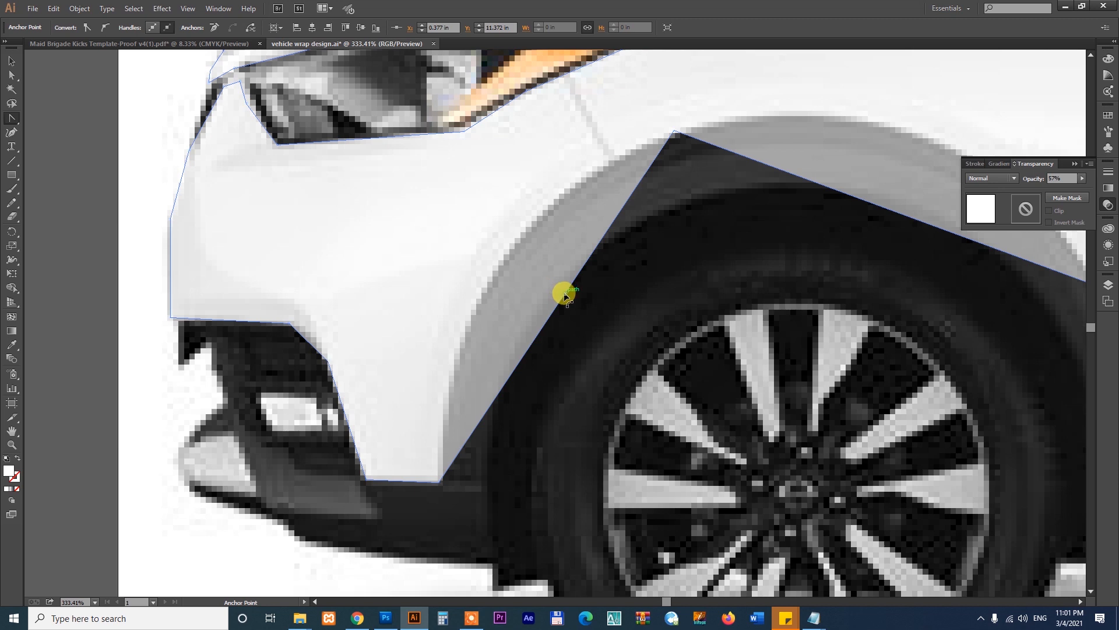
drag(564, 297, 534, 211)
scroll(354, 318, right, 5)
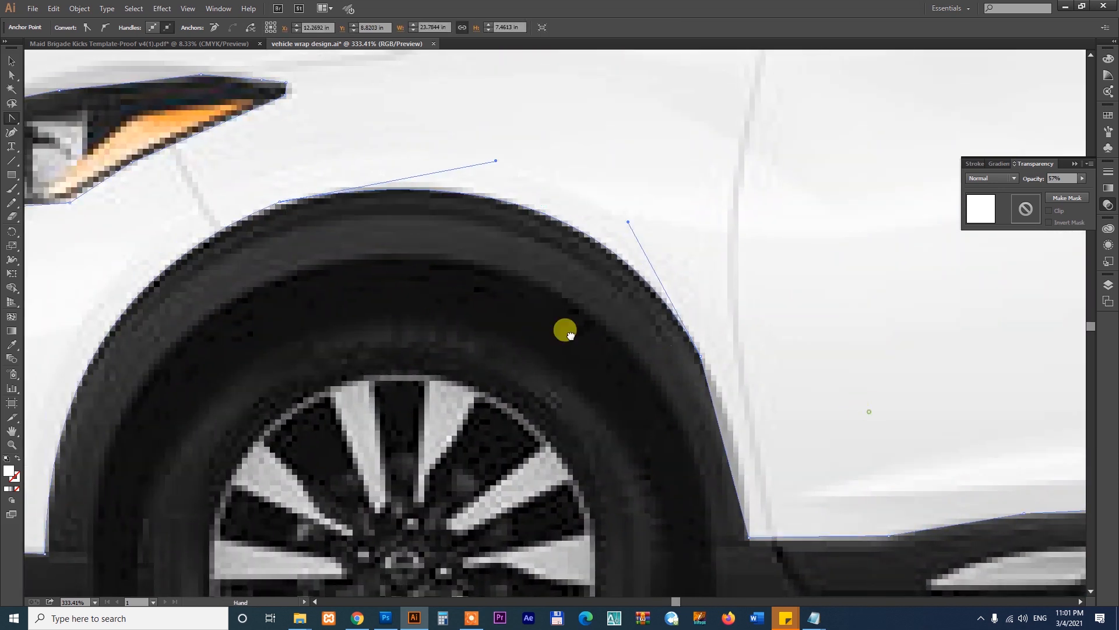
drag(735, 418, 275, 304)
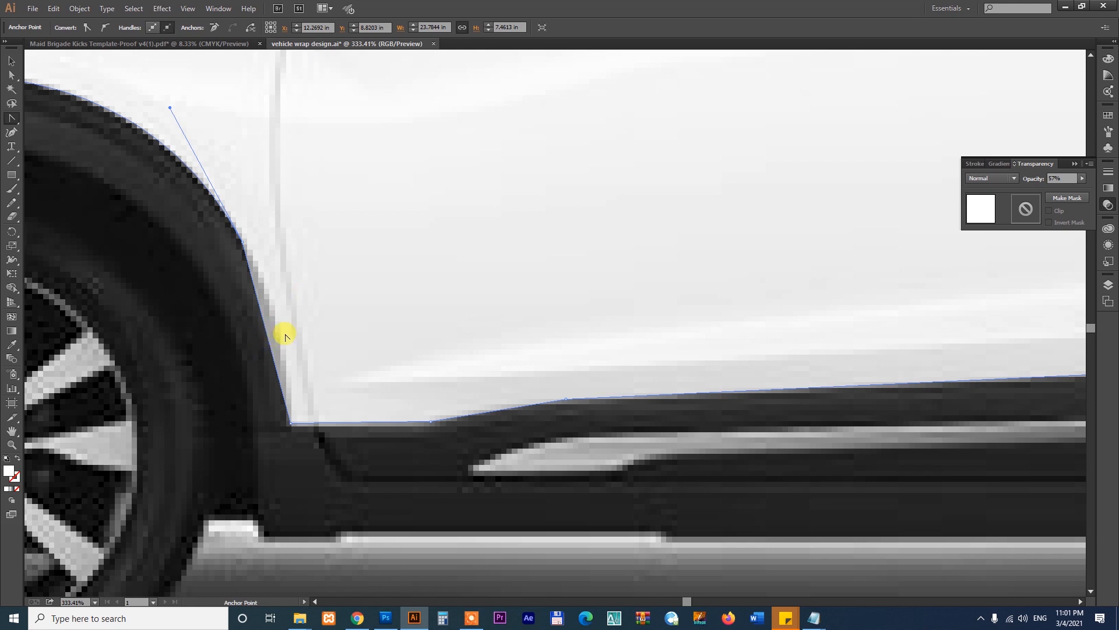
- Curve the outline around the rear wheel arch and down its rear side toward the bumper
drag(700, 362, 430, 357)
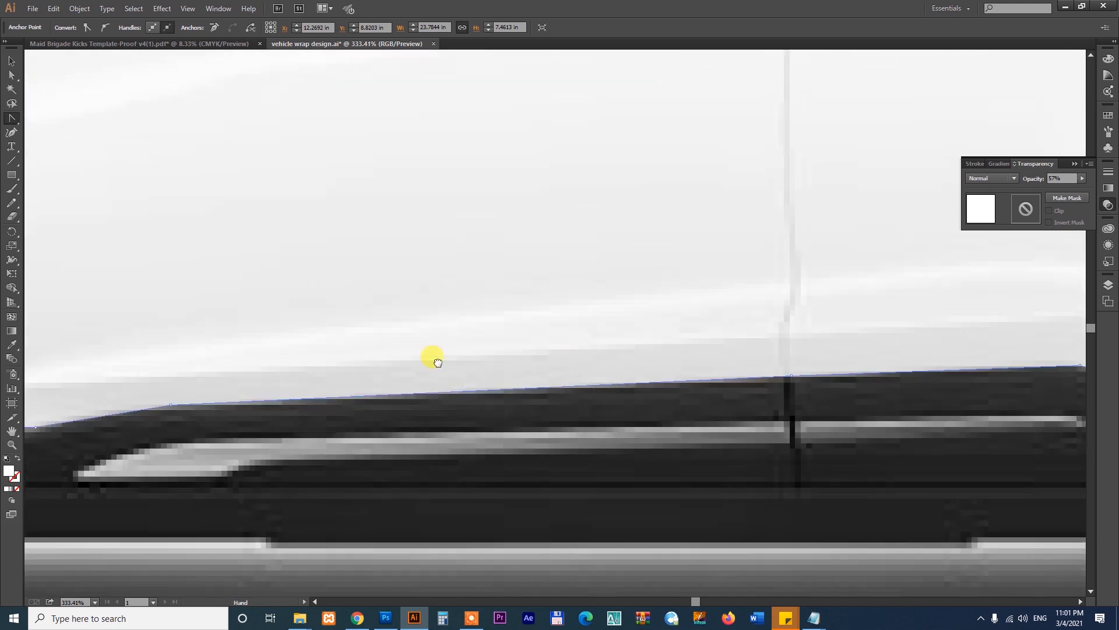
drag(875, 327, 397, 359)
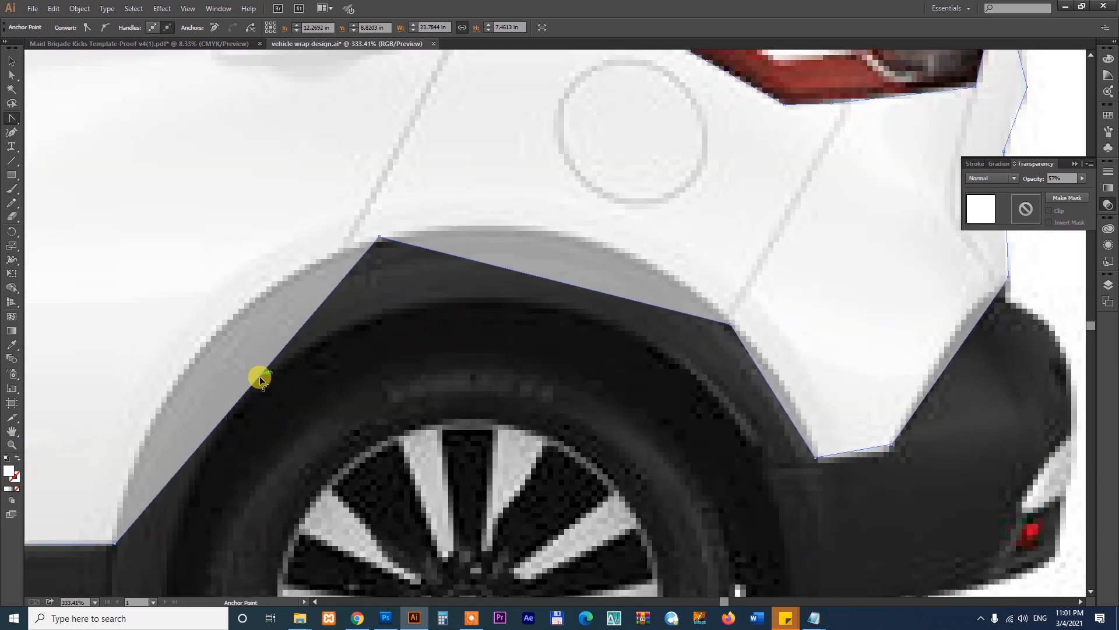
drag(259, 376, 213, 339)
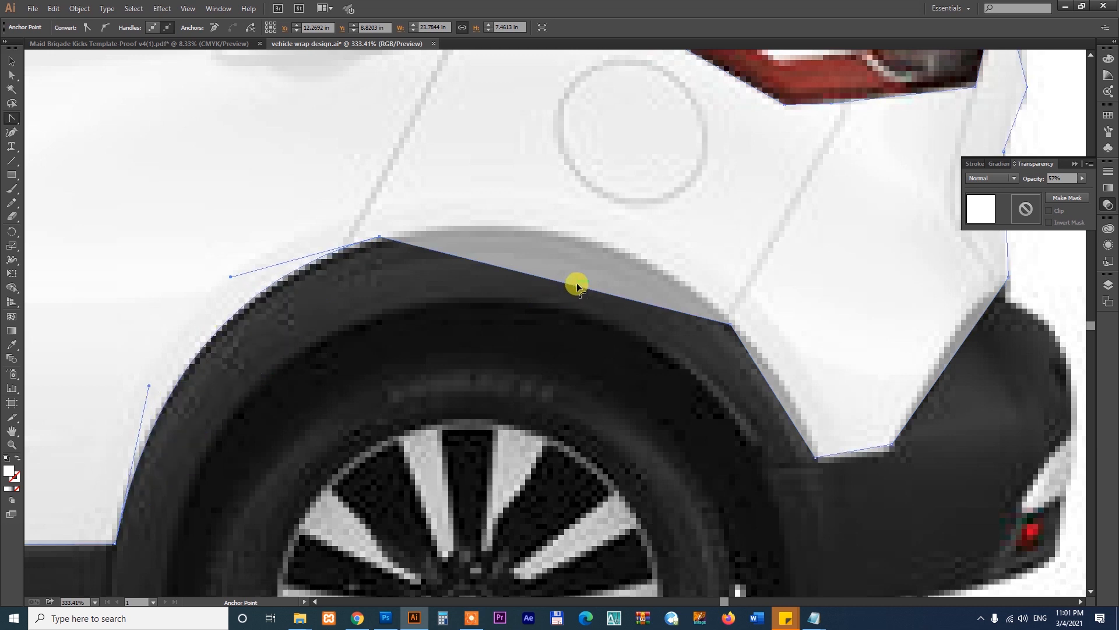
drag(578, 285, 604, 255)
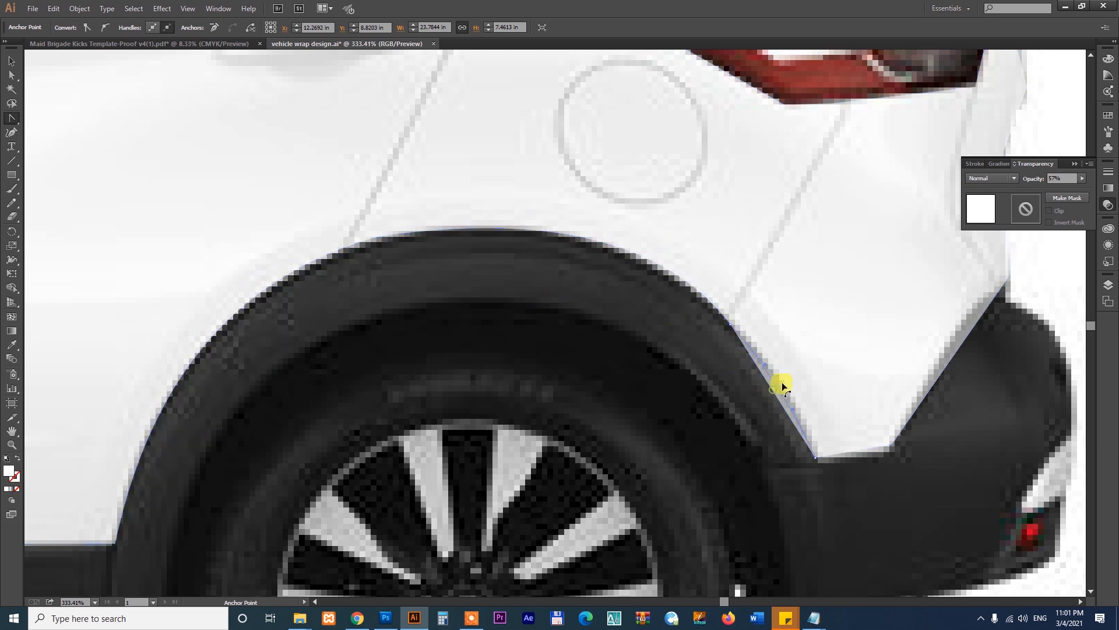
drag(782, 382, 319, 409)
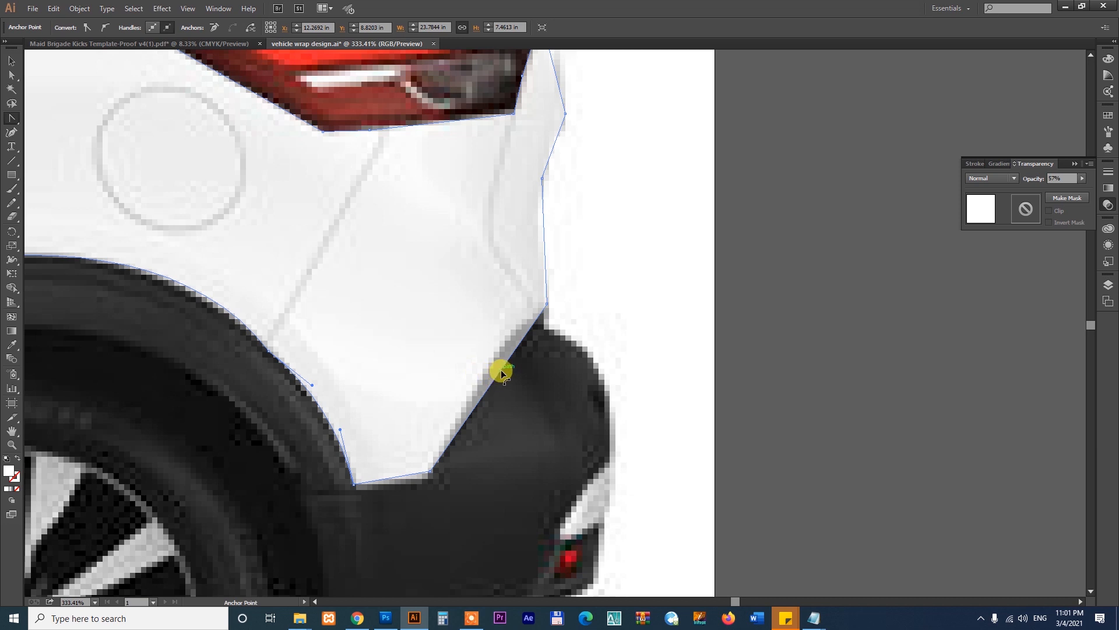
- Curve the outline at the tailgate edge behind the taillight and along the front of the roofline down to the windshield pillar
drag(505, 188, 518, 454)
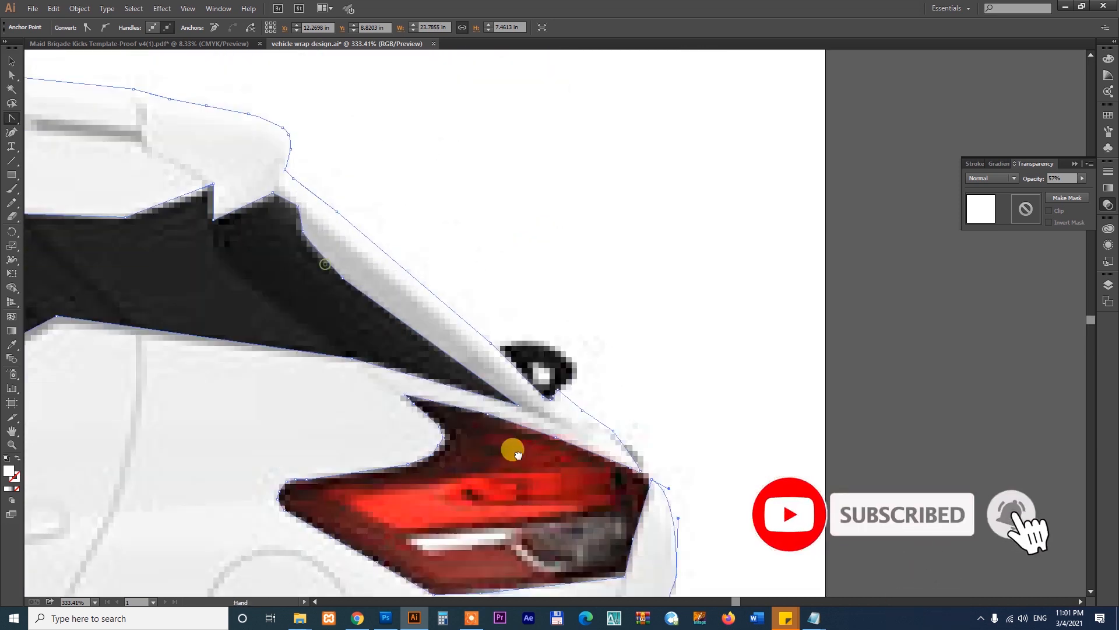
drag(402, 272, 500, 367)
mouse_move(294, 312)
mouse_down()
mouse_move(657, 425)
mouse_move(488, 388)
mouse_move(402, 322)
mouse_up()
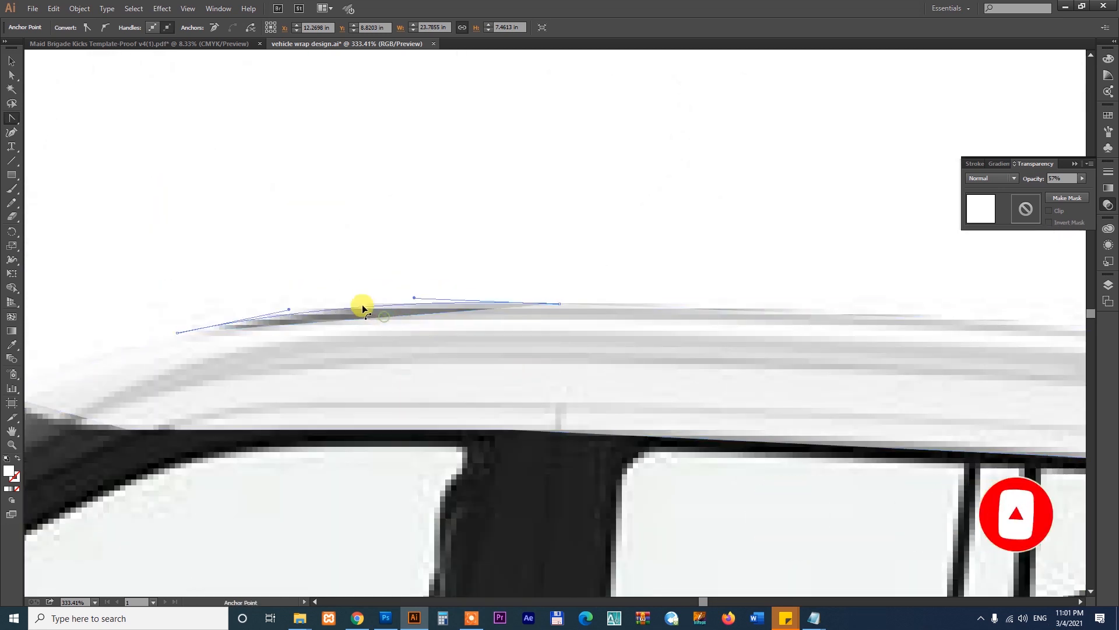
drag(280, 403, 608, 346)
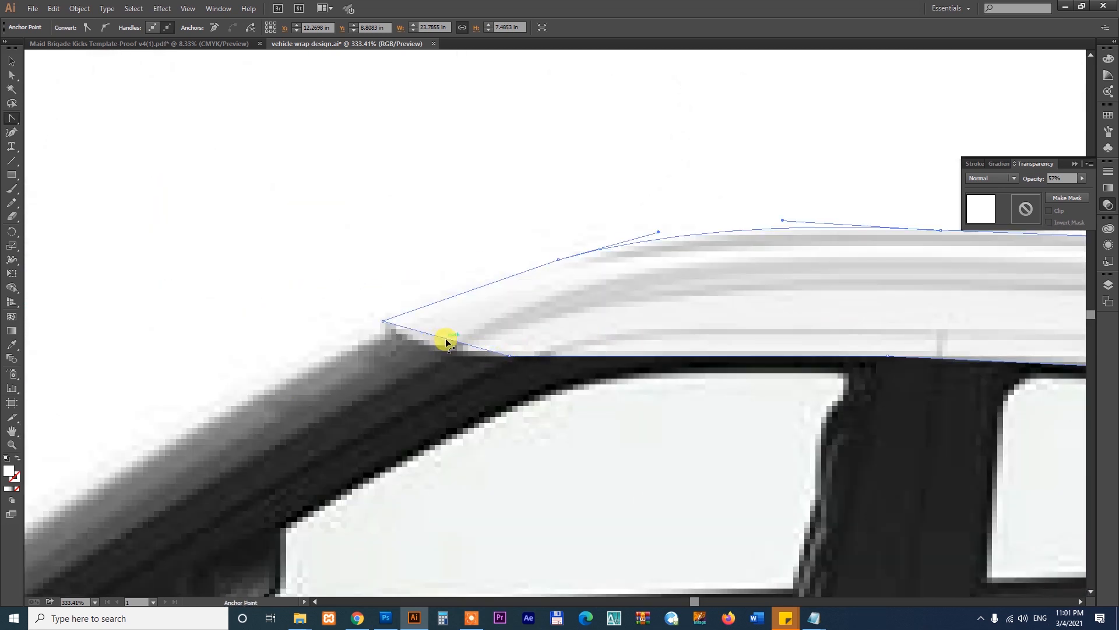
drag(445, 338, 530, 380)
- Refine the outline at the corner below the rear pillar and curve its edge along the base of the windshield
scroll(627, 362, right, 5)
drag(627, 362, 460, 358)
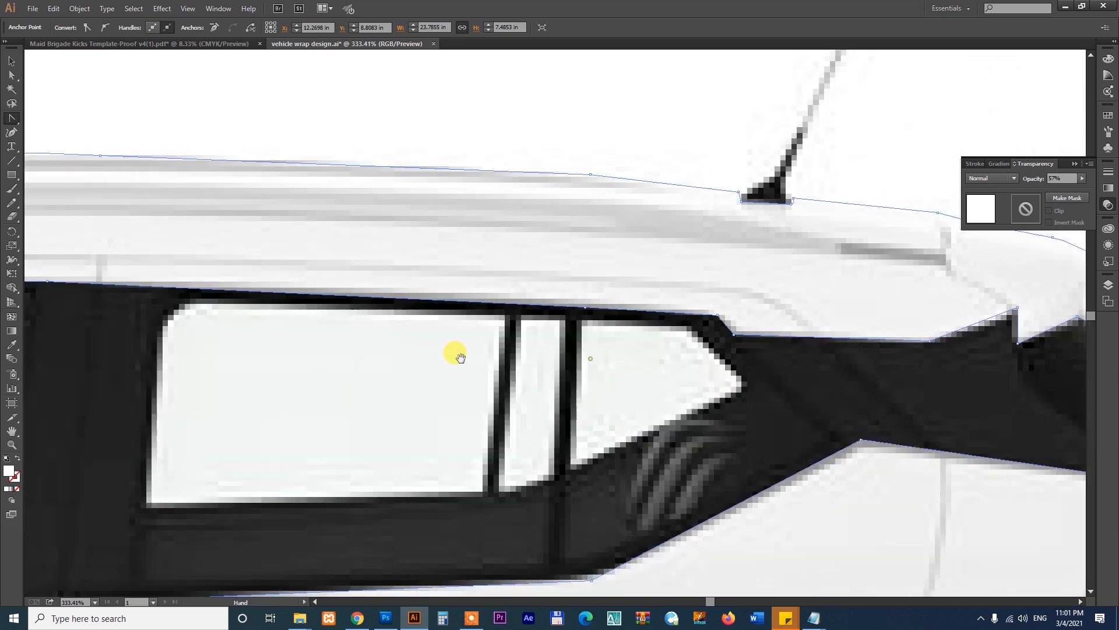
scroll(368, 334, right, 6)
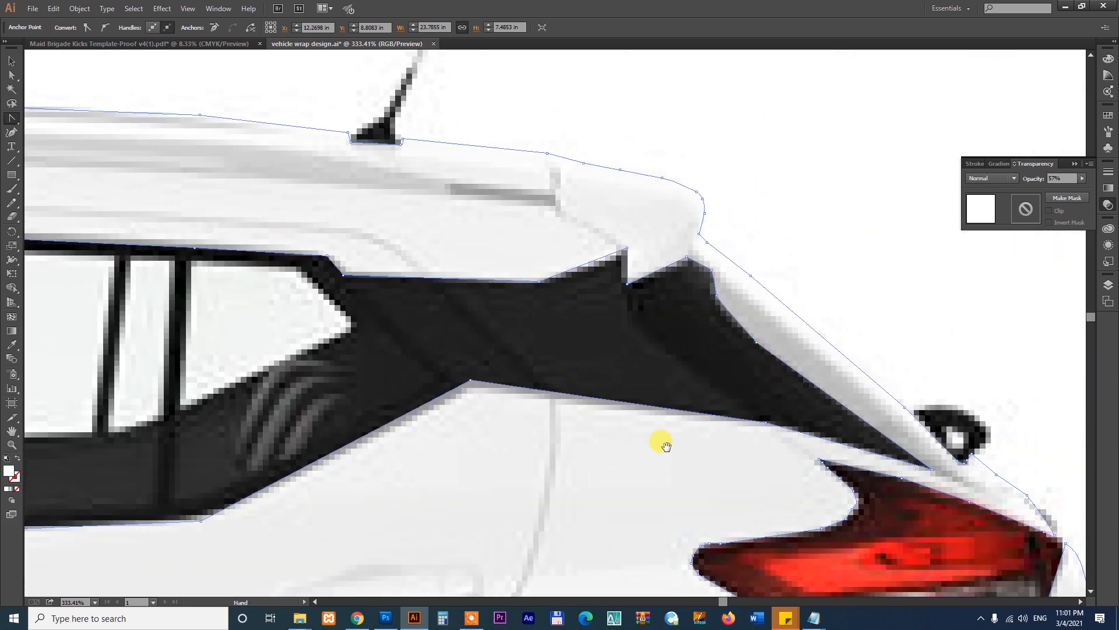
scroll(666, 446, down, 2)
scroll(560, 390, left, 5)
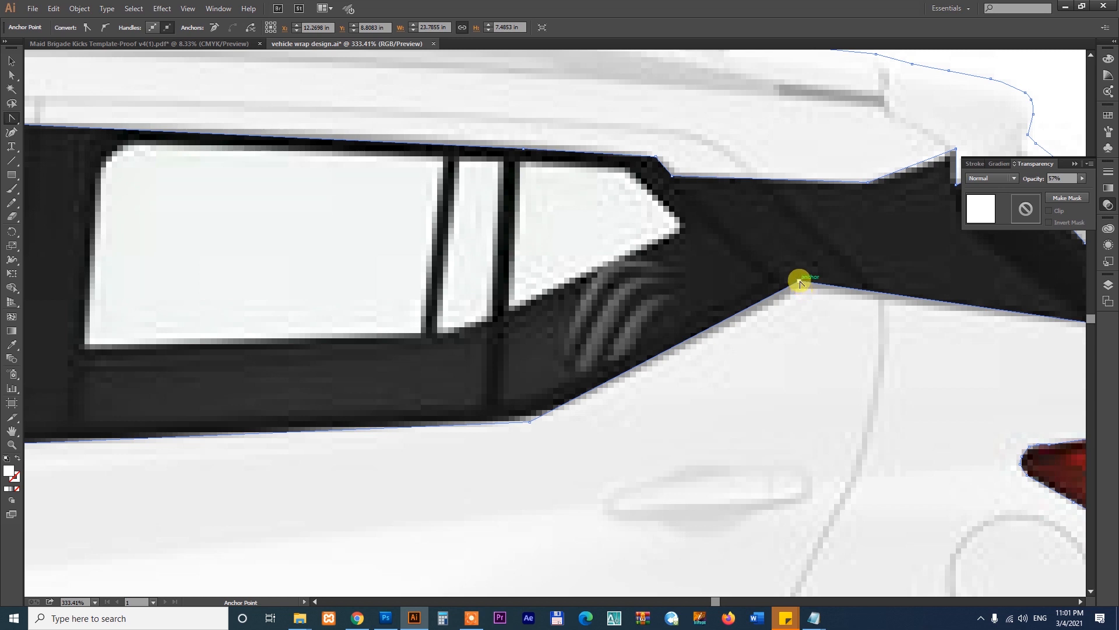
click(800, 283)
mouse_move(804, 291)
mouse_down()
mouse_move(807, 303)
mouse_move(801, 282)
mouse_move(805, 291)
mouse_up()
key(a)
key(v)
drag(574, 437, 758, 430)
key(shift+c)
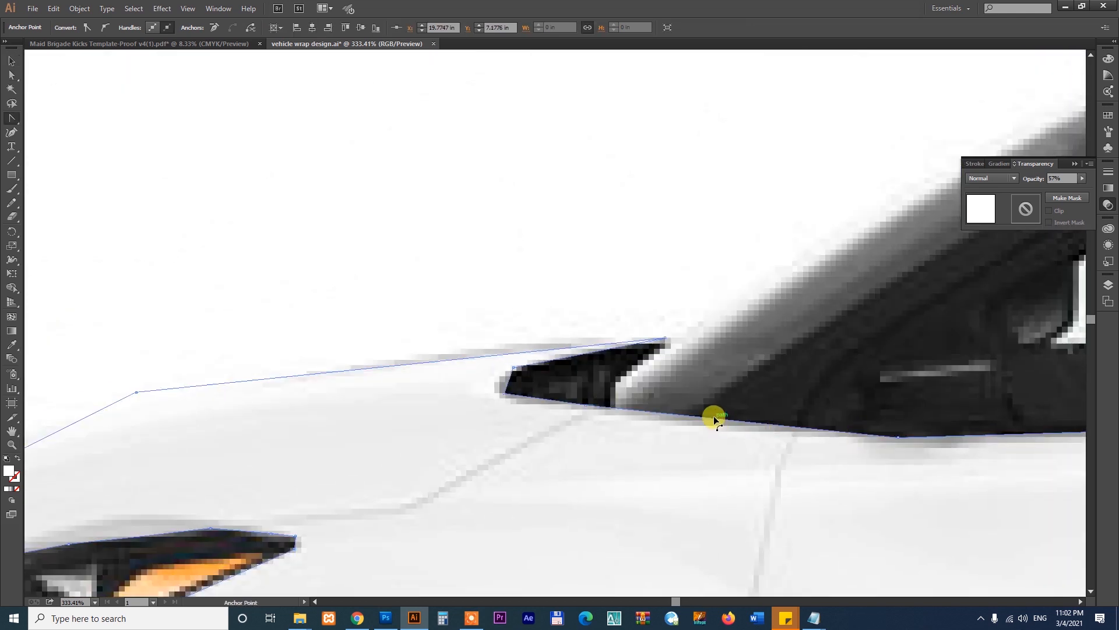
click(714, 419)
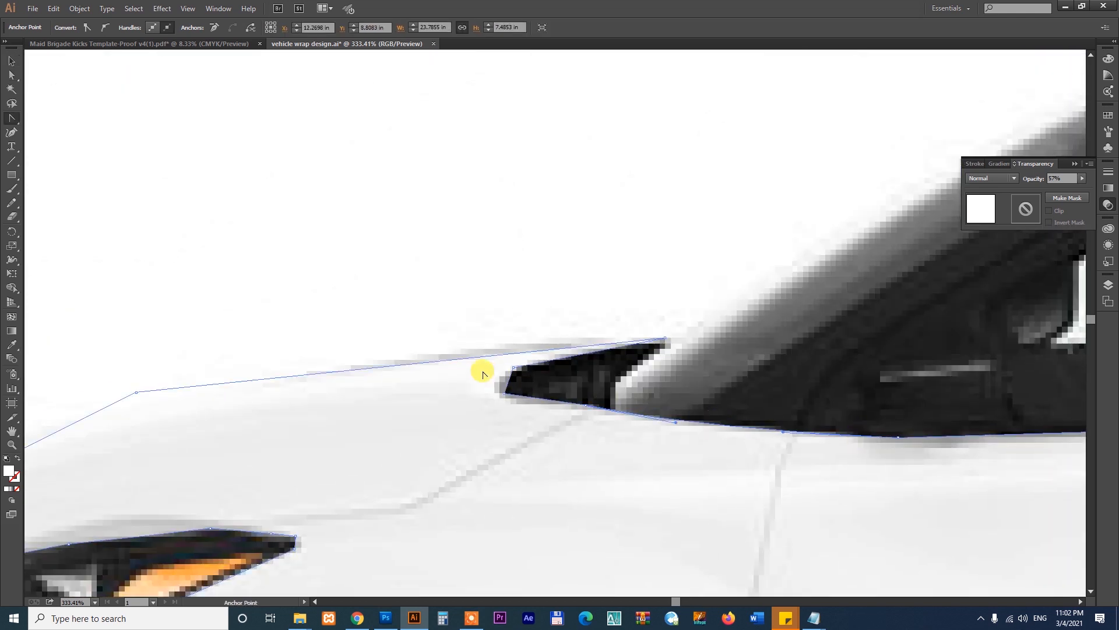
- Curve the outline along the hood's upper edge and fit it to the top edge of the headlight
drag(422, 385, 624, 375)
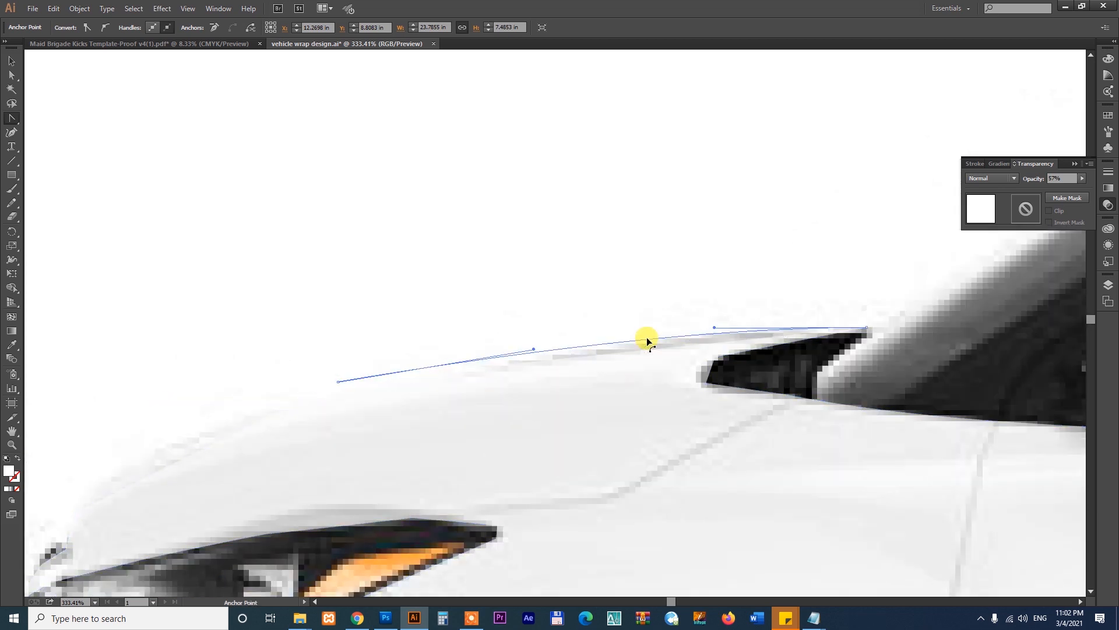
drag(248, 401, 762, 338)
drag(708, 389, 652, 391)
drag(679, 470, 571, 200)
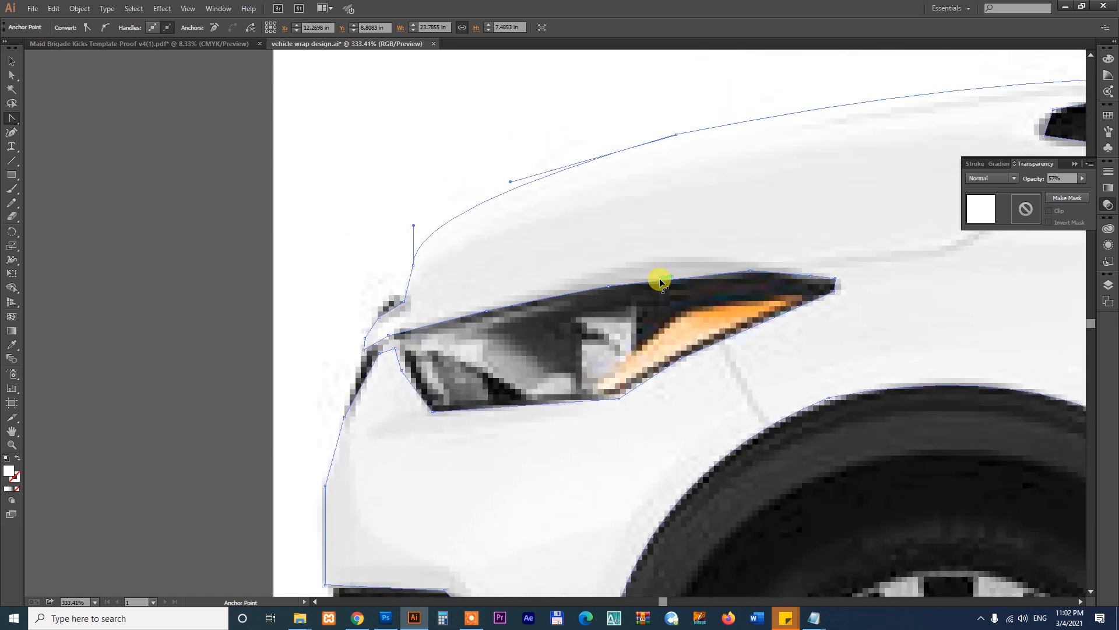
drag(660, 278, 660, 289)
- Bend the outline along the front bumper's leading edge and adjust the corner above the fog light
drag(580, 430, 646, 220)
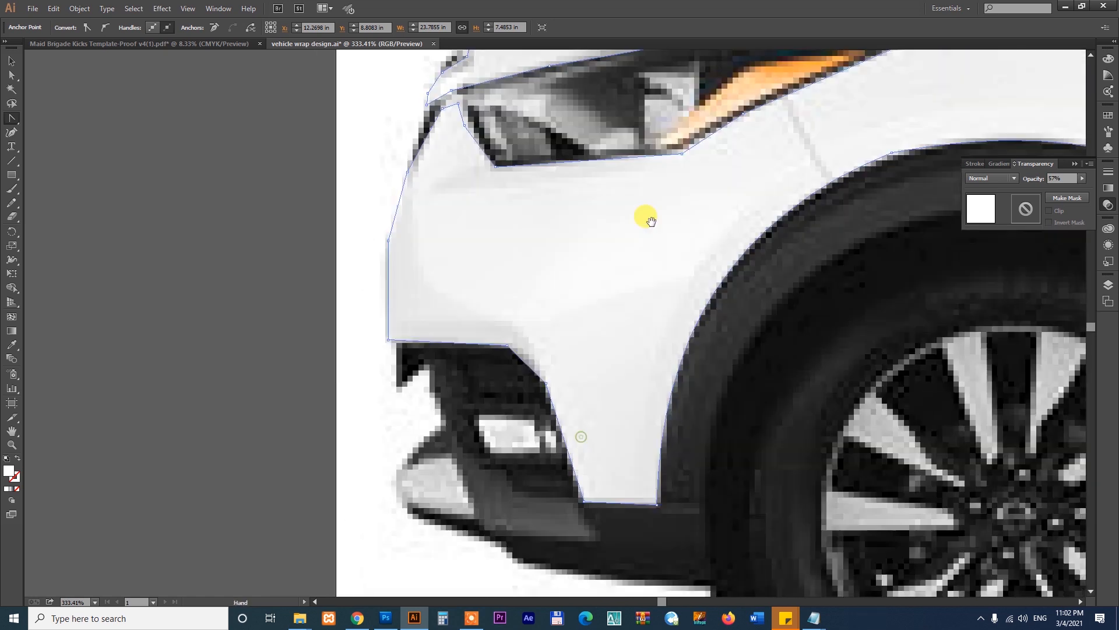
drag(390, 267, 382, 267)
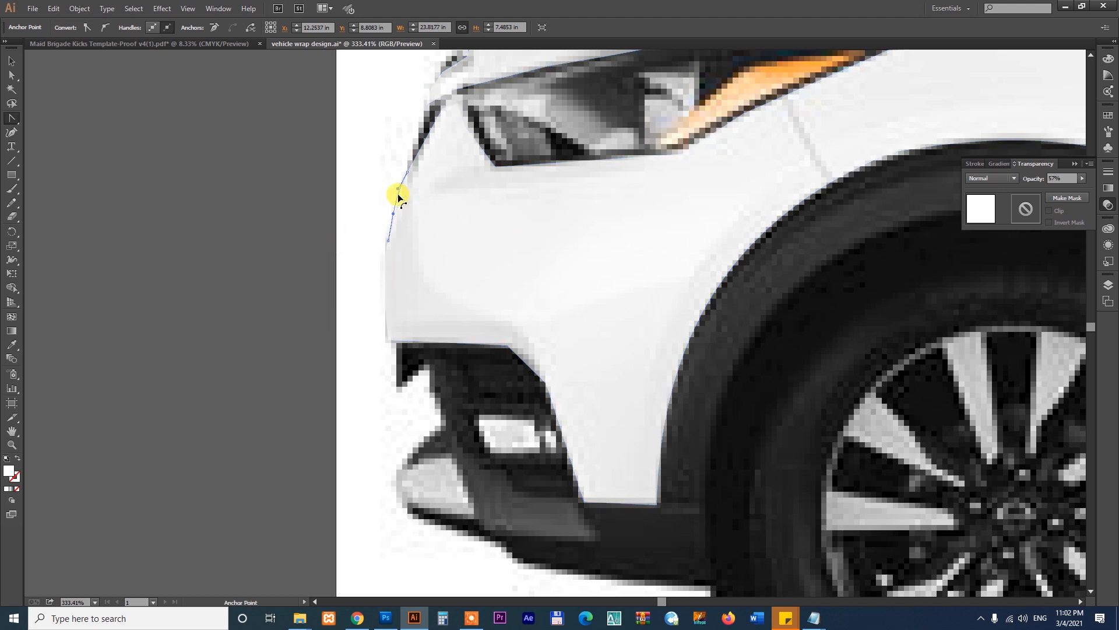
key(v)
click(525, 366)
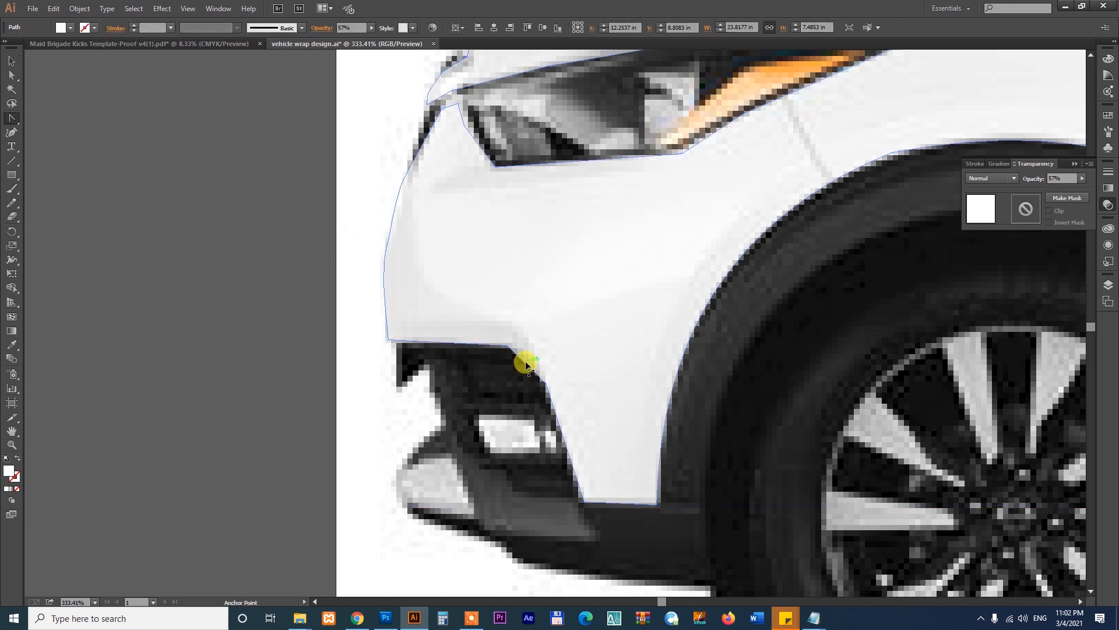
- Select the finished body outline and fill it with a bright red, with the whole artboard in view
click(553, 293)
key(a)
scroll(554, 295, down, 7)
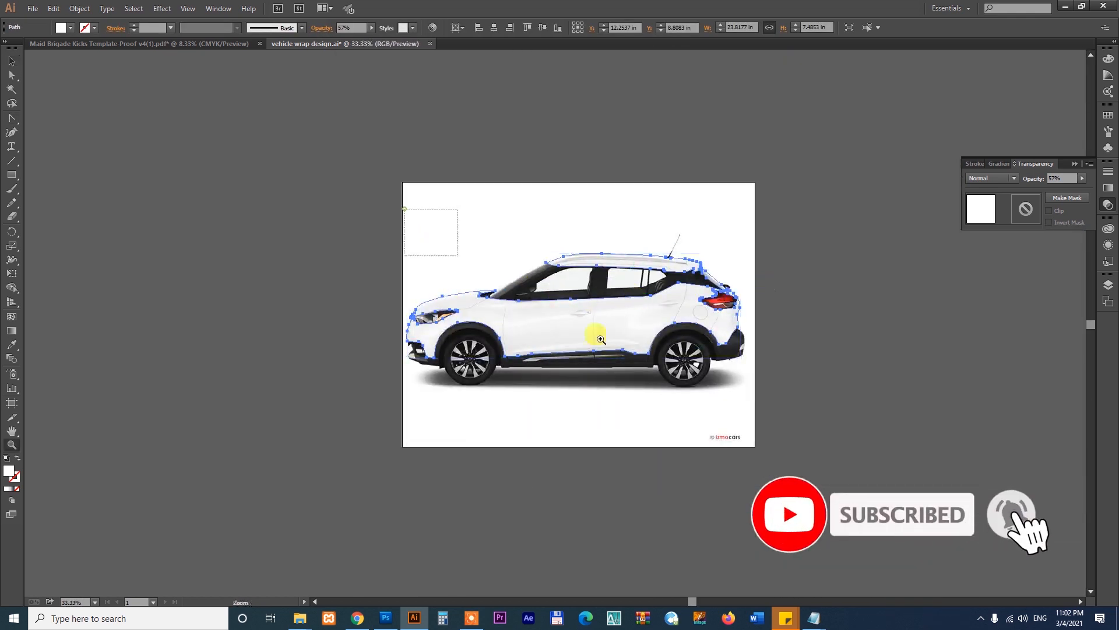
key(ctrl+0)
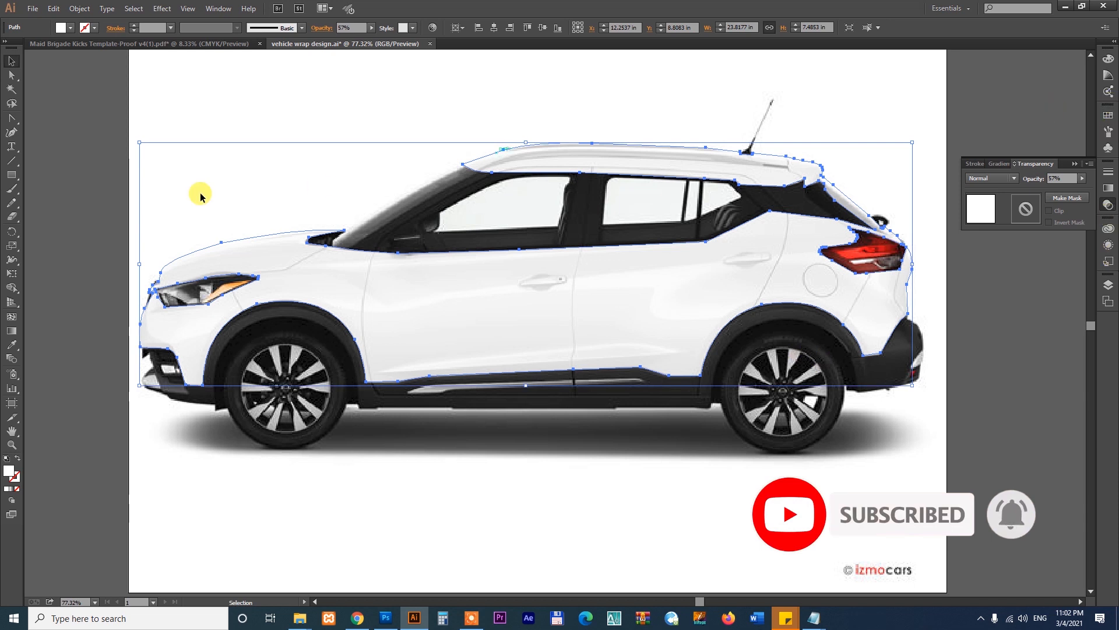
click(69, 28)
click(54, 345)
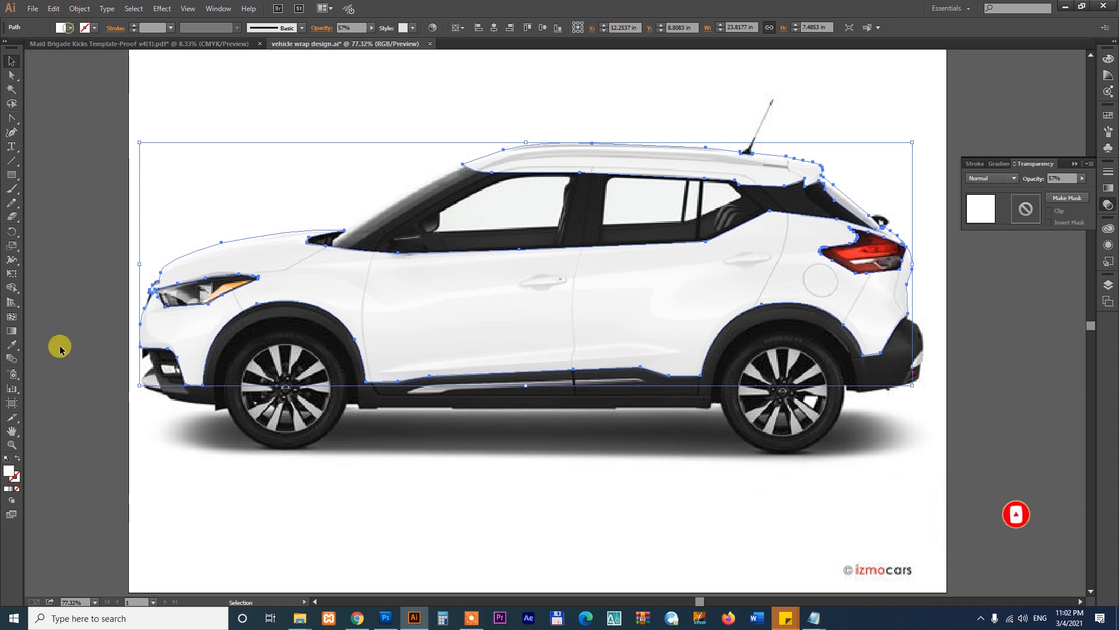
double_click(8, 471)
click(528, 257)
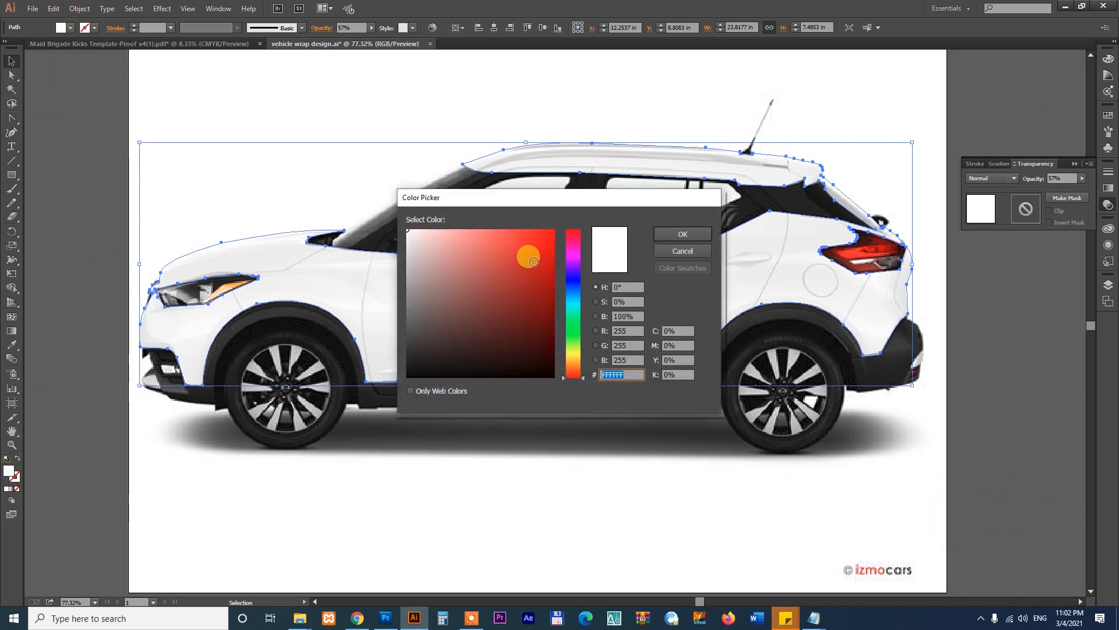
click(672, 236)
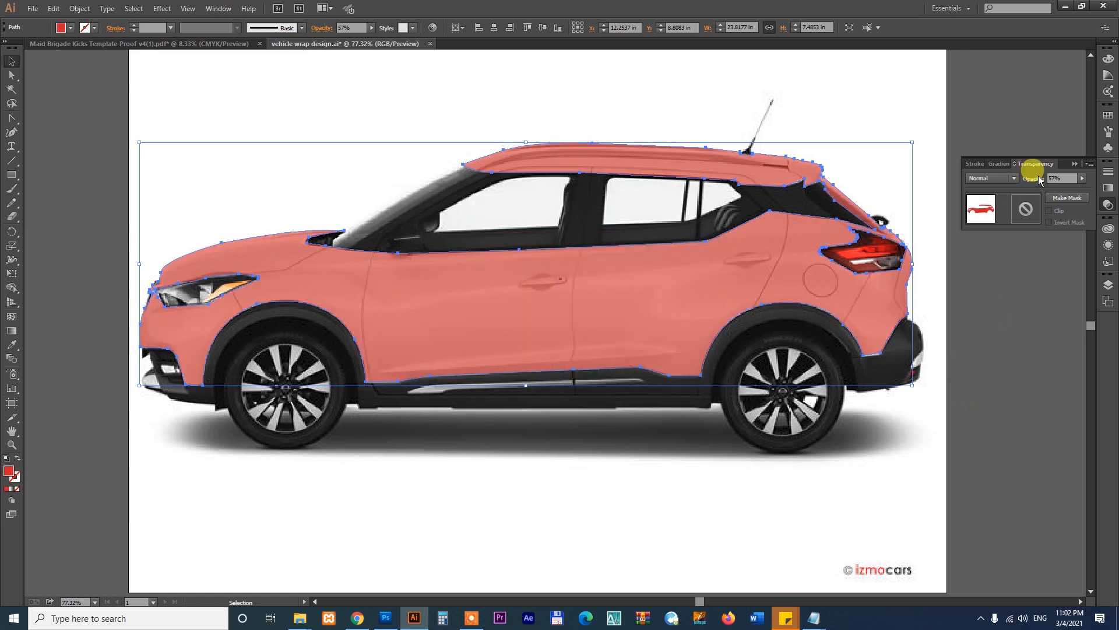
- Raise the red body shape's opacity to 100% and deselect it
click(1082, 179)
drag(1062, 194, 1088, 190)
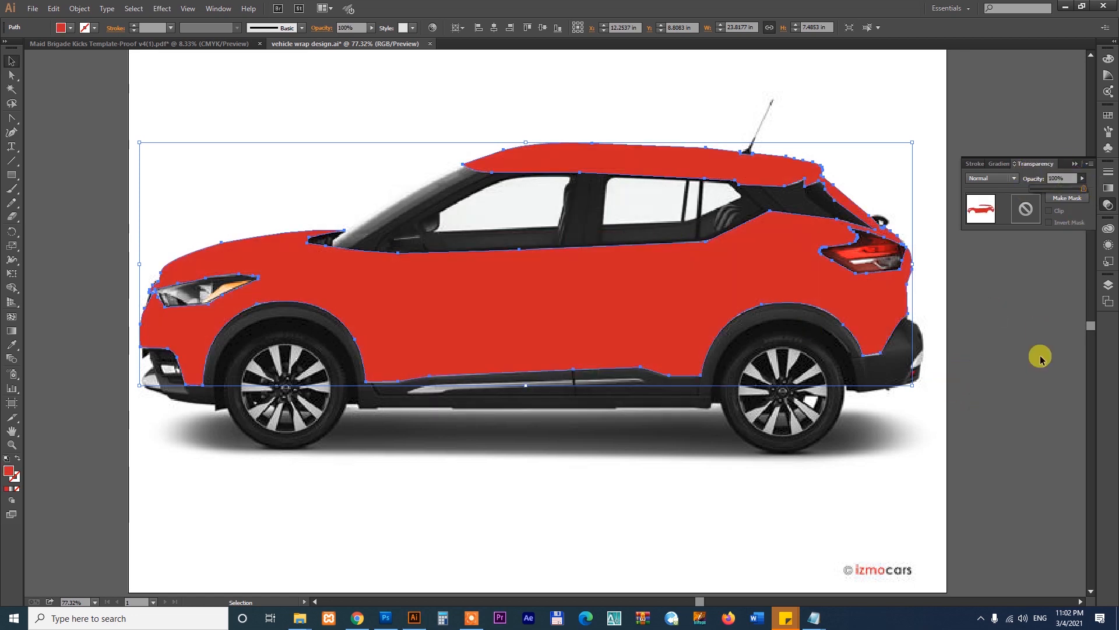
click(1026, 387)
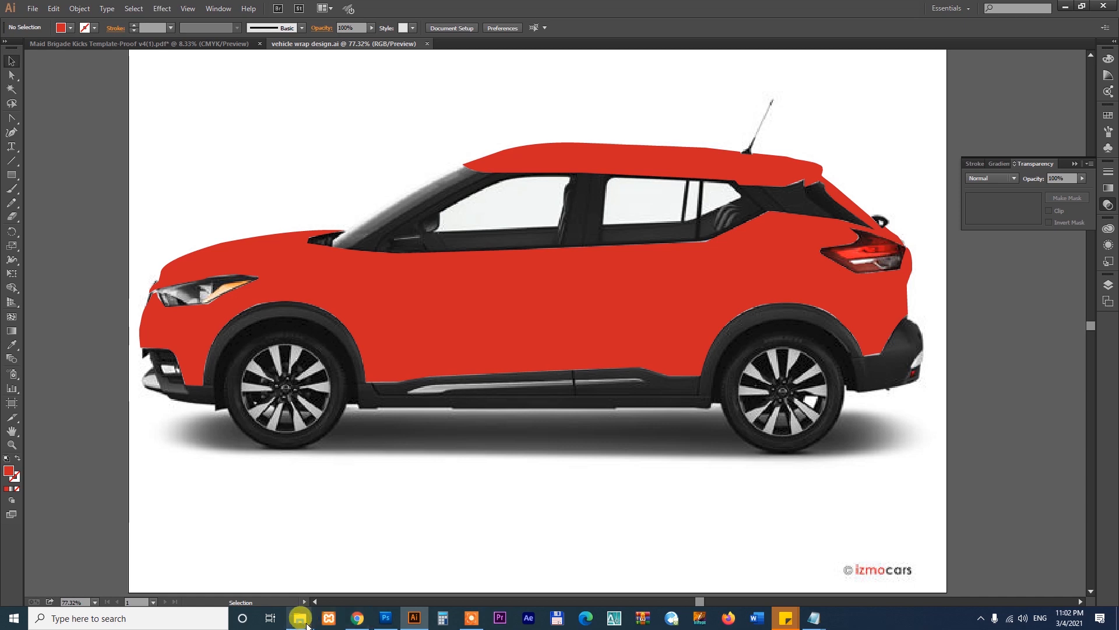
- Open Maid Brigade Kicks Template-Proof v4(1).pdf from the Maldbmarketing folder to examine the driver-side wrap, and return to the red body shape in Illustrator
mouse_move(300, 618)
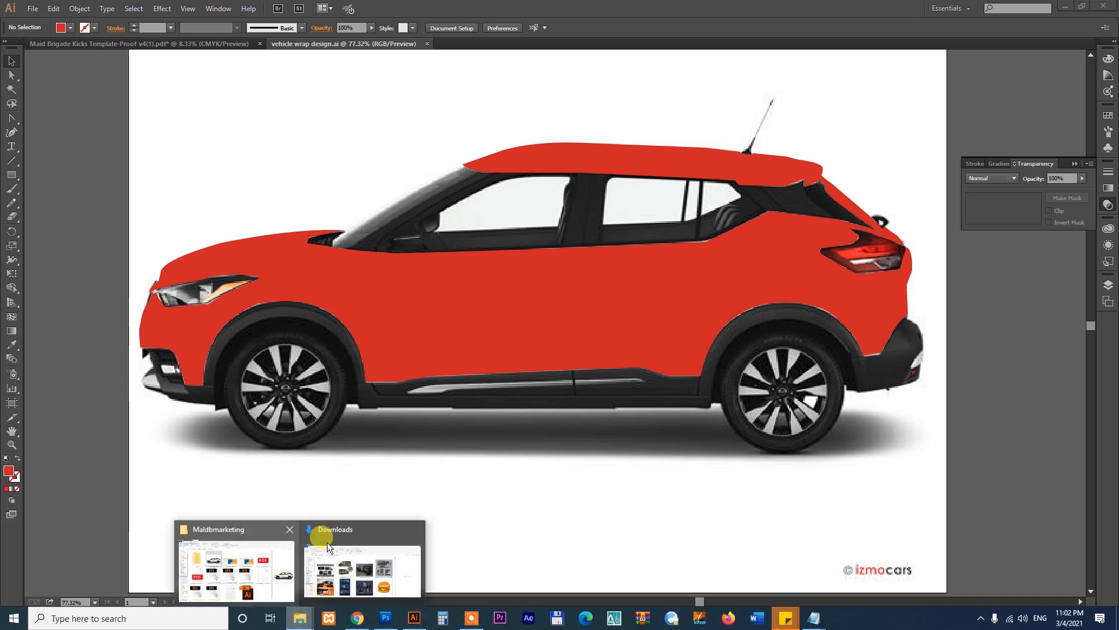
click(245, 559)
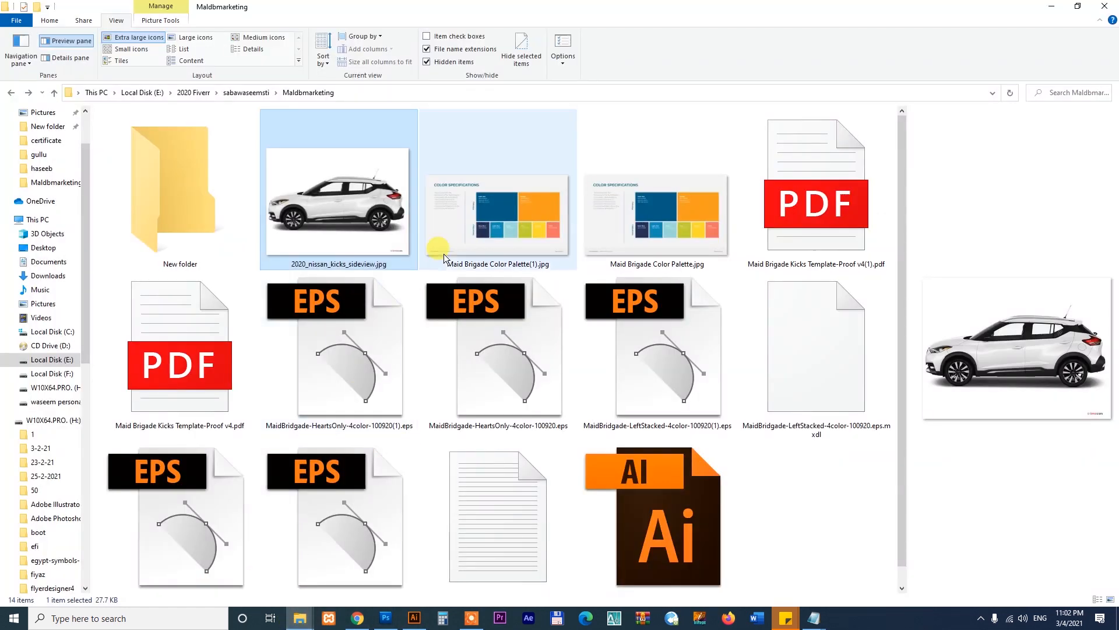
double_click(810, 226)
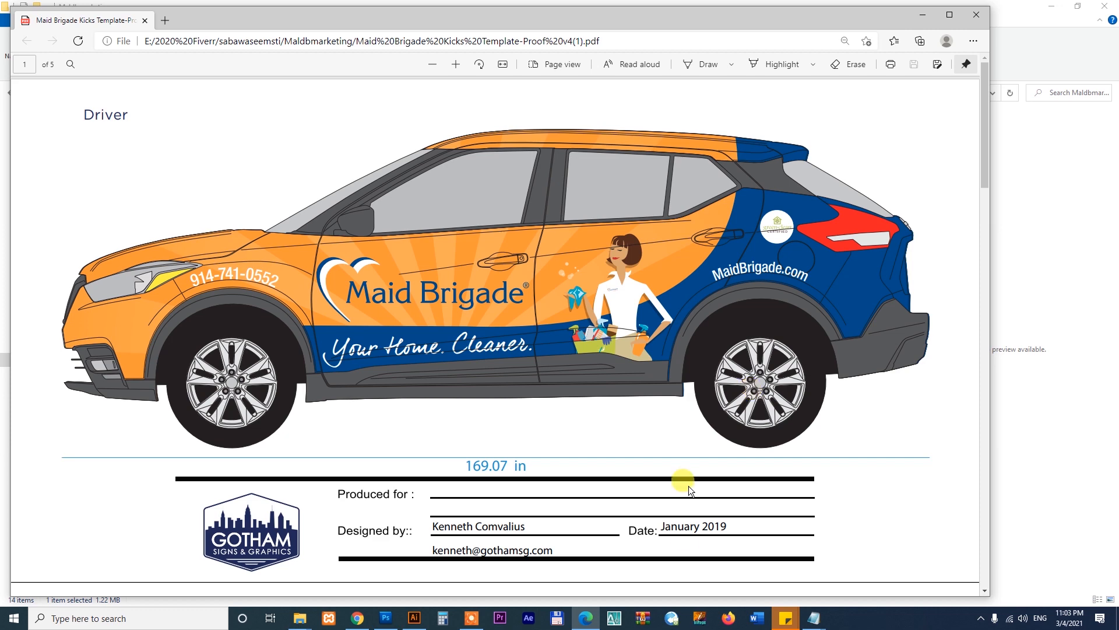
click(414, 617)
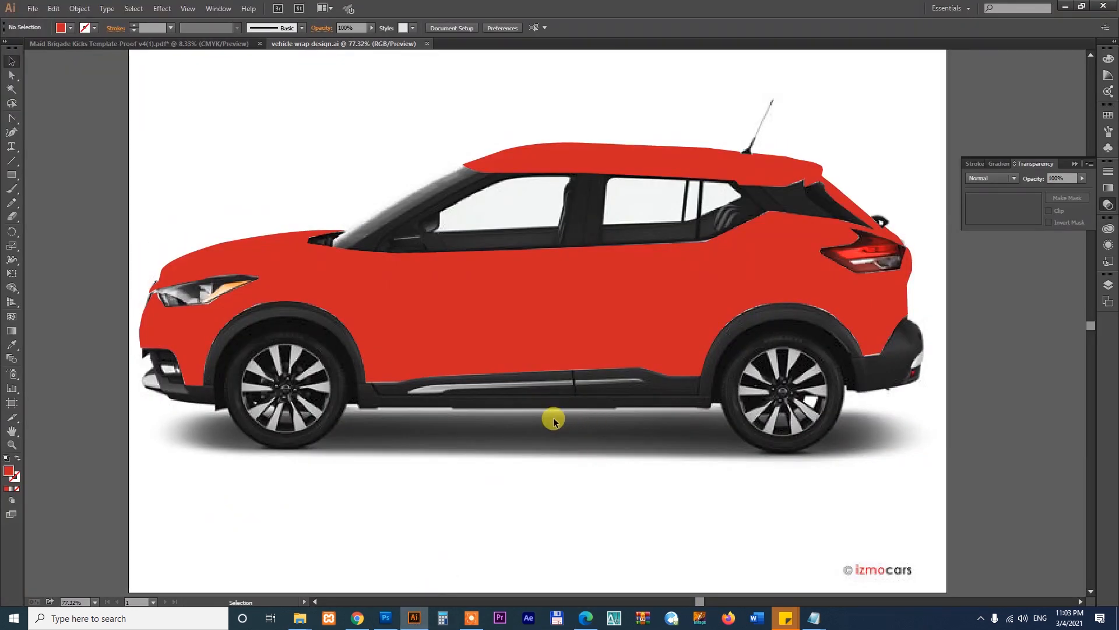
click(562, 316)
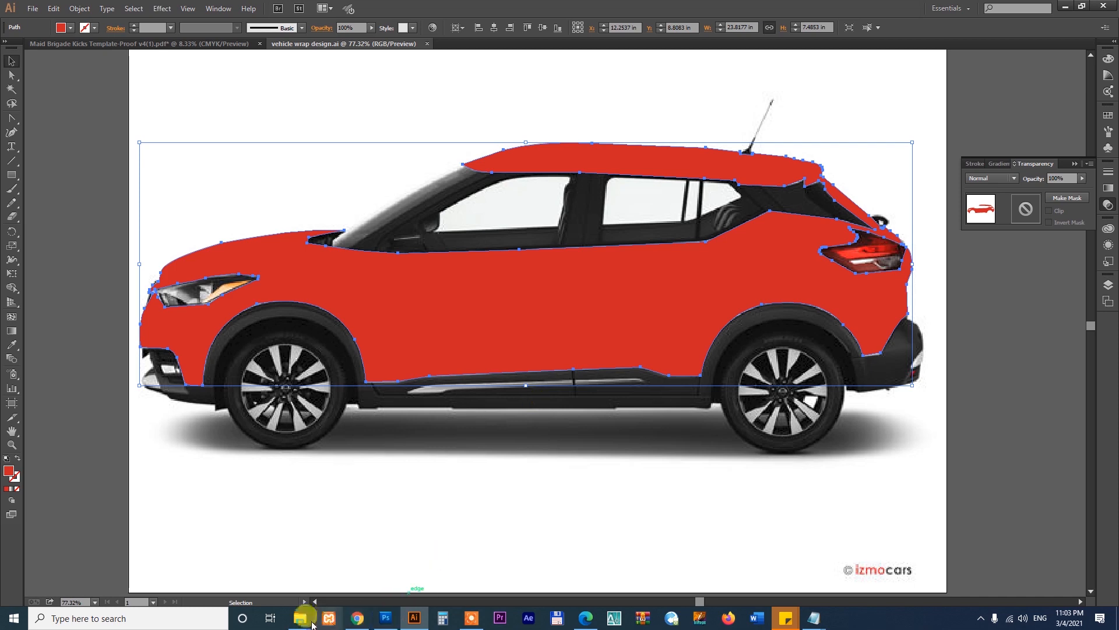
- Preview the Maid Brigade logo EPS files in the Maldbmarketing folder to find the left-stacked version
mouse_move(301, 618)
click(234, 562)
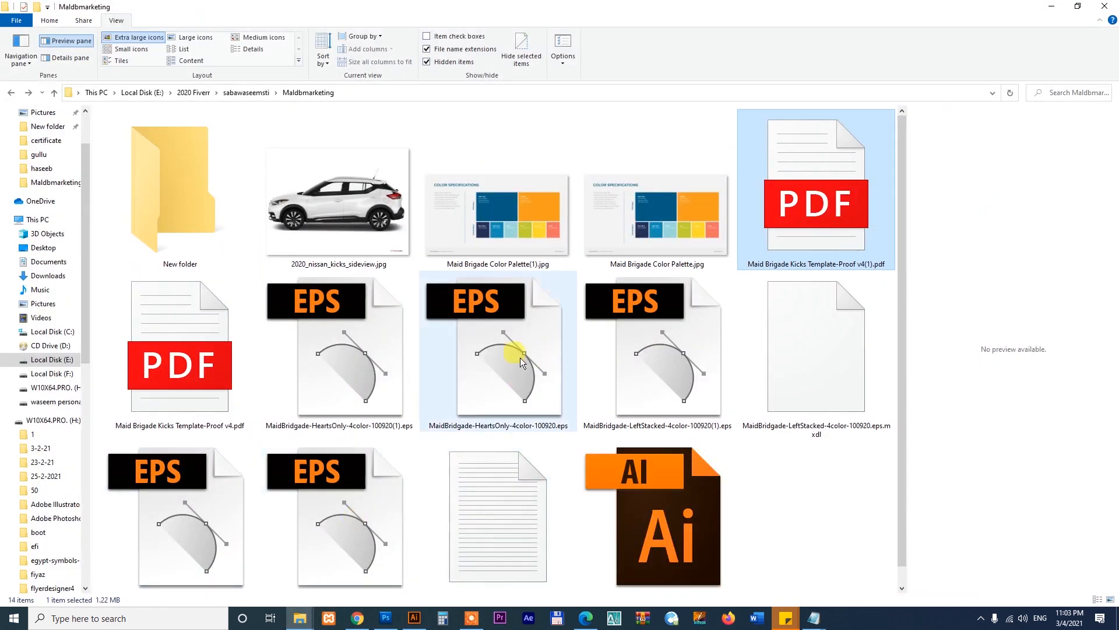
click(520, 361)
click(639, 355)
click(344, 347)
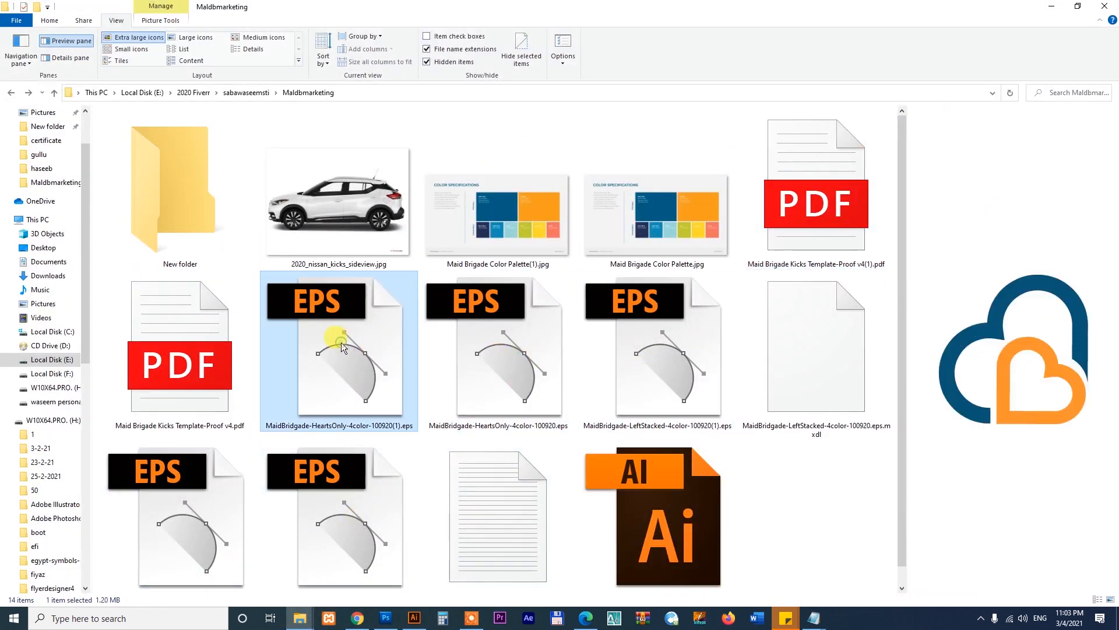
click(325, 485)
click(215, 499)
click(373, 449)
click(664, 335)
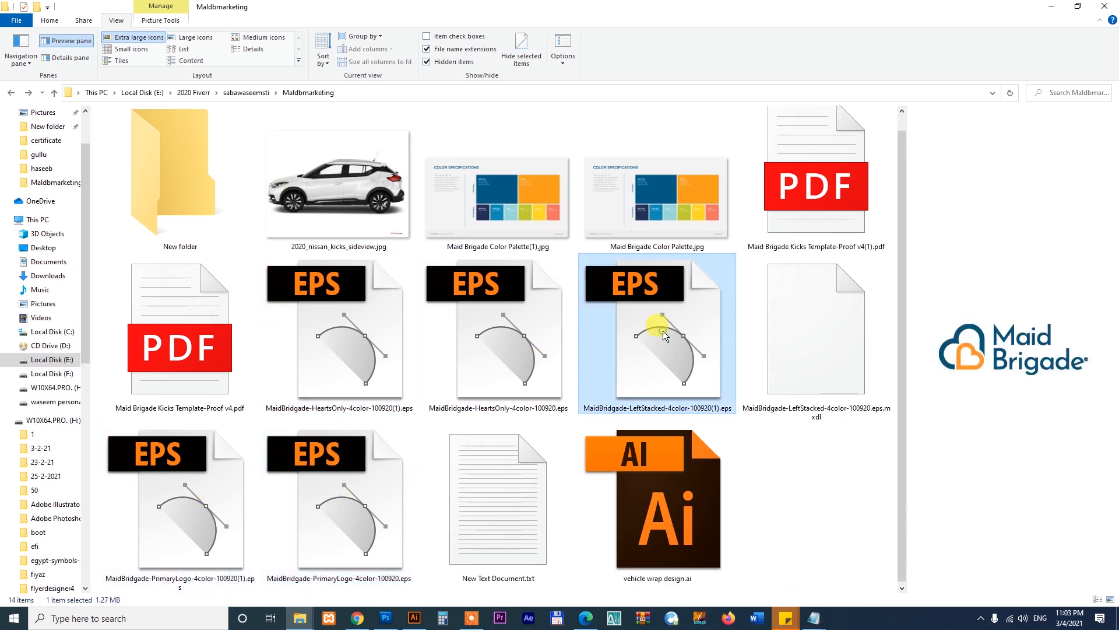
- Try to open MaidBridgade-LeftStacked-4color-100920(1).eps in Illustrator, check its artboard for the logo, and close it
double_click(657, 335)
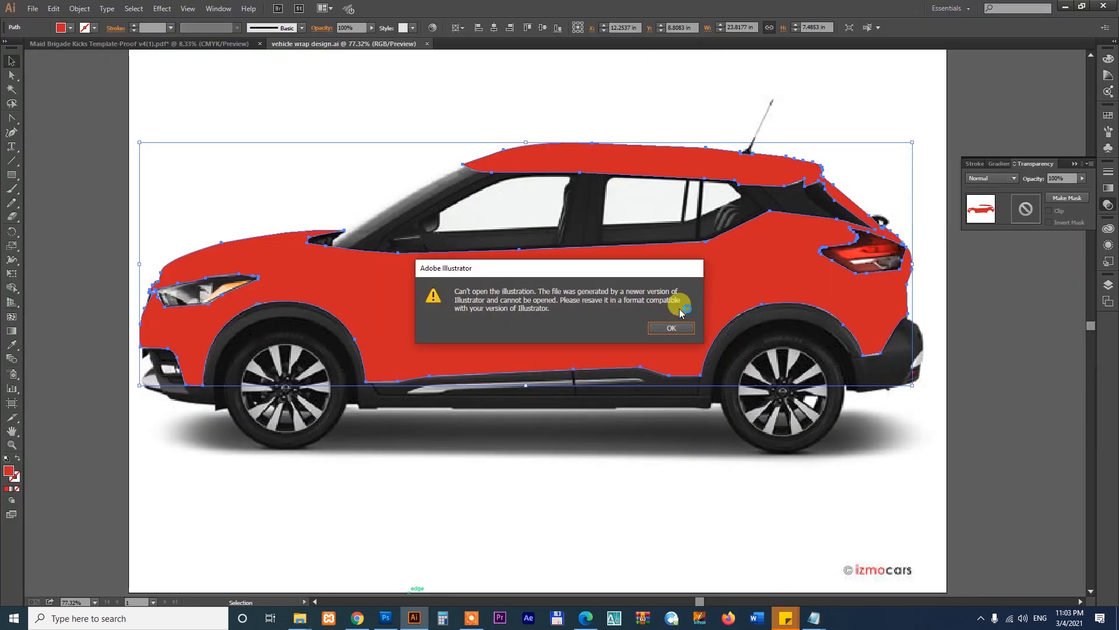
click(679, 381)
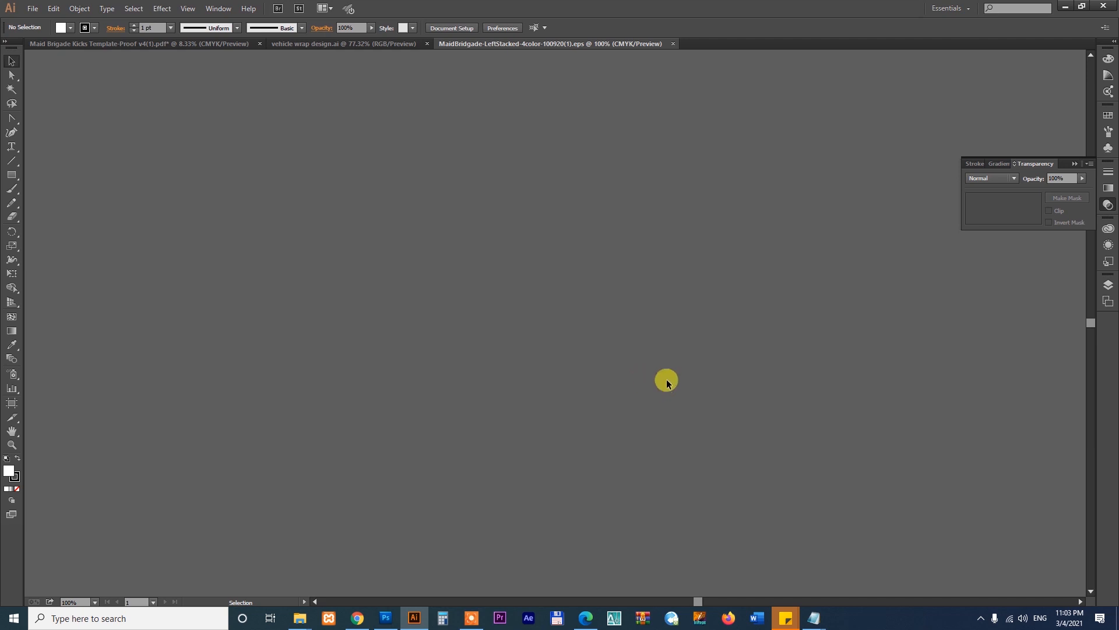
key(ctrl+minus)
key(ctrl+minus)
key(ctrl+minus)
key(ctrl+minus)
key(ctrl+minus)
key(ctrl+minus)
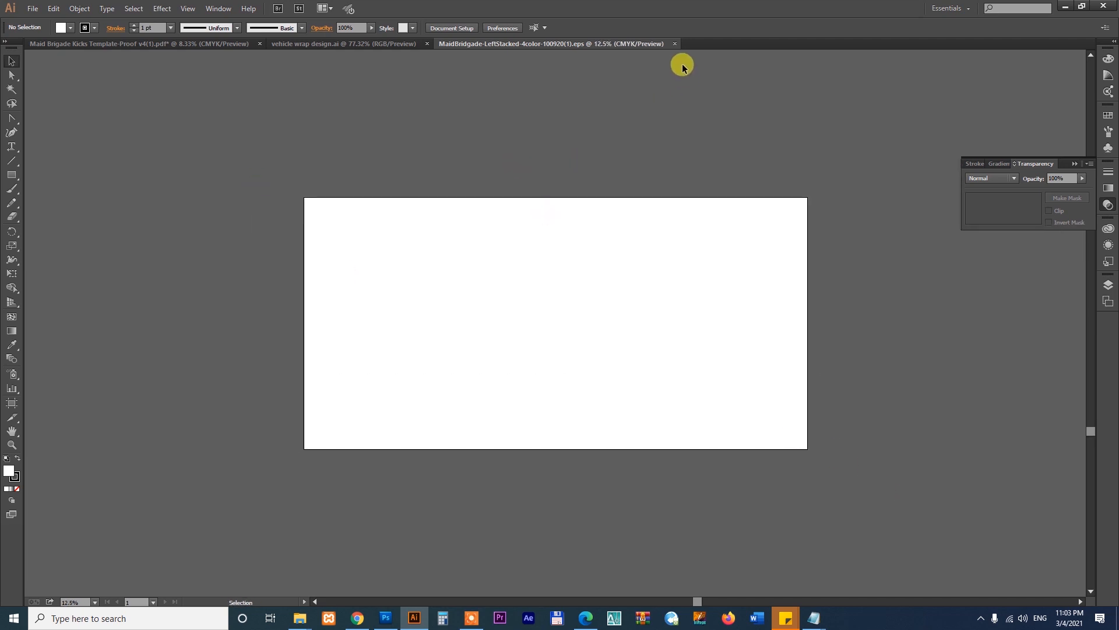
click(675, 43)
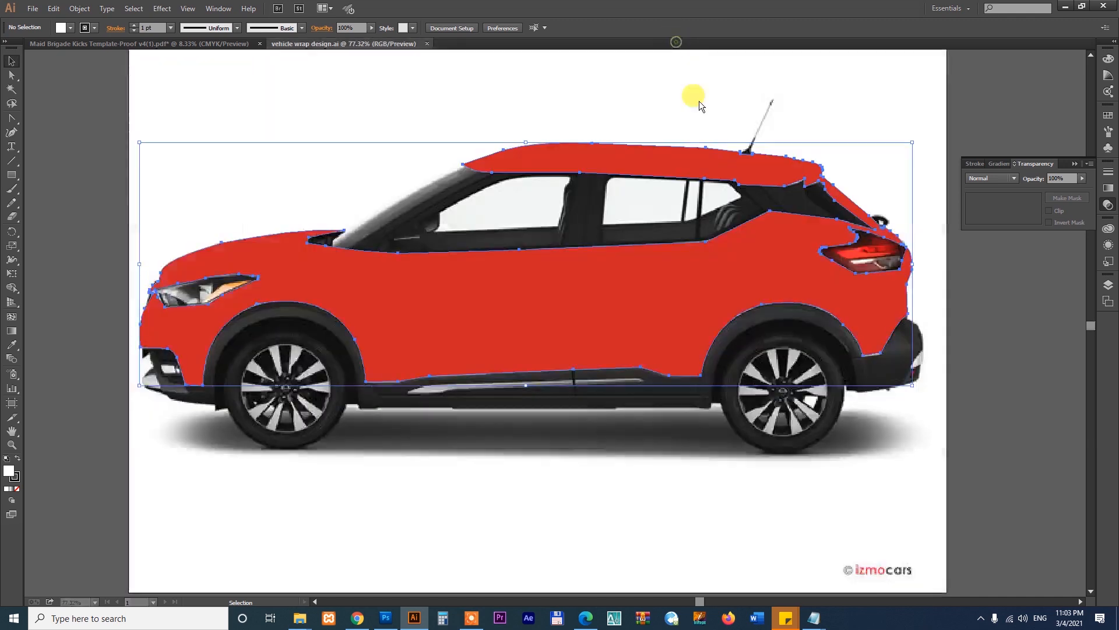
- Try to open MaidBridgade-HeartsOnly-4color-100920.eps from the Maldbmarketing folder in Illustrator and close the document
mouse_move(299, 618)
click(222, 565)
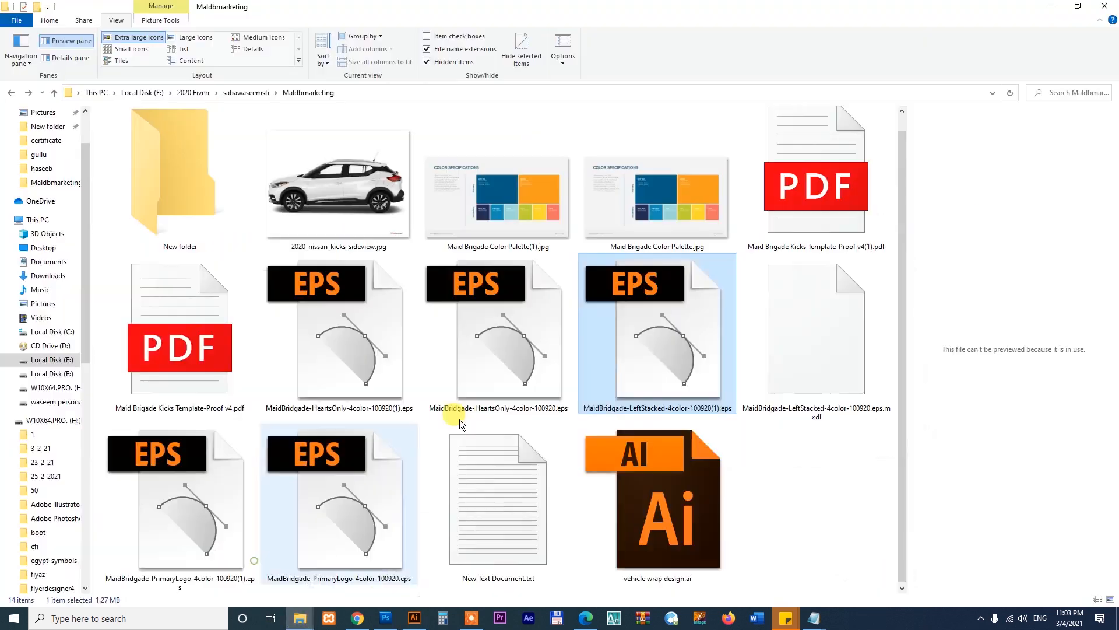
double_click(508, 336)
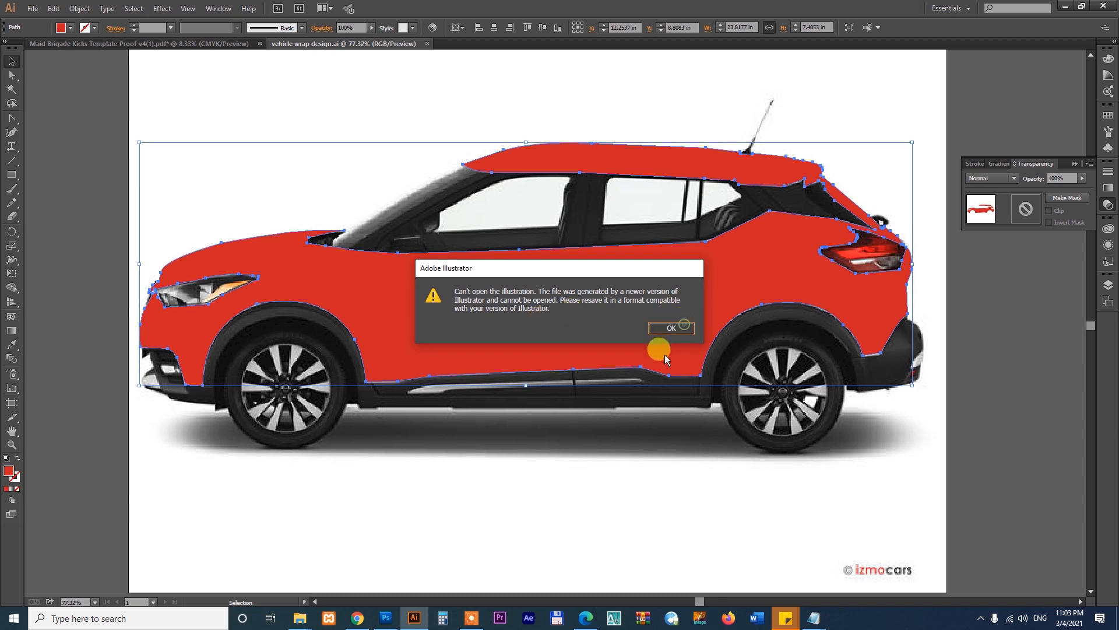
key(Return)
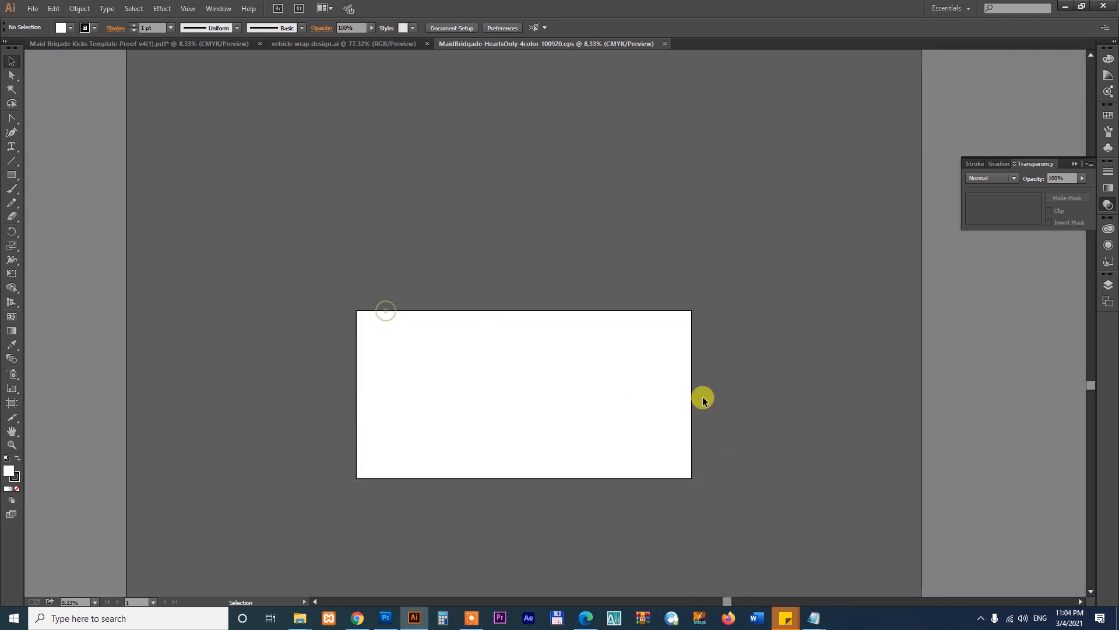
key(alt+f)
key(c)
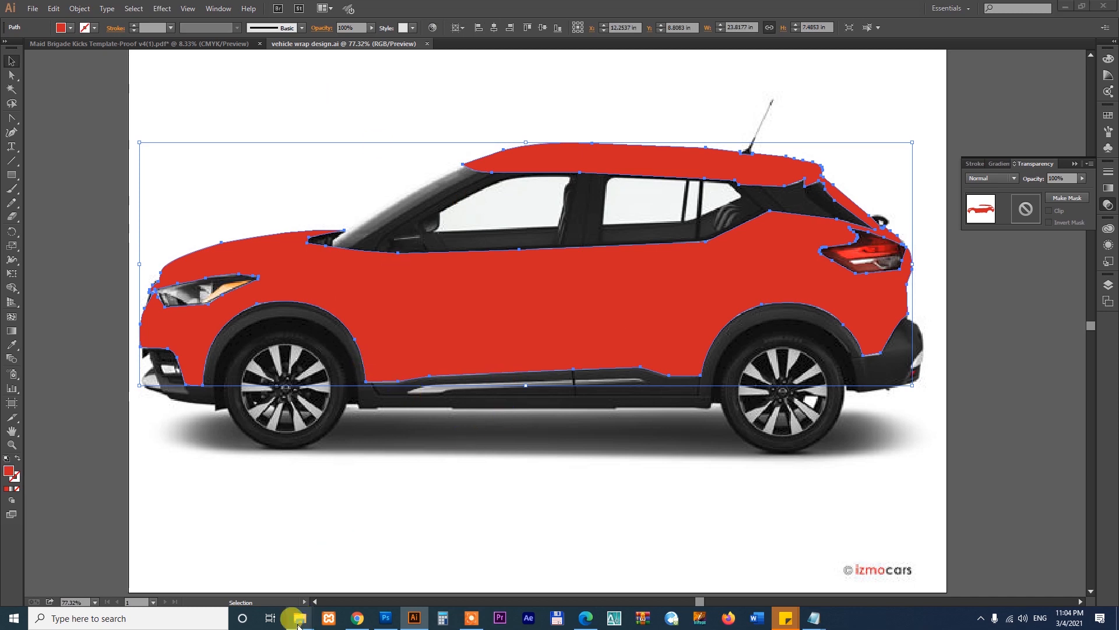
- Switch to Chrome, search Google for "eps to pdf converter" and open Zamzar's EPS to PDF page
click(298, 624)
click(477, 560)
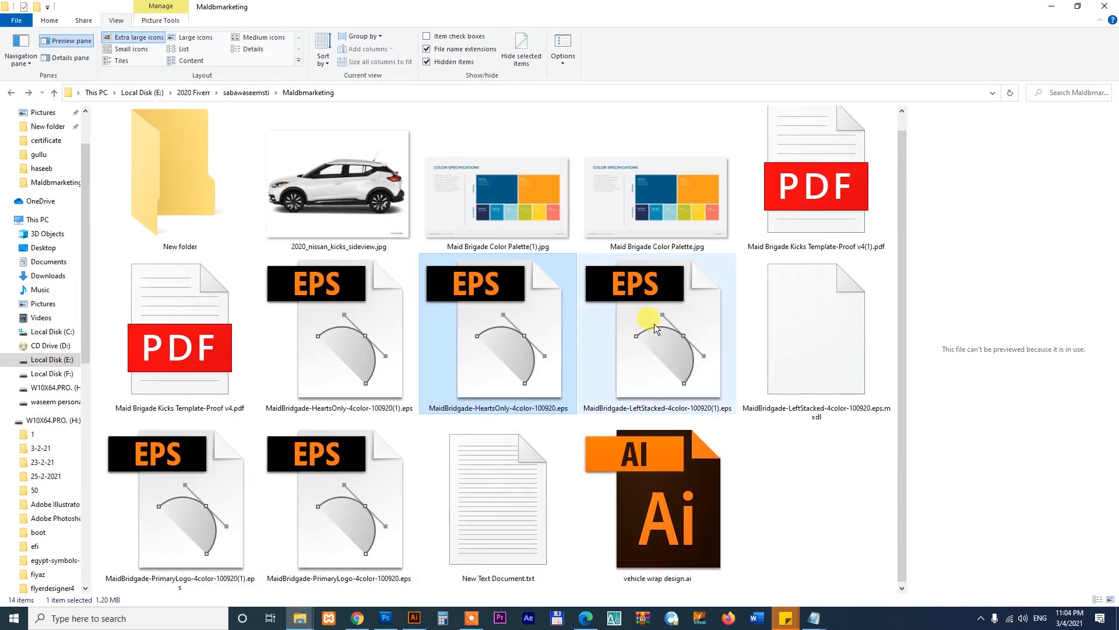
click(355, 622)
click(432, 10)
click(438, 29)
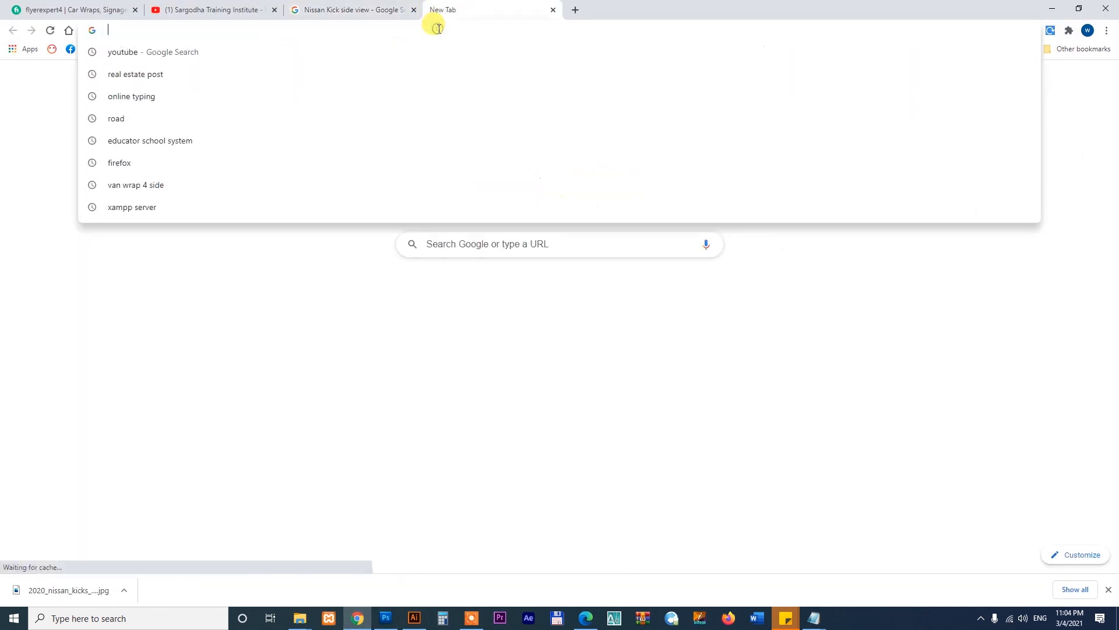
text(ep)
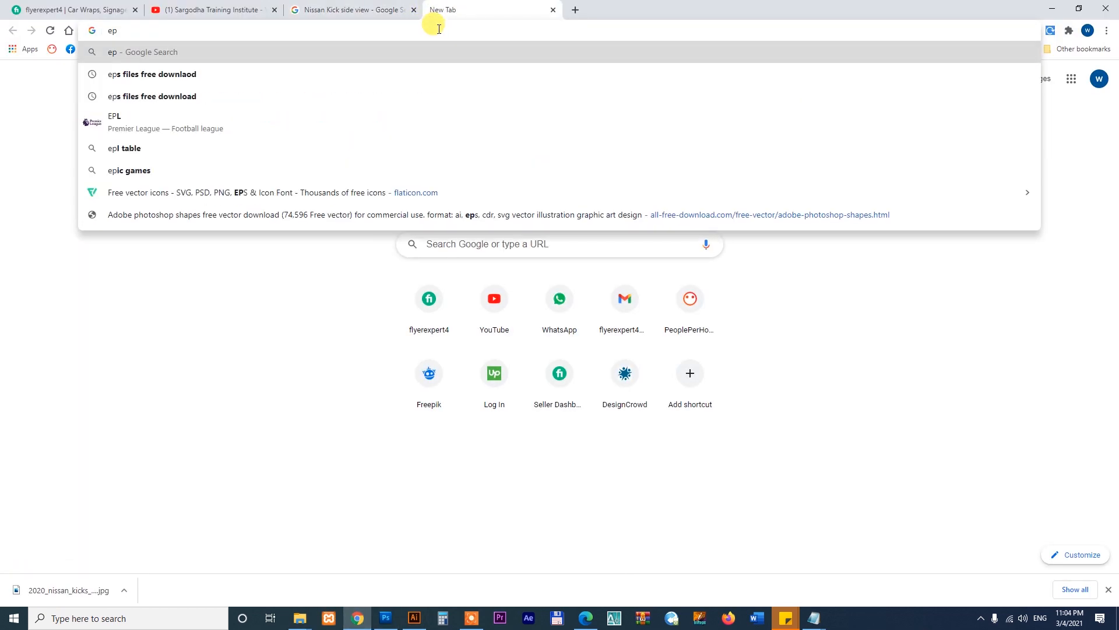
text(s to pdf )
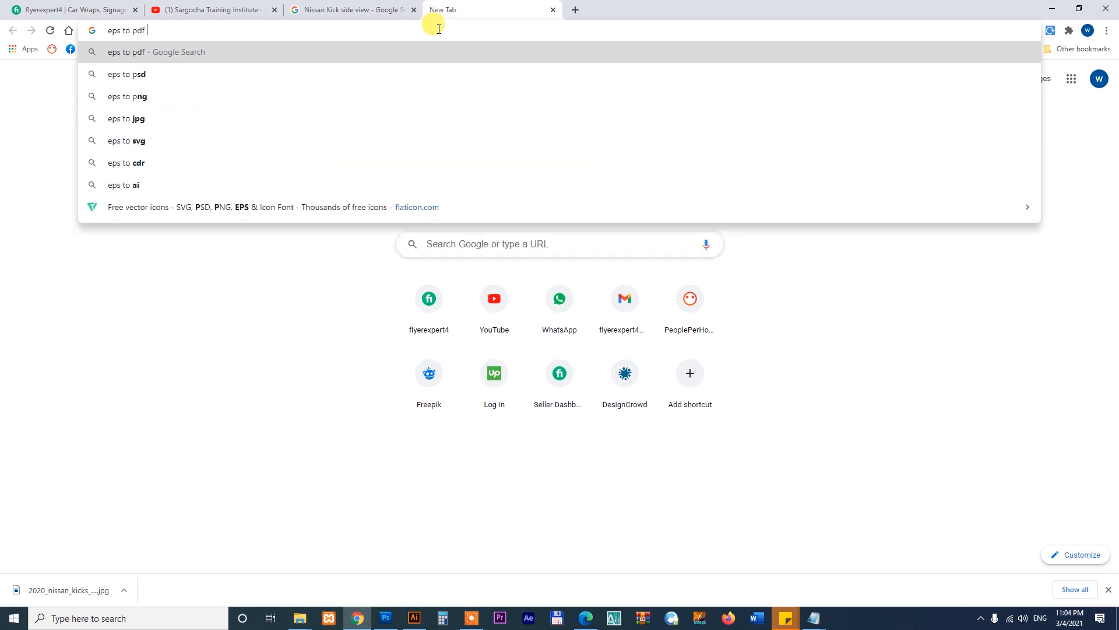
text(con)
key(Return)
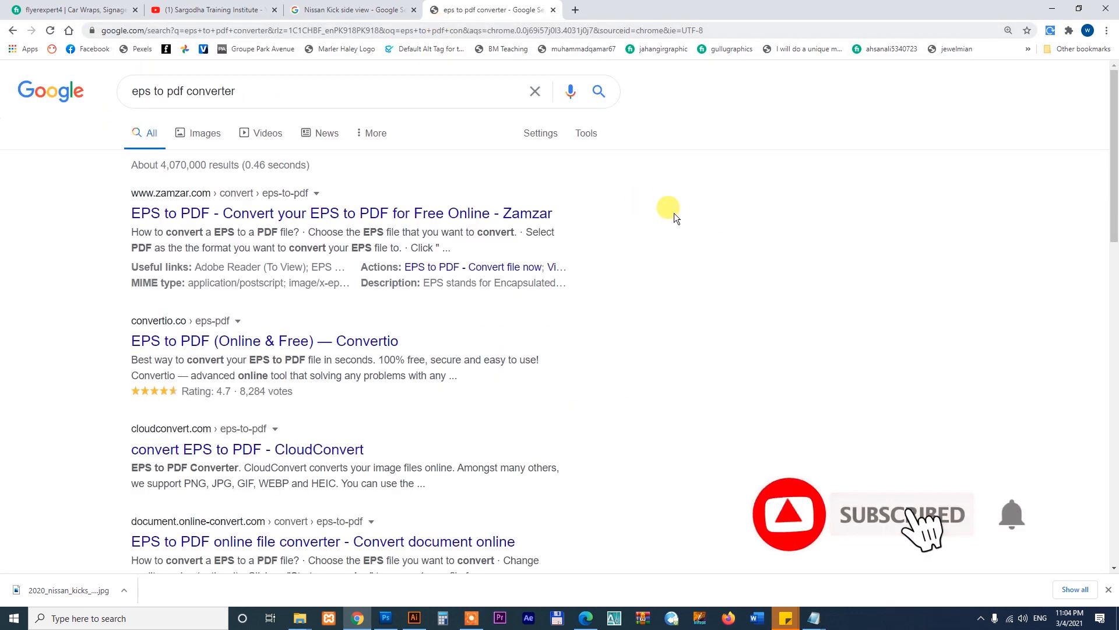
click(357, 217)
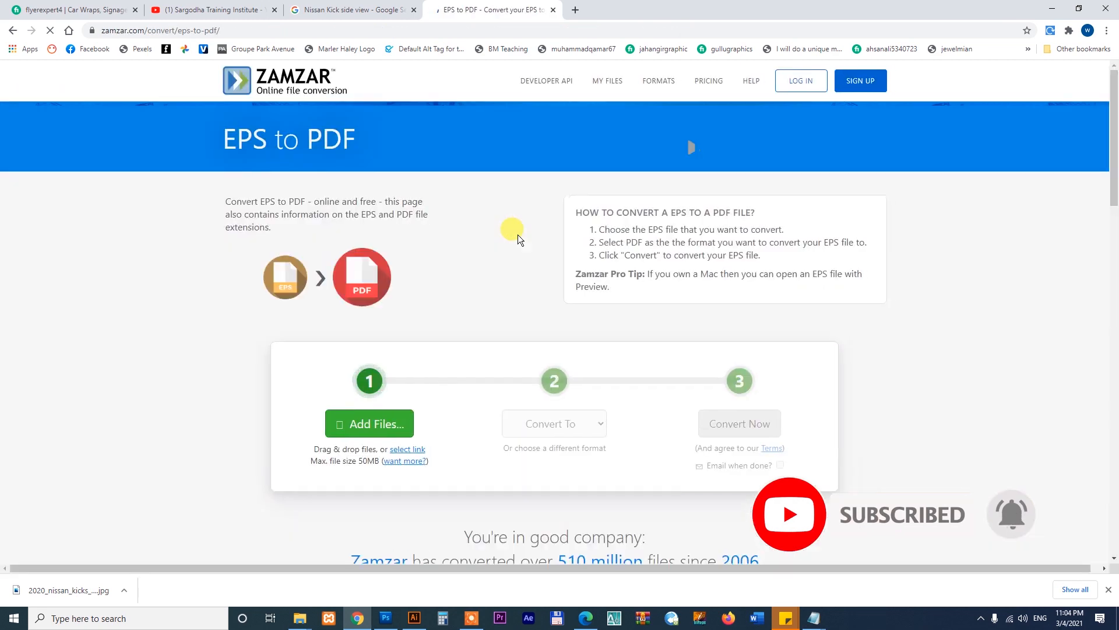
- Start adding a file to the converter and browse to the Maldbmarketing folder under 2020 Fiverr on Local Disk (E:)
click(362, 424)
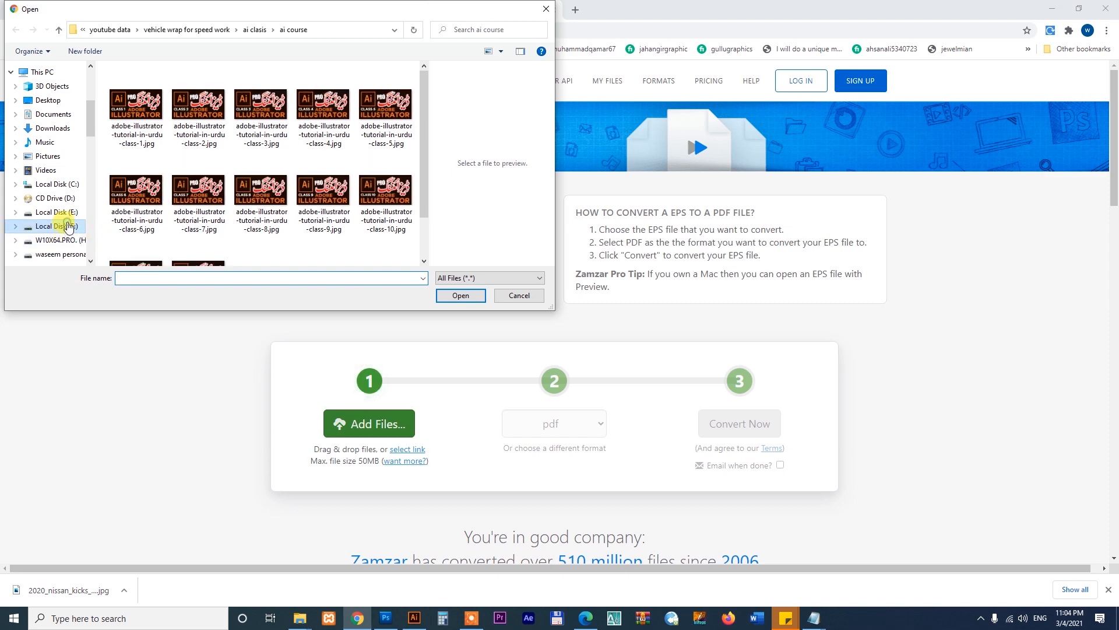
click(66, 225)
click(66, 214)
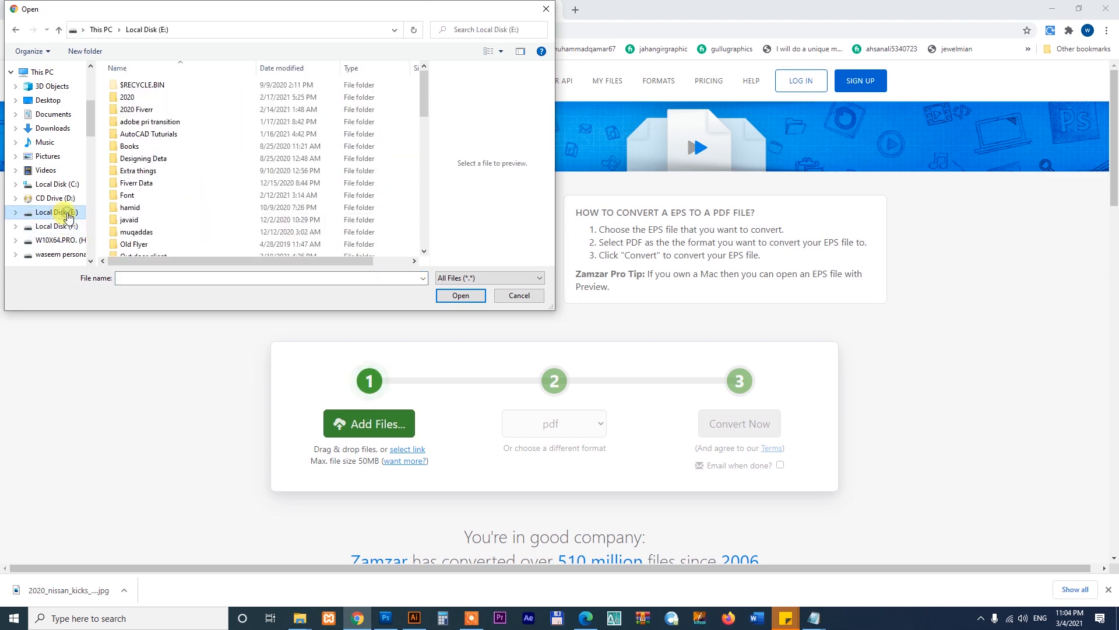
double_click(126, 110)
double_click(140, 170)
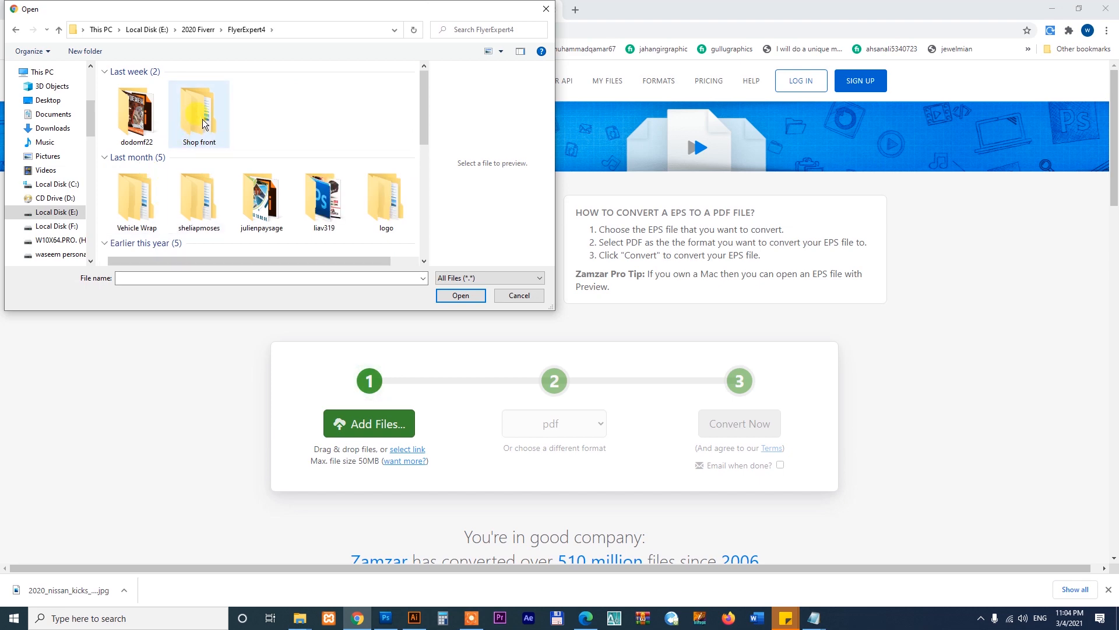
key(alt+Up)
scroll(192, 209, down, 1)
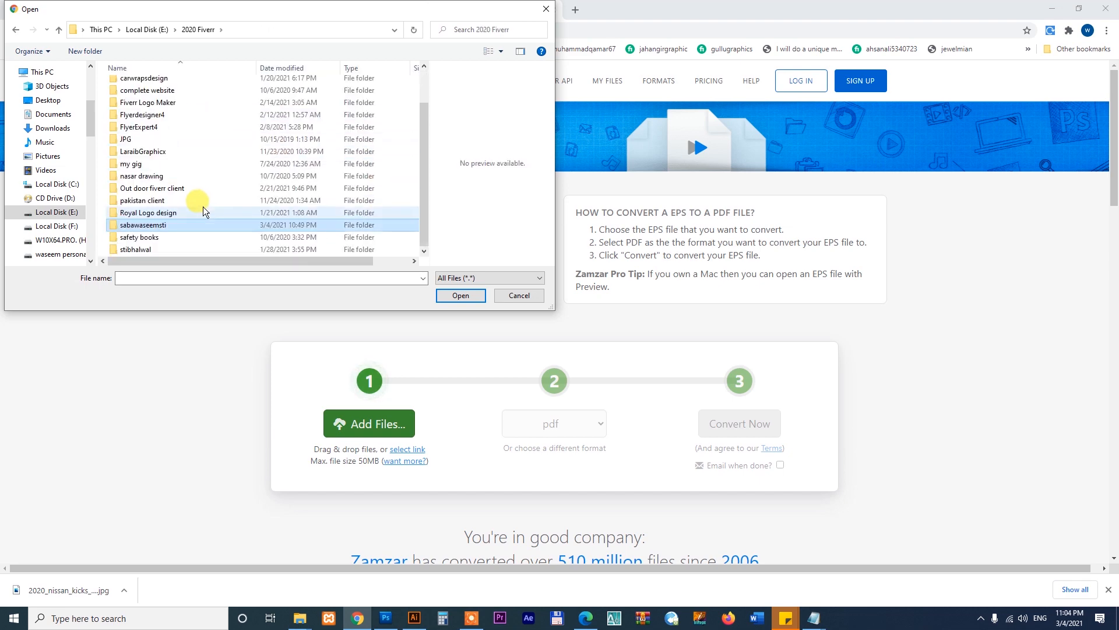
double_click(149, 217)
double_click(148, 130)
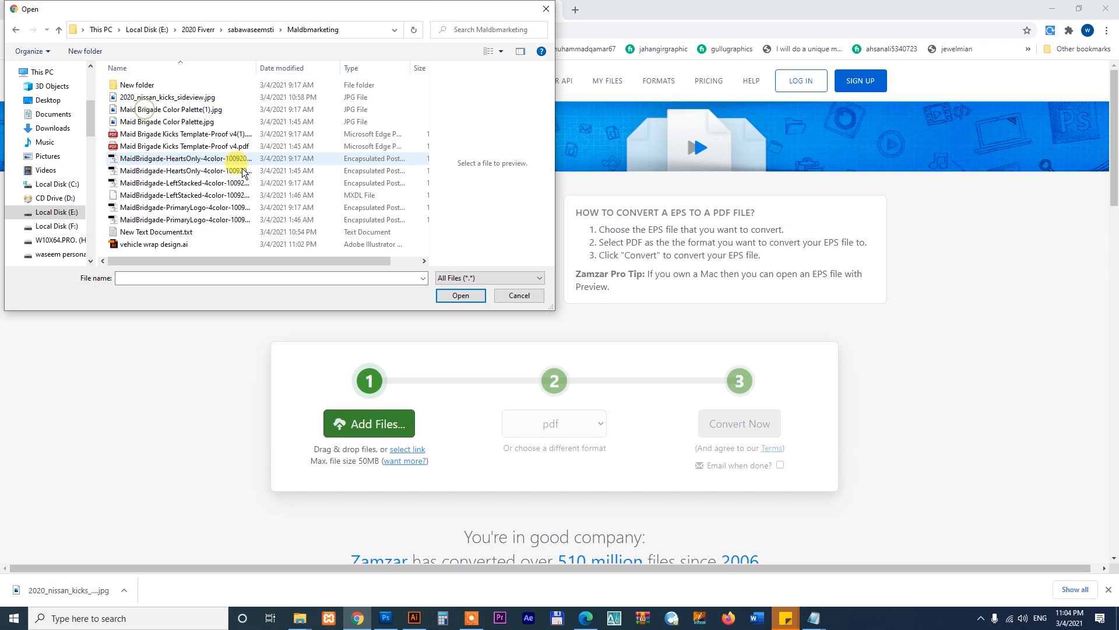
- Add the left-stacked logo file MaidBridgade-LeftStacked-4color-100920(1).eps to the conversion list
click(143, 161)
click(142, 171)
click(143, 184)
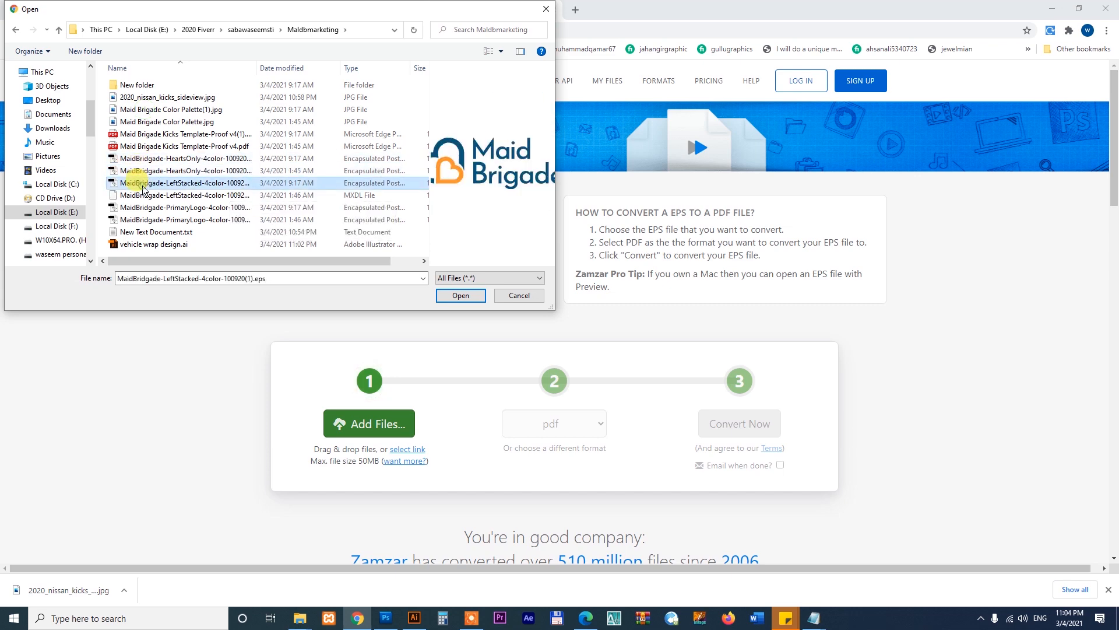
click(460, 295)
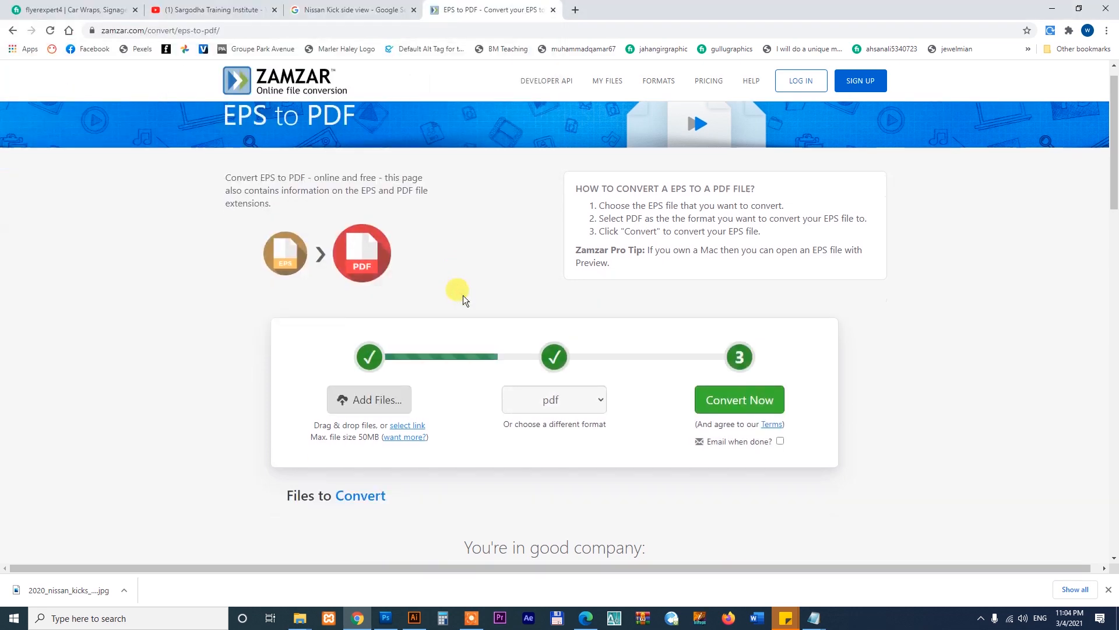
- Convert the left-stacked logo to PDF and download it, showing the file in the Downloads folder
scroll(849, 328, up, 2)
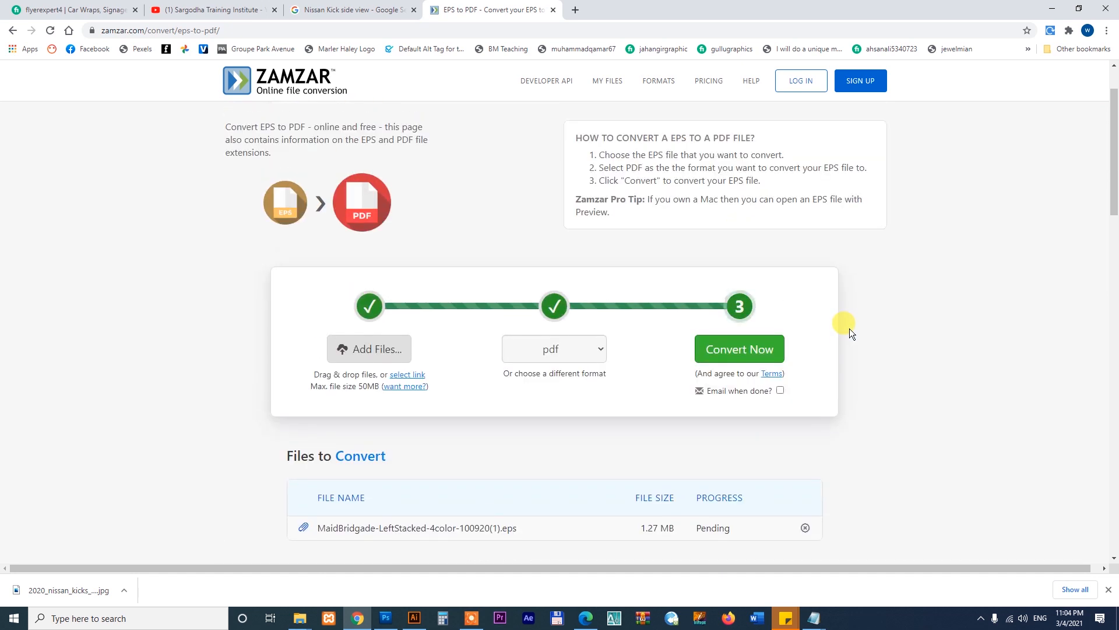
click(732, 349)
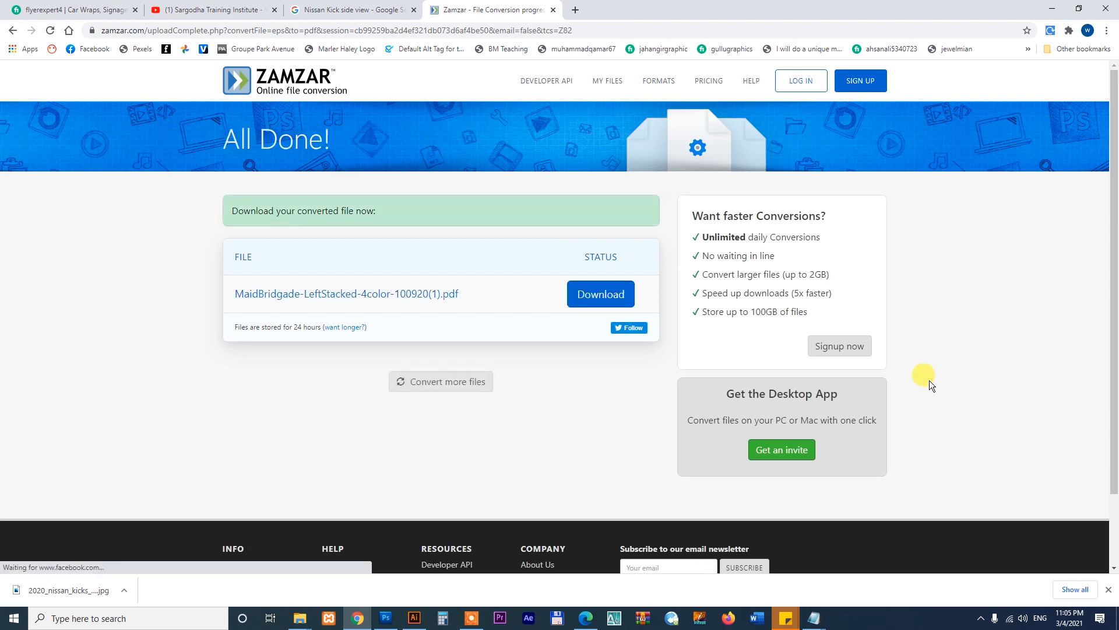
click(603, 295)
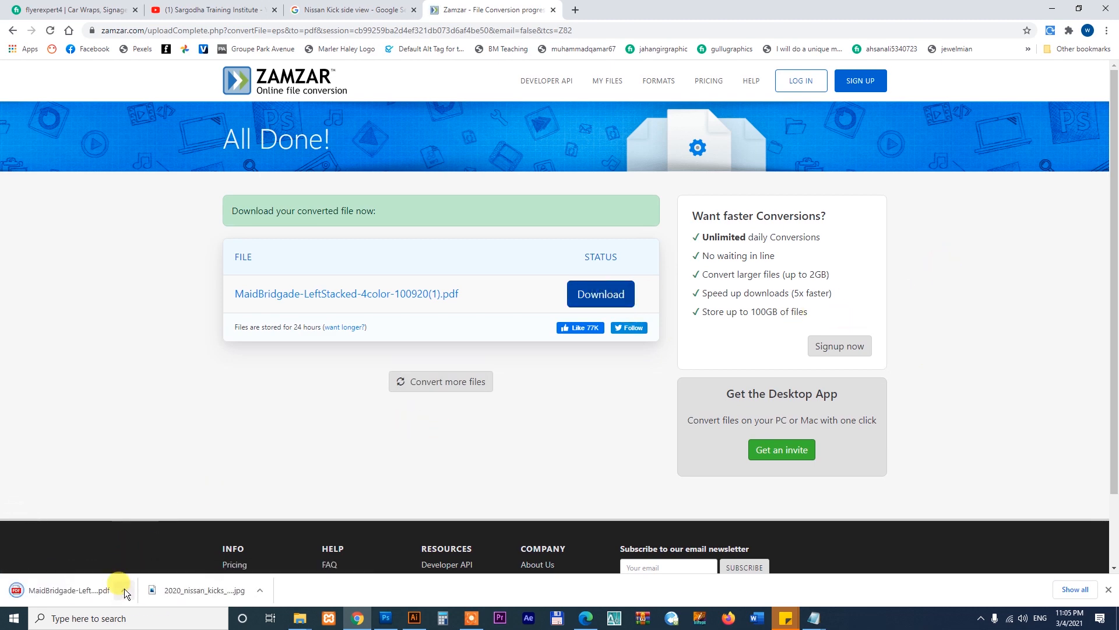
click(124, 589)
click(146, 550)
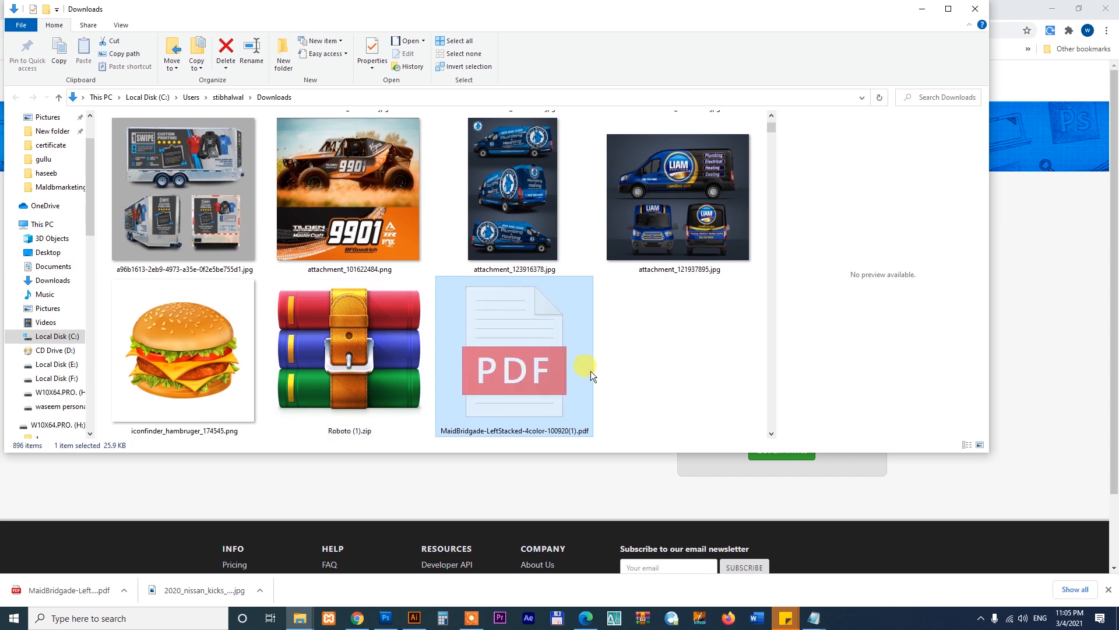
- Create a new folder inside Maldbmarketing and paste the converted left-stacked logo PDF into it
mouse_move(300, 618)
click(233, 560)
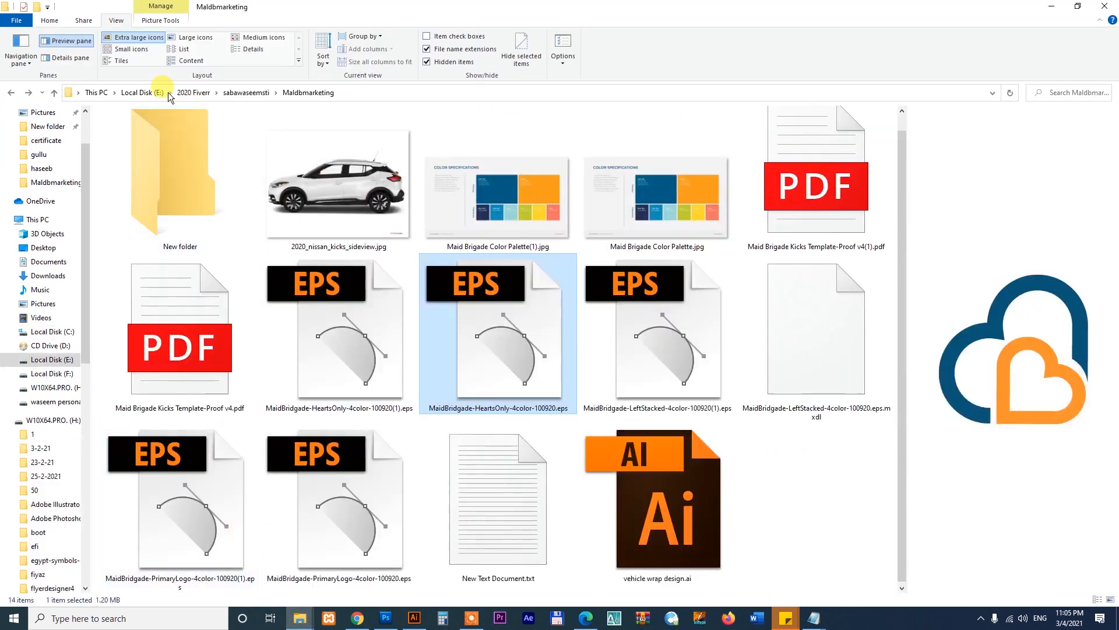
click(51, 21)
click(278, 46)
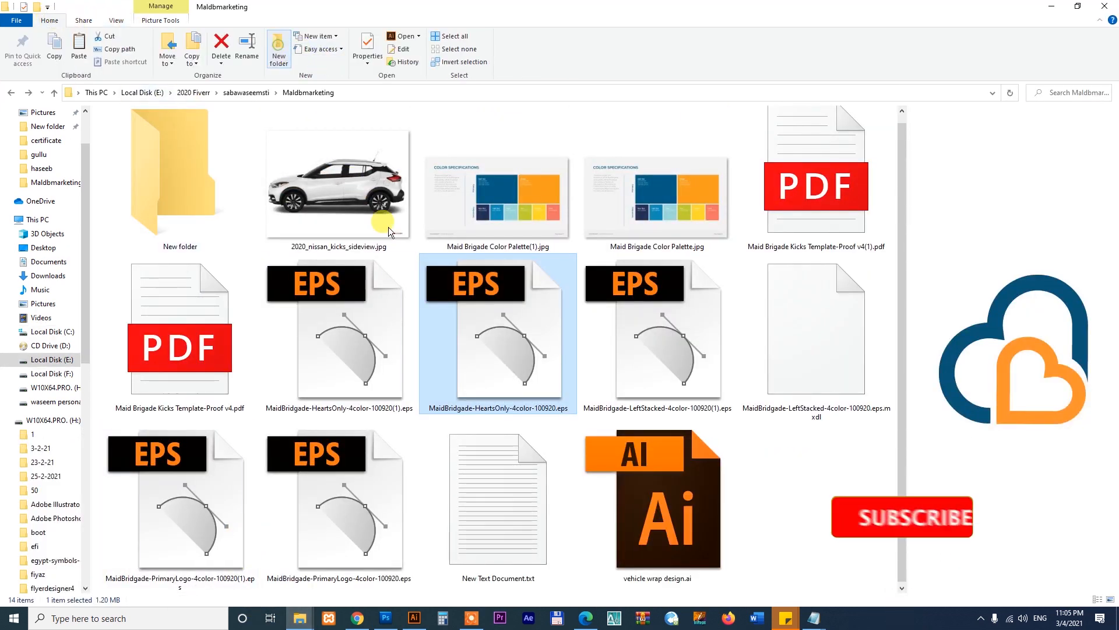
click(488, 193)
double_click(344, 172)
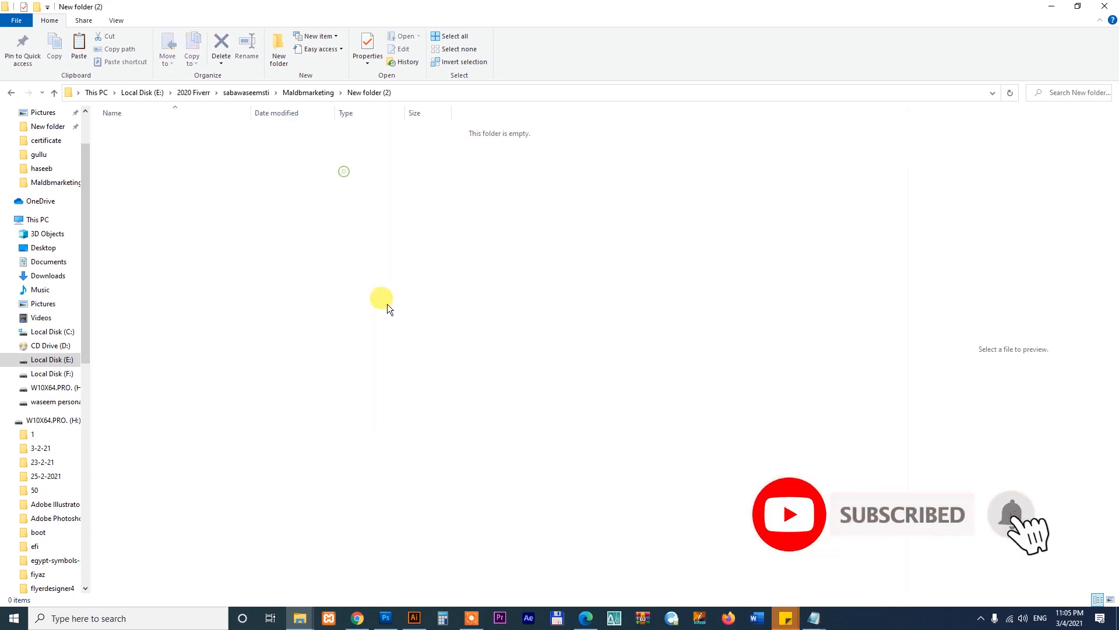
right_click(386, 302)
click(409, 385)
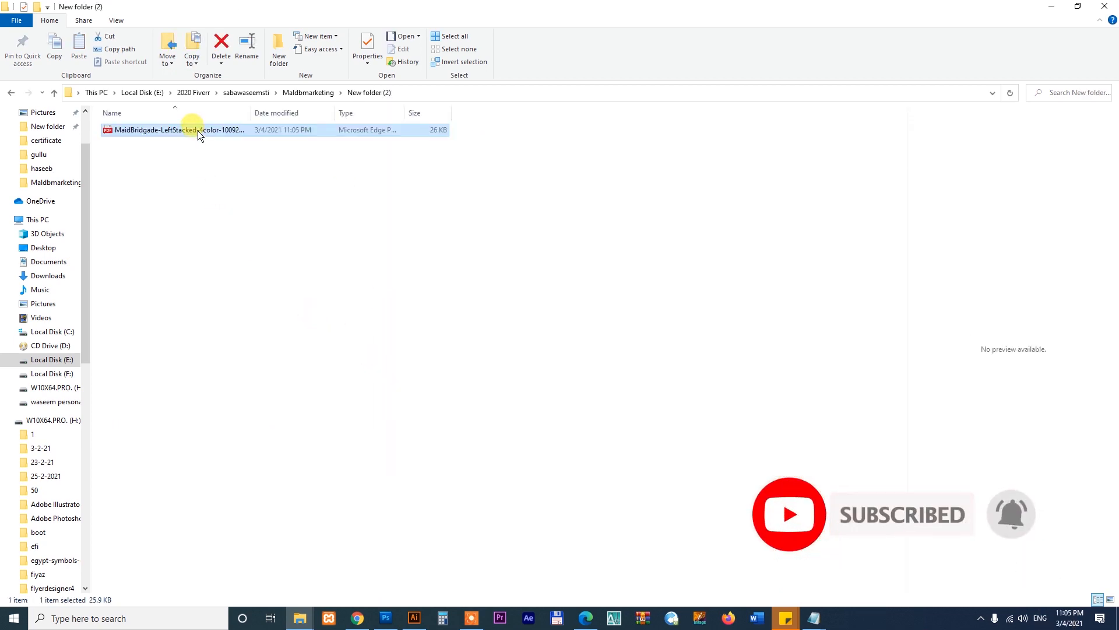
- Open the logo PDF in Illustrator and copy the Maid Brigade logo into vehicle wrap design.ai
drag(197, 130, 855, 210)
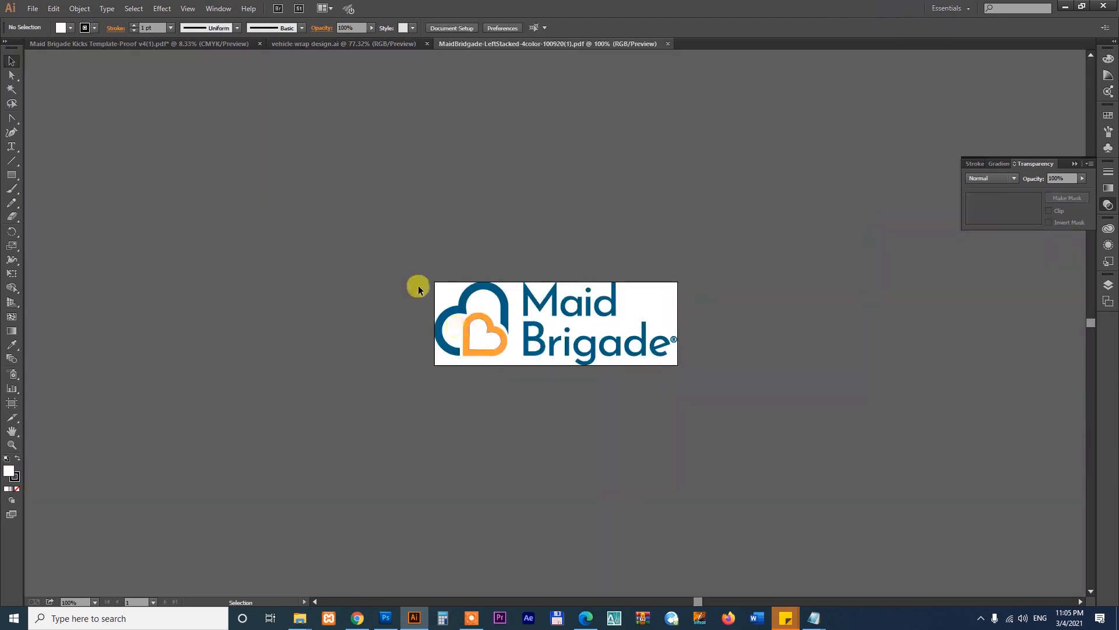
drag(412, 260, 732, 399)
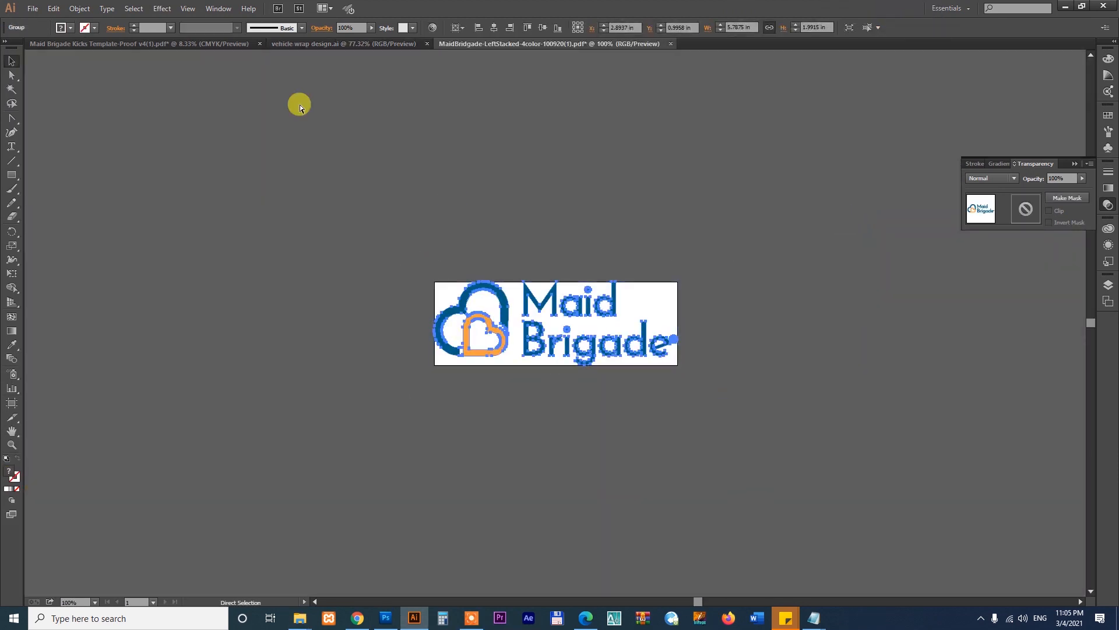
click(191, 43)
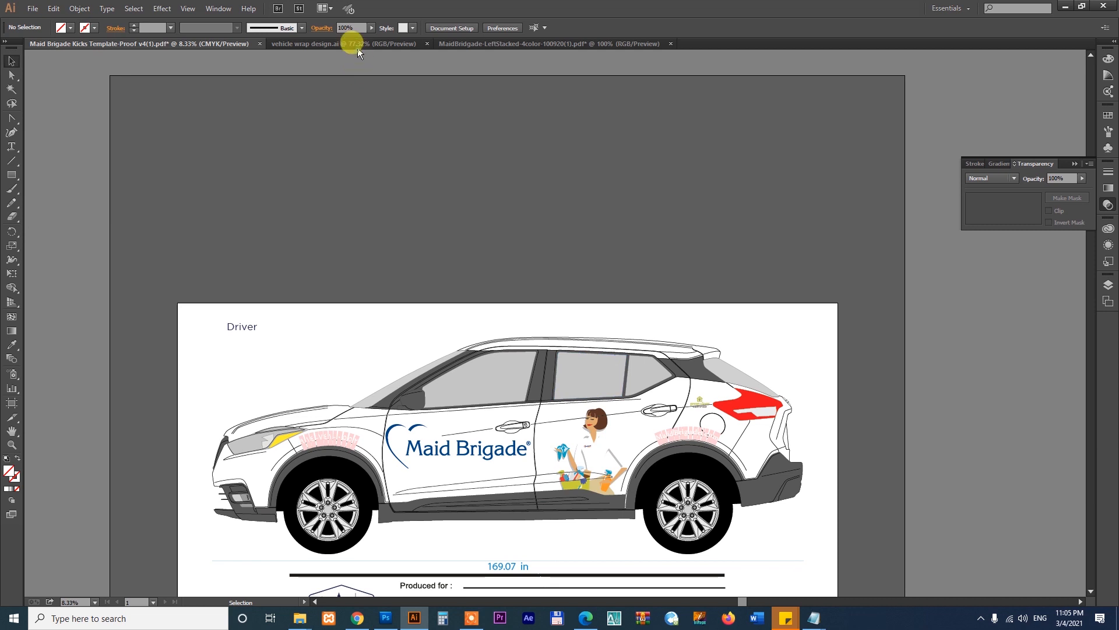
click(357, 44)
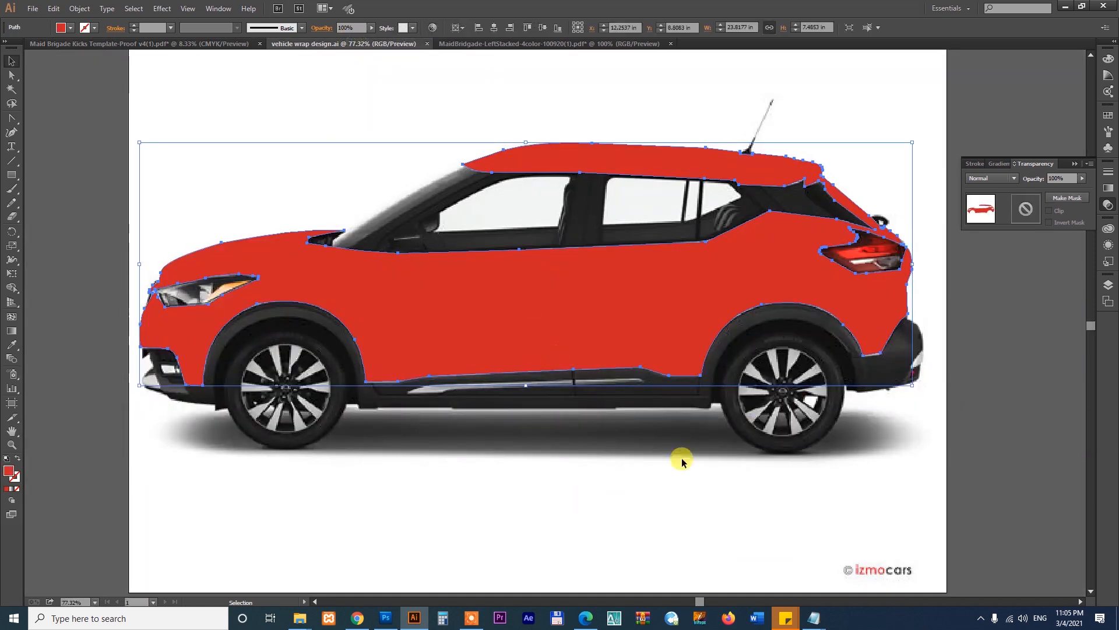
key(ctrl+v)
click(632, 470)
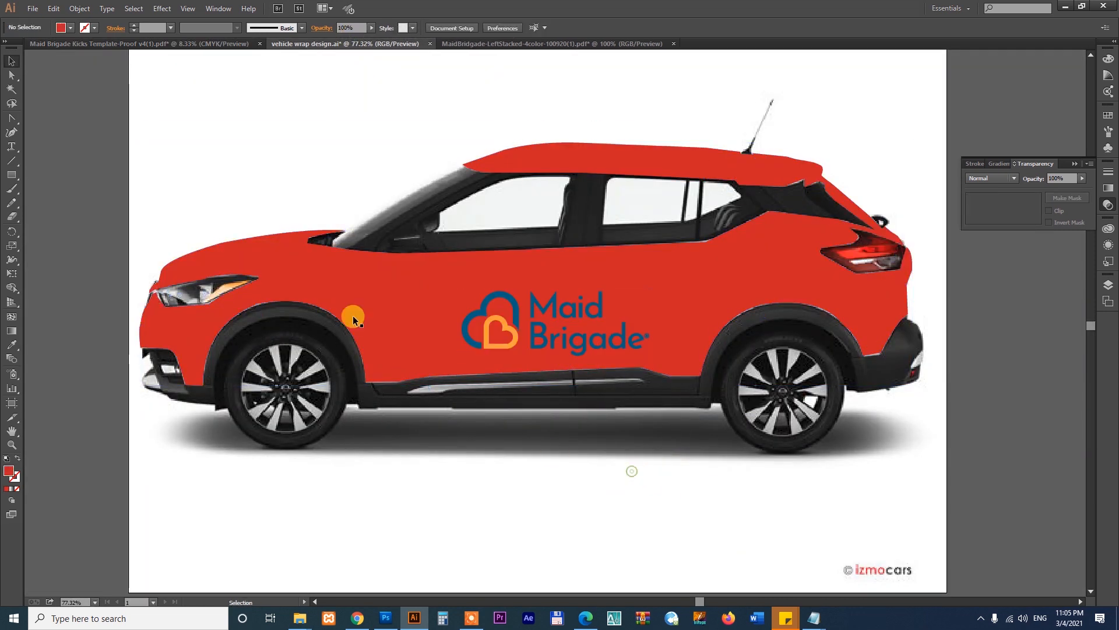
- Move the Maid Brigade logo onto the car's front door and scale it proportionally to about 4.97 in wide
drag(216, 182, 839, 484)
drag(552, 258, 409, 215)
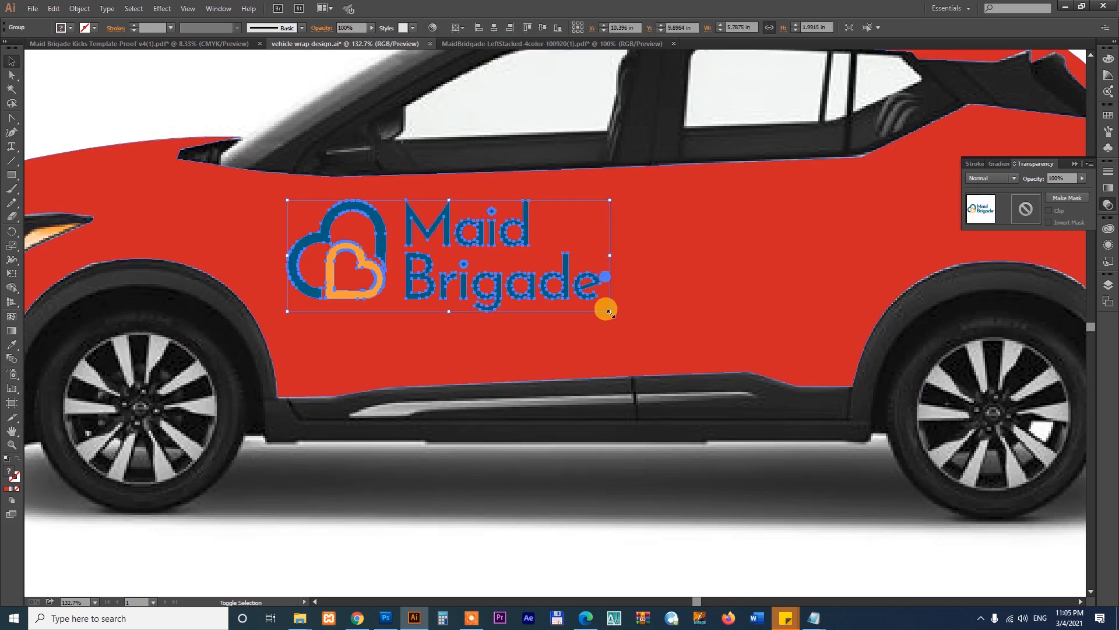
drag(610, 313, 586, 303)
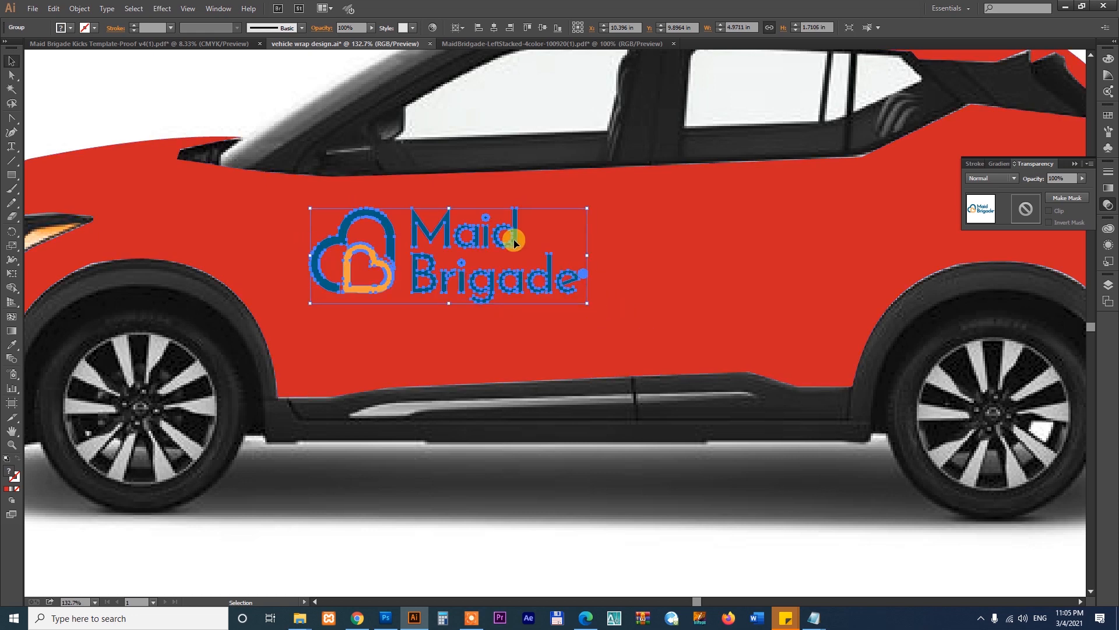
drag(513, 239, 506, 237)
- Change the fill of the traced car body shape to white
click(717, 274)
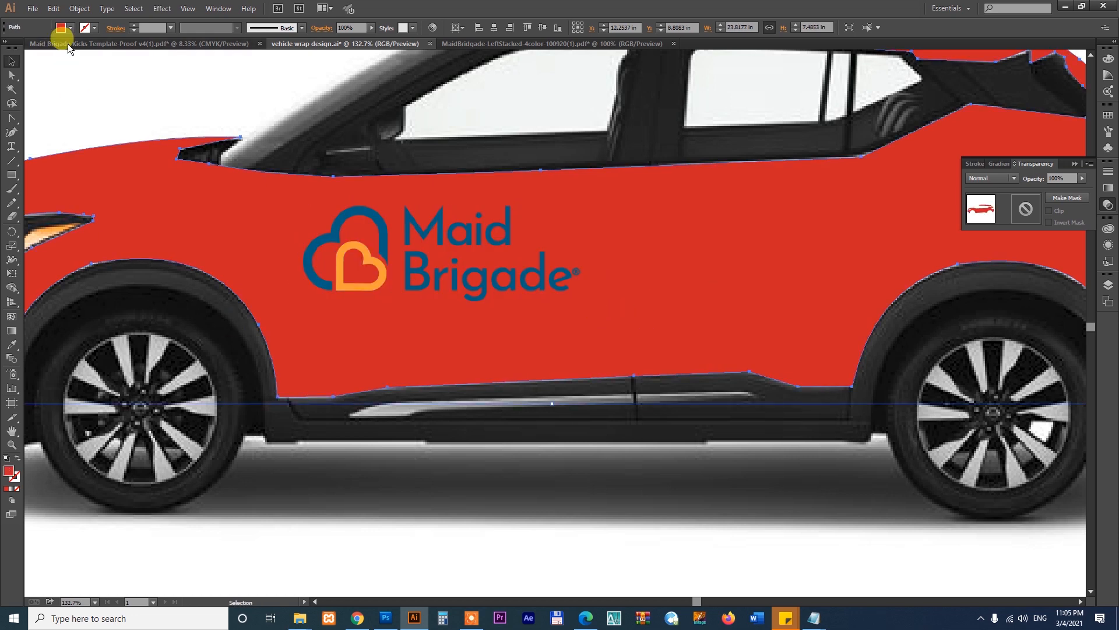
click(70, 28)
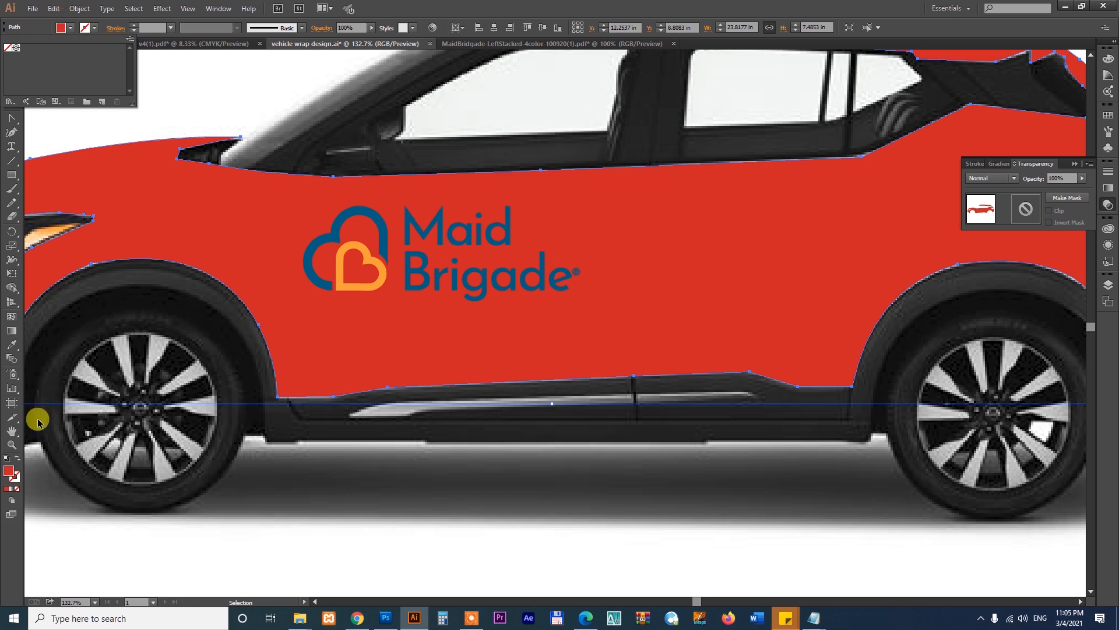
click(10, 474)
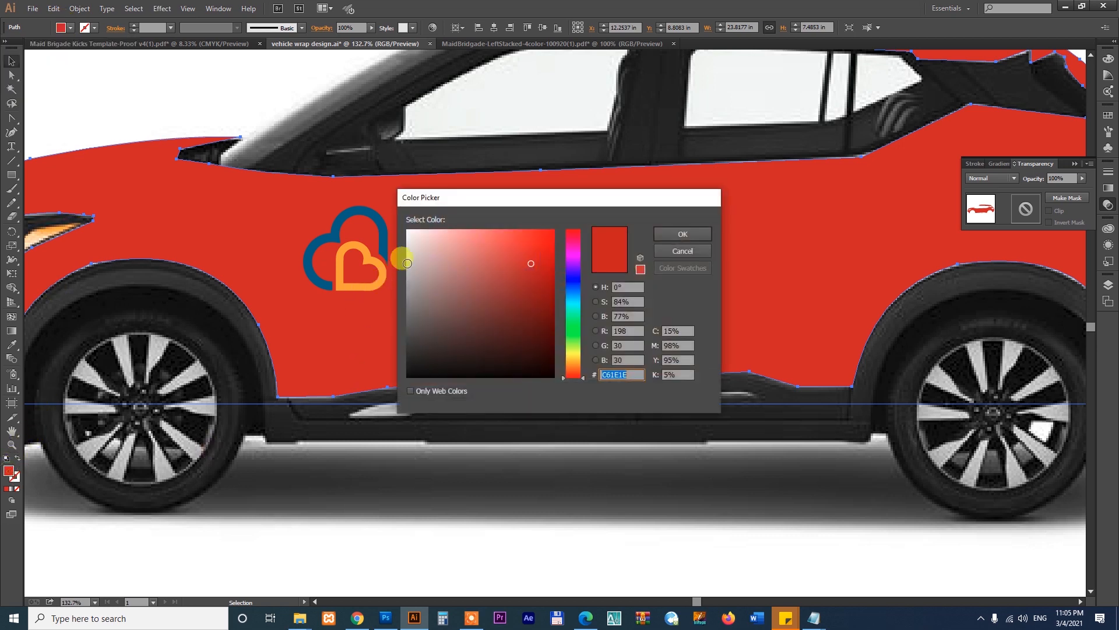
click(407, 235)
click(678, 232)
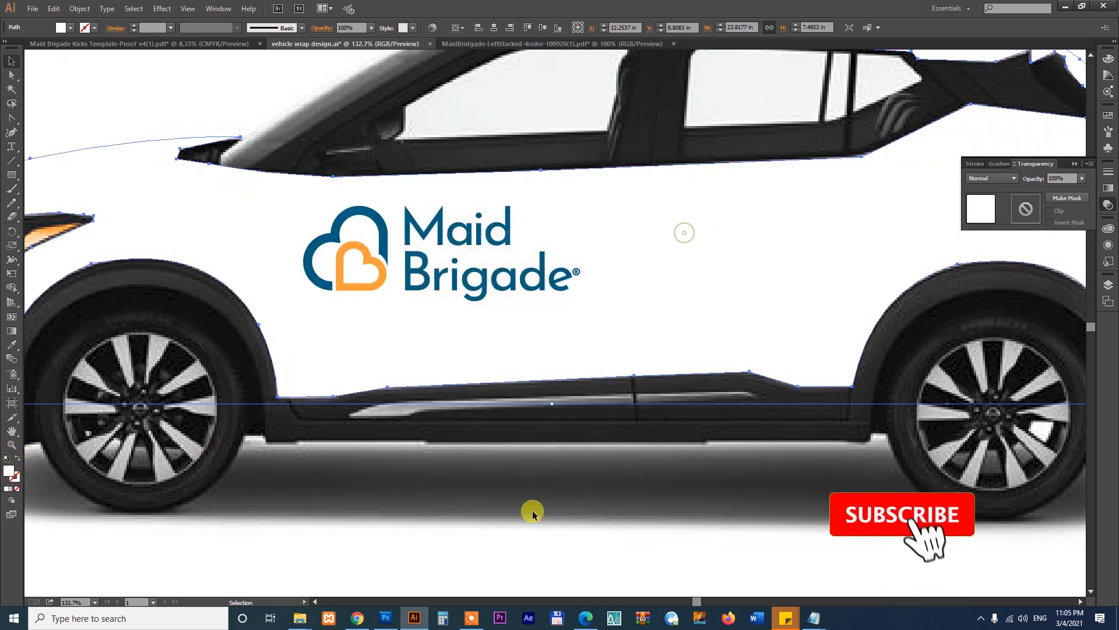
key(ctrl+minus)
key(ctrl+minus)
key(ctrl+minus)
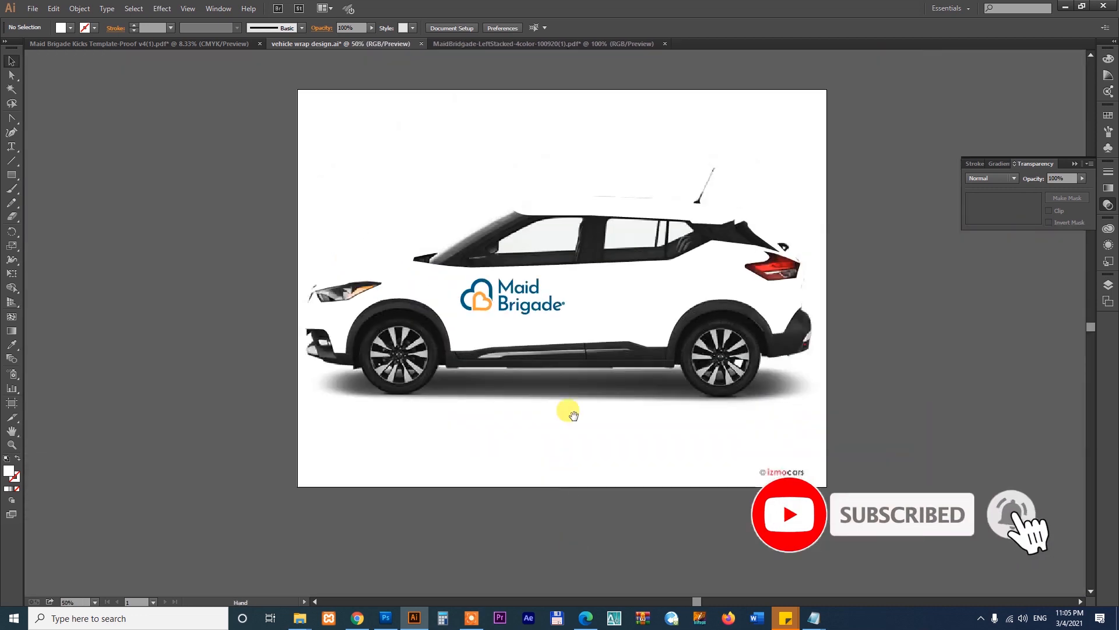
drag(282, 154, 833, 428)
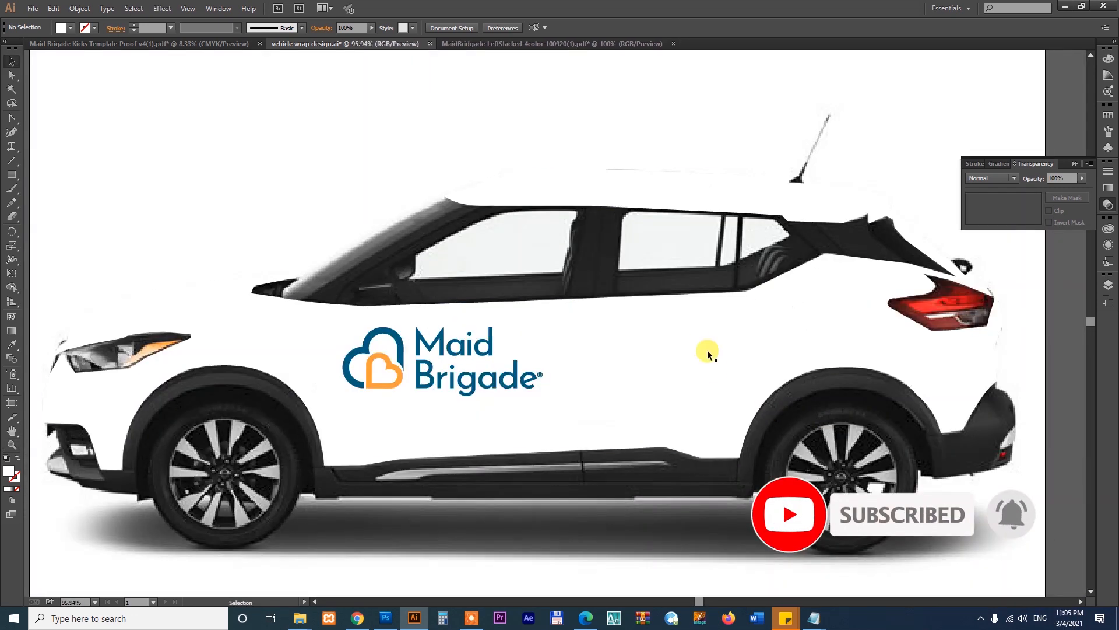
scroll(682, 338, down, 2)
- Duplicate the Maid Brigade logo onto the empty area beside the artboard and ungroup the copy
click(401, 338)
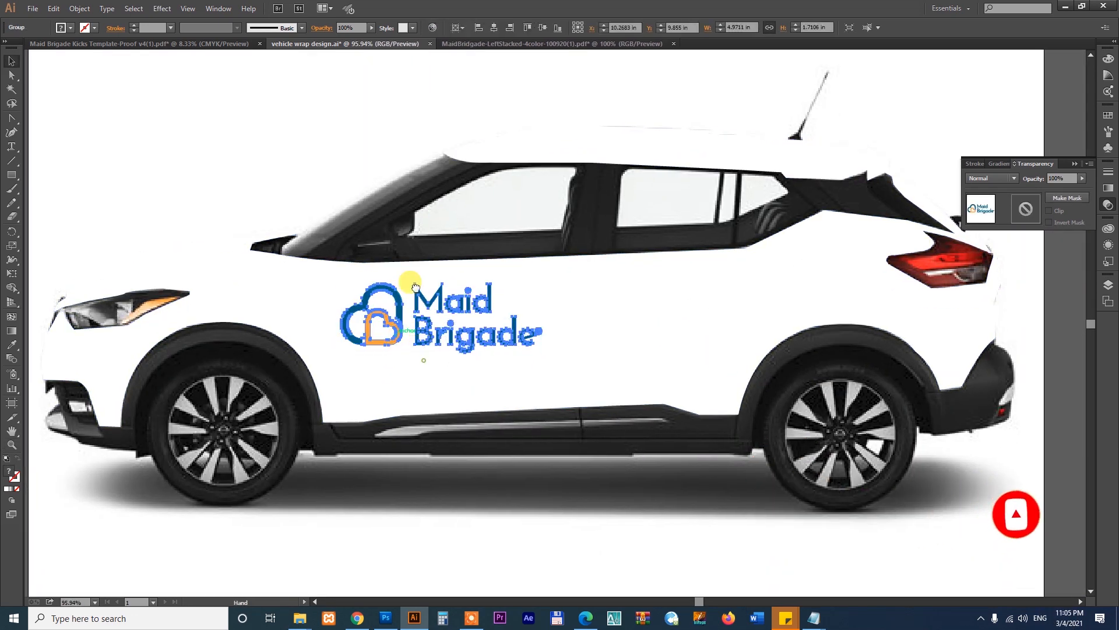
drag(387, 341, 362, 201)
drag(429, 167, 884, 276)
right_click(883, 275)
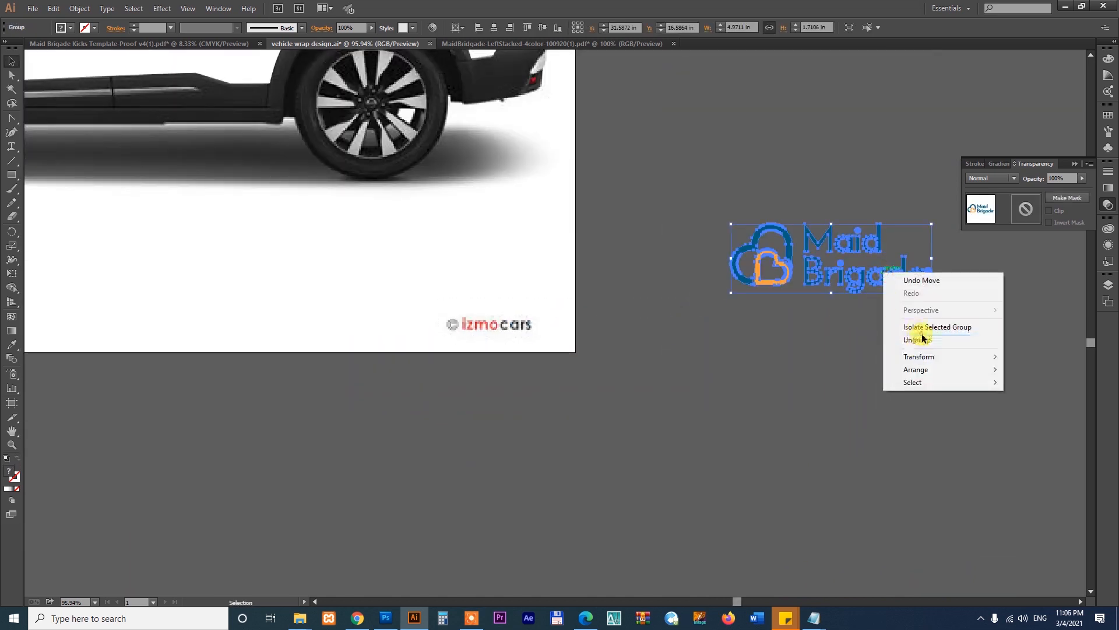
click(912, 337)
click(824, 340)
- Move the copy's orange heart onto the car's rear door and enlarge it proportionally to about 4.55 in wide
click(770, 284)
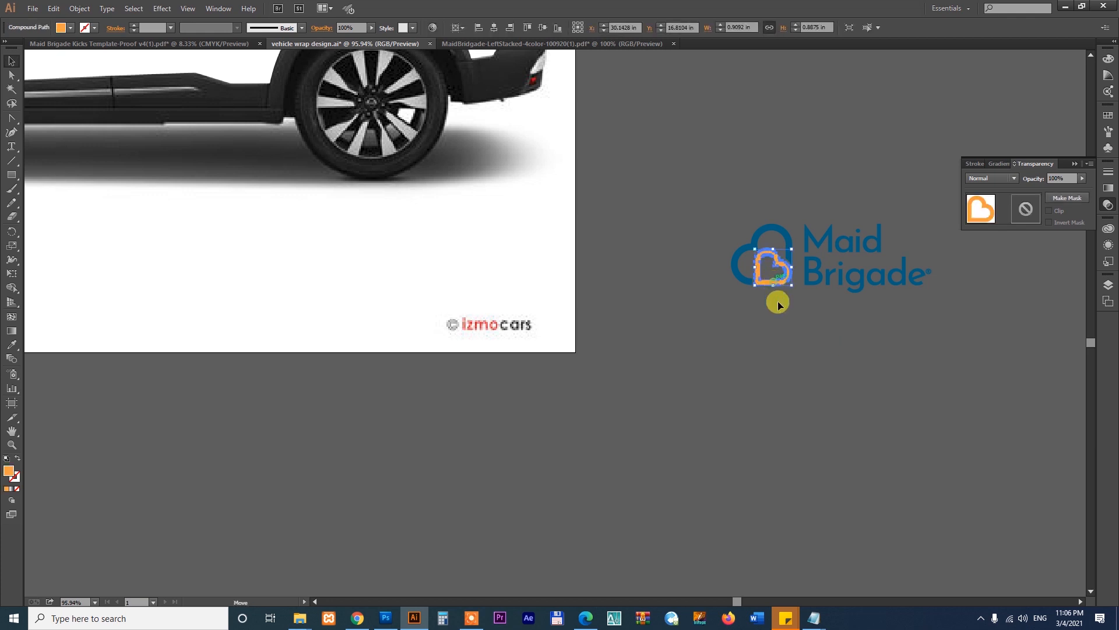
drag(779, 305, 700, 273)
drag(669, 152, 622, 235)
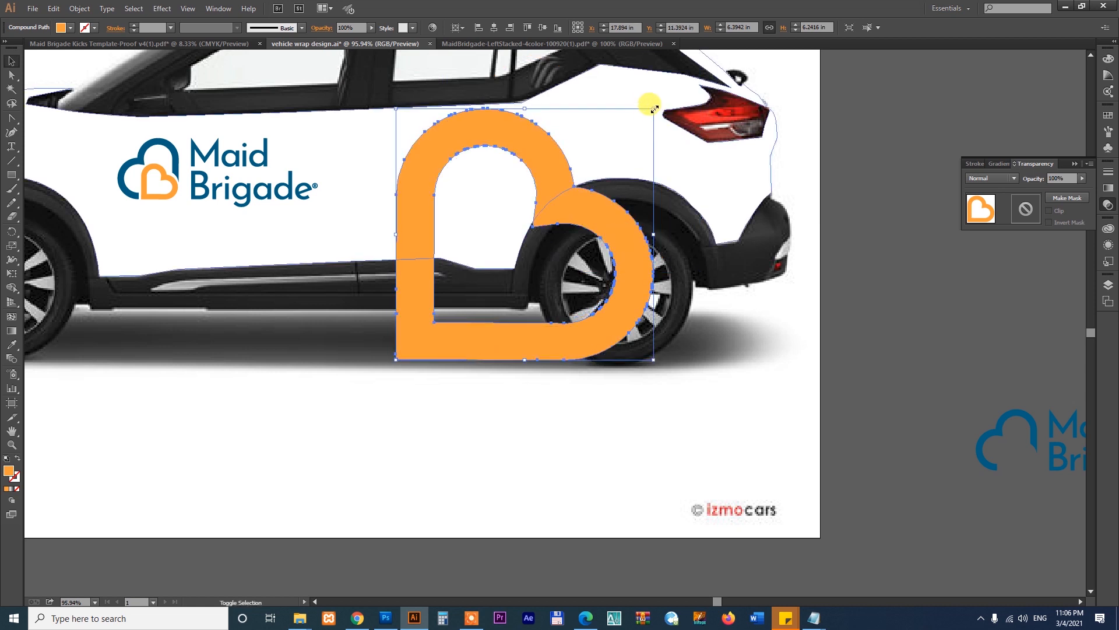
drag(655, 109, 616, 144)
drag(587, 220, 557, 200)
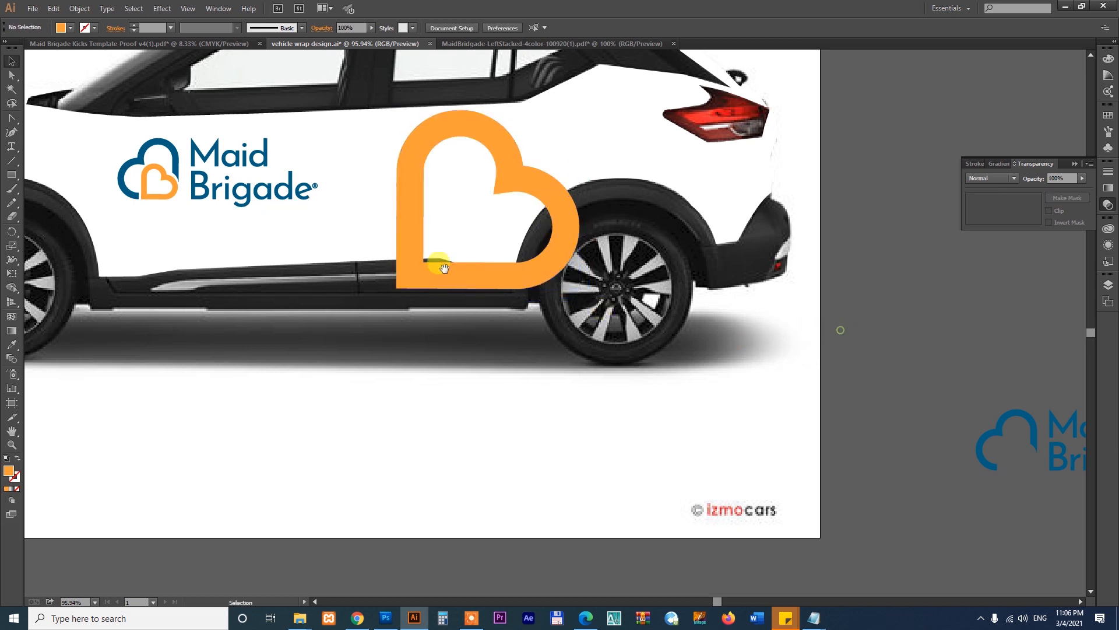
drag(437, 262, 713, 425)
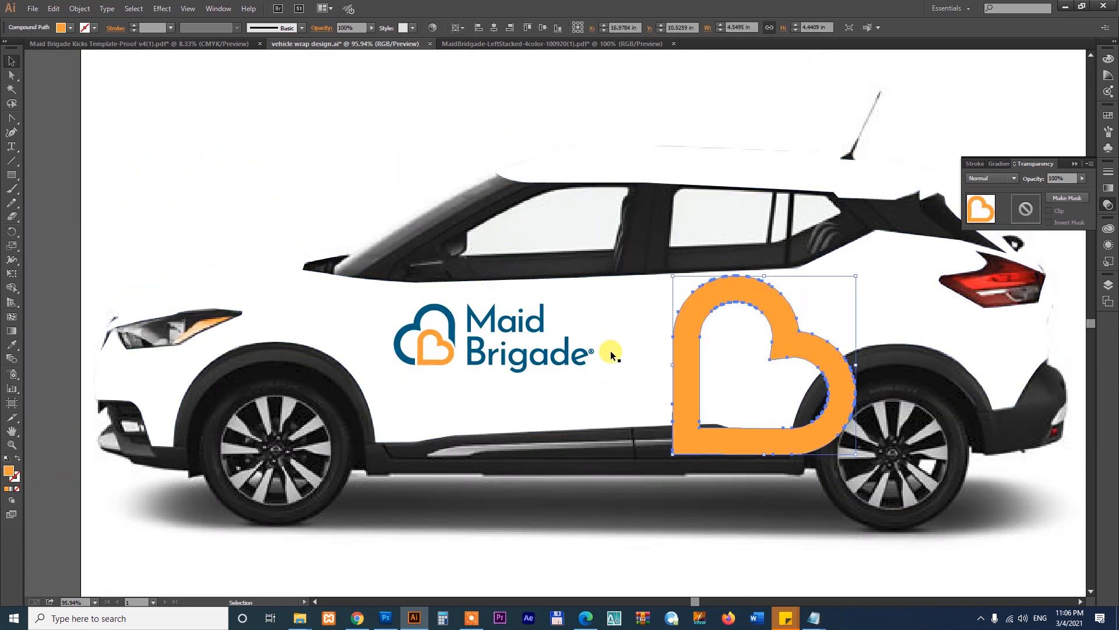
- Bring the white body shape to the front and use it as a clipping mask for the large orange heart
click(439, 342)
click(611, 107)
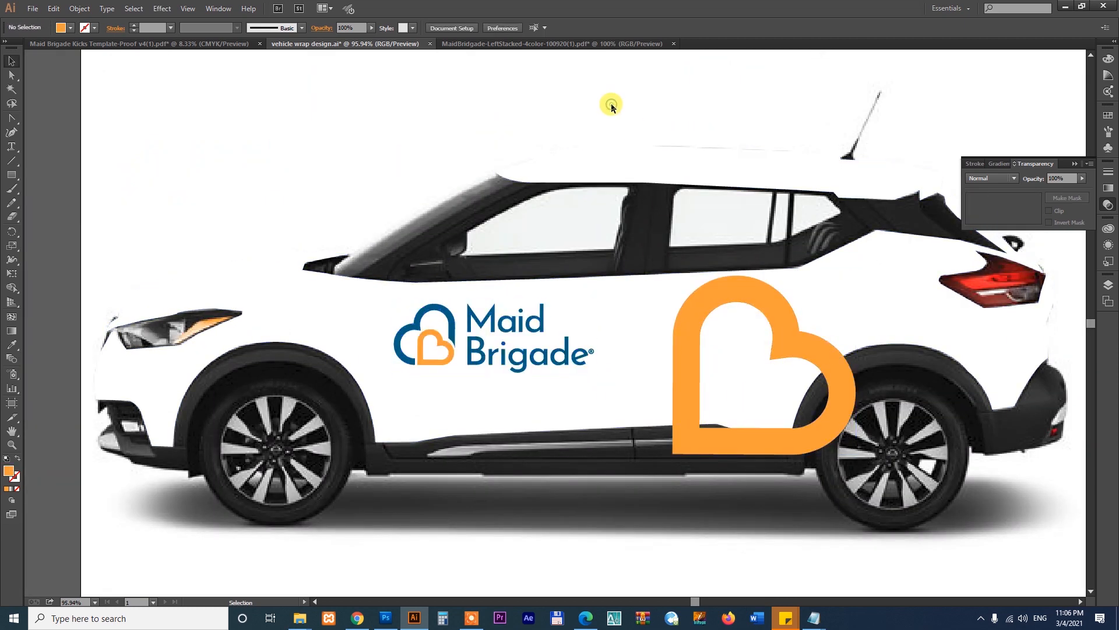
click(662, 170)
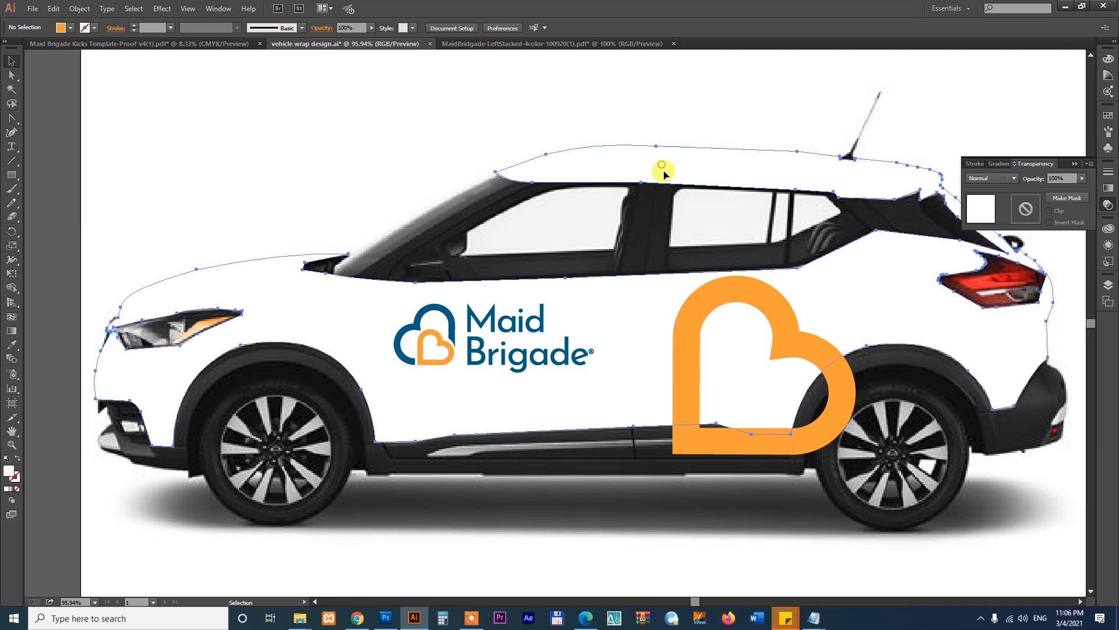
key(ctrl+shift+bracketright)
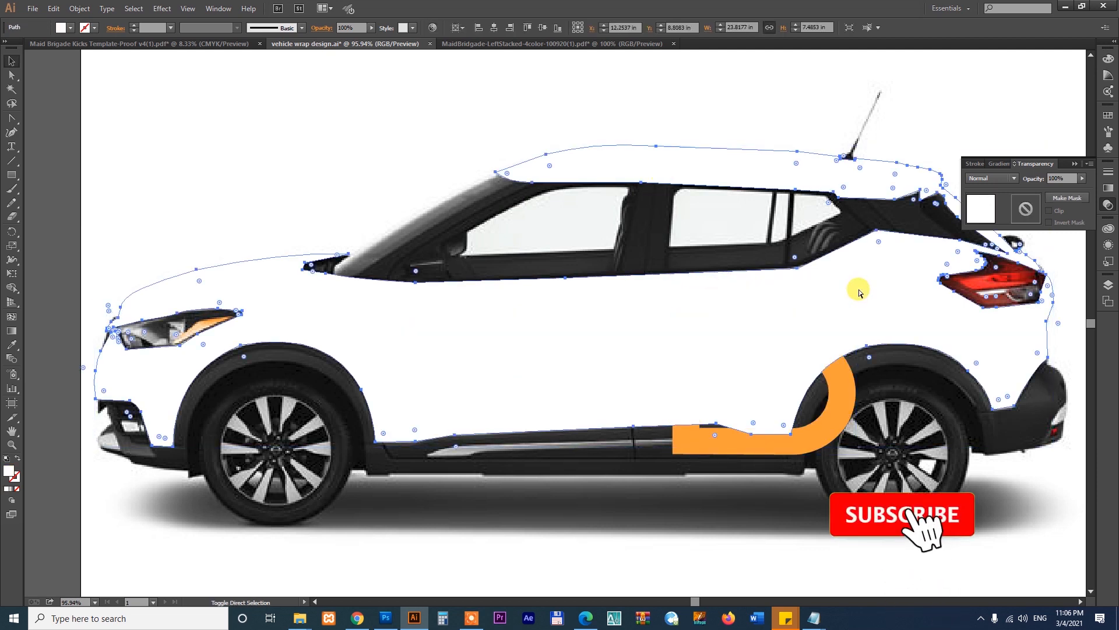
shift+click(731, 450)
right_click(730, 451)
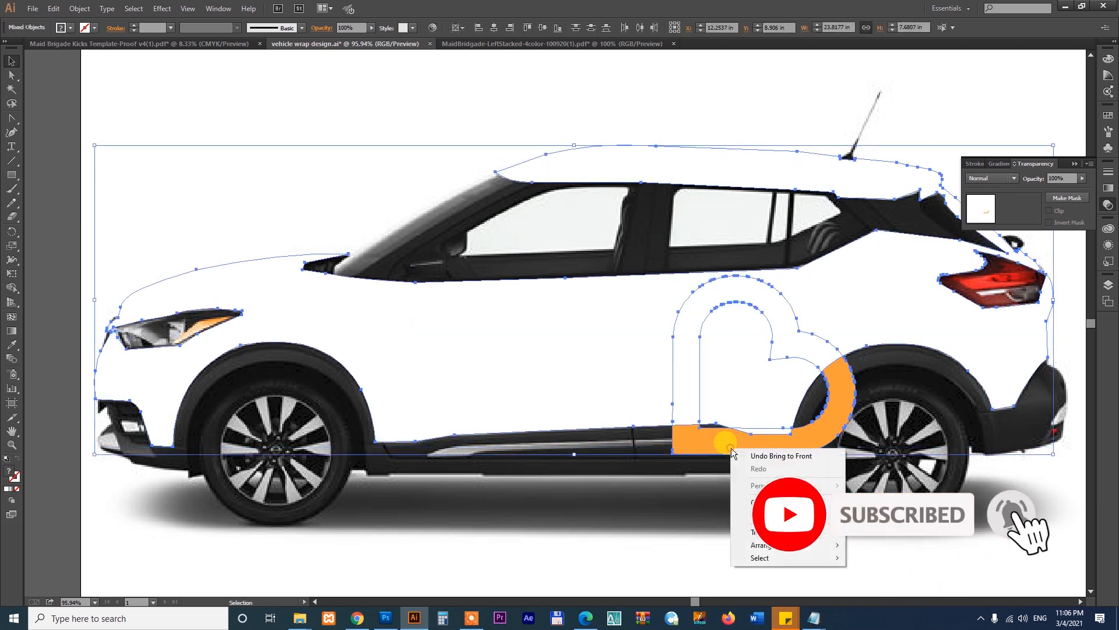
click(745, 512)
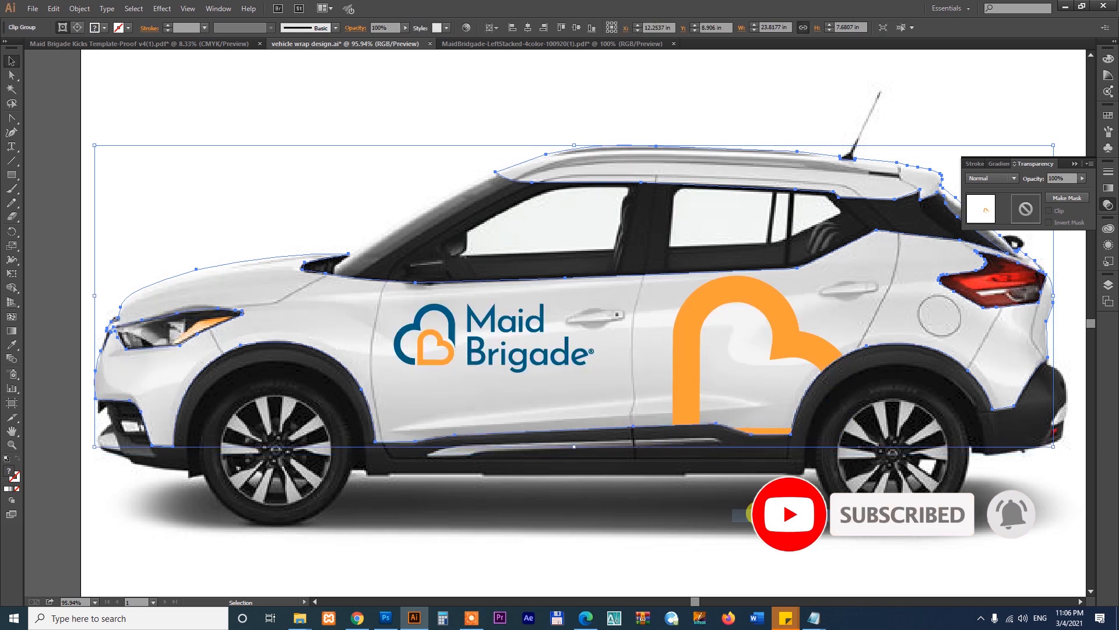
- Enlarge the clipped orange heart to about 5.08 in wide inside its mask and shift it slightly down on the rear door
double_click(682, 395)
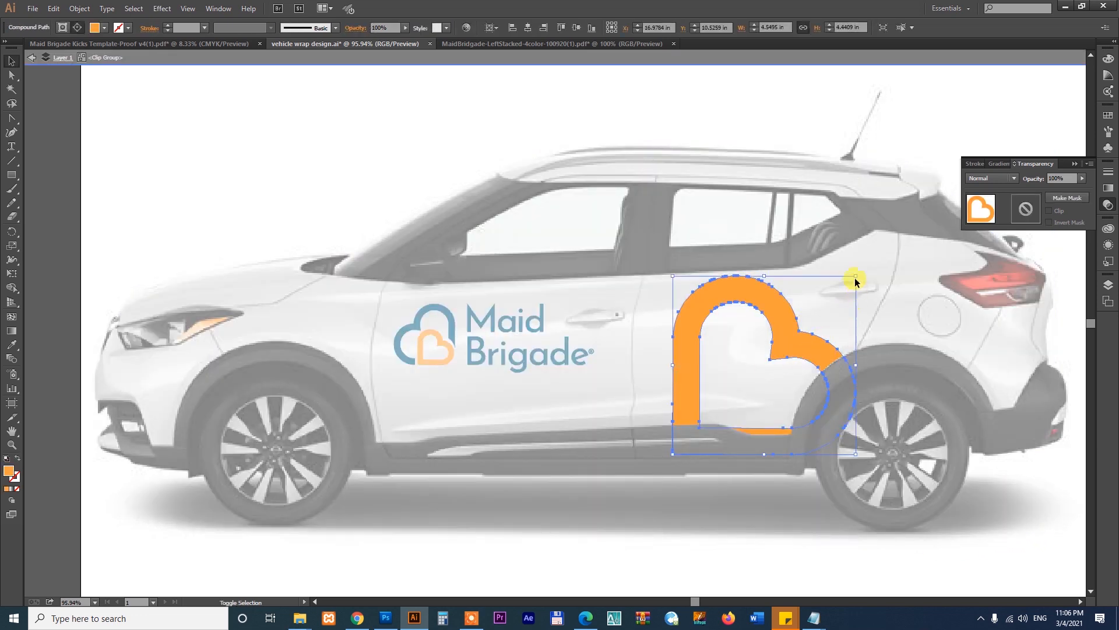
drag(856, 276, 862, 250)
drag(812, 332, 805, 361)
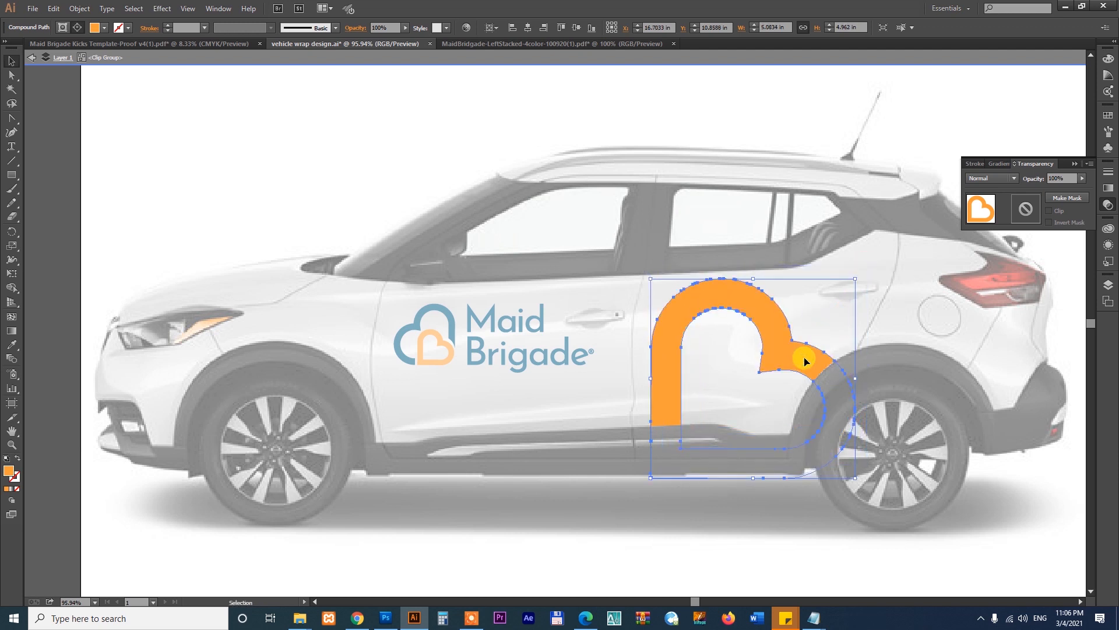
click(413, 521)
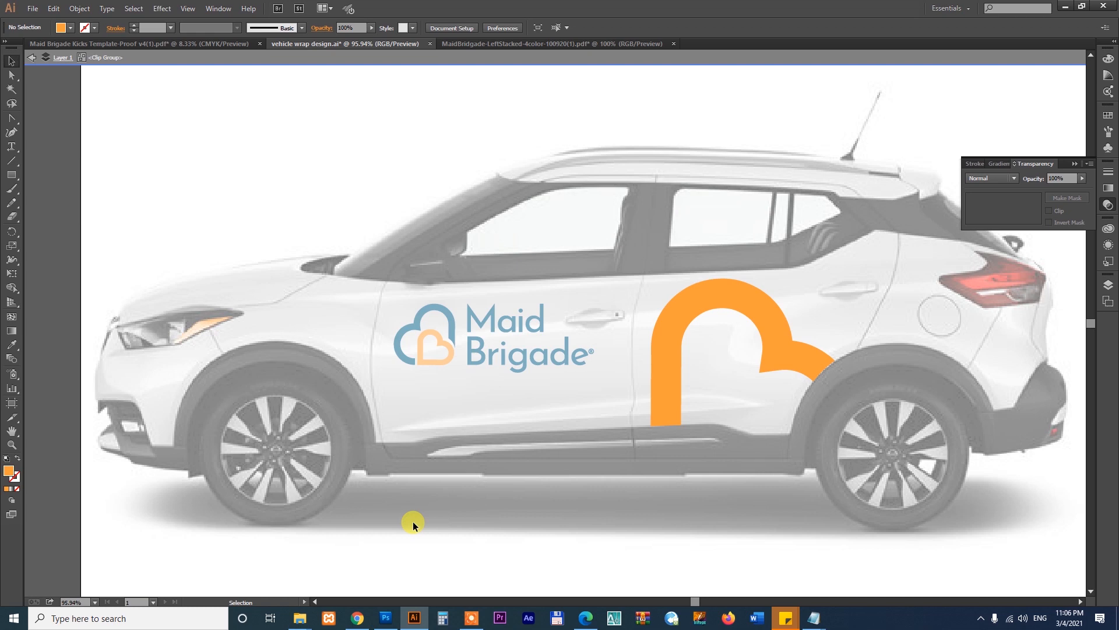
double_click(557, 334)
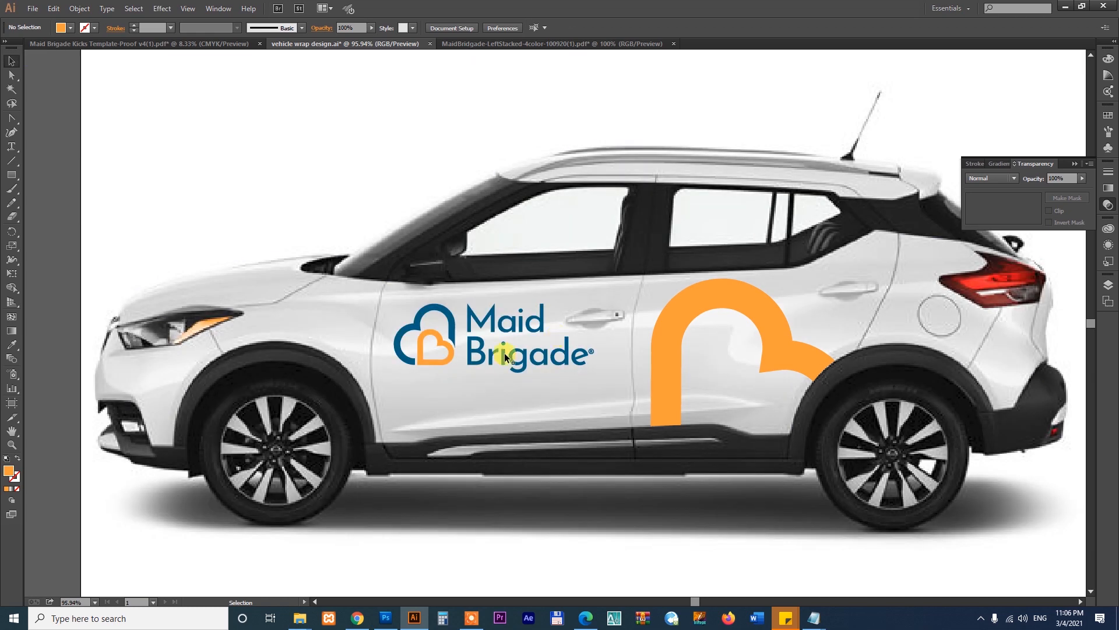
click(439, 364)
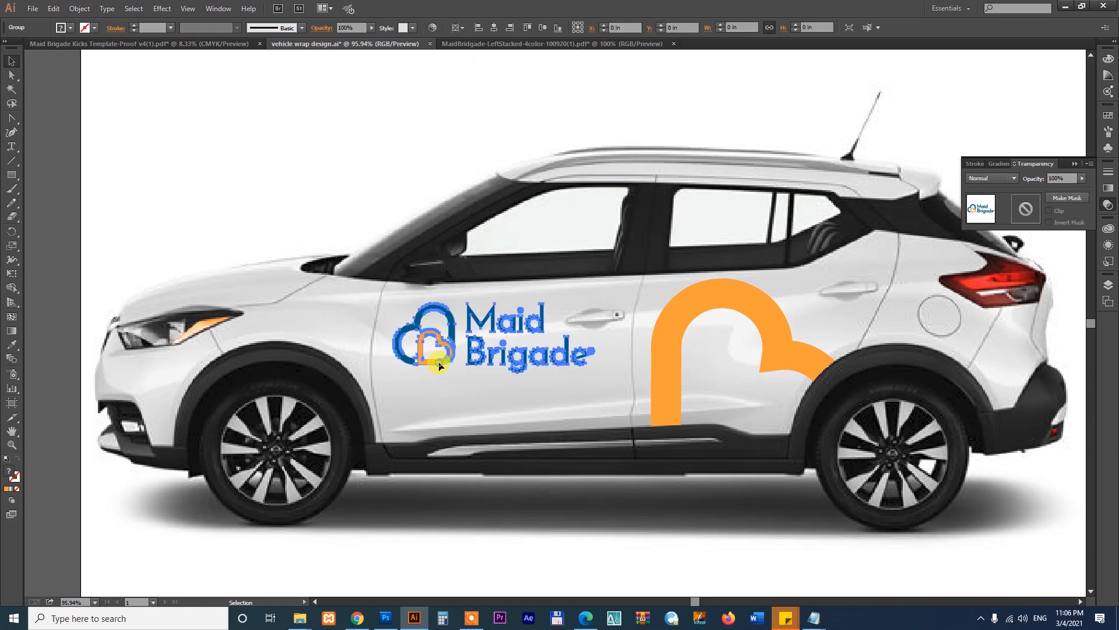
click(532, 467)
drag(646, 397, 577, 367)
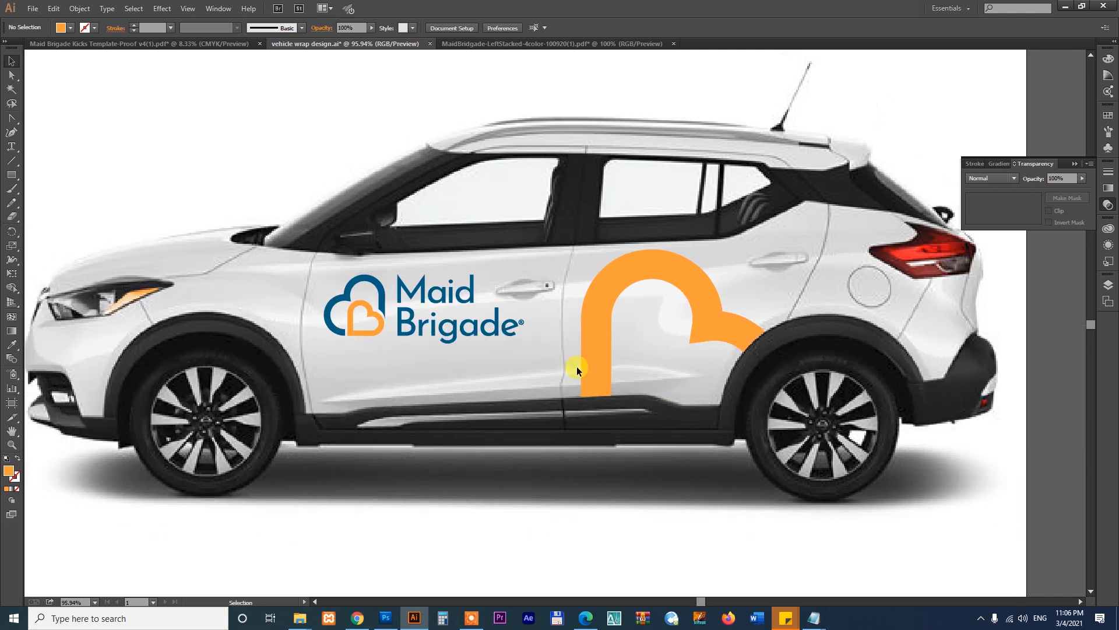
drag(744, 457, 804, 437)
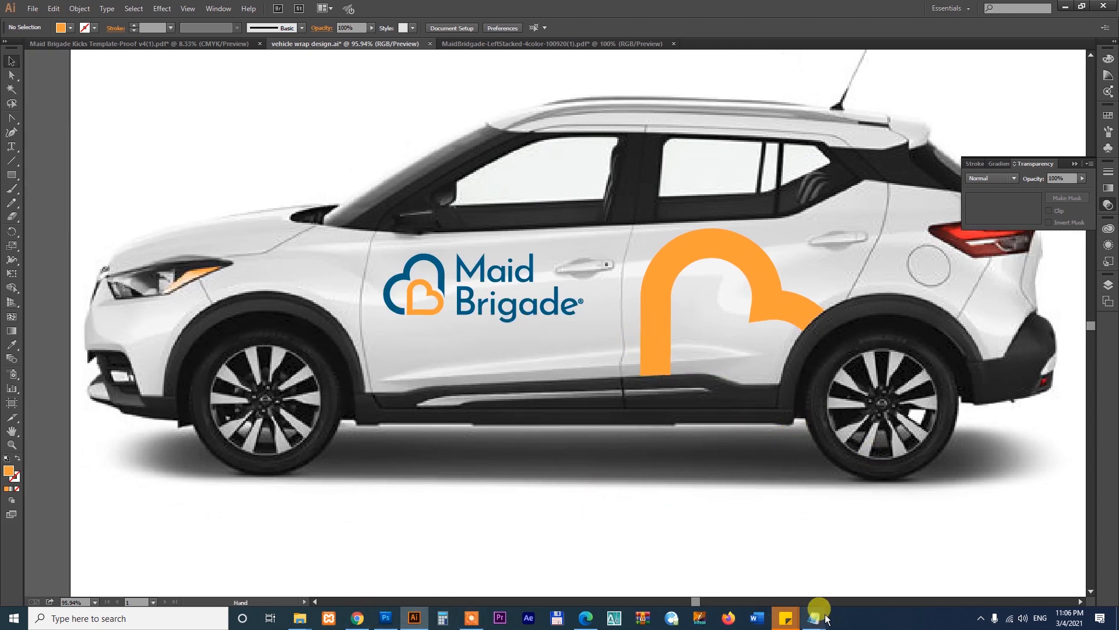
- Copy the phone number from the Notepad brief and paste it as text in Illustrator below the car
mouse_move(815, 620)
click(862, 569)
click(258, 262)
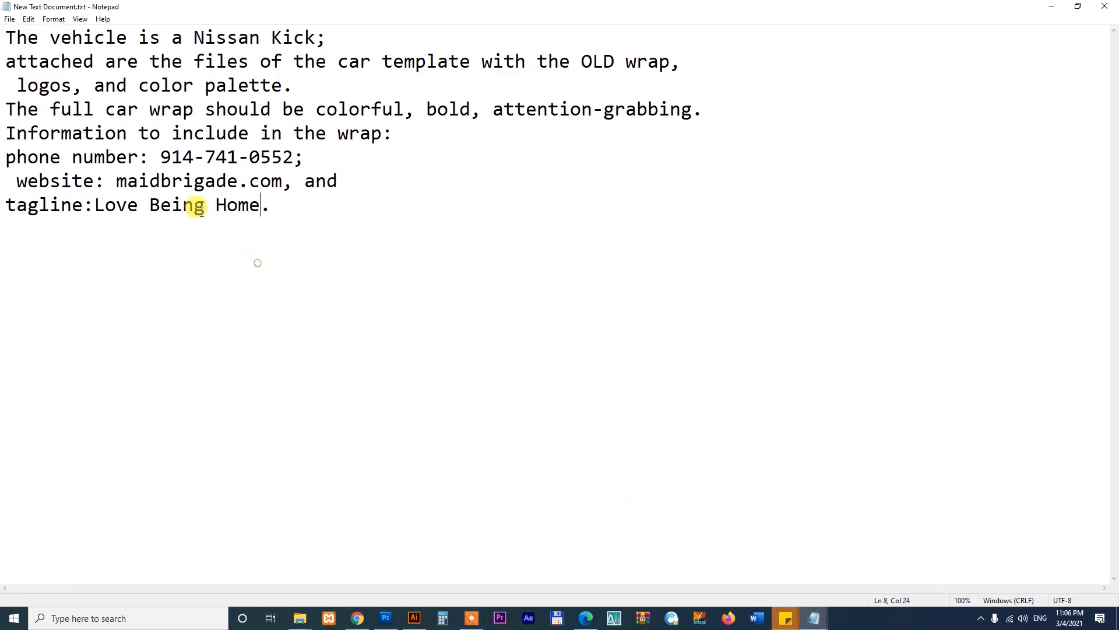
drag(159, 157, 285, 157)
key(ctrl+c)
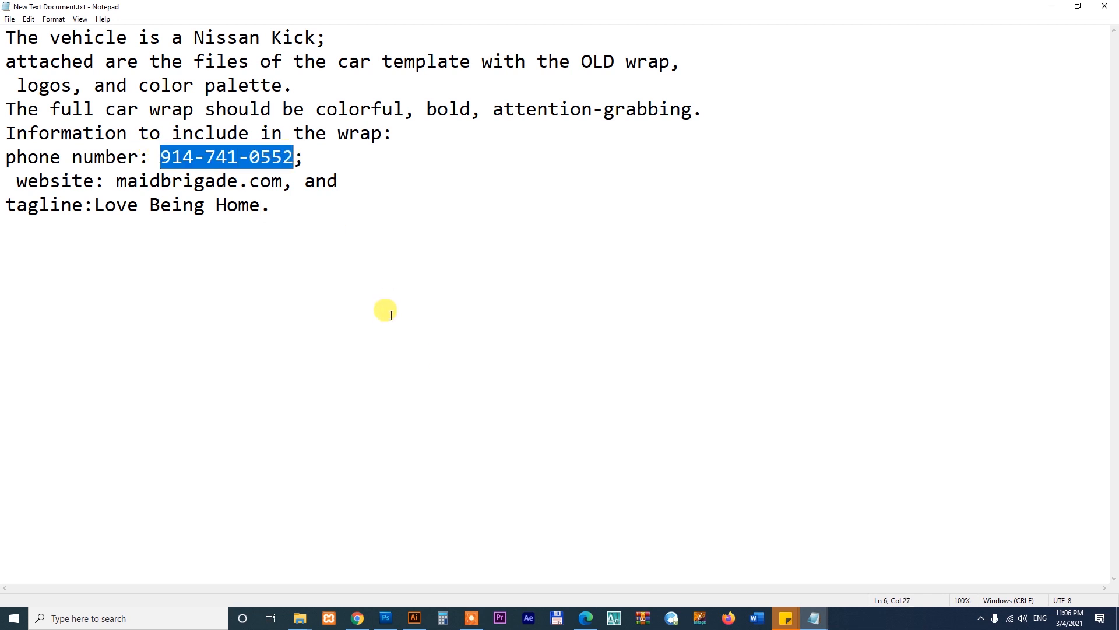
click(414, 618)
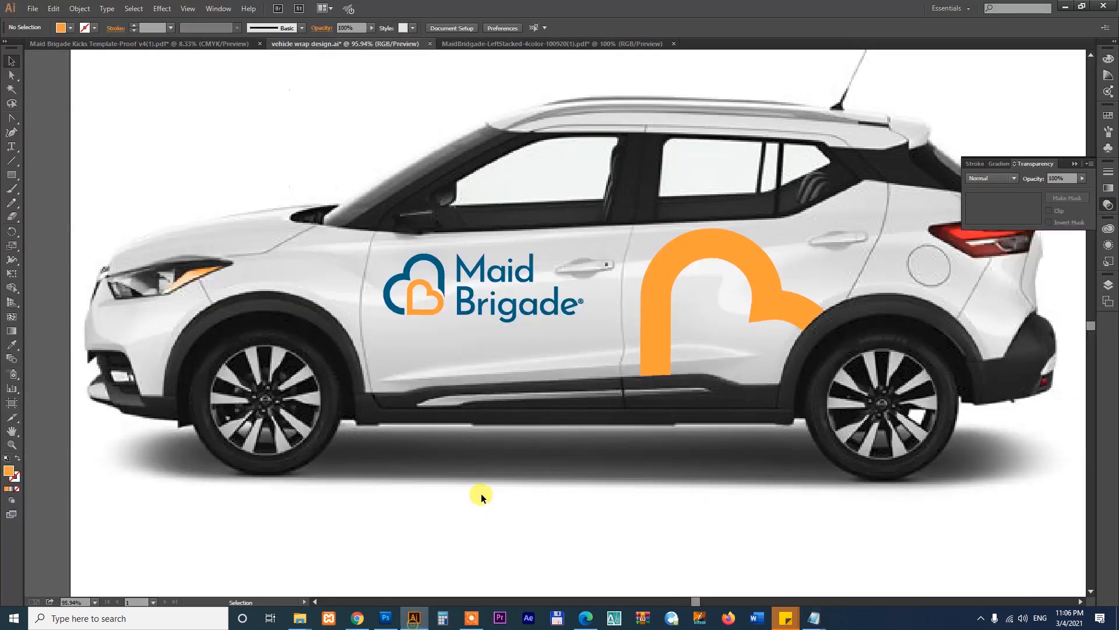
click(436, 530)
key(ctrl+v)
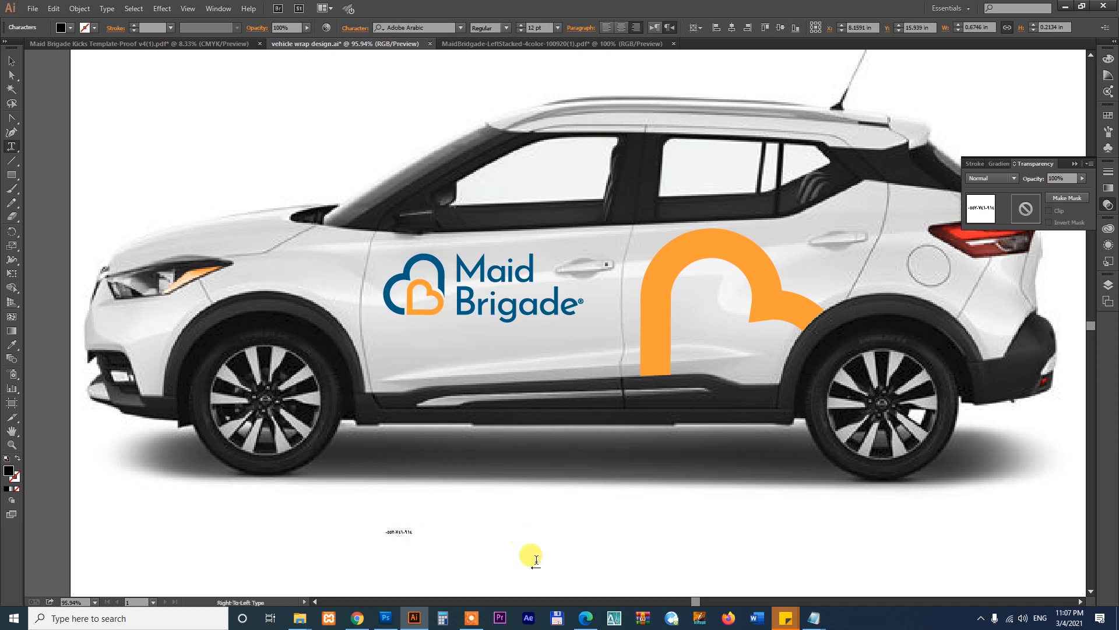
click(12, 62)
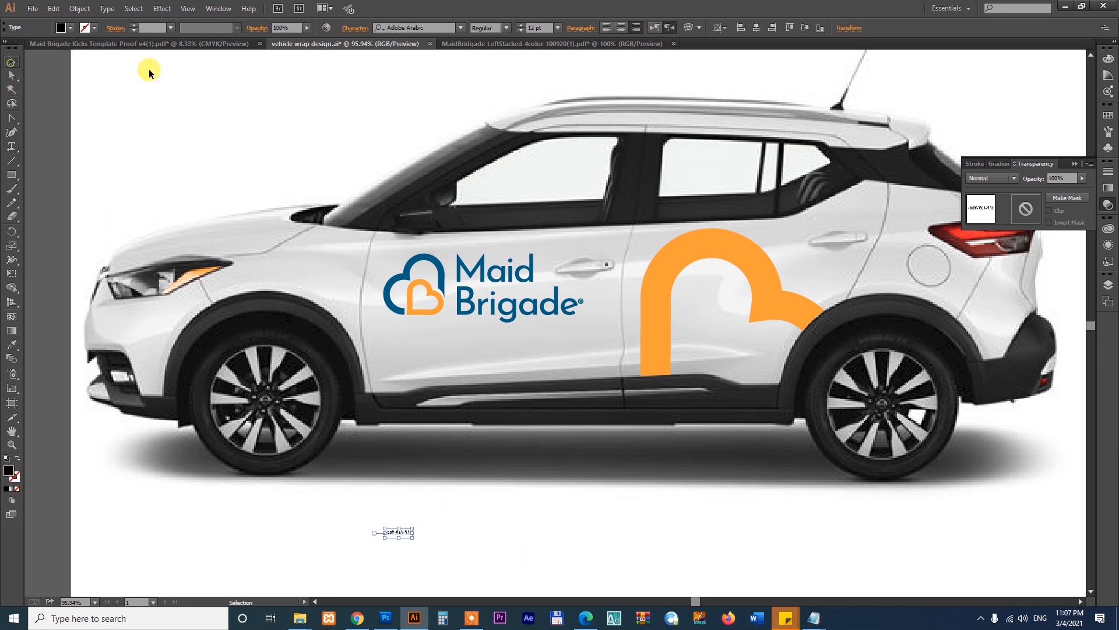
click(356, 31)
click(255, 184)
click(255, 183)
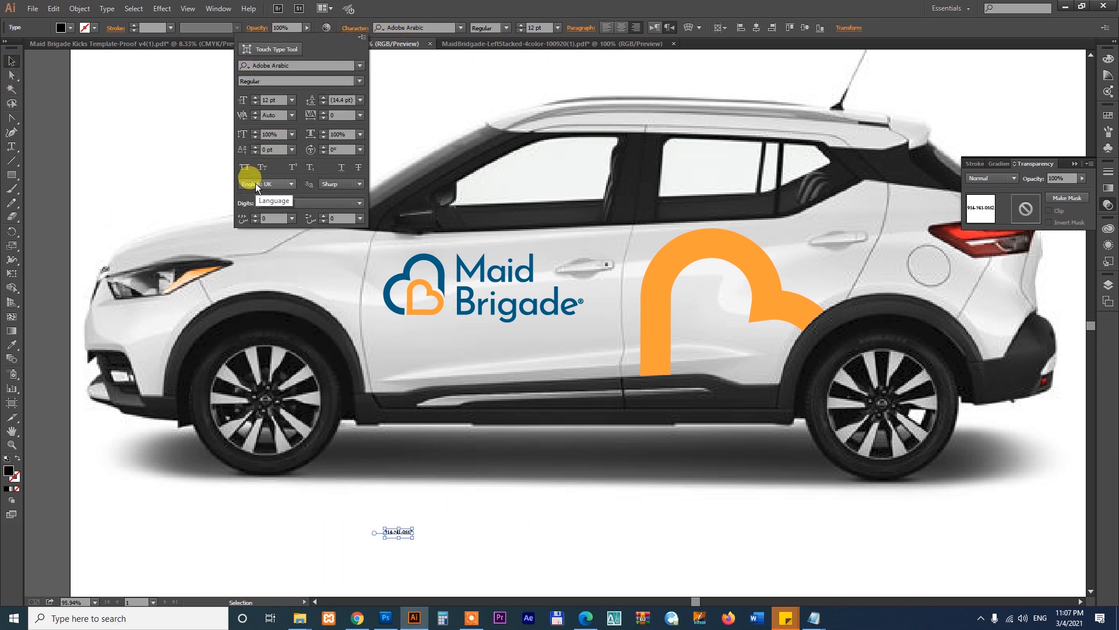
click(275, 202)
click(278, 217)
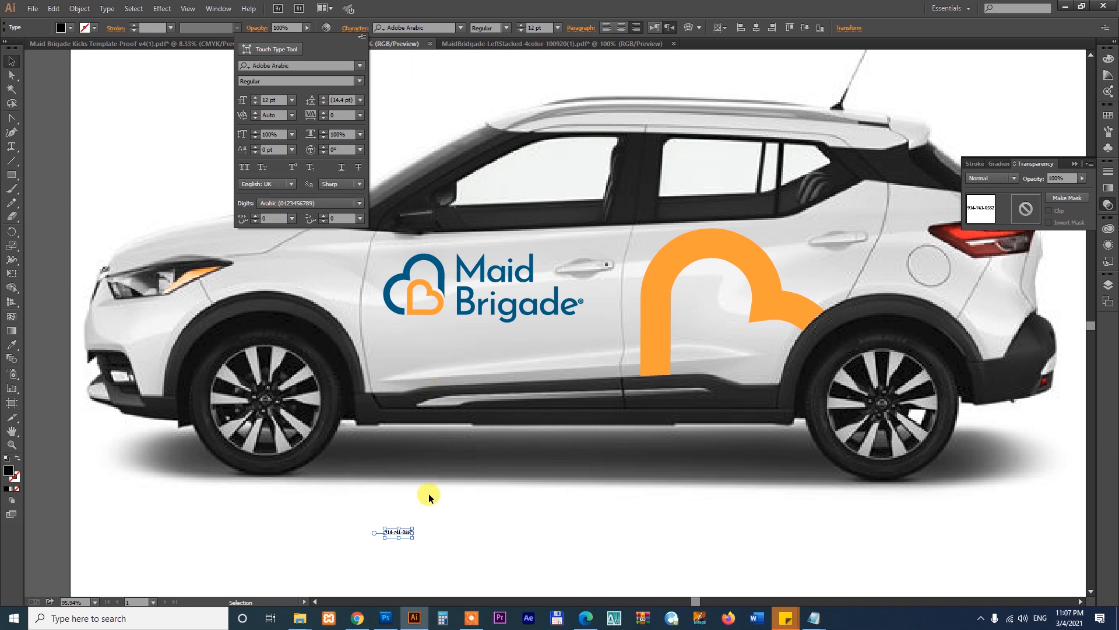
- Enlarge the phone number to about 75.67 pt and place it on the front door under the Maid Brigade logo
click(412, 525)
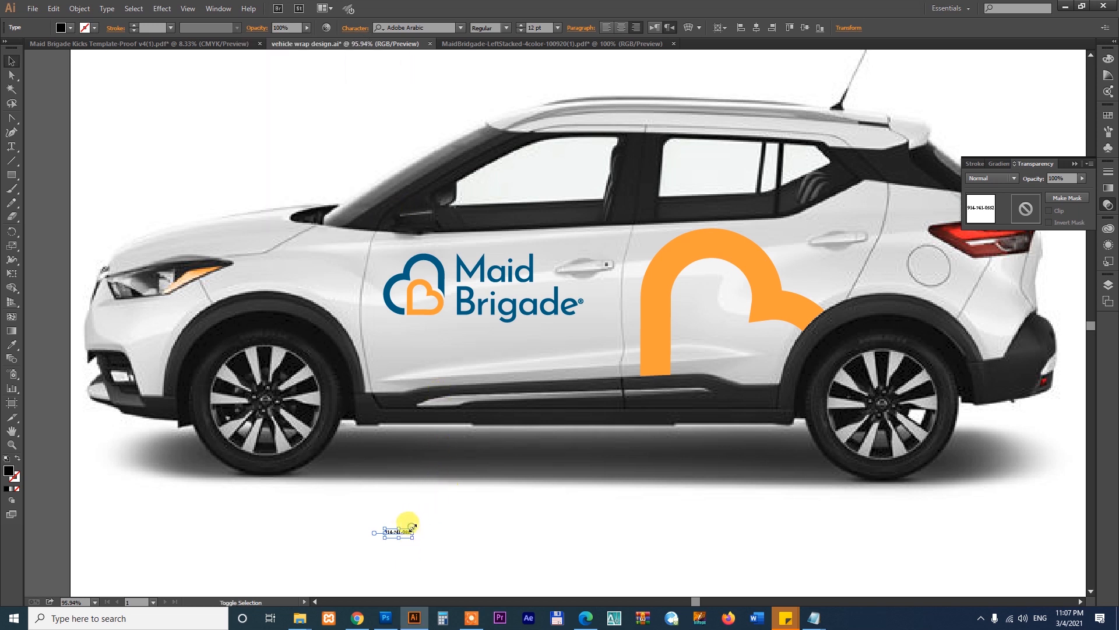
drag(412, 528, 477, 467)
drag(483, 527, 548, 349)
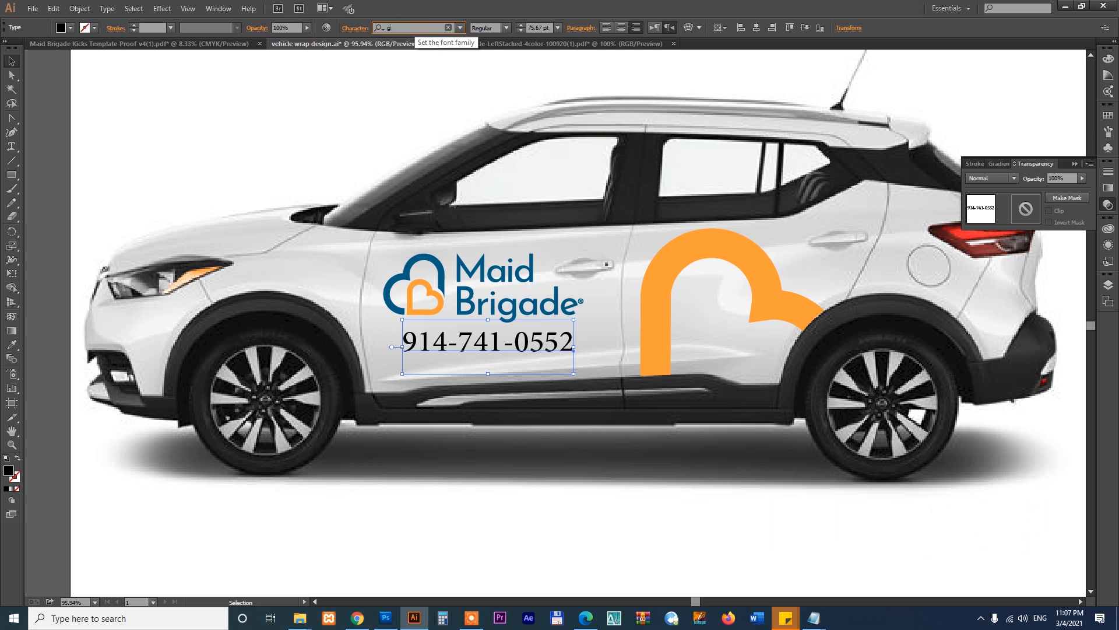
- Set the phone number in Gotham Bold and shift it slightly toward the rear of the car
text(got)
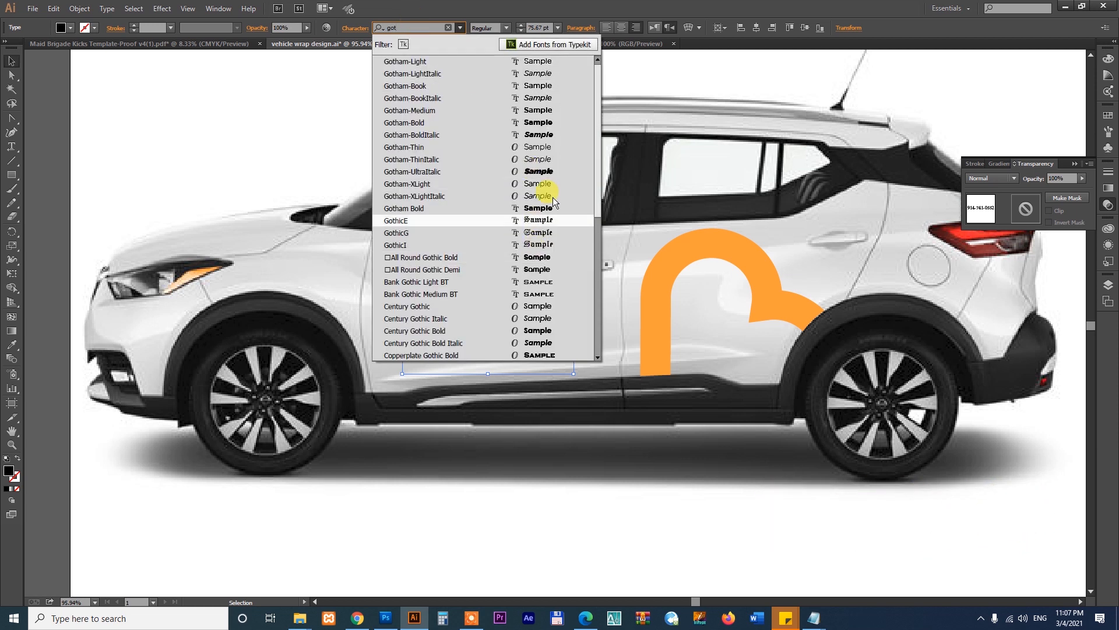
click(557, 134)
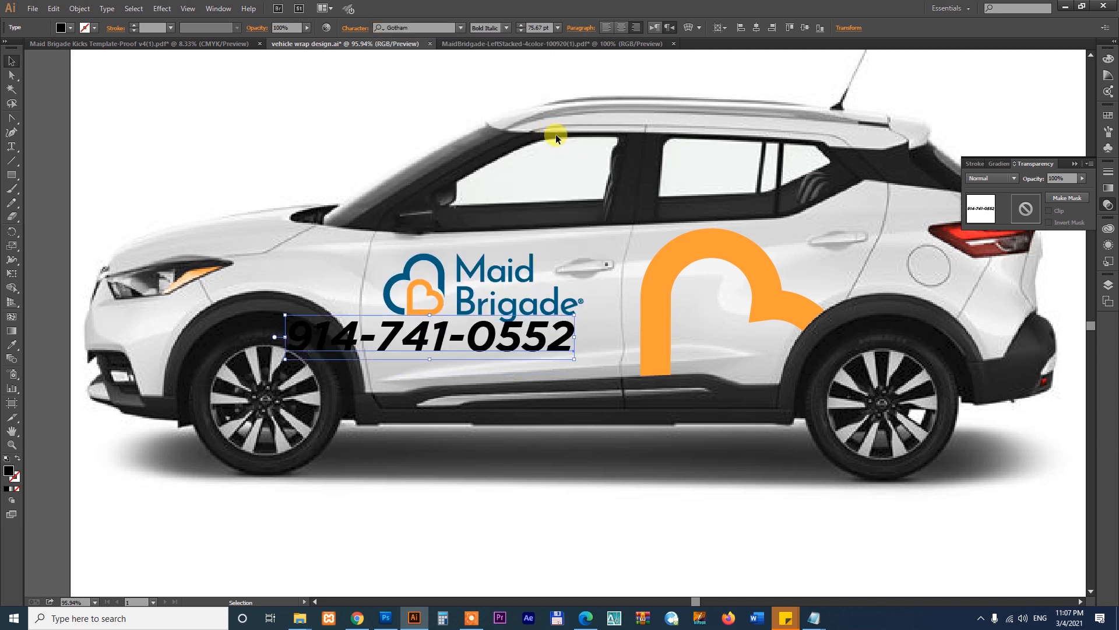
drag(566, 353, 608, 362)
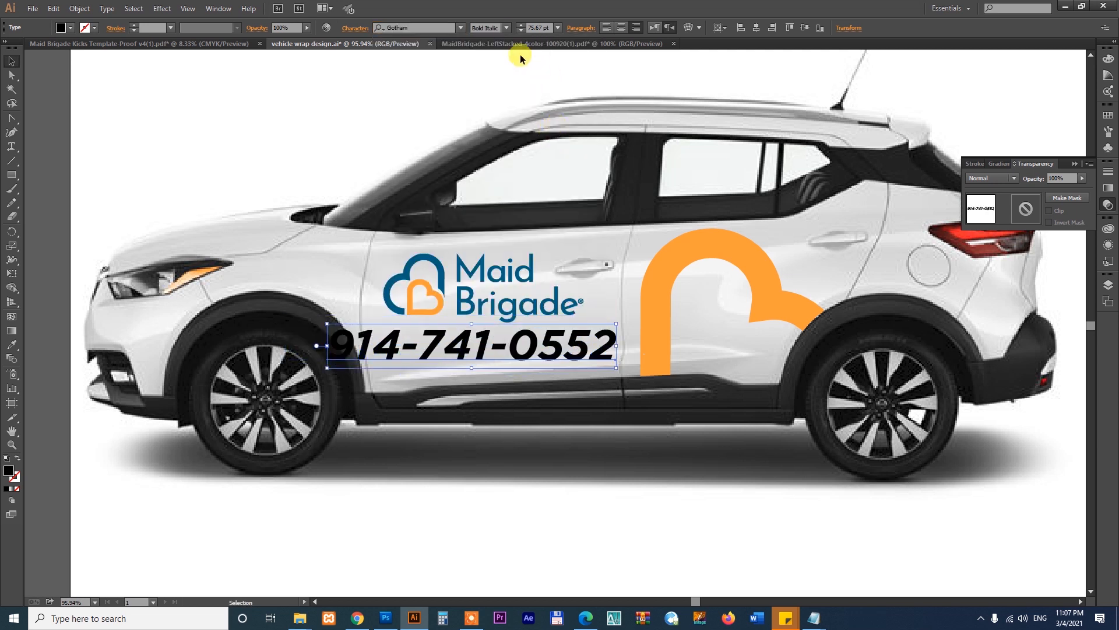
click(506, 28)
click(496, 104)
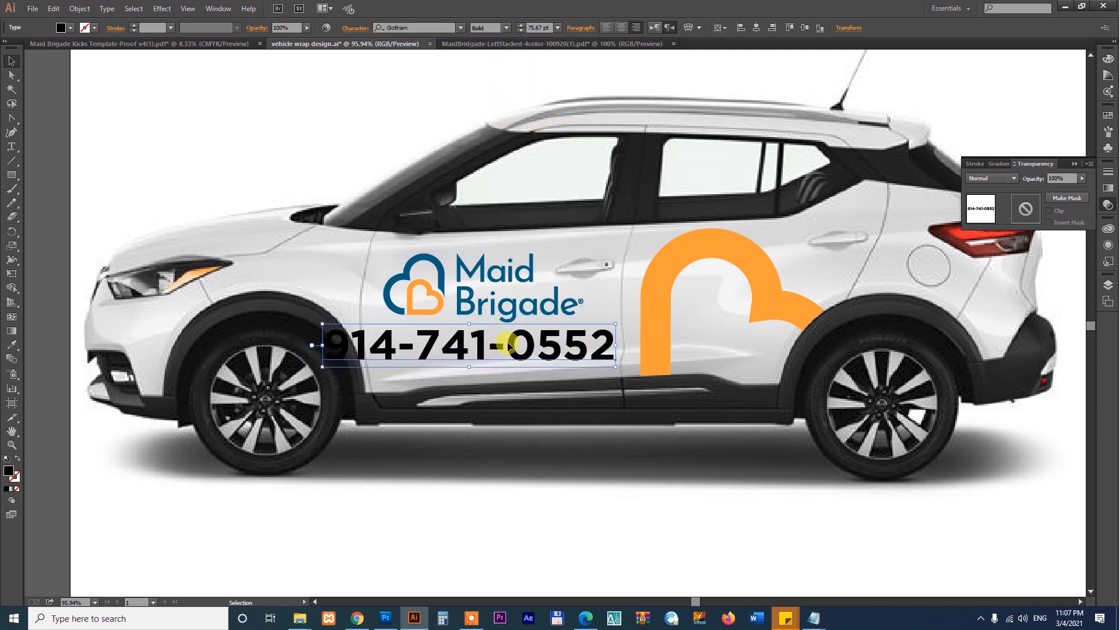
- Scale the phone number down proportionally to about 55.37 pt so it fits beneath the logo on the front door
drag(325, 367, 380, 356)
key(z)
drag(267, 194, 765, 403)
- Copy the website address maidbrigade.com from the Notepad brief and return to Illustrator
mouse_move(815, 623)
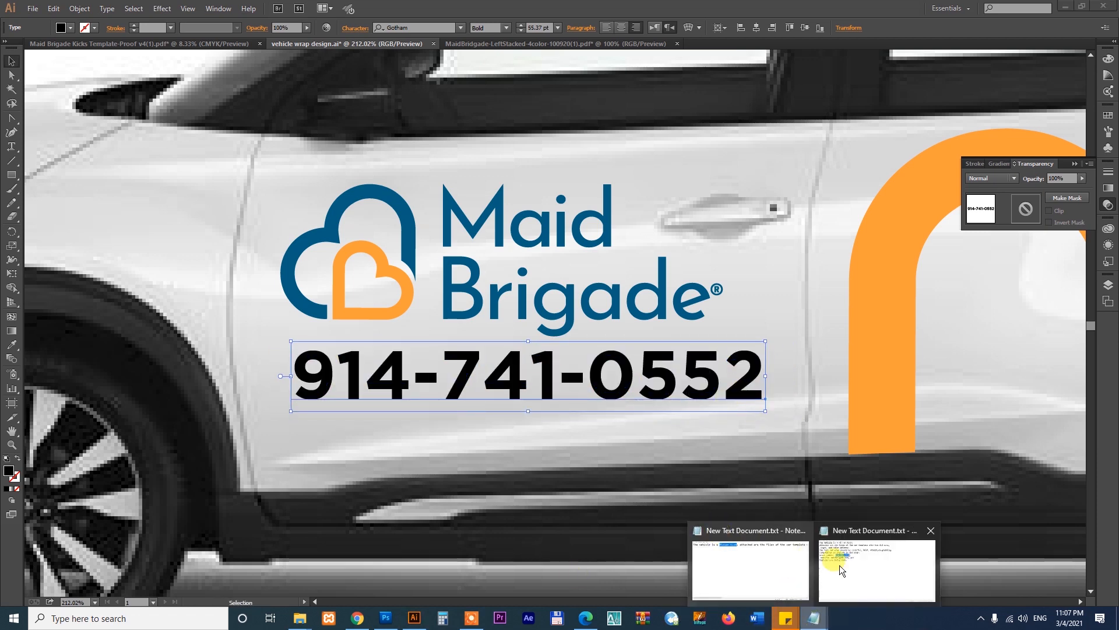
click(877, 561)
click(425, 293)
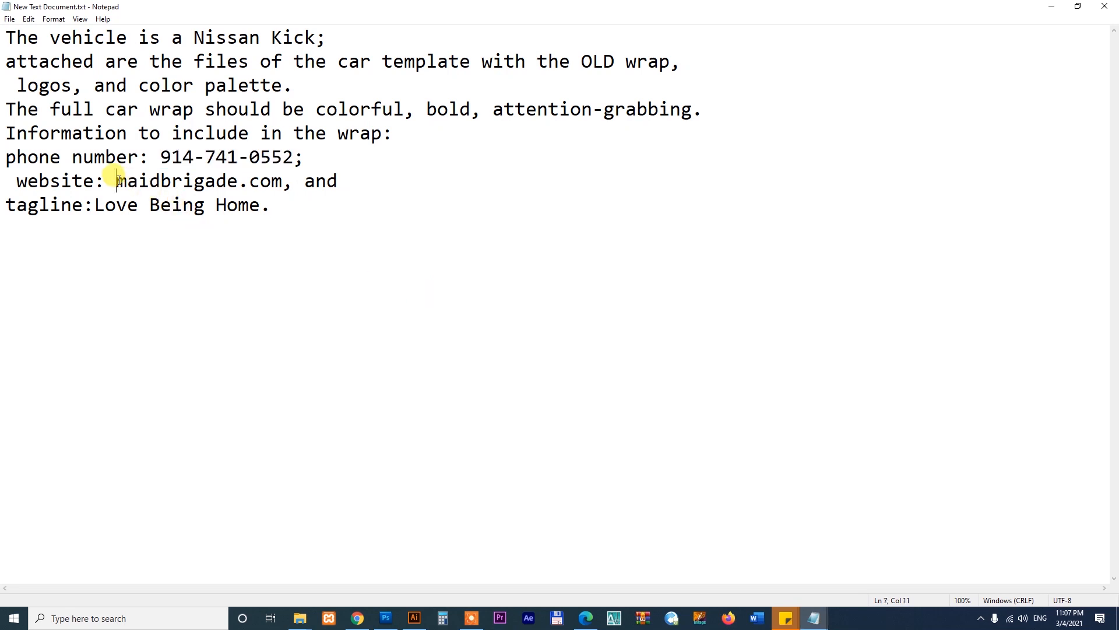
drag(117, 181, 273, 181)
click(414, 618)
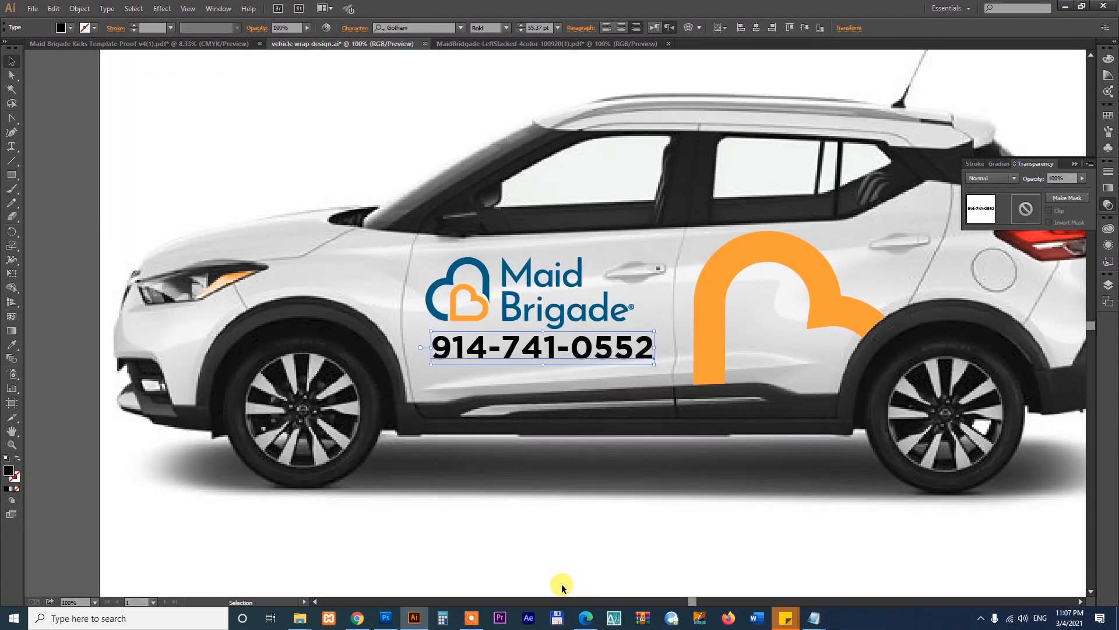
- Raise the logo slightly on the front door and duplicate the phone number text just below the original
click(362, 316)
drag(265, 207, 838, 441)
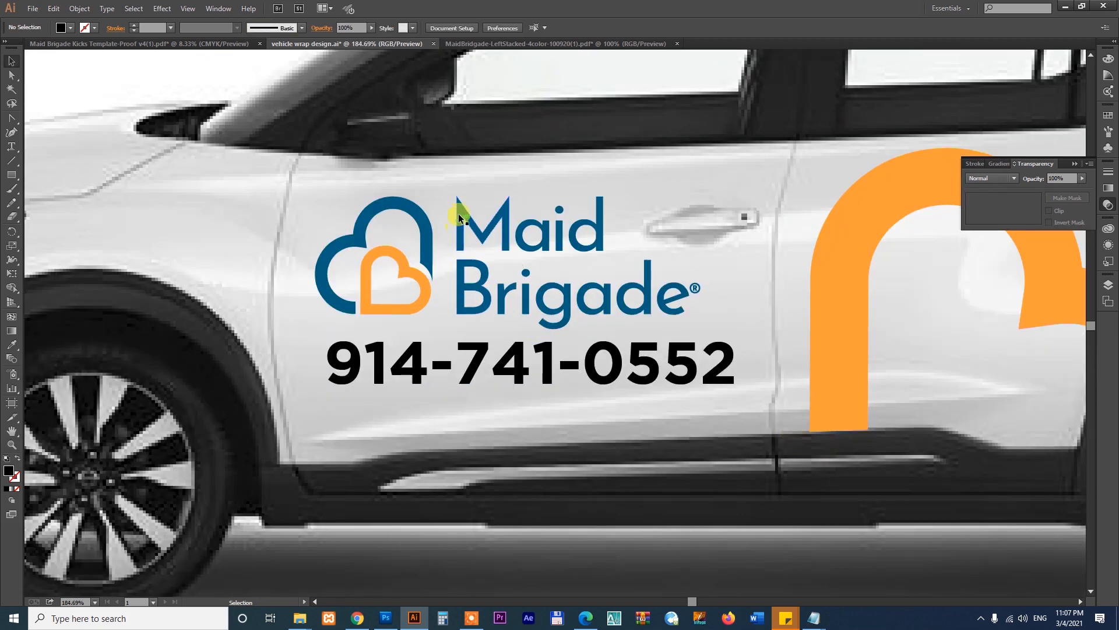
drag(459, 218, 469, 202)
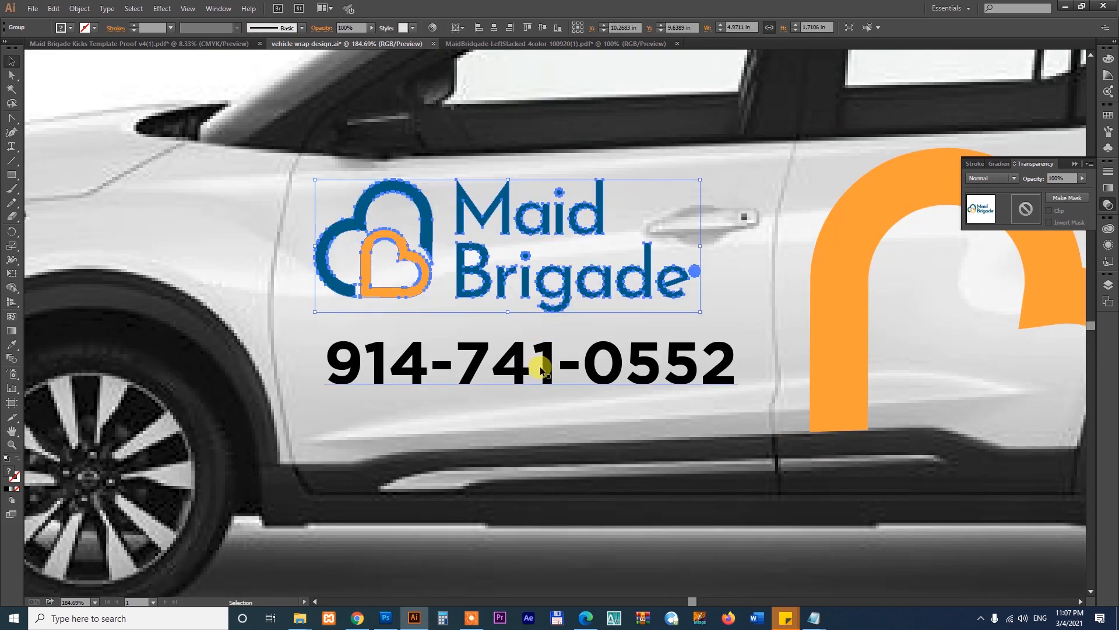
drag(541, 369, 546, 406)
- Replace the lower text copy with maidbrigade.com and scale it to about 42.84 pt, matching the phone number's width
key(t)
click(618, 436)
key(ctrl+a)
text(maidbrigade.com)
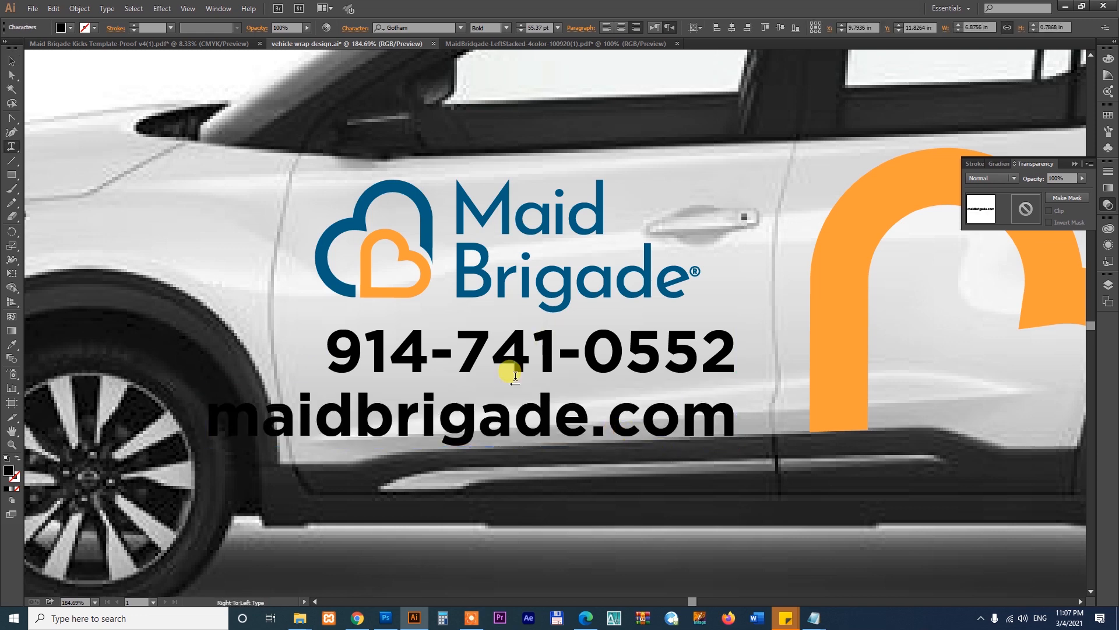
click(11, 62)
click(279, 430)
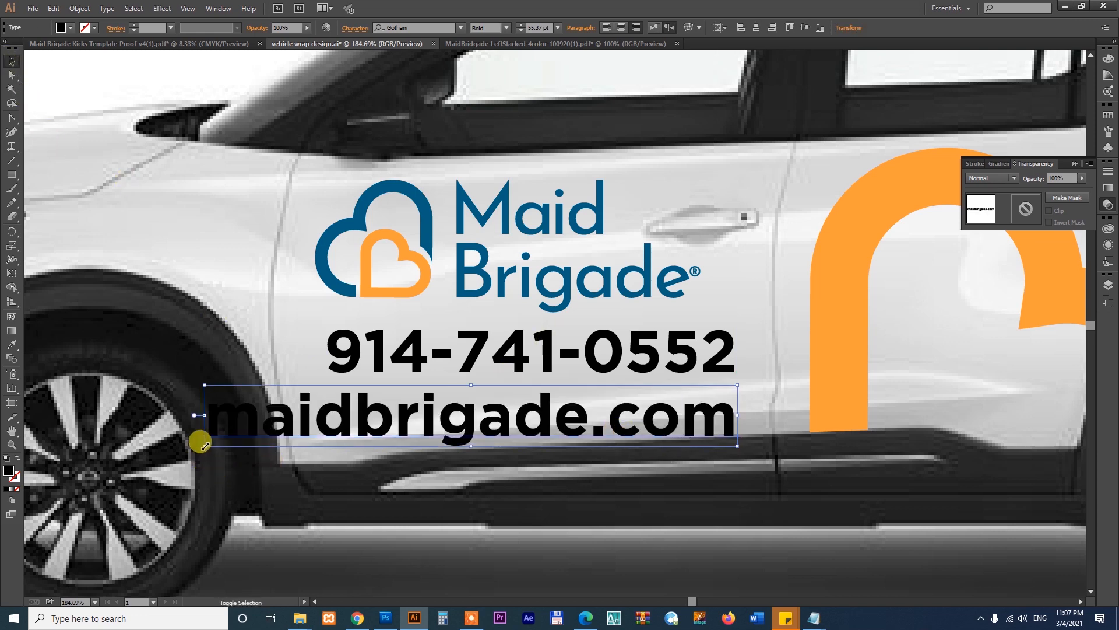
drag(205, 446, 325, 432)
scroll(589, 402, down, 2)
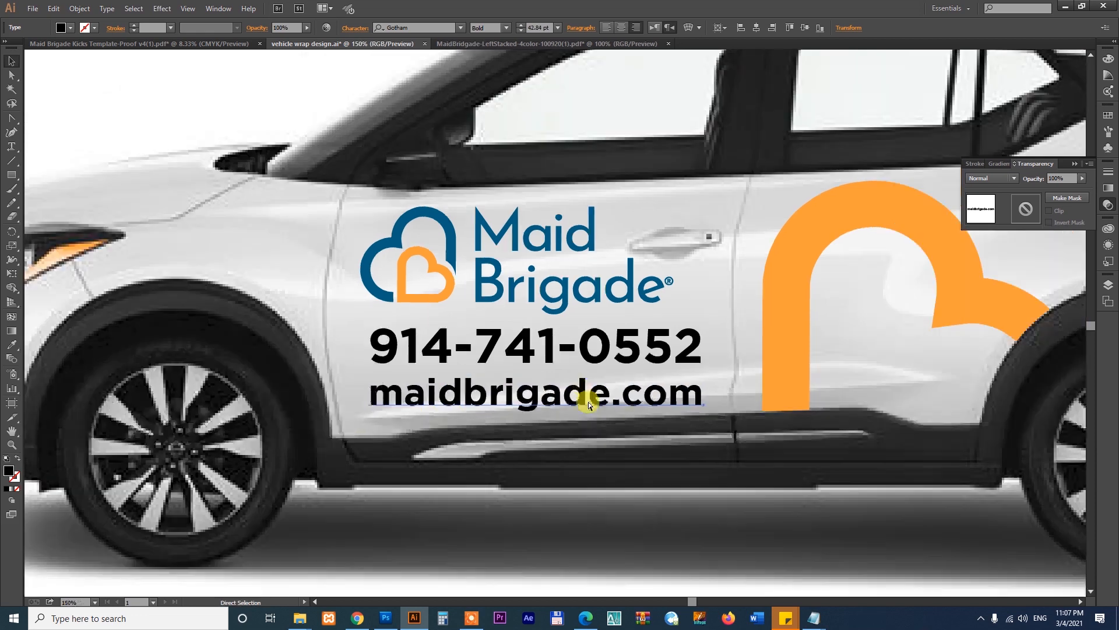
- Move the maidbrigade.com text to the front fender above the wheel and shrink it to fit between headlight and door
drag(579, 340, 627, 404)
key(z)
drag(175, 315, 823, 555)
key(v)
click(729, 374)
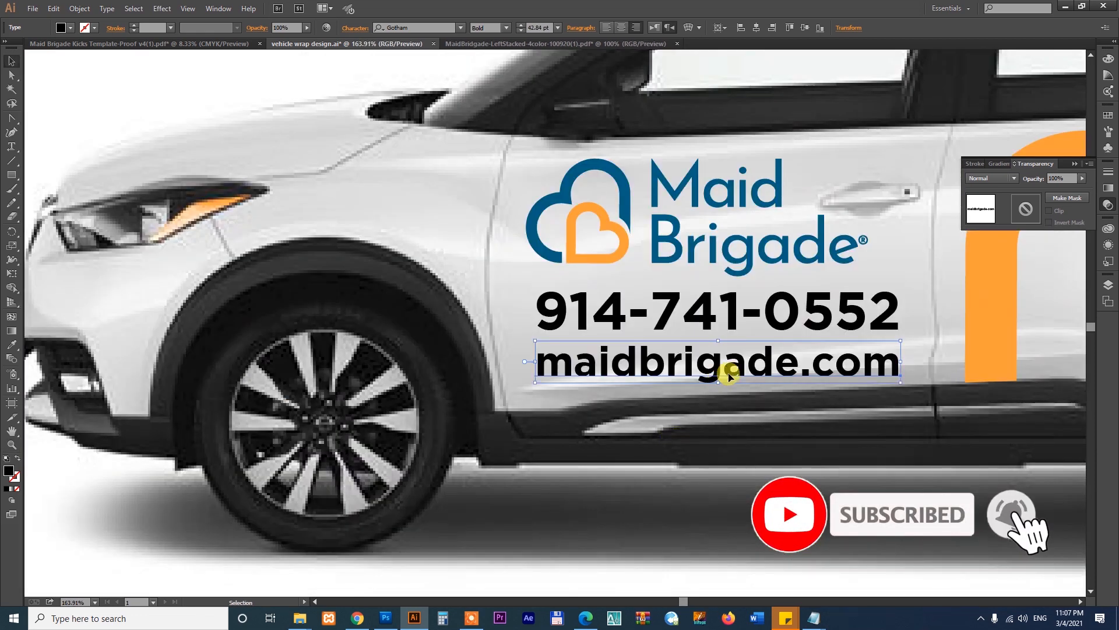
drag(706, 380, 304, 240)
drag(498, 242, 437, 219)
click(823, 494)
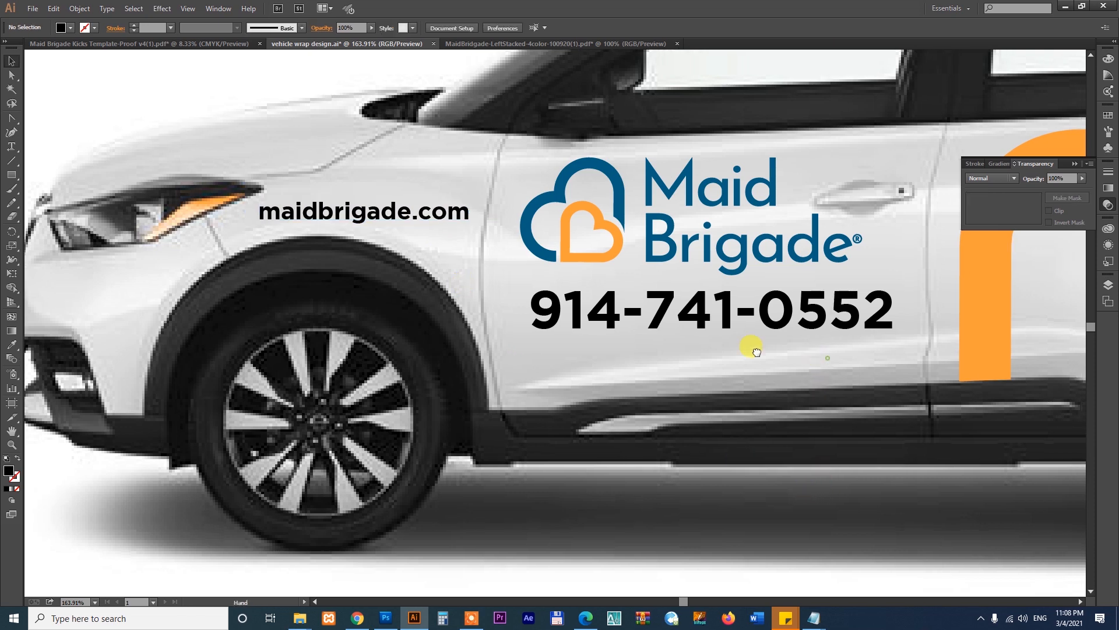
- Switch to the Notepad brief to get the next piece of wrap text
drag(750, 345, 545, 380)
key(ctrl+1)
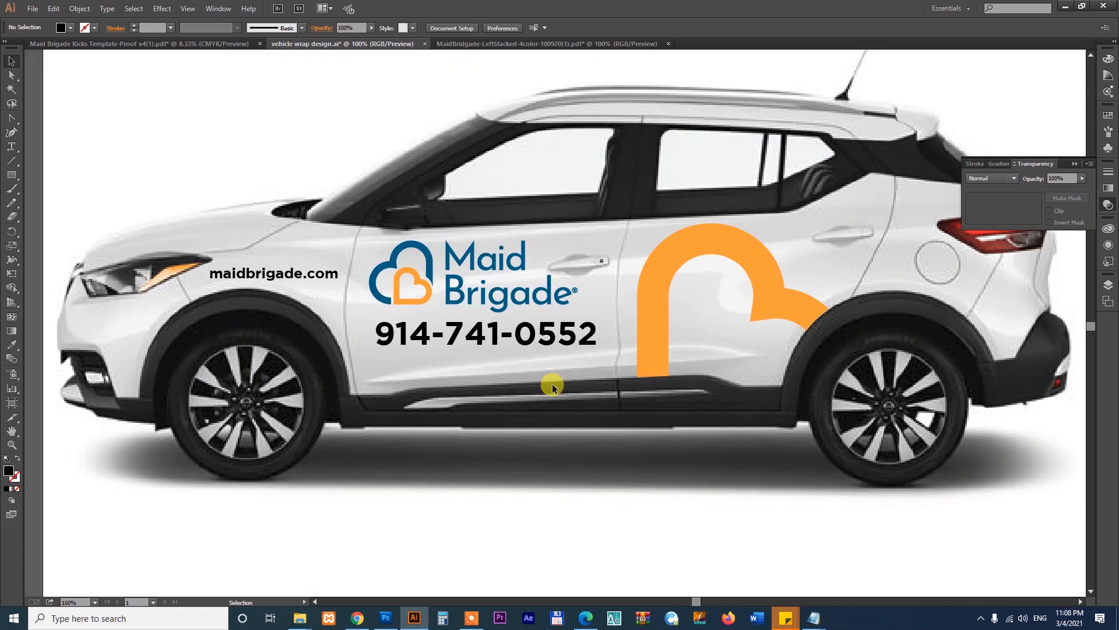
key(ctrl+minus)
drag(530, 363, 547, 377)
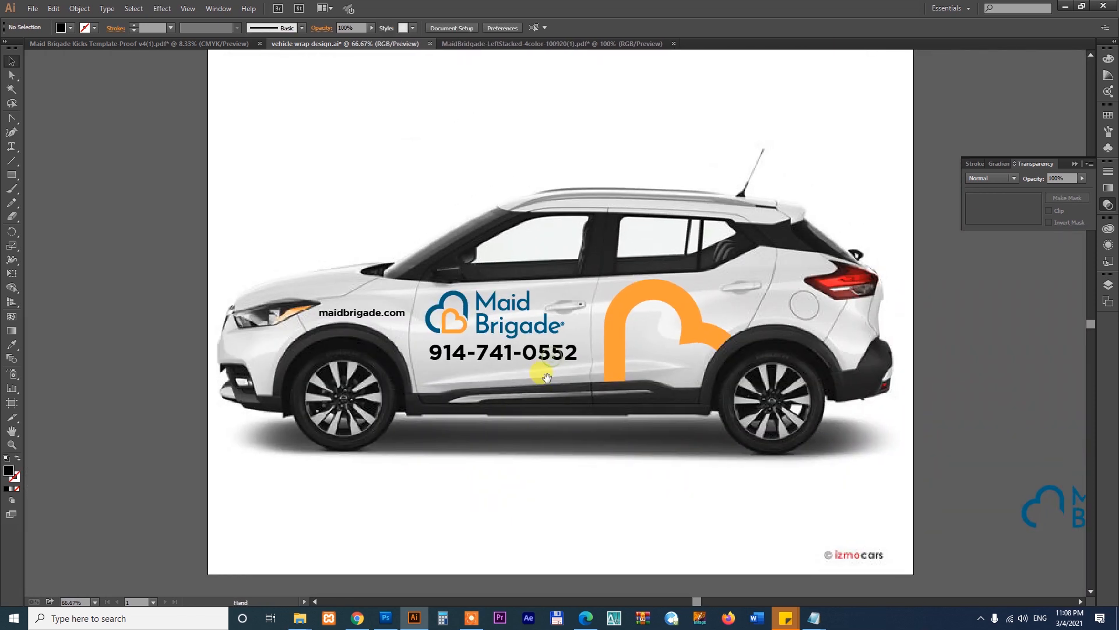
mouse_move(812, 618)
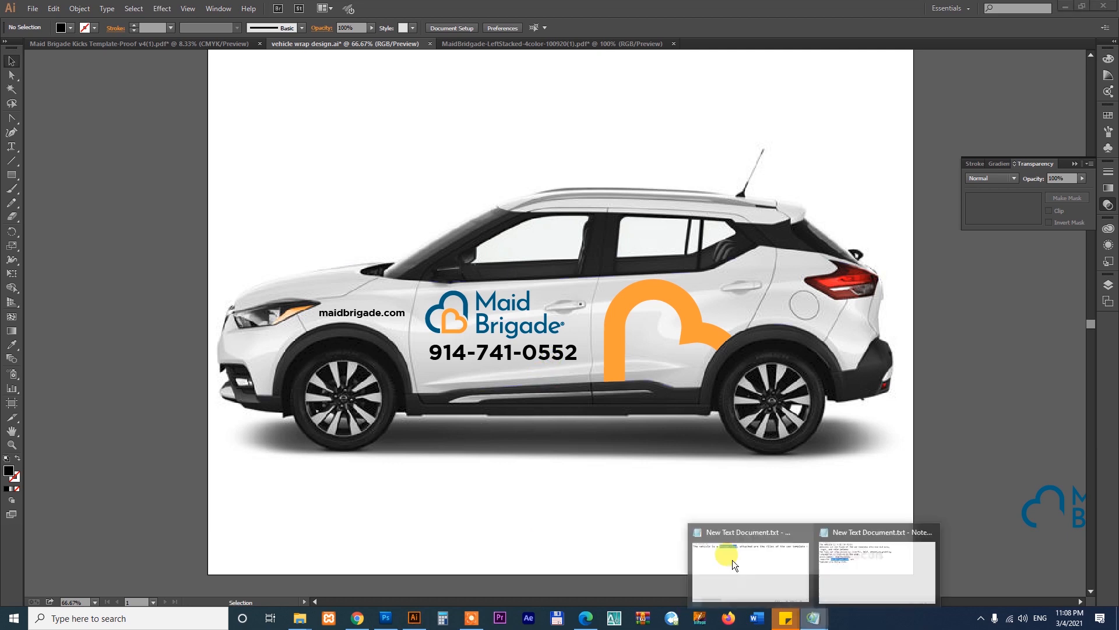
- Copy the tagline "Love Being Home" from the Notepad brief and return to Illustrator
click(858, 546)
click(428, 217)
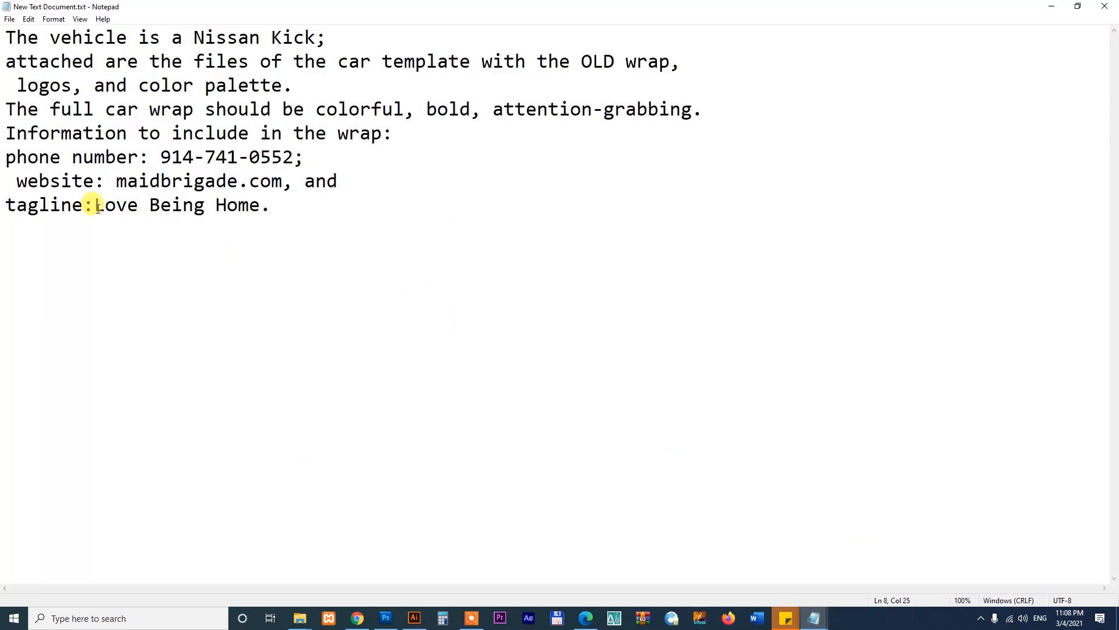
drag(96, 207, 250, 206)
key(alt+Tab)
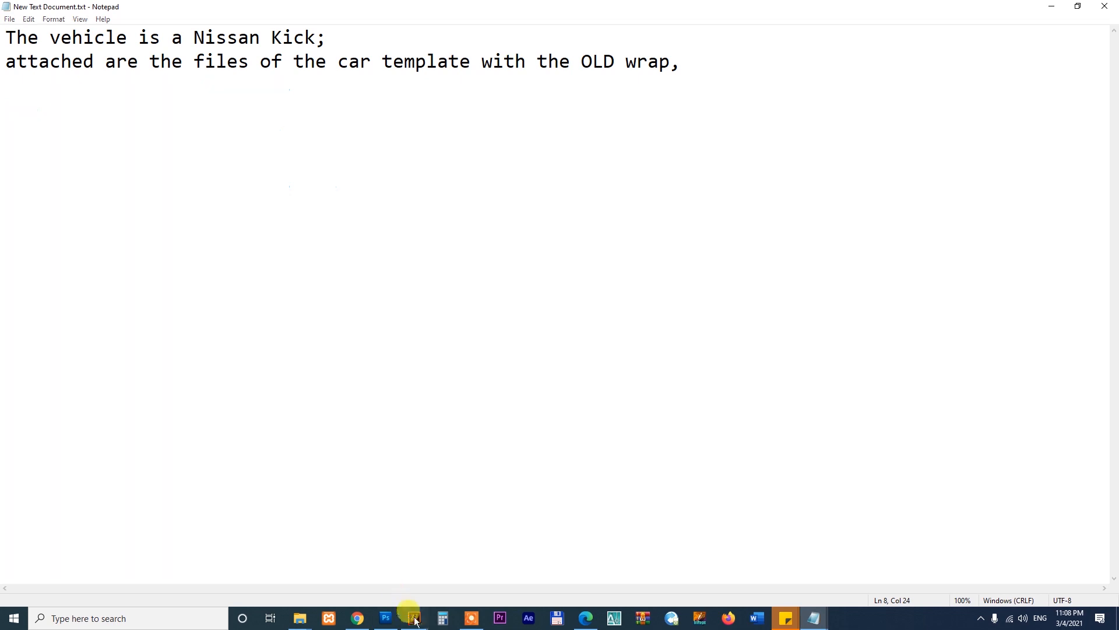
- Shift the orange heart inside its clip group slightly up and toward the front of the car, and exit isolation
key(z)
scroll(824, 457, up, 3)
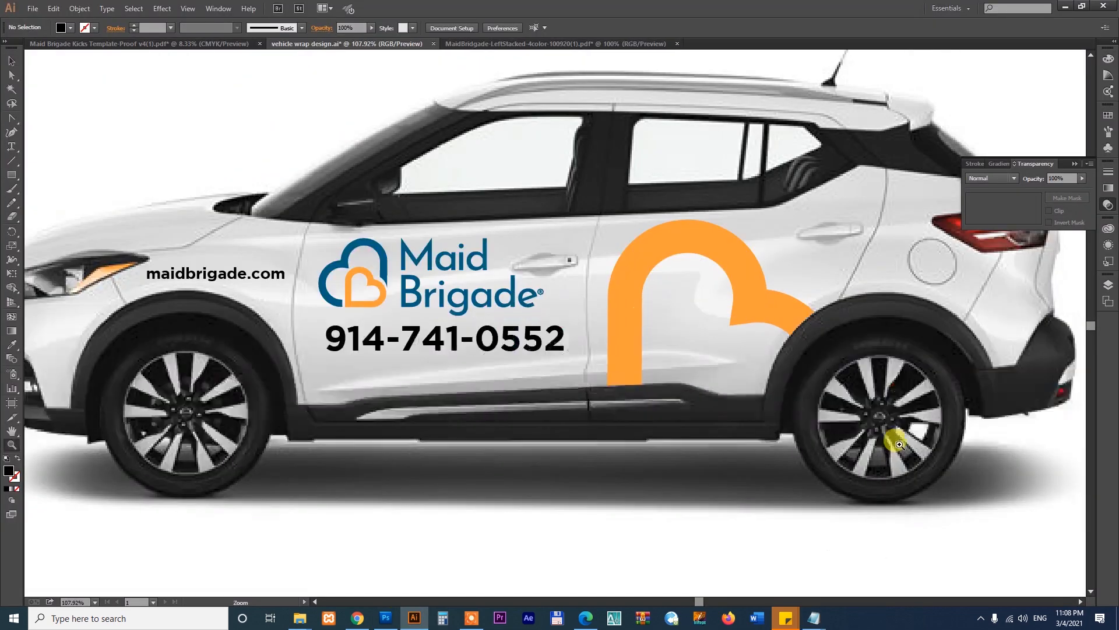
scroll(827, 402, up, 3)
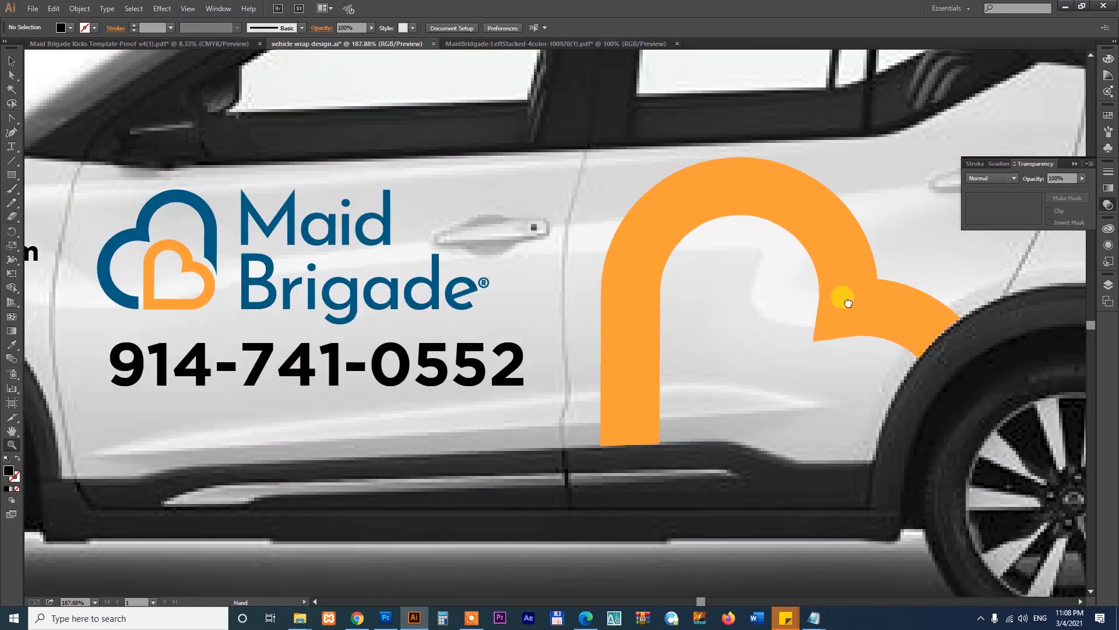
key(v)
click(650, 260)
double_click(651, 260)
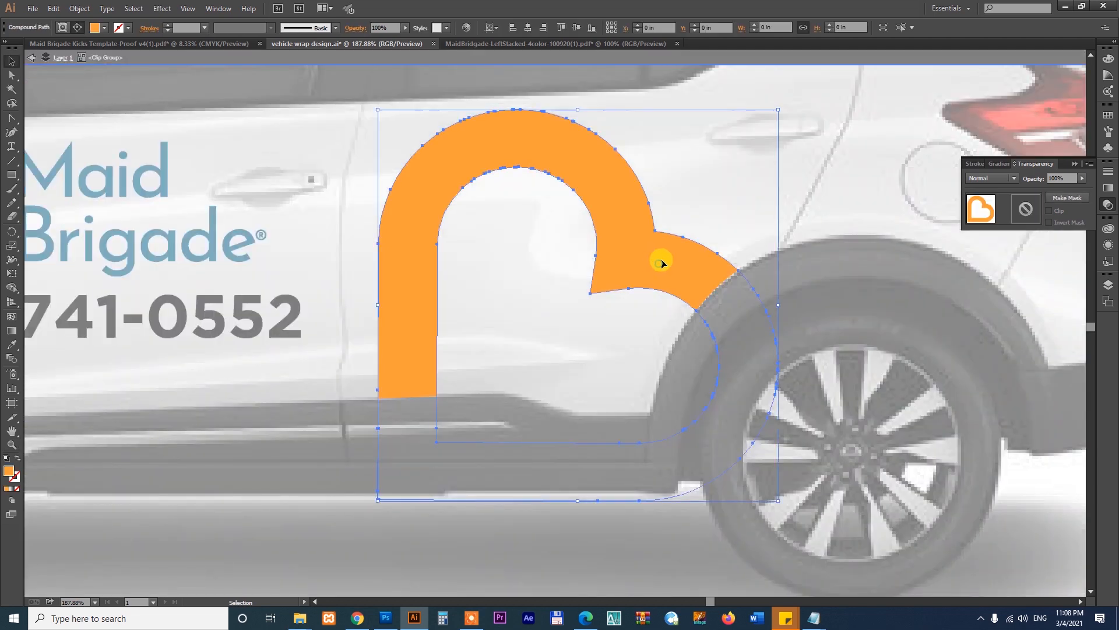
drag(664, 261, 644, 253)
click(512, 283)
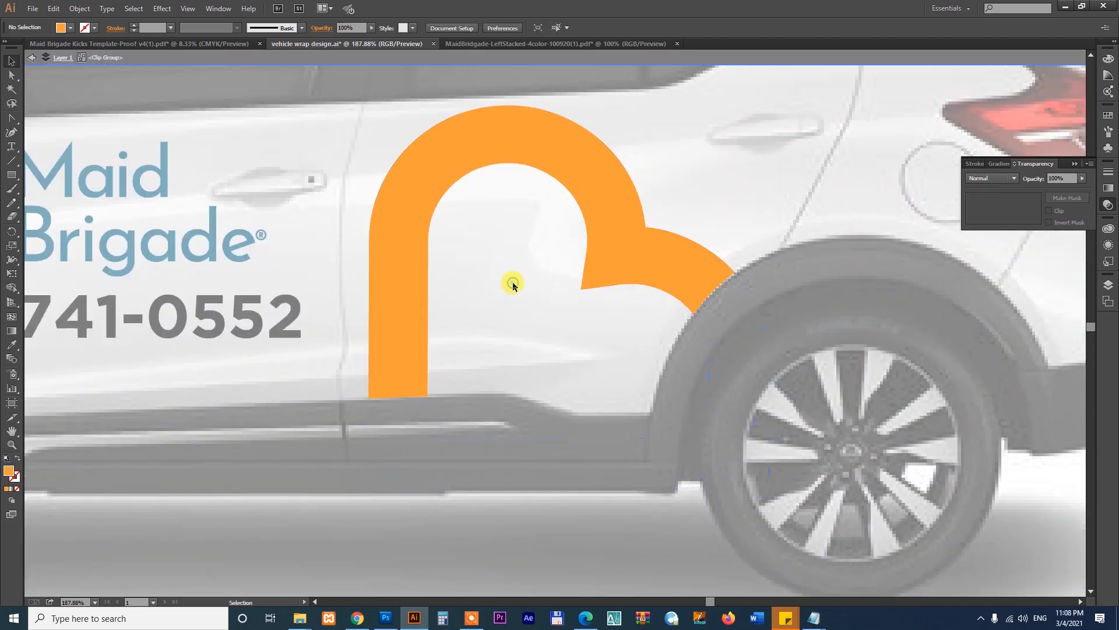
key(Escape)
- Paste the tagline "Love Being Home" as text over the rear door and scale it up to about 36 pt
key(t)
click(482, 254)
key(ctrl+v)
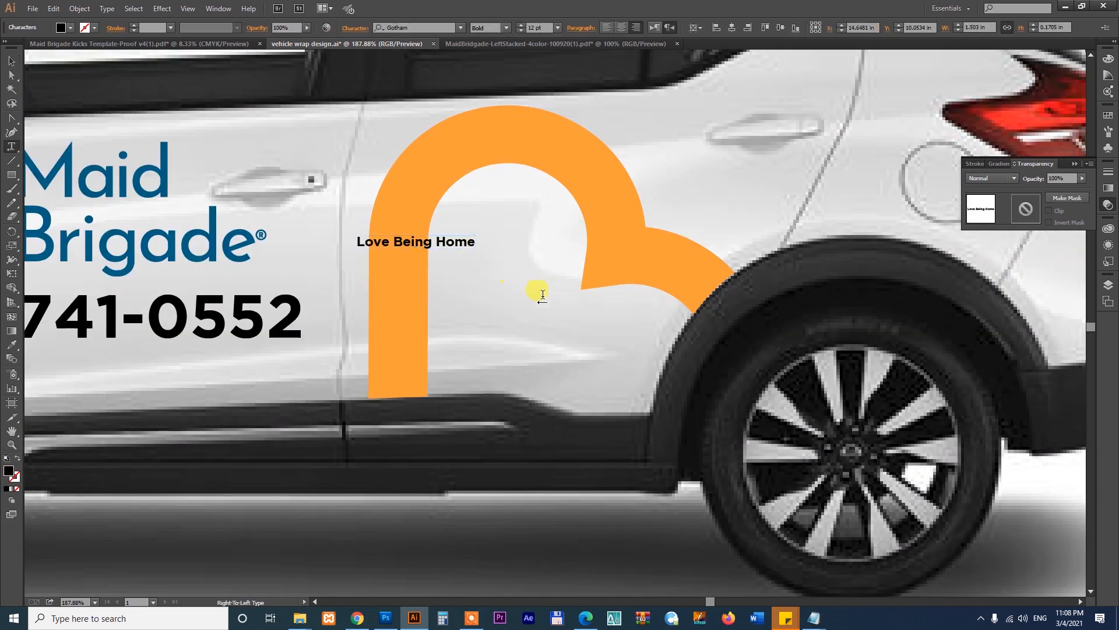
click(9, 61)
click(460, 238)
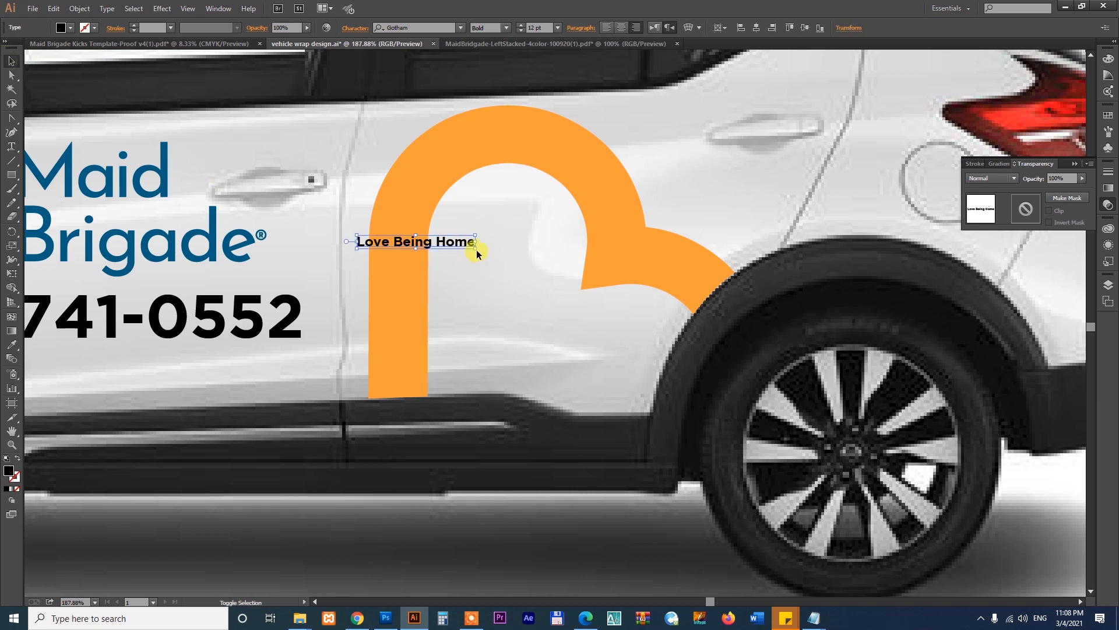
drag(476, 249, 712, 272)
- Break the tagline into three lines, with one word on each line
key(t)
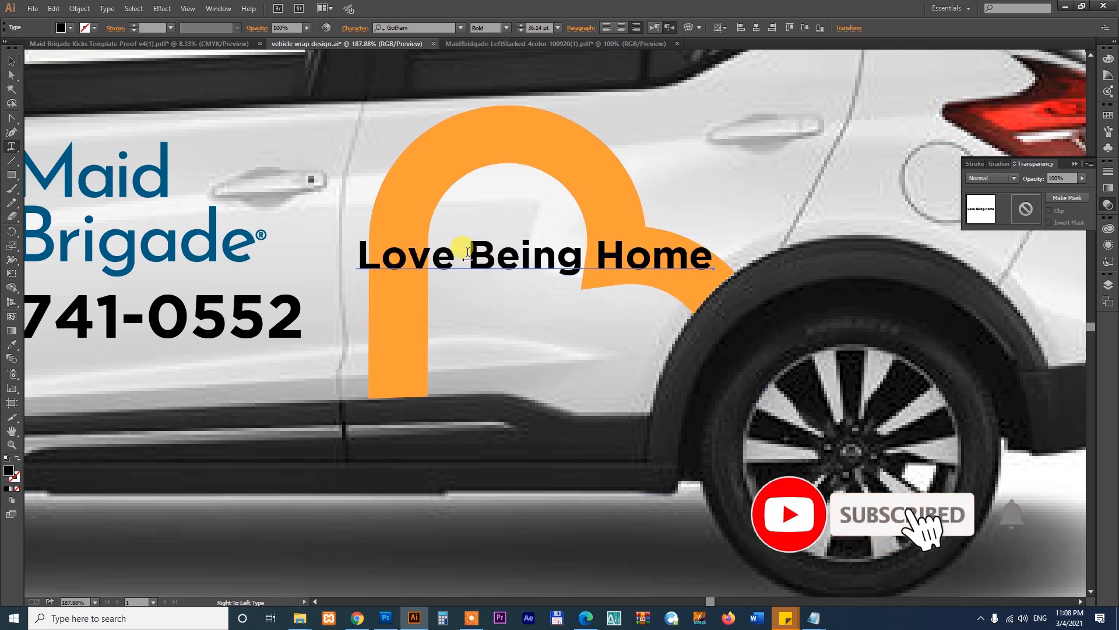
click(463, 253)
key(Return)
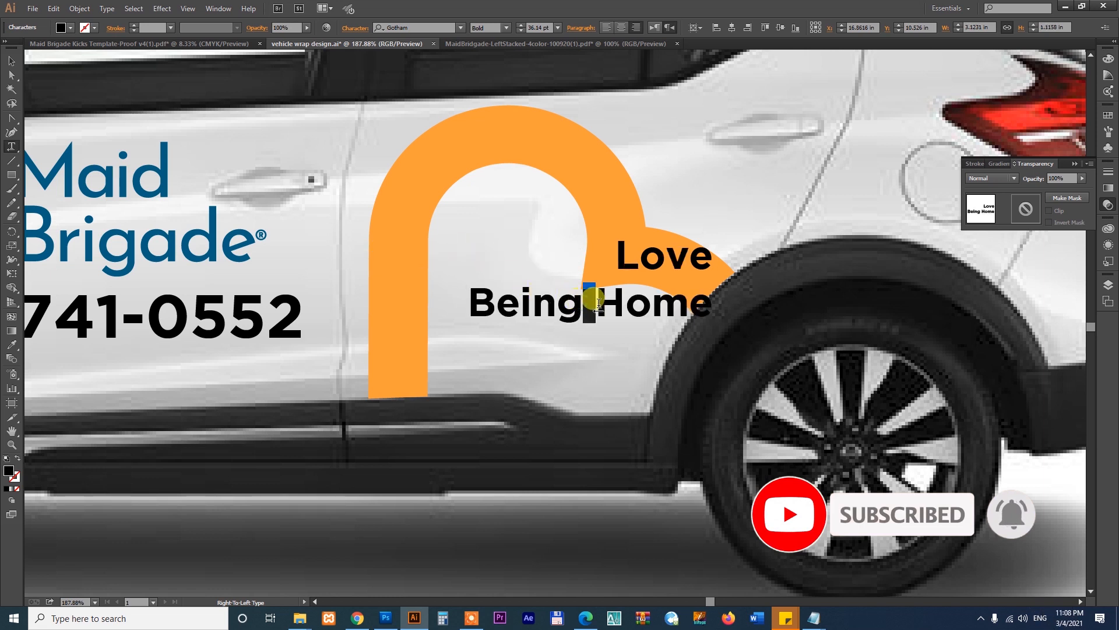
key(Return)
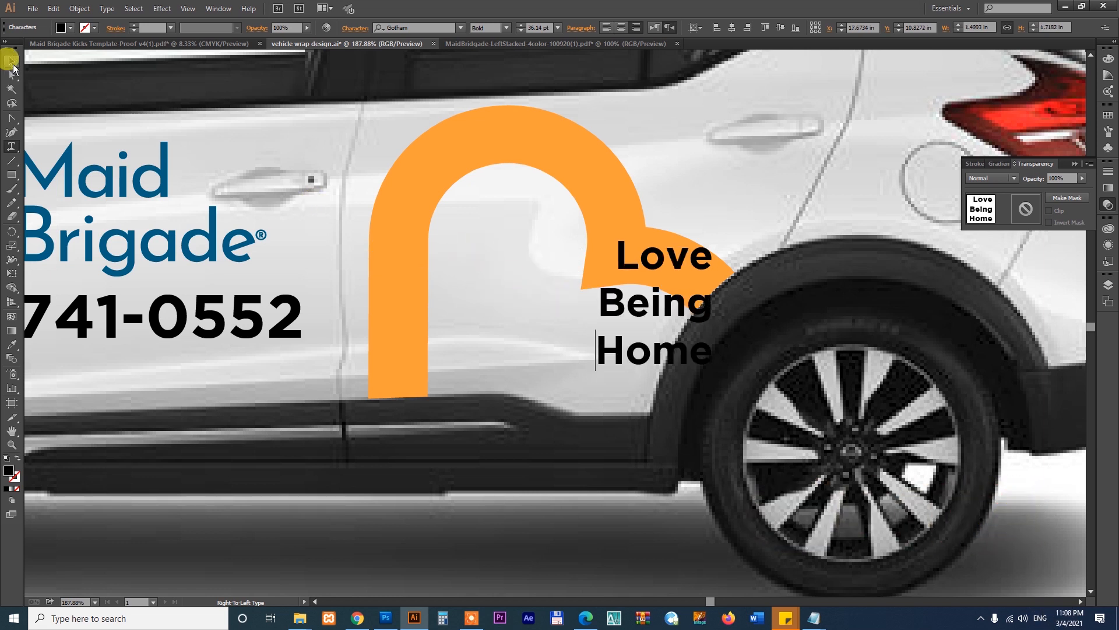
- Left-align the three-line tagline, place it inside the orange heart on the rear door, and deselect it
click(12, 62)
click(647, 27)
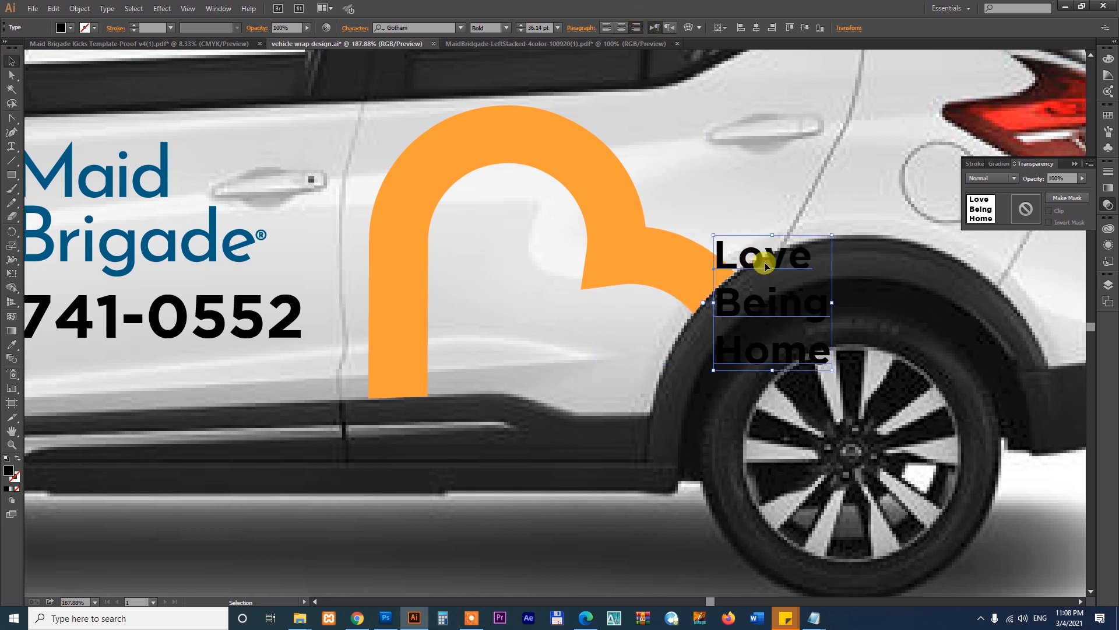
drag(761, 260, 534, 260)
click(561, 529)
- Review the whole car design and check it against the wrap requirements in the Notepad brief
key(ctrl+minus)
key(ctrl+minus)
key(ctrl+minus)
key(ctrl+minus)
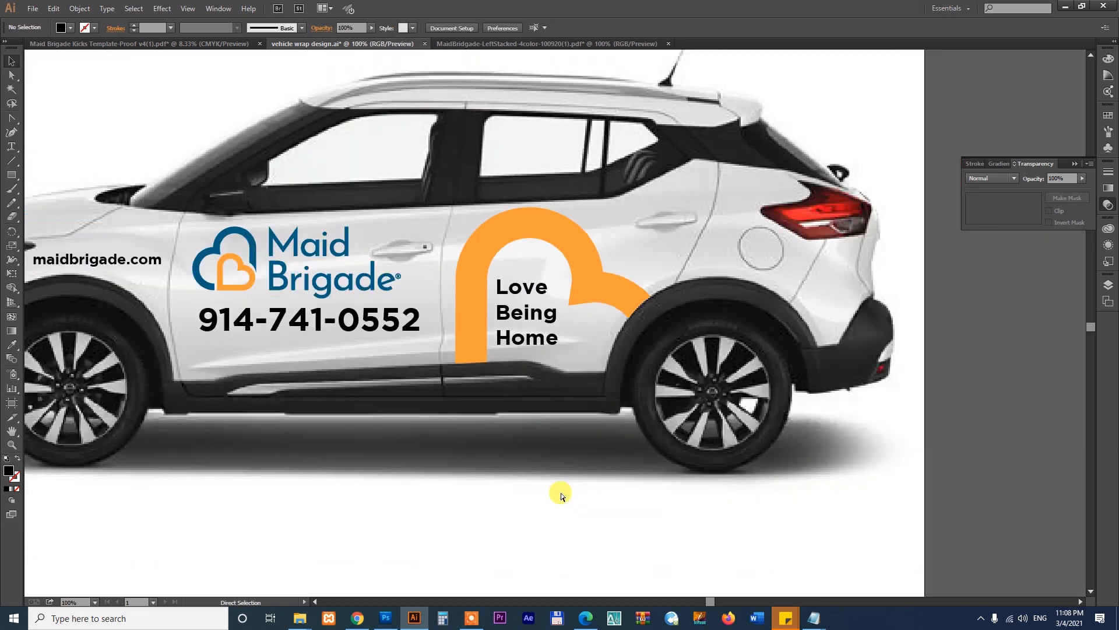
drag(499, 425, 513, 394)
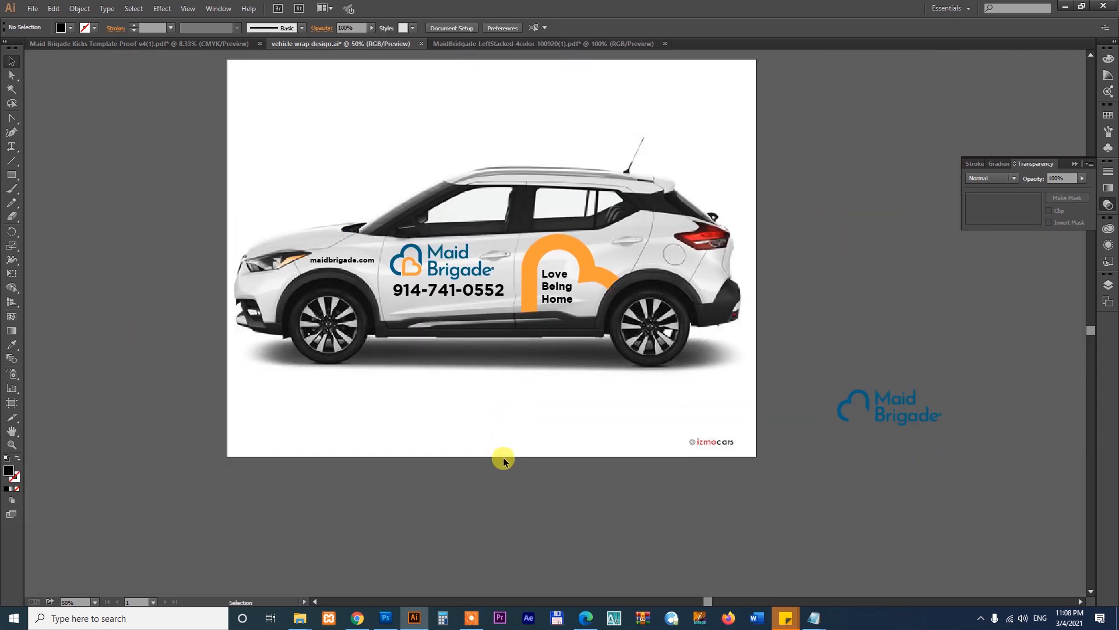
click(858, 396)
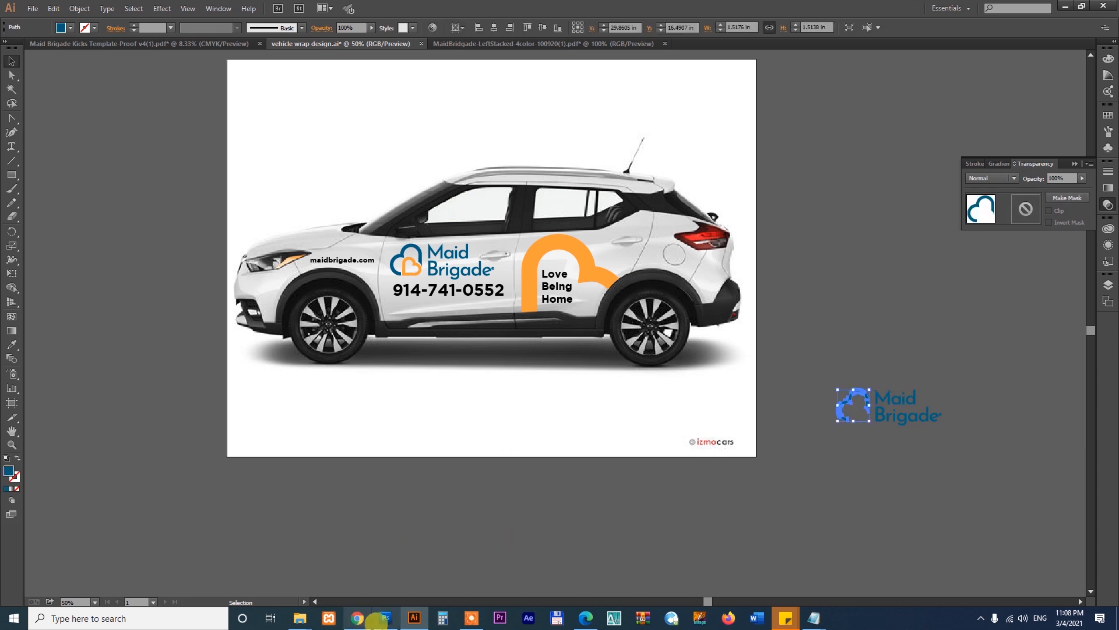
click(814, 616)
click(849, 555)
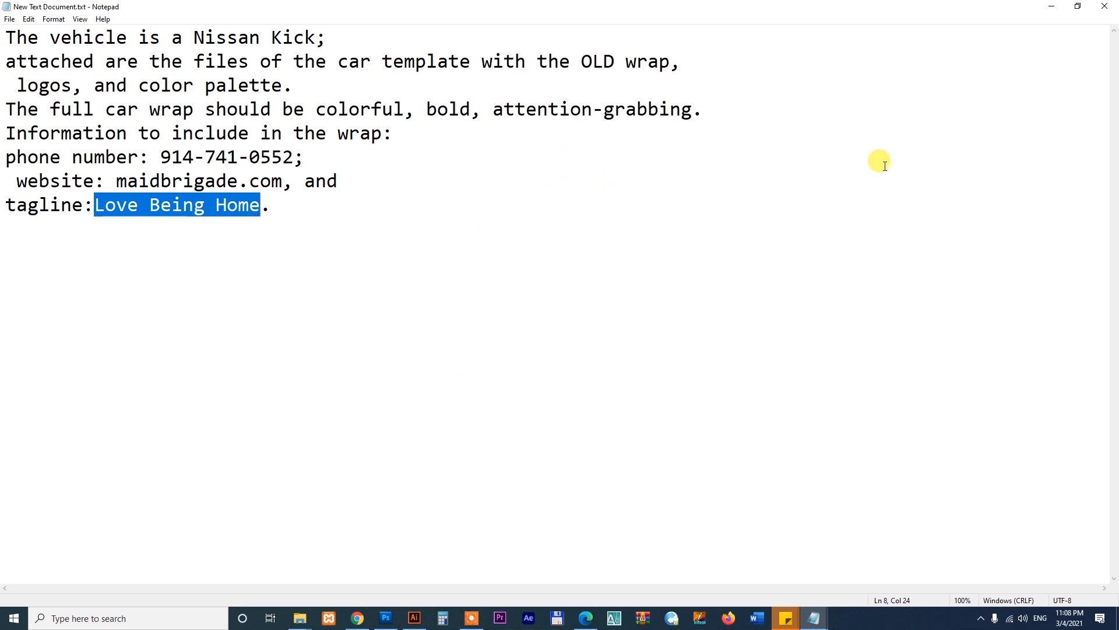
click(1052, 6)
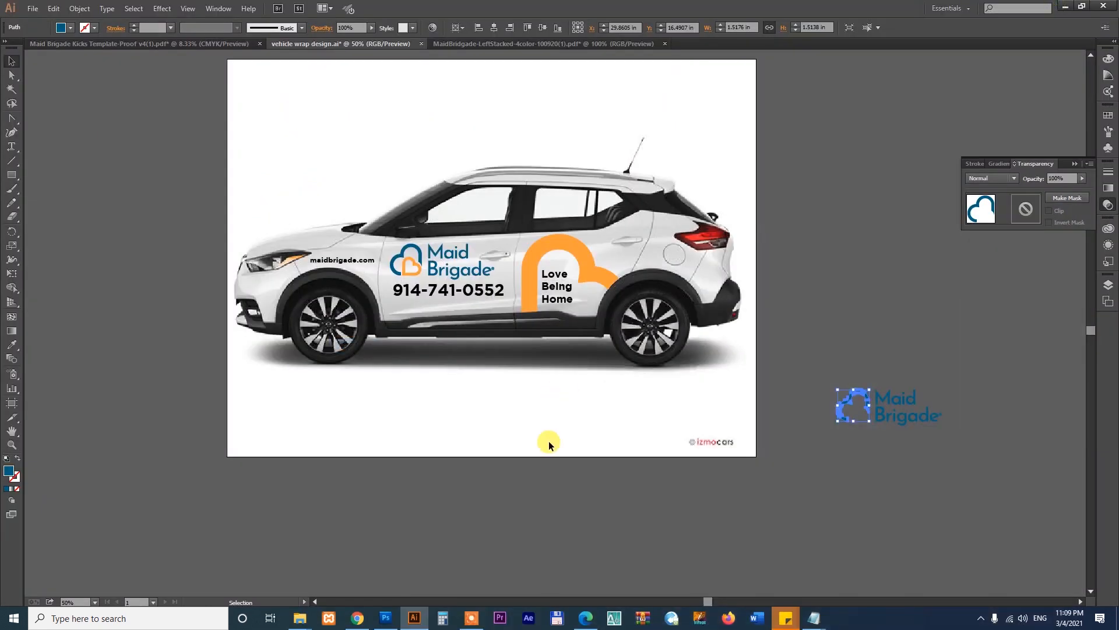
- Examine the orange heart within its clip group against the rest of the car, and leave isolation without editing
key(z)
drag(198, 147, 821, 407)
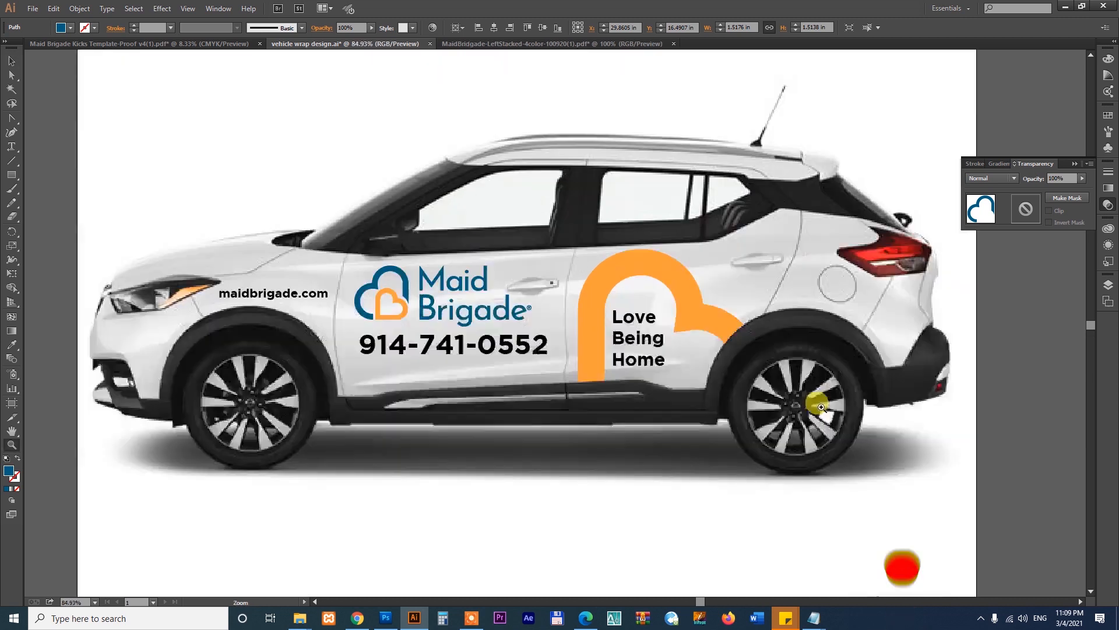
drag(787, 282, 654, 279)
key(v)
click(548, 319)
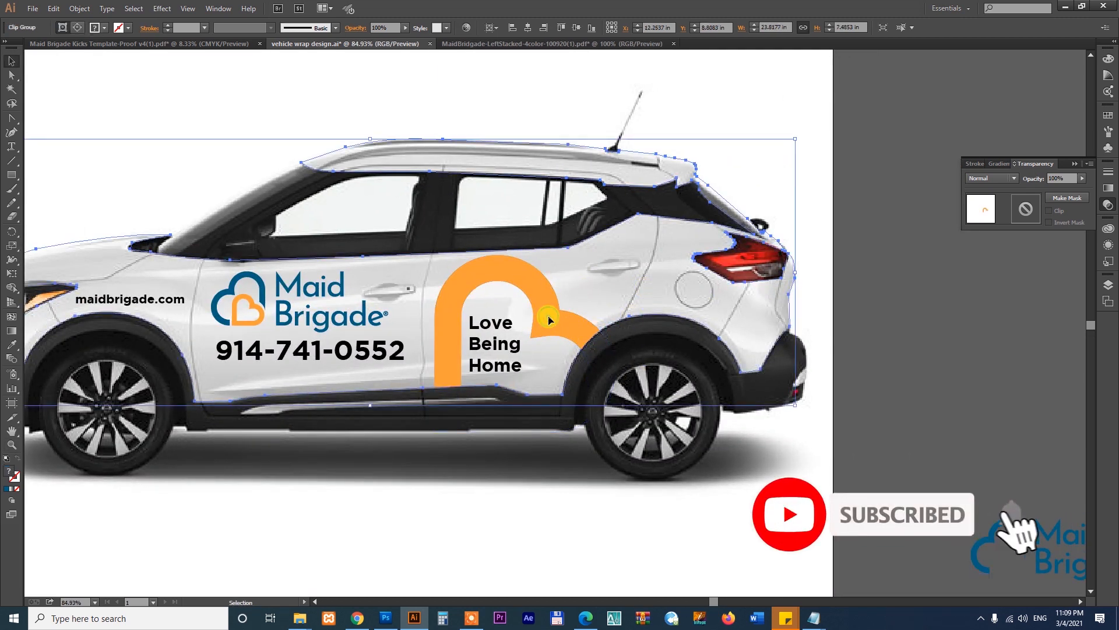
double_click(548, 320)
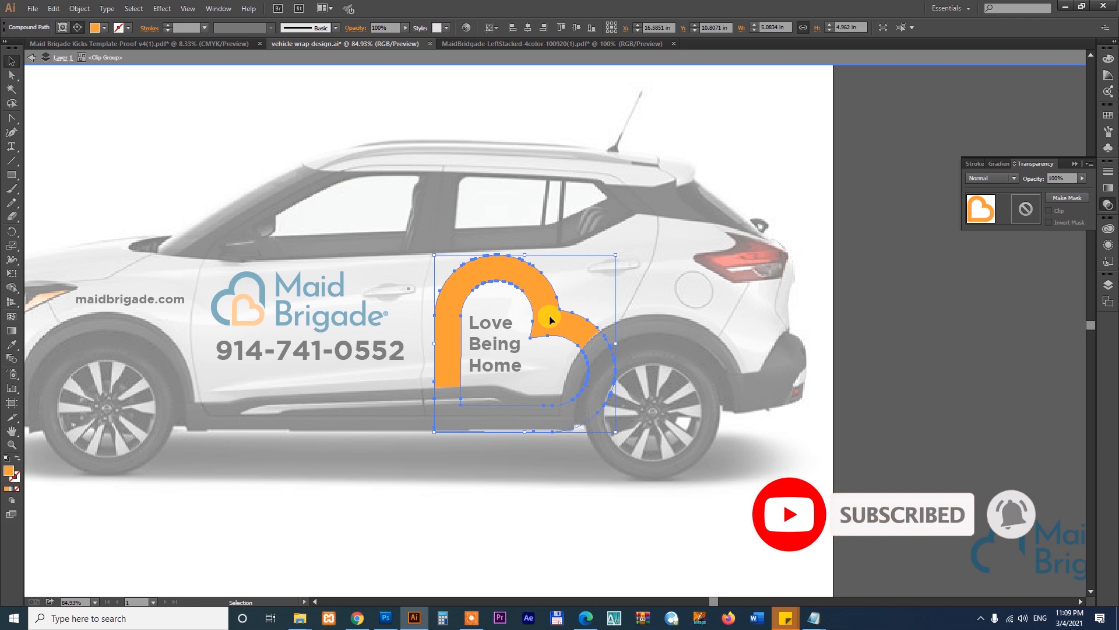
drag(504, 329, 647, 317)
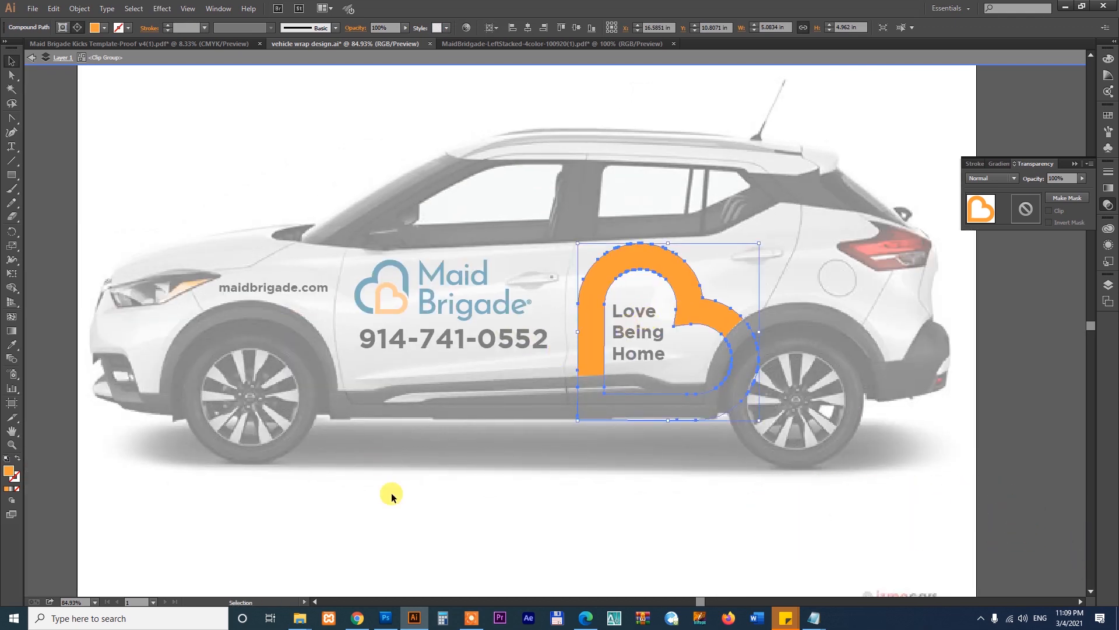
double_click(392, 512)
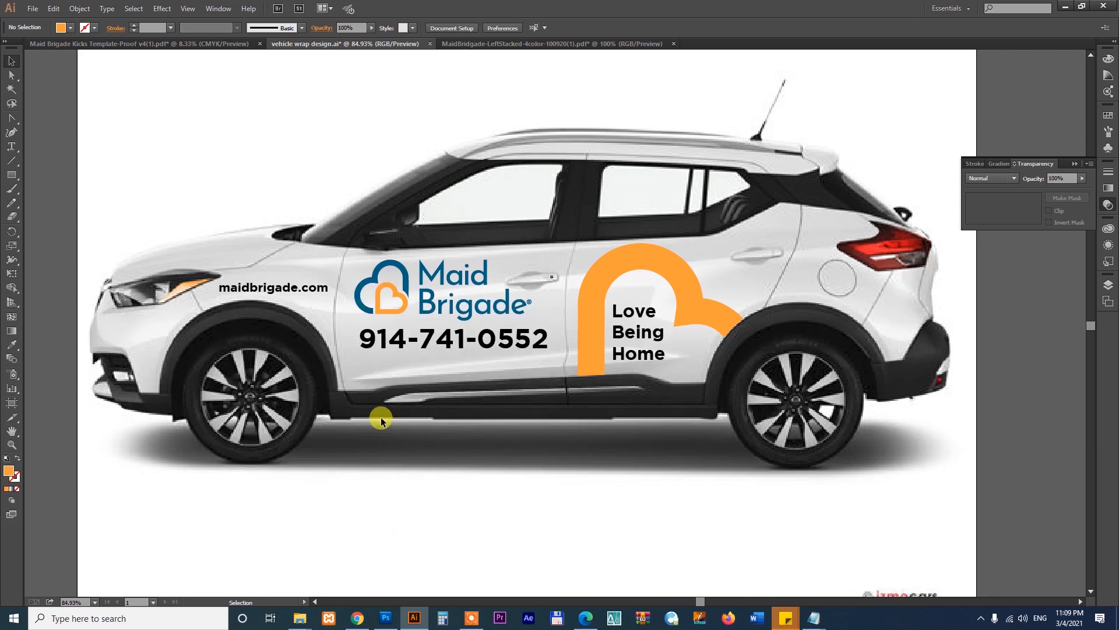
- In the Maid Brigade Kicks template proof, undo the earlier edits to restore the old orange and blue wrap artwork
click(188, 43)
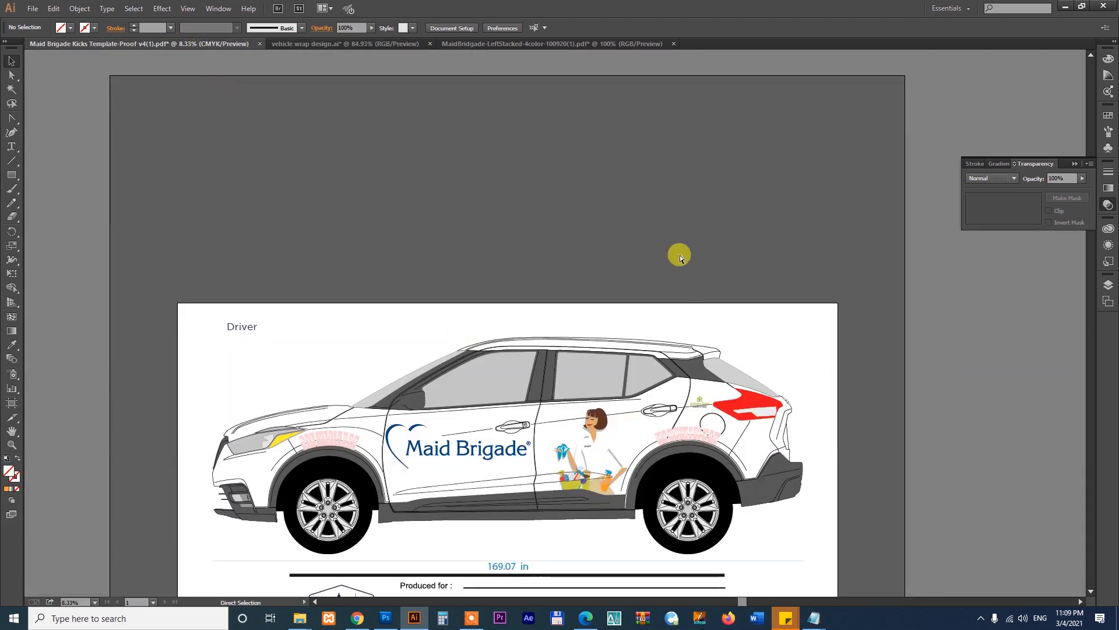
key(ctrl+v)
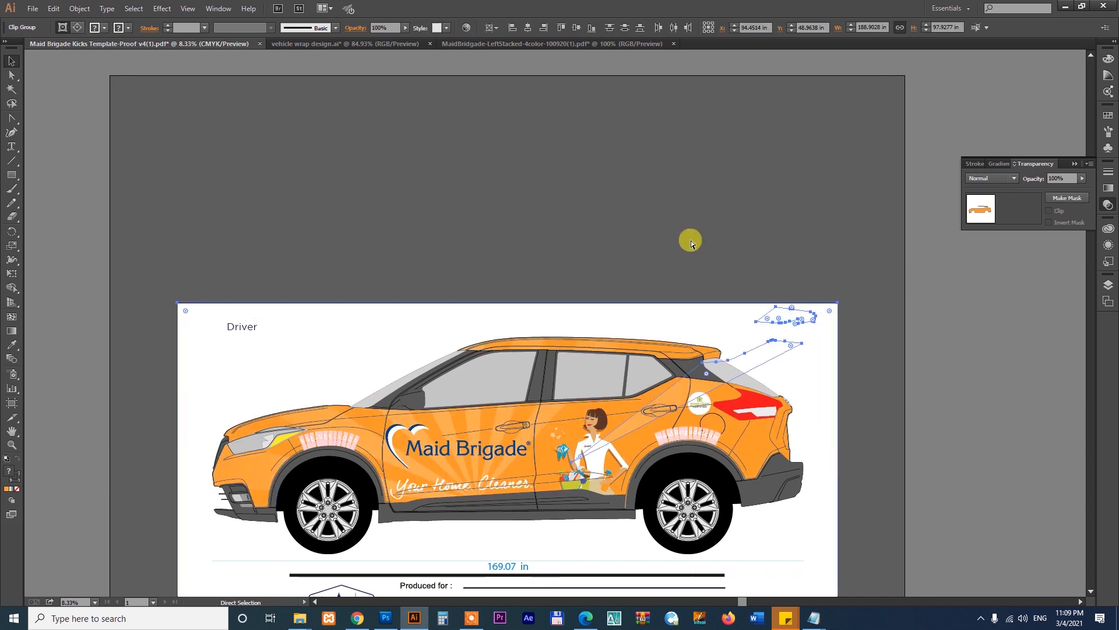
key(ctrl+alt+7)
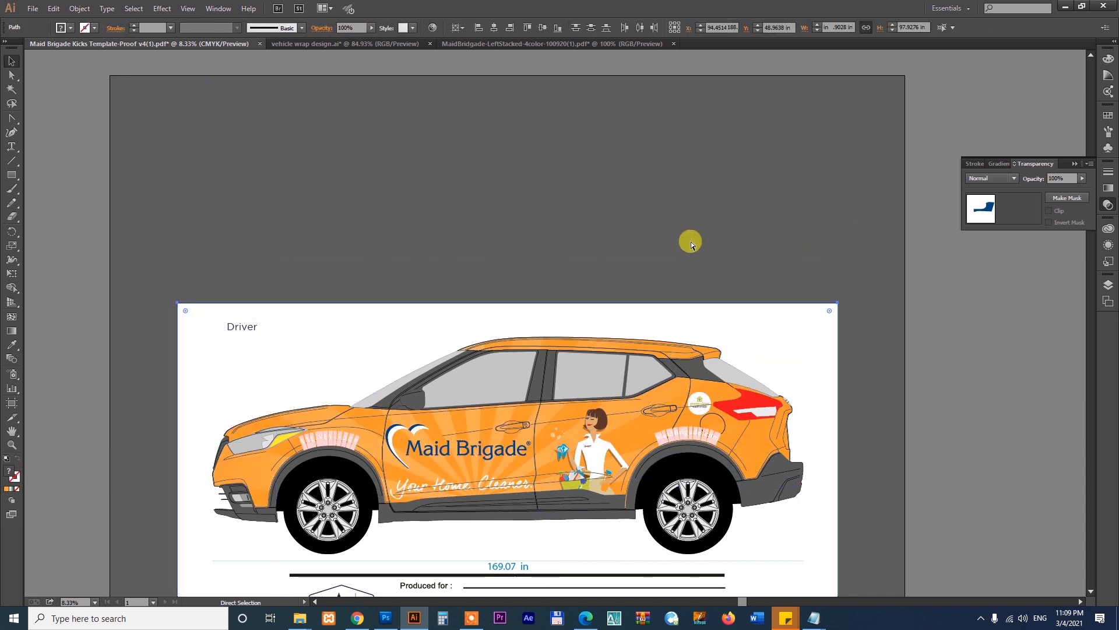
key(ctrl+v)
key(ctrl+7)
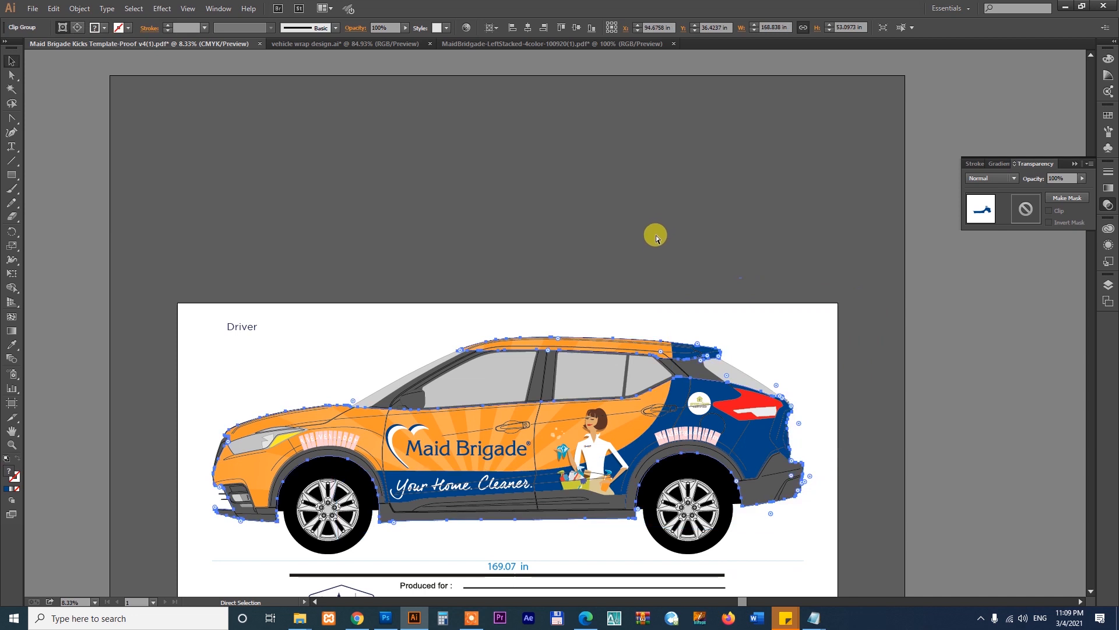
click(654, 236)
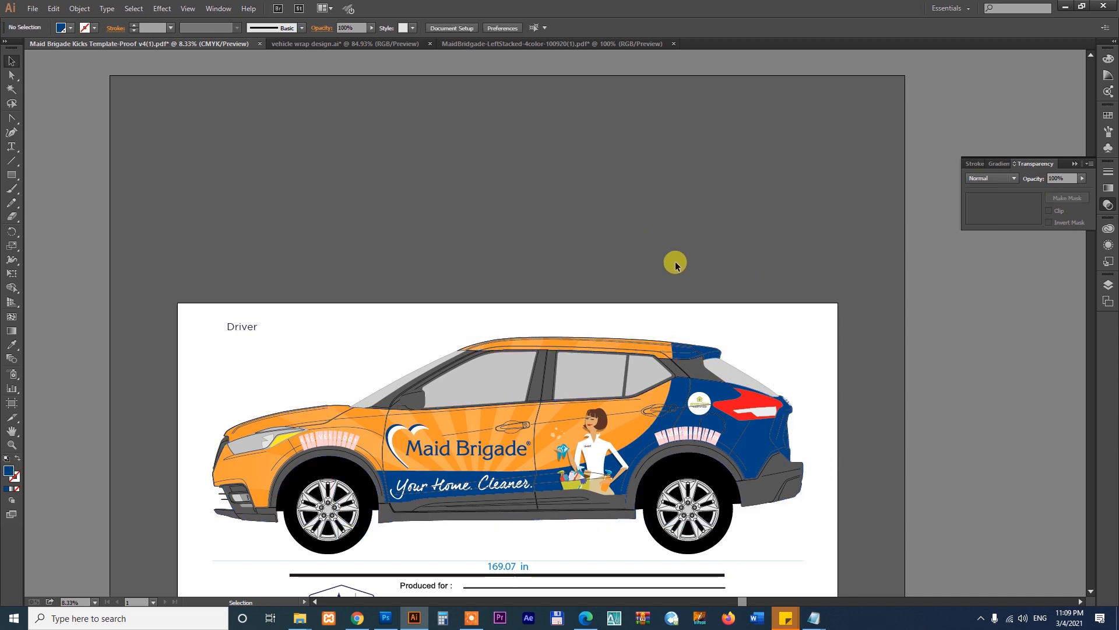
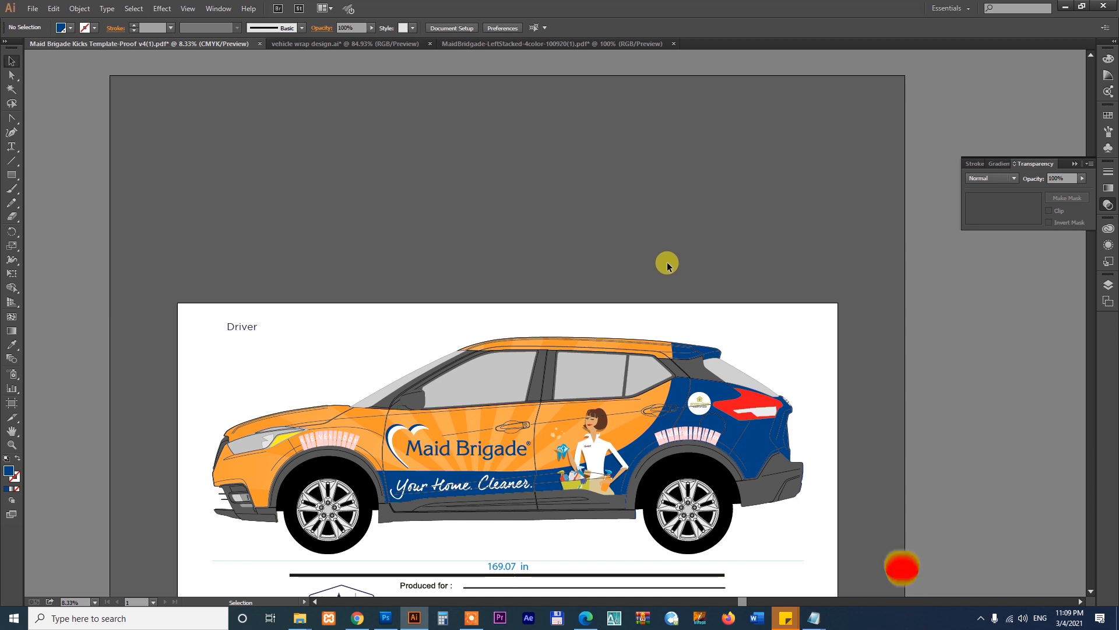
click(367, 619)
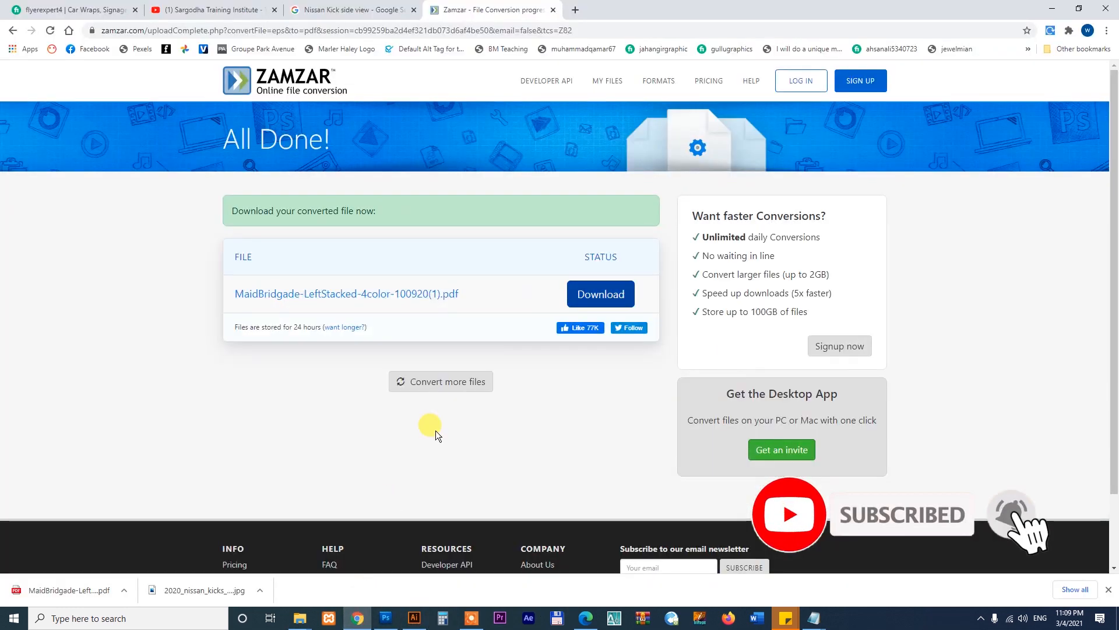
click(1053, 8)
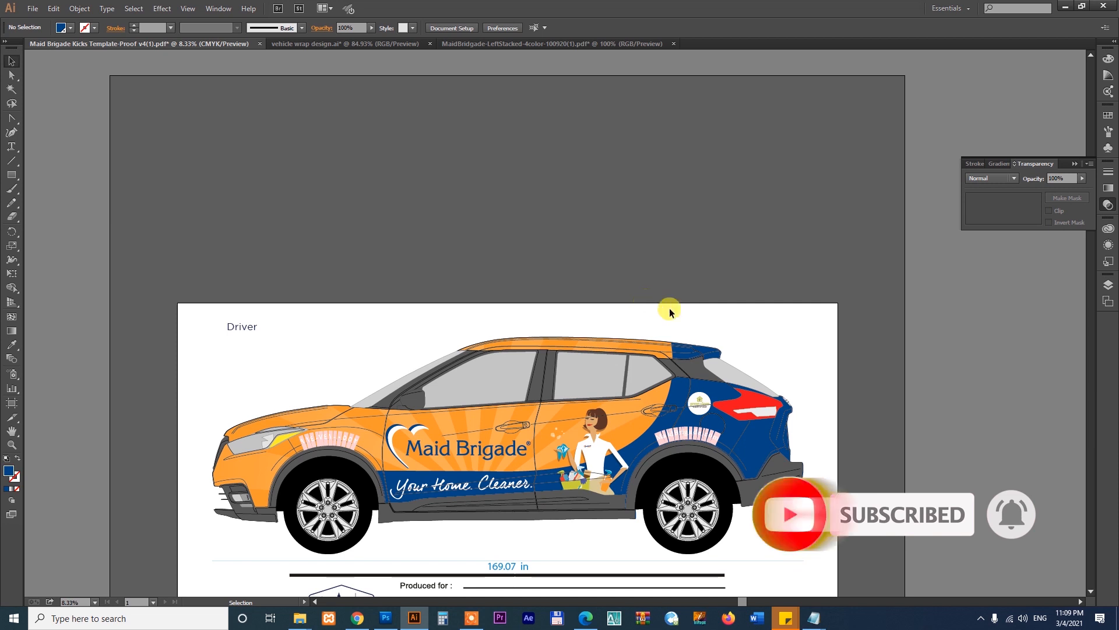
click(566, 45)
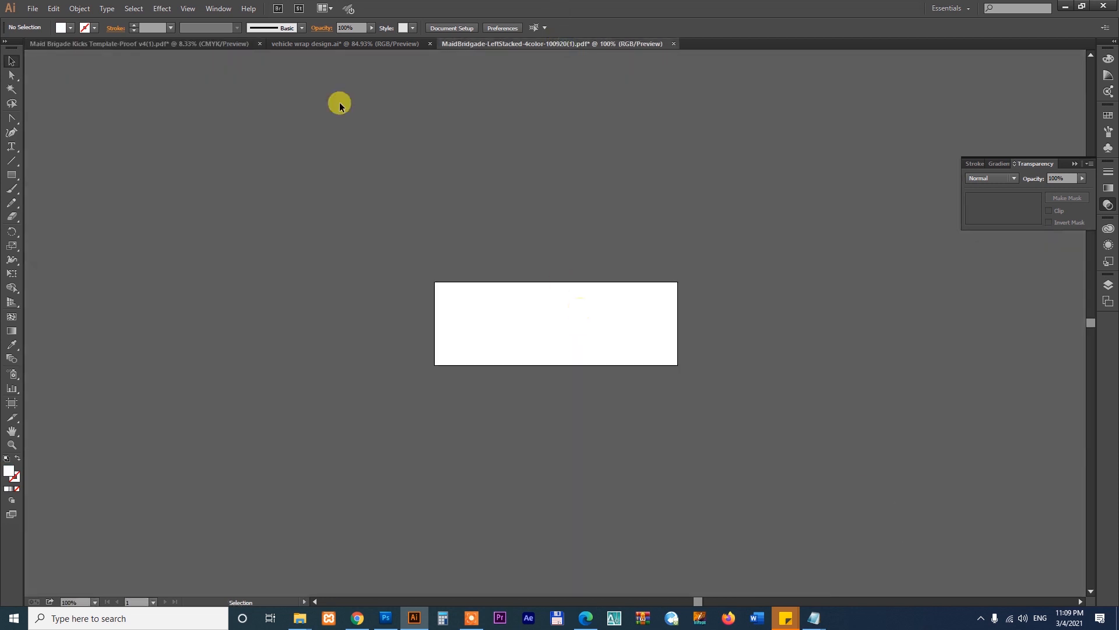
- In the vehicle wrap design document, draw a rectangle about 14.2 by 4.2 in across the car's lower front body inside the heart's clip group
click(367, 47)
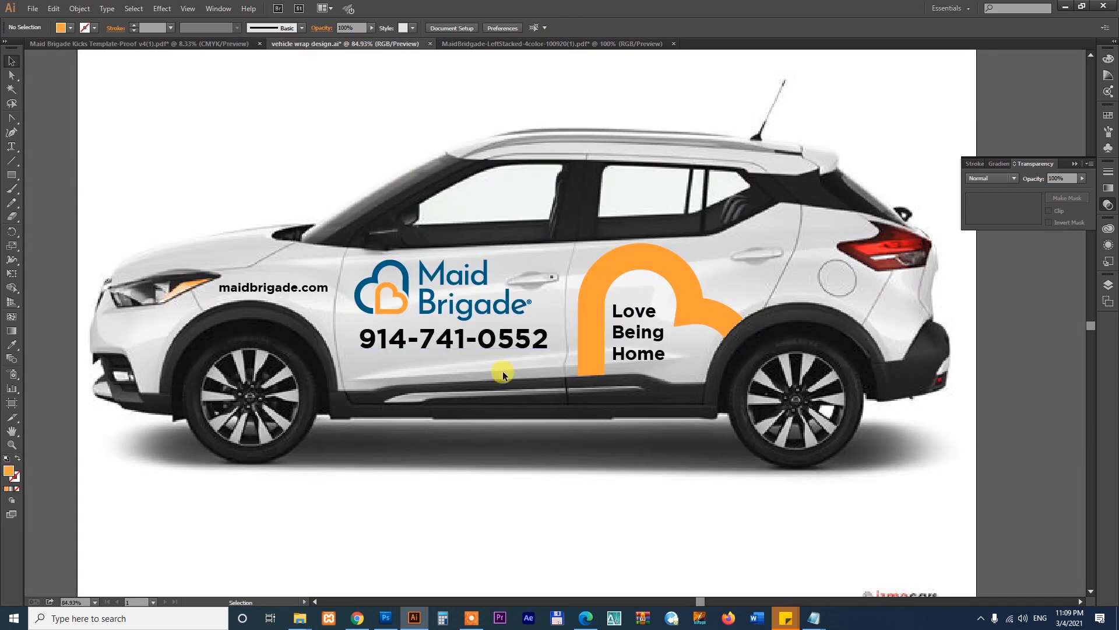
drag(707, 508, 605, 530)
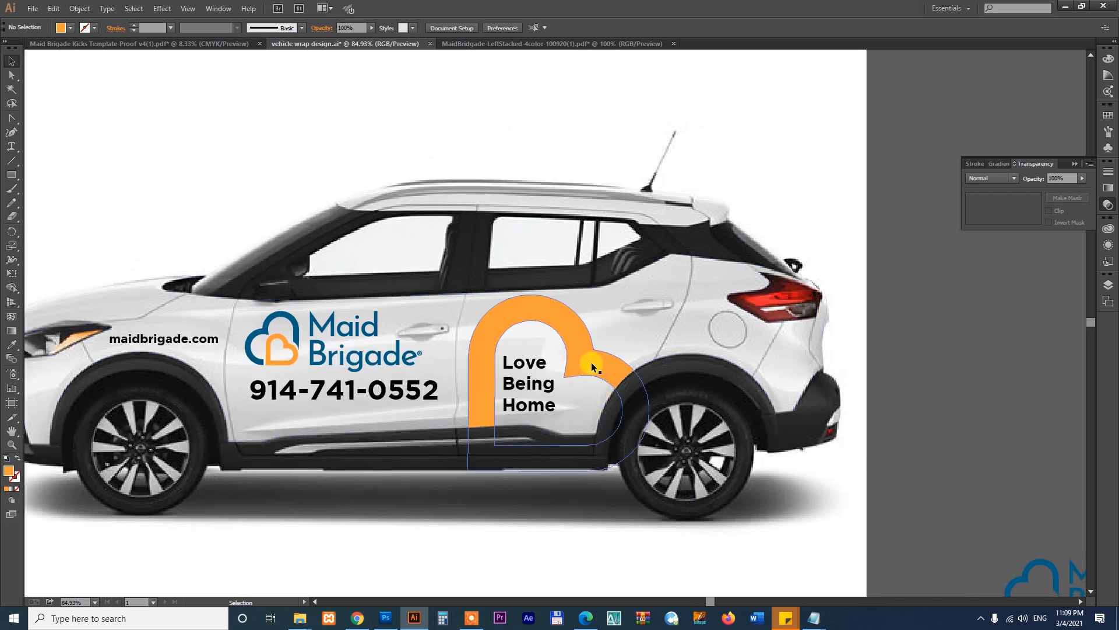
double_click(595, 361)
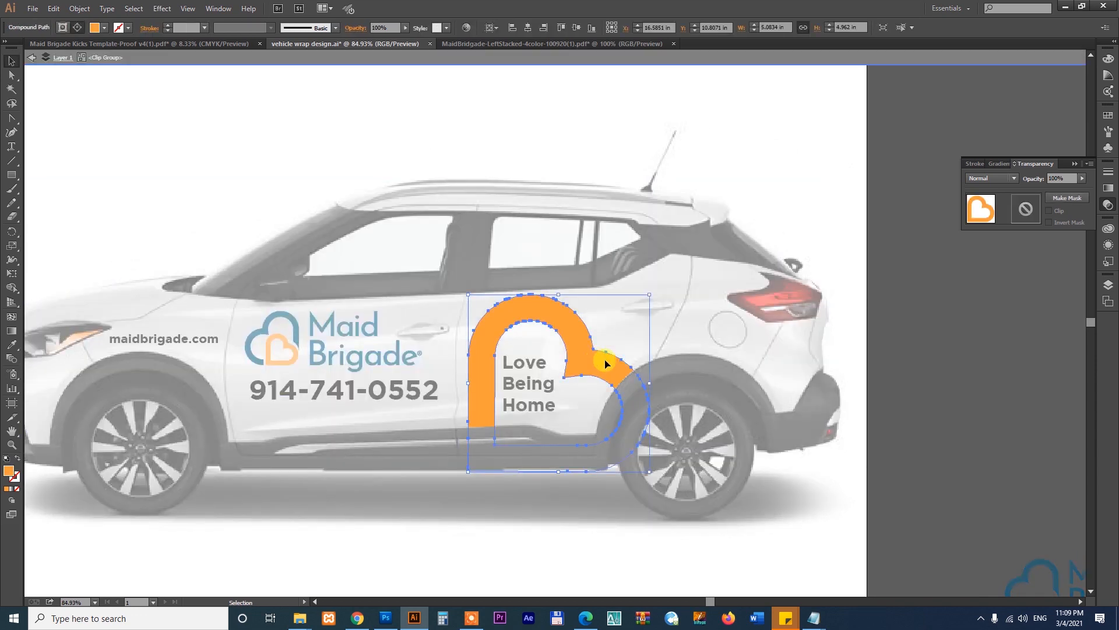
click(12, 174)
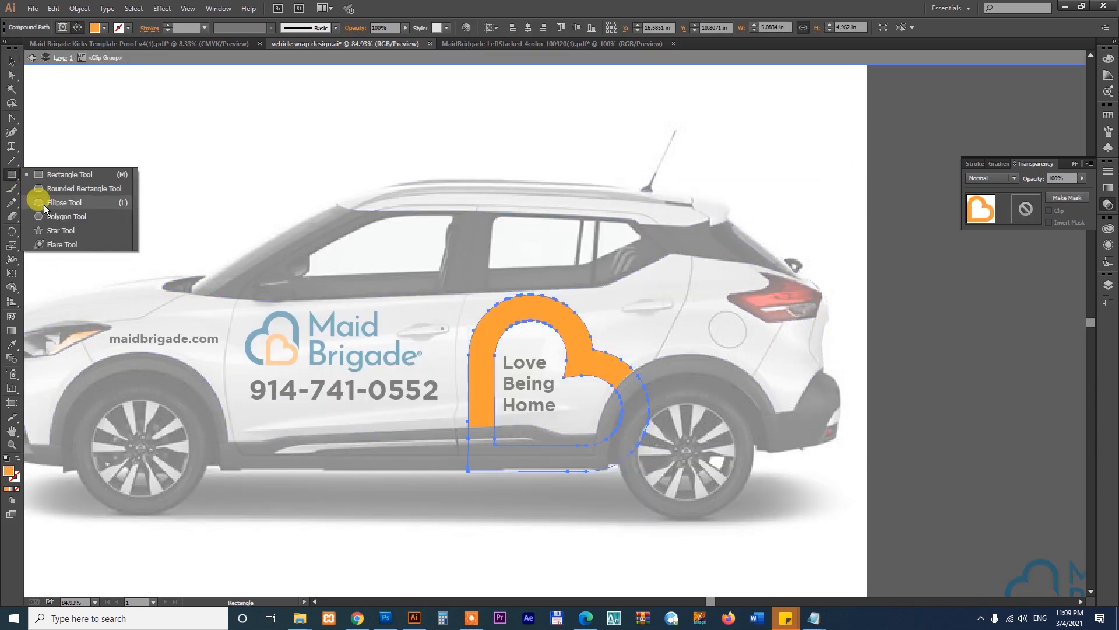
click(48, 175)
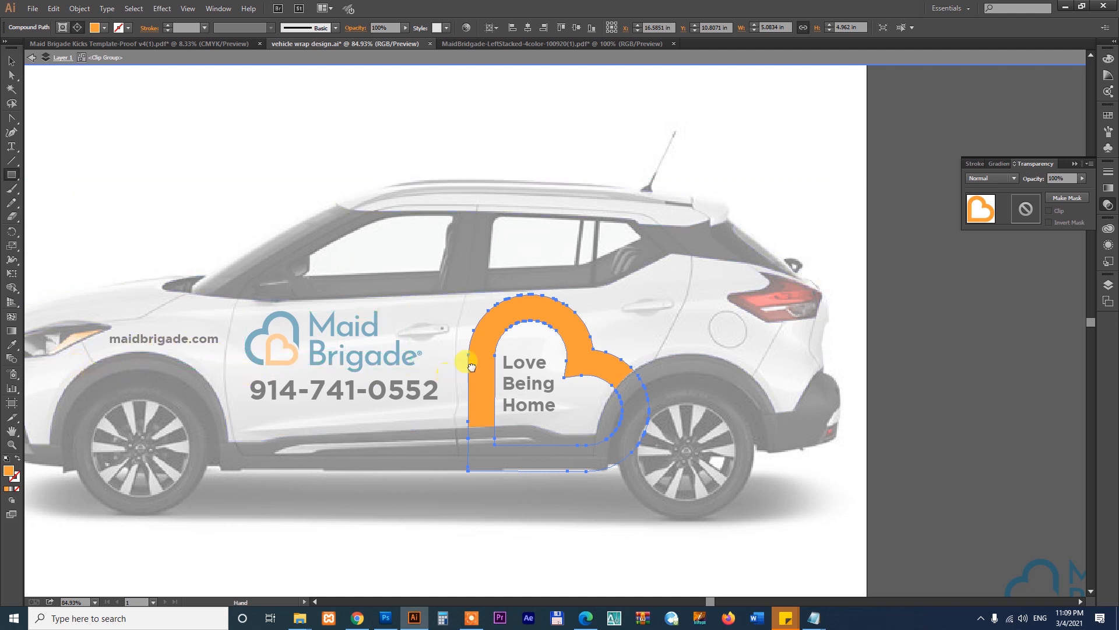
drag(471, 367, 591, 302)
mouse_move(127, 290)
mouse_down()
mouse_move(490, 378)
mouse_move(634, 441)
mouse_up()
key(v)
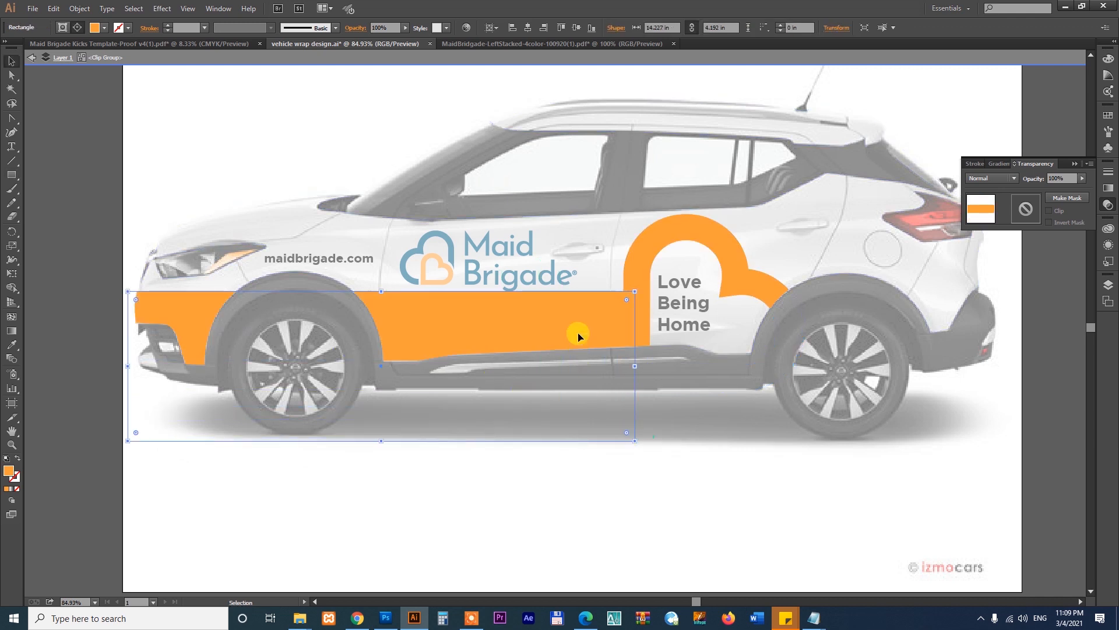
drag(581, 322, 581, 330)
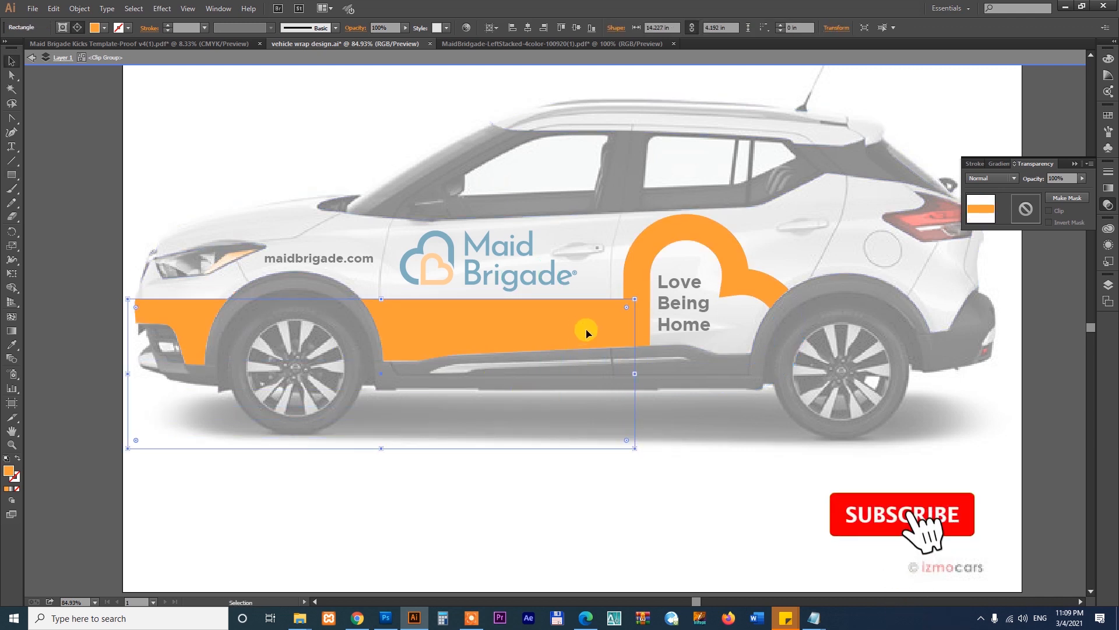
- Fill the lower body rectangle with the logo's dark blue and bring the orange heart in front of it
key(i)
click(442, 232)
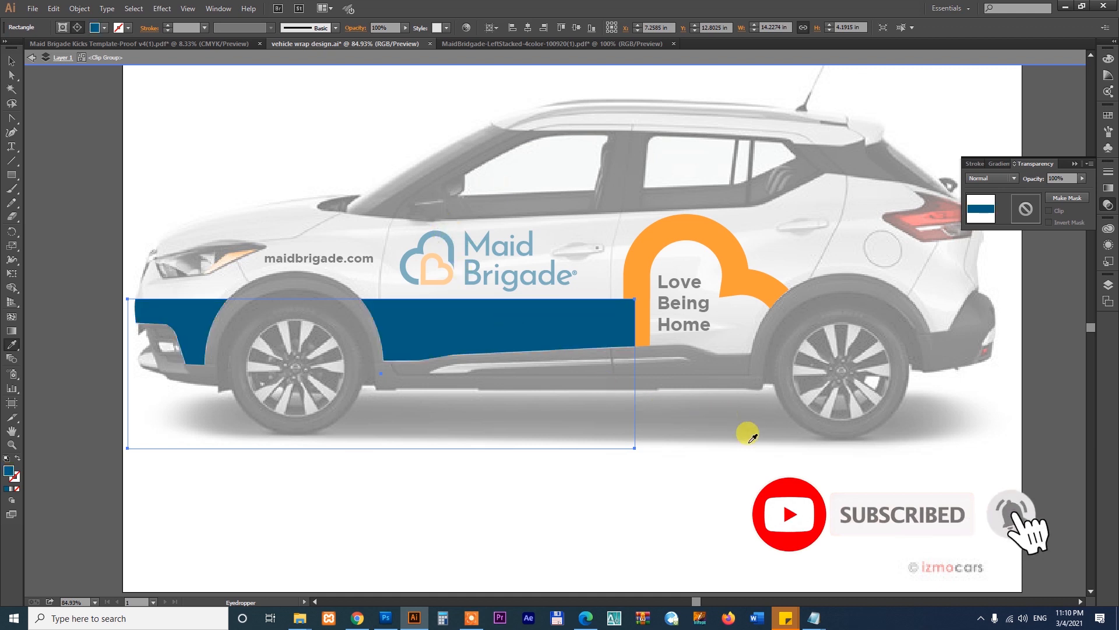
key(v)
click(691, 231)
key(ctrl+shift+bracketright)
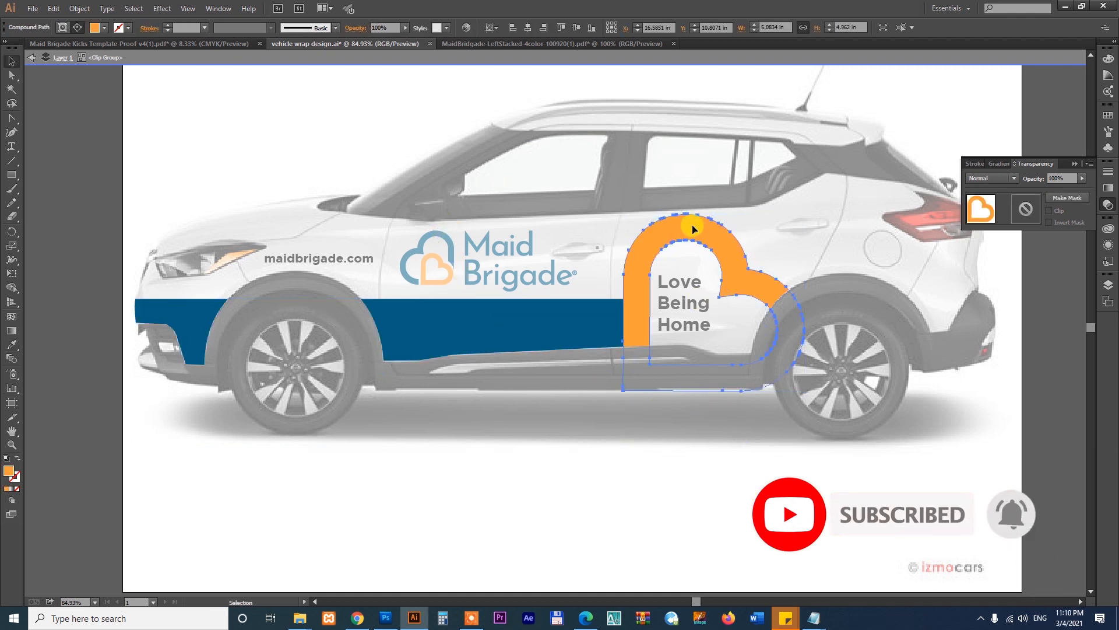
click(703, 499)
scroll(418, 391, up, 3)
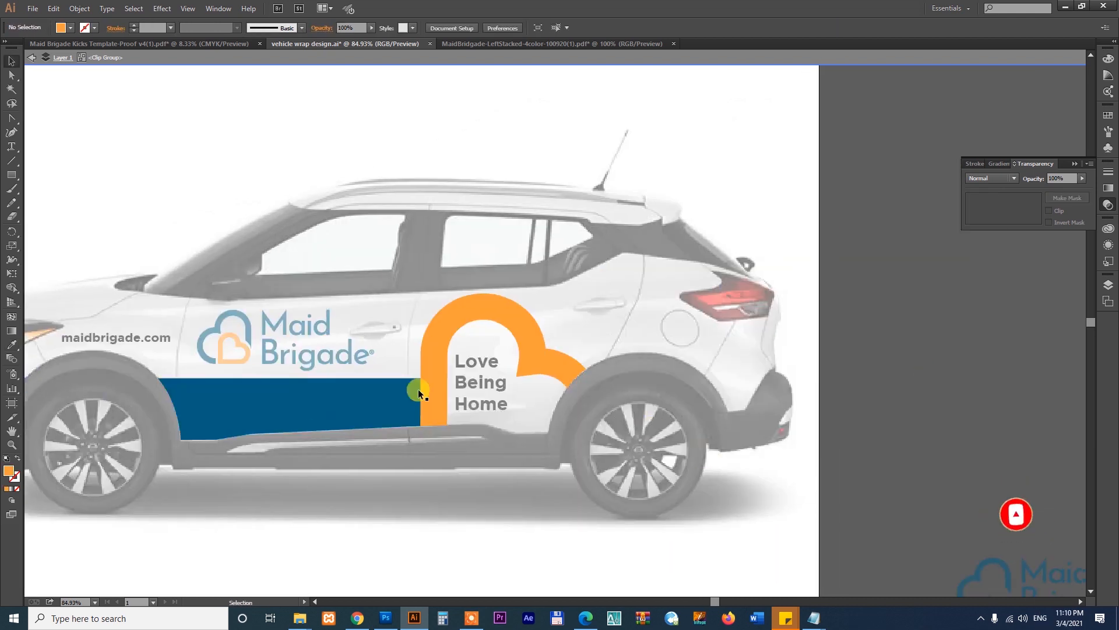
- Duplicate the blue rectangle onto the rear body and move its lower front corner up to the rear wheel arch with the Curvature tool
click(379, 379)
drag(364, 404, 944, 343)
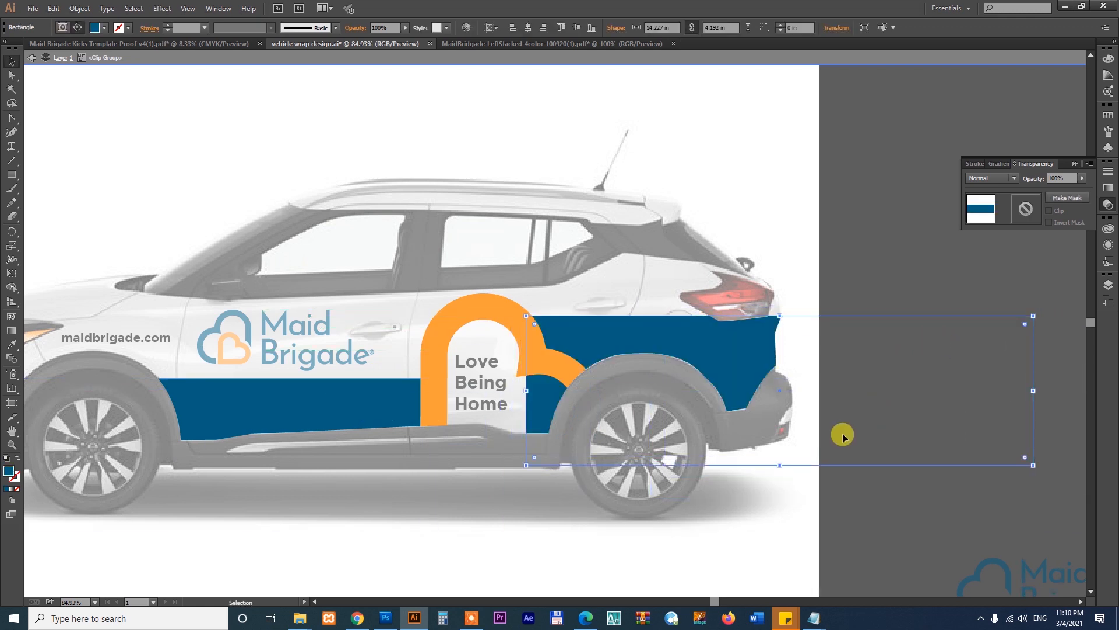
click(11, 132)
drag(539, 459, 587, 392)
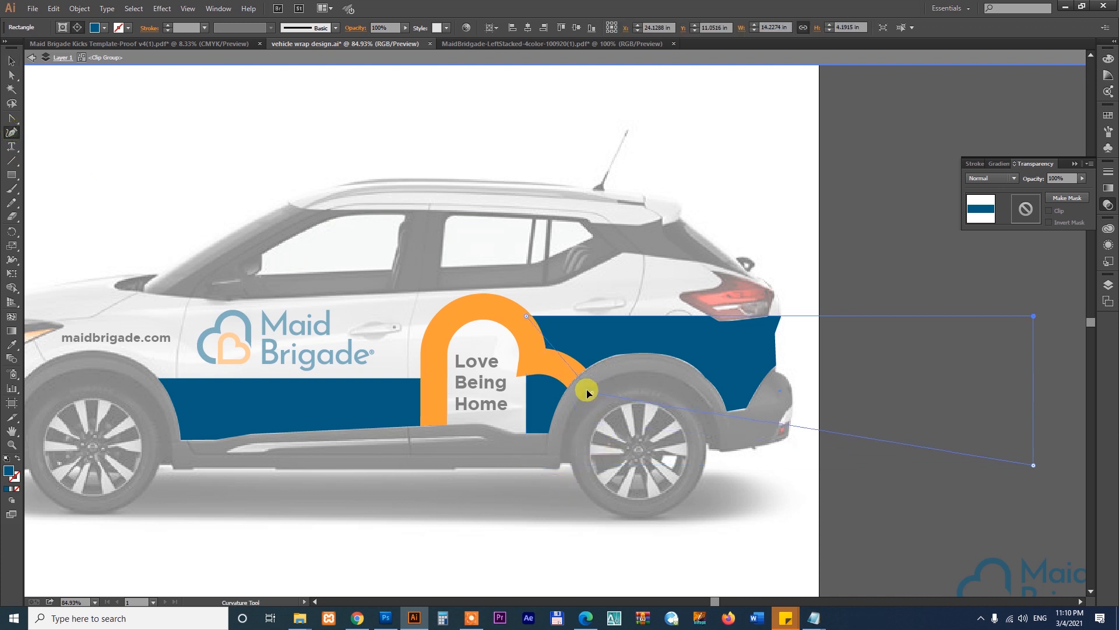
double_click(572, 394)
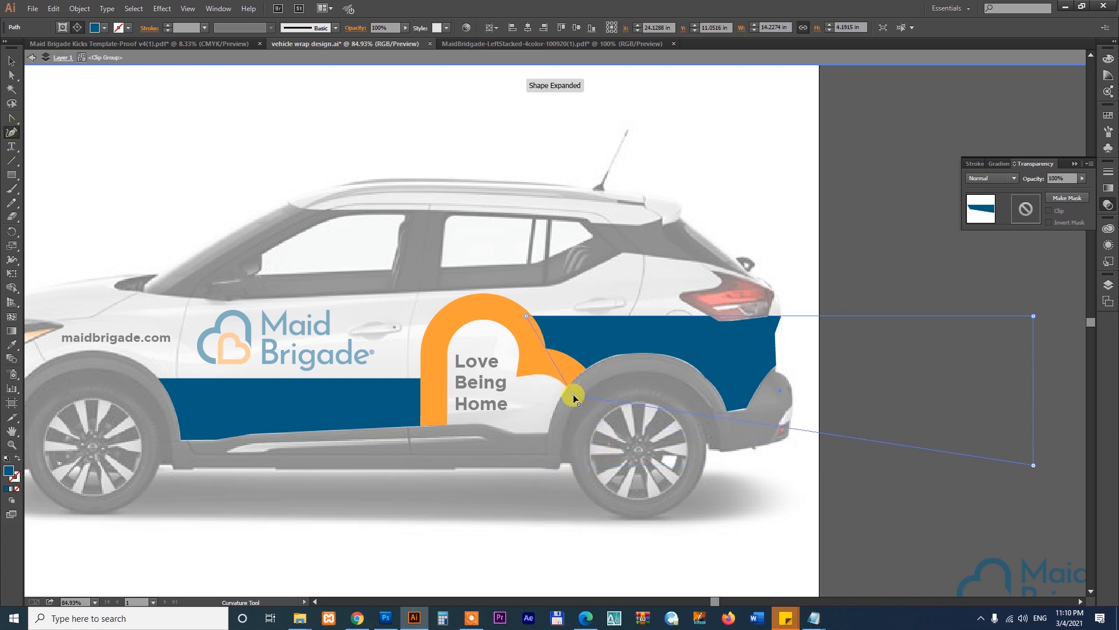
key(v)
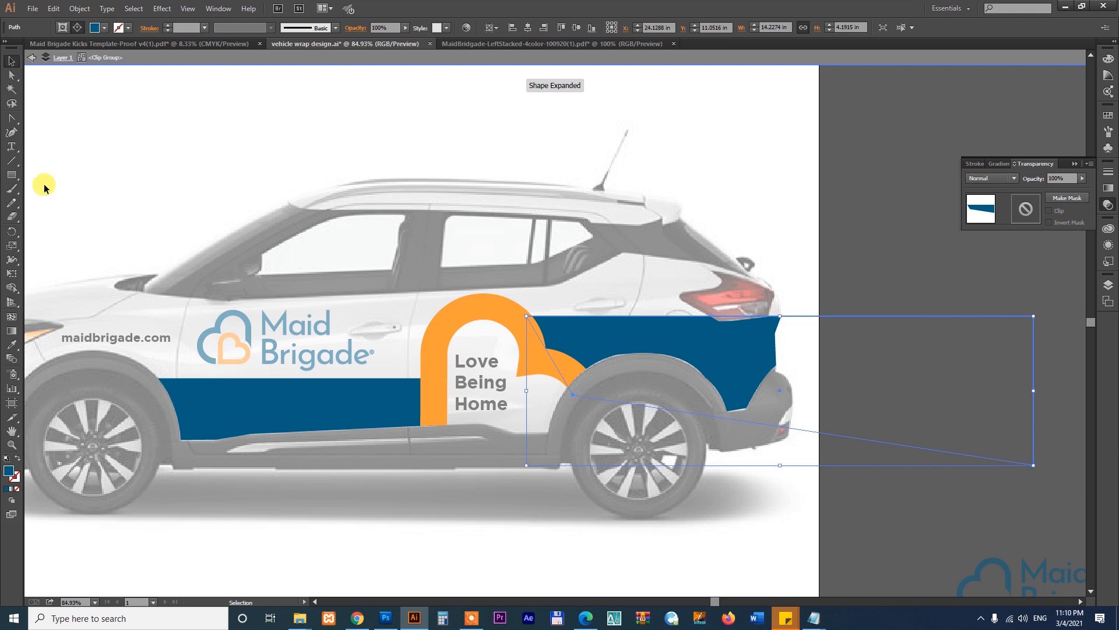
- Reshape the rear blue panel by moving its upper corners to the rear pillar and heart, and raising its far back corner
click(11, 133)
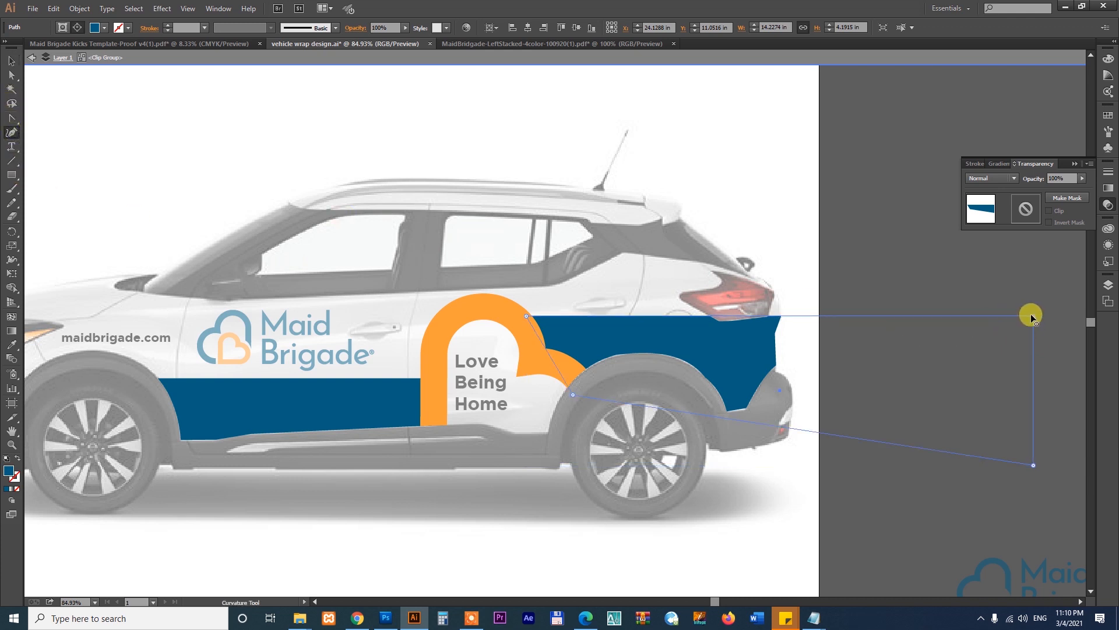
drag(1031, 316, 644, 236)
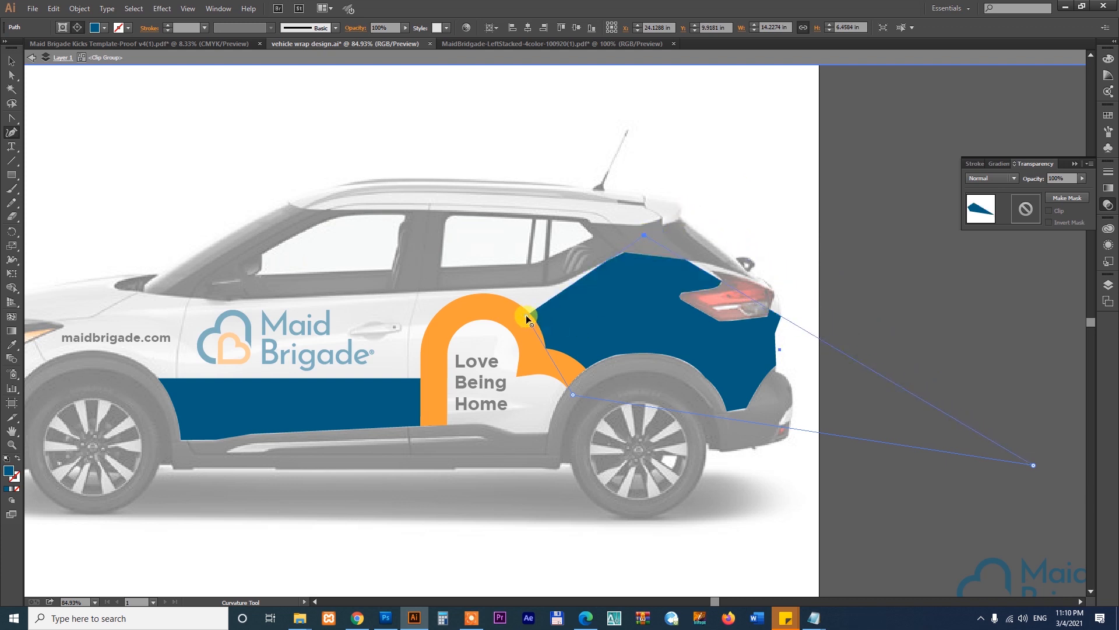
drag(526, 315, 508, 315)
drag(1033, 464, 969, 320)
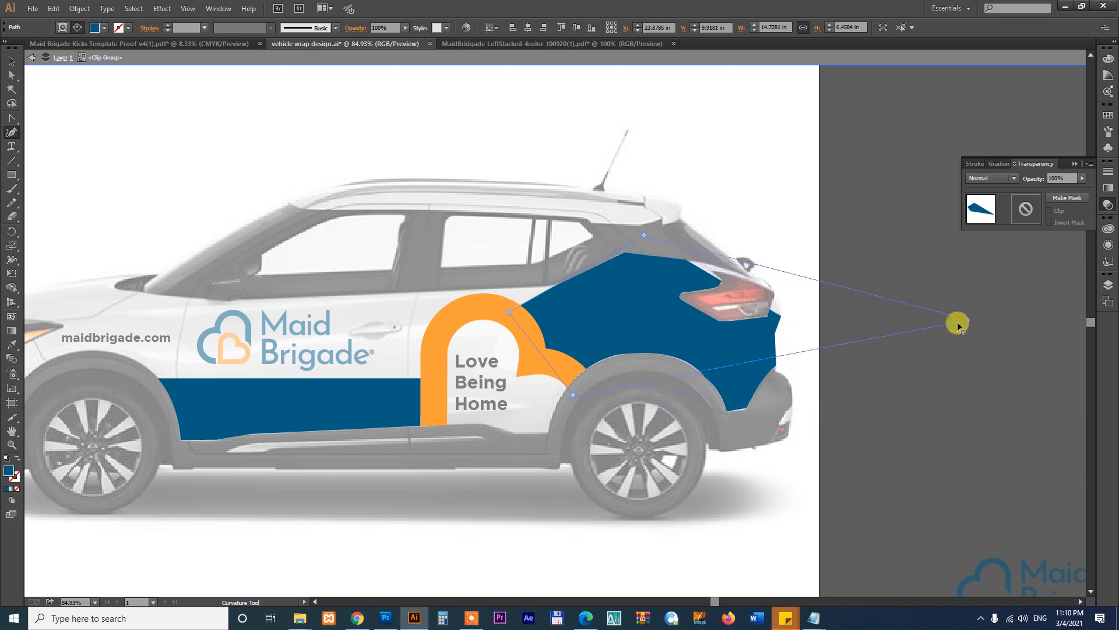
- Add curve points along the rear wheel arch and lower bumper so the blue panel covers the rear quarter, and leave isolation
click(690, 372)
drag(717, 367, 736, 411)
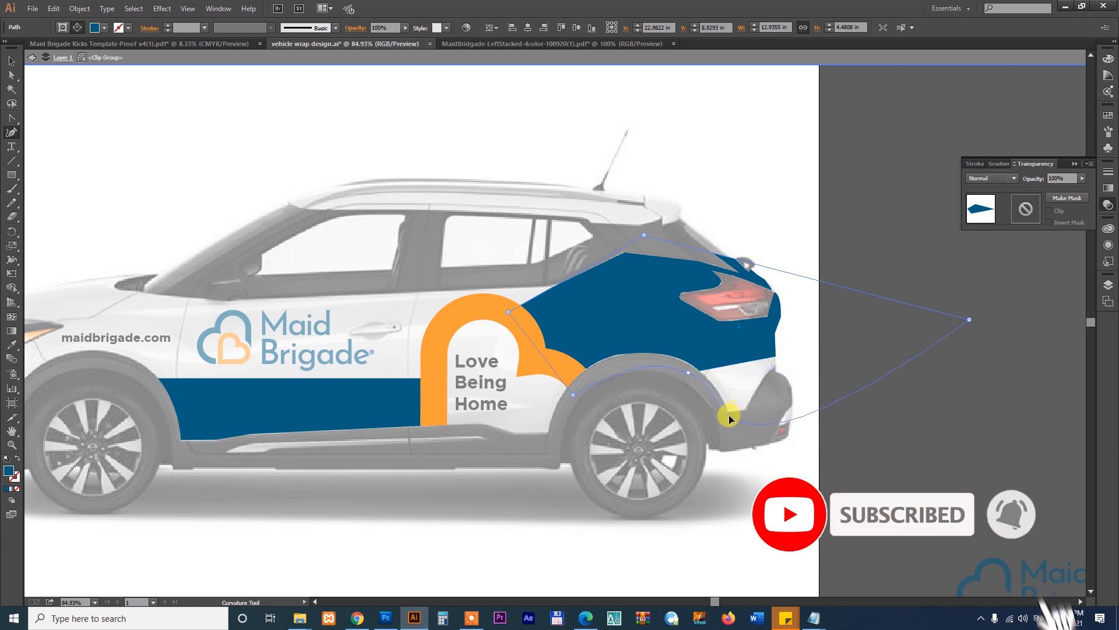
click(729, 416)
key(v)
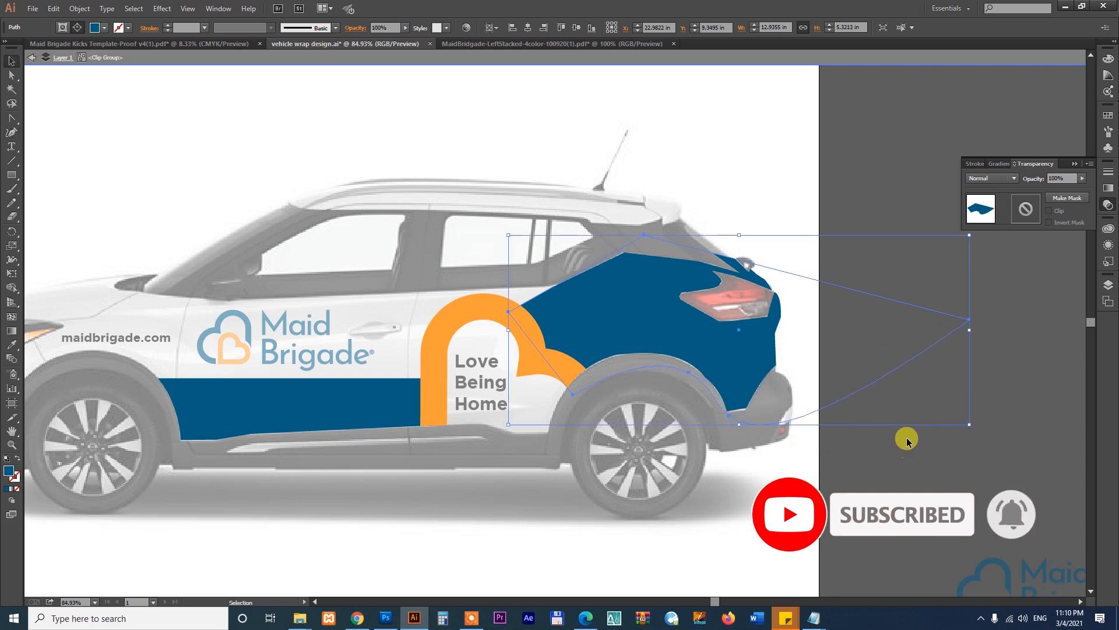
double_click(904, 439)
drag(602, 450, 843, 448)
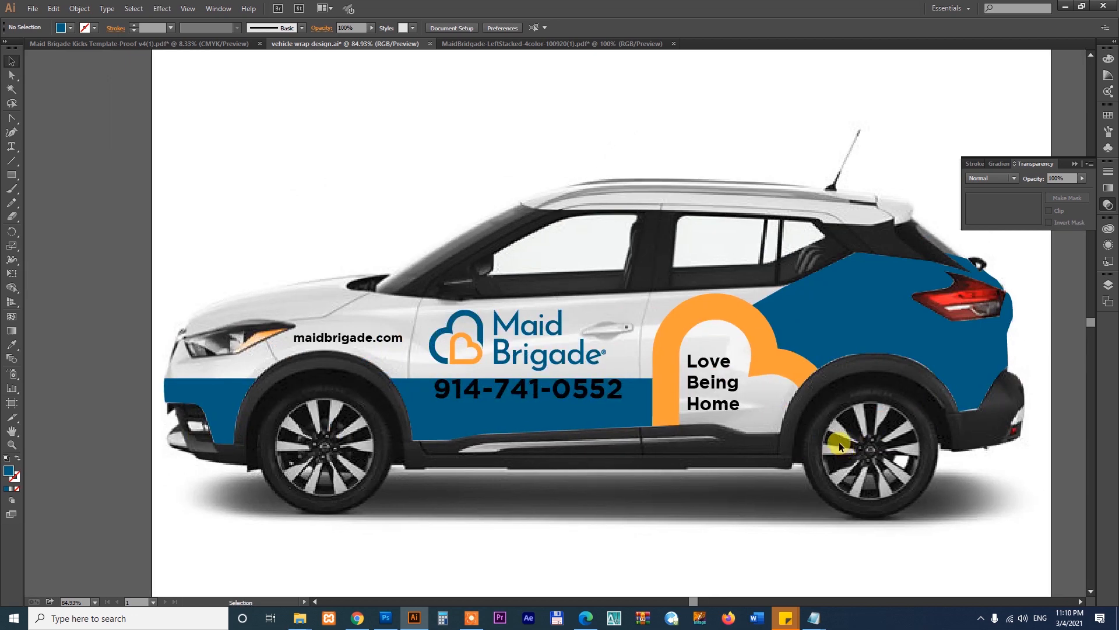
- Curve the rear blue panel's front edge from the rear pillar down to the heart, and exit the clip group
double_click(840, 305)
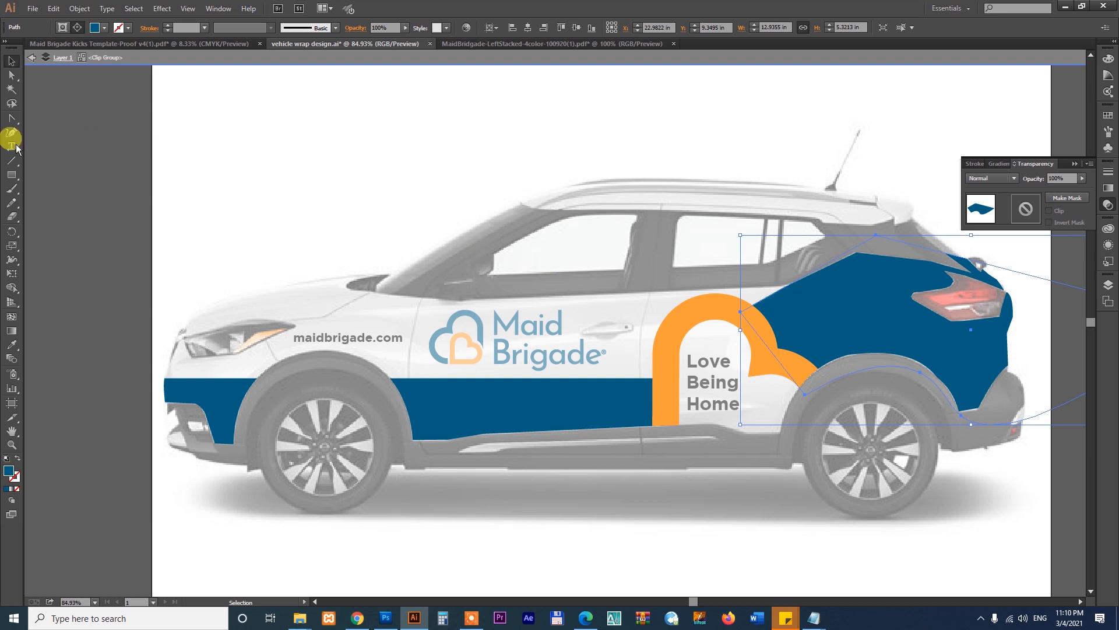
click(11, 133)
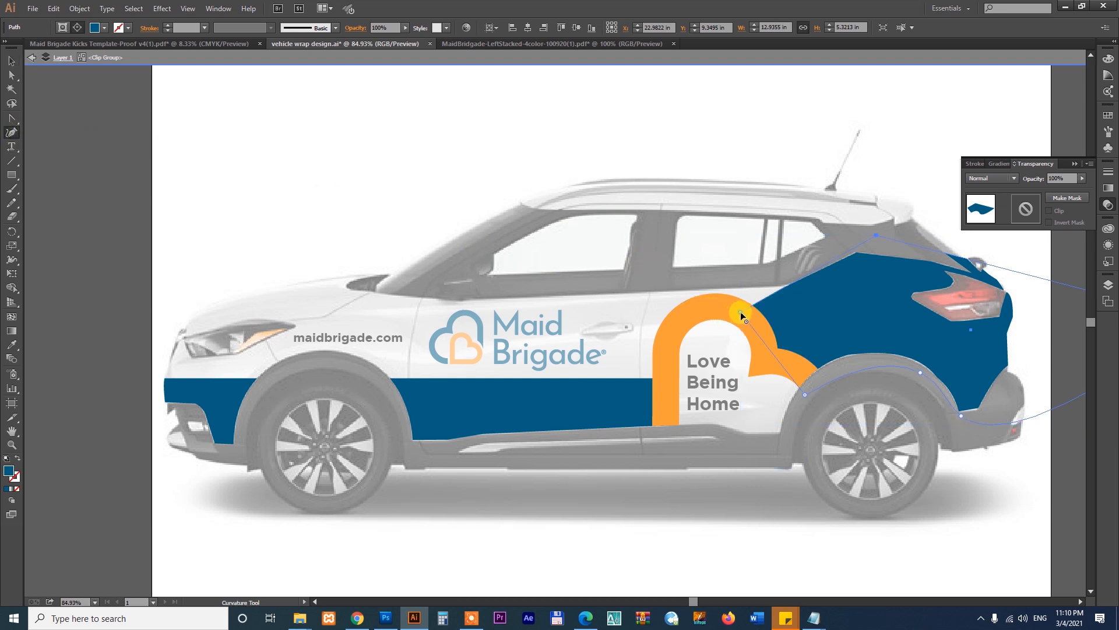
drag(740, 311, 856, 322)
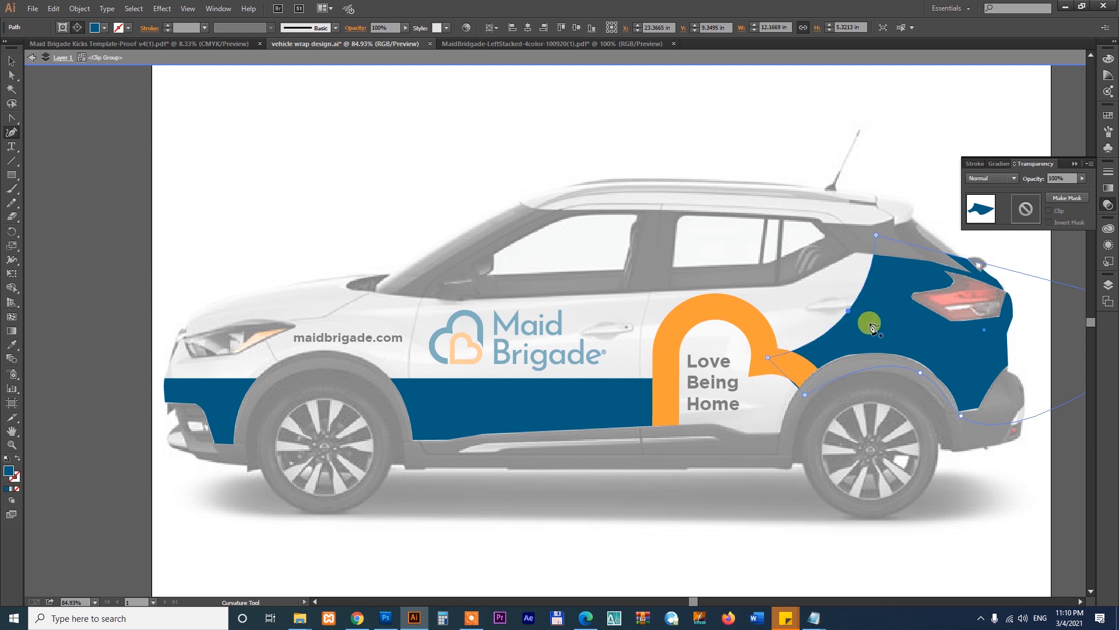
drag(768, 357, 769, 361)
key(v)
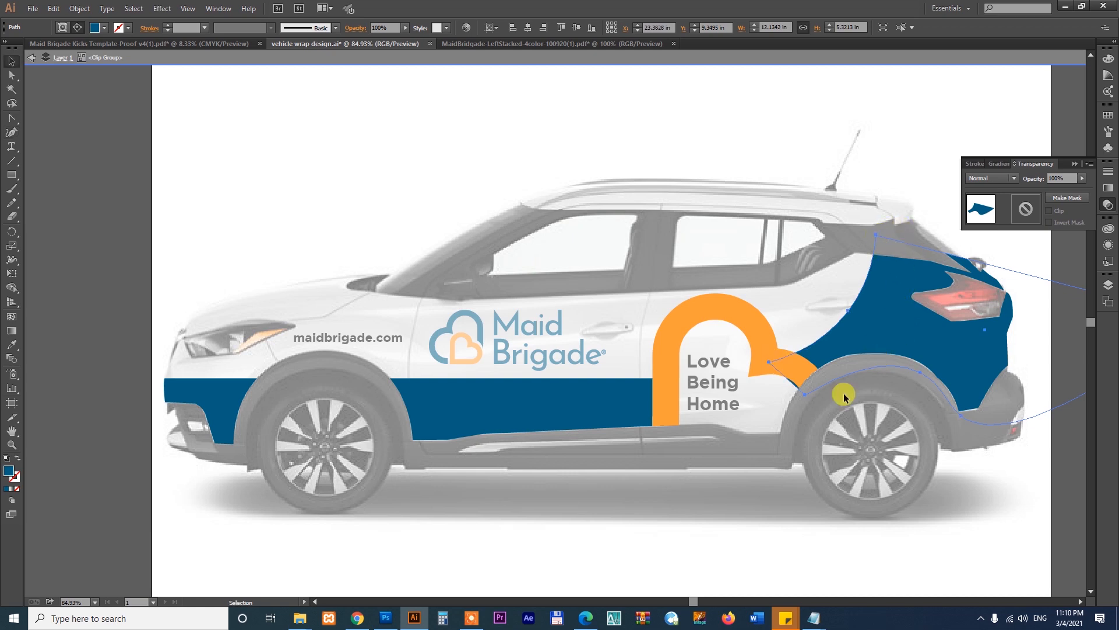
click(518, 520)
click(528, 543)
double_click(621, 537)
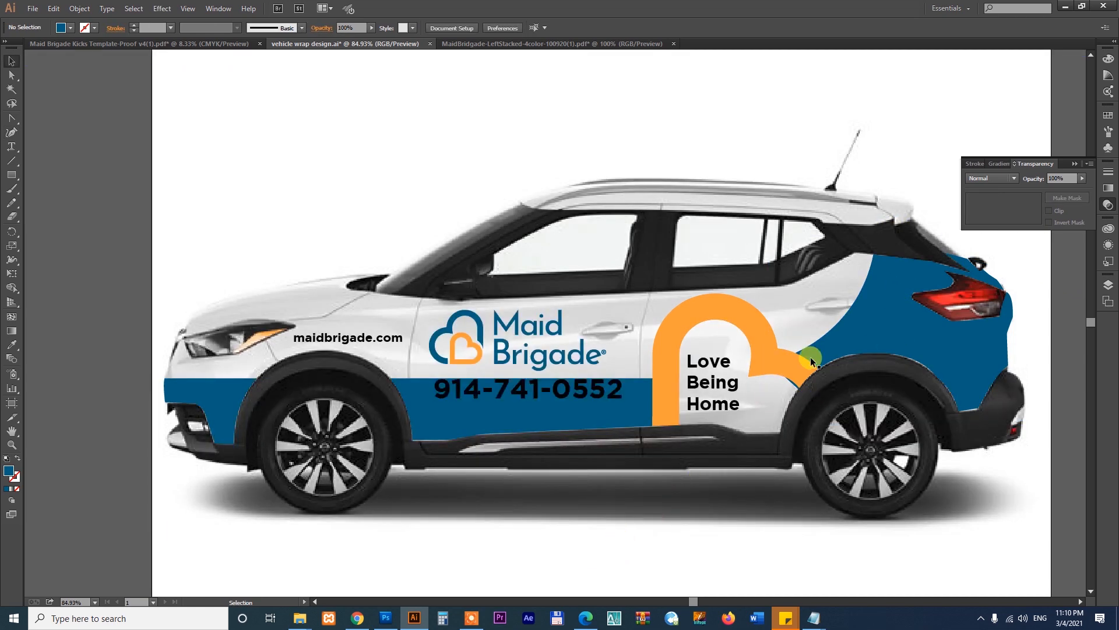
- Draw a rectangle about 12.1 by 2.2 in over the roof inside the clip group and fill it with the heart's orange
drag(811, 357, 723, 372)
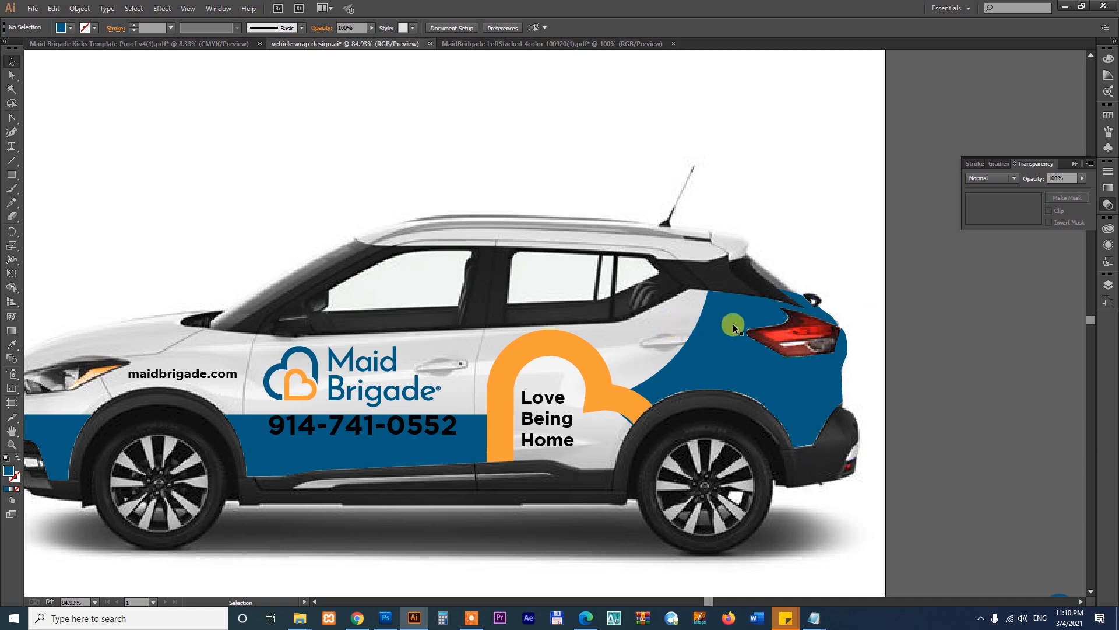
double_click(732, 323)
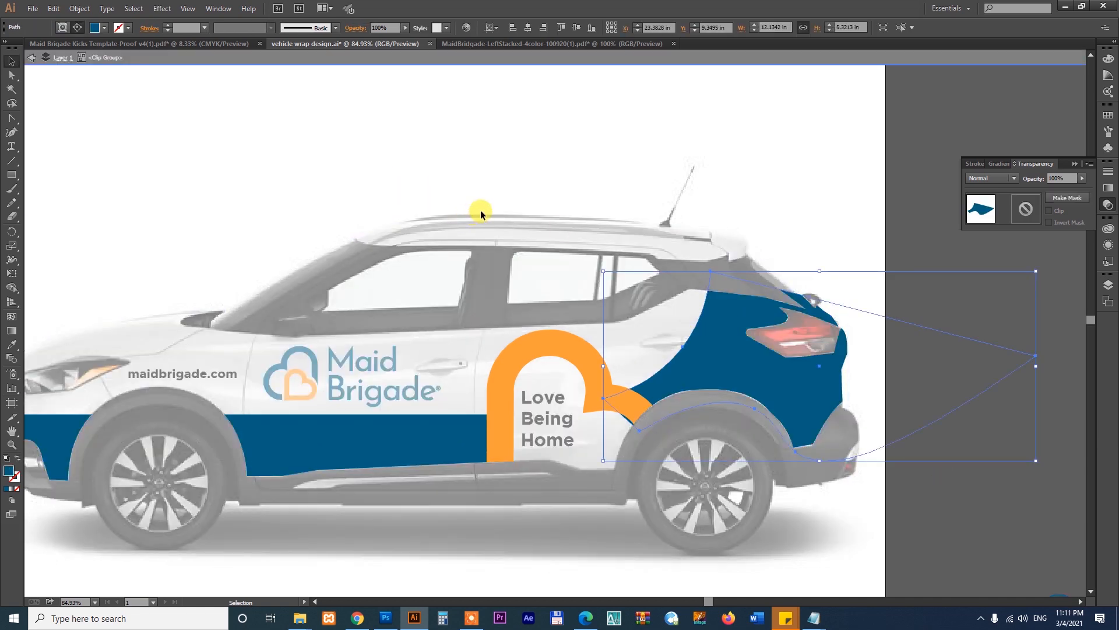
key(m)
drag(317, 186, 750, 262)
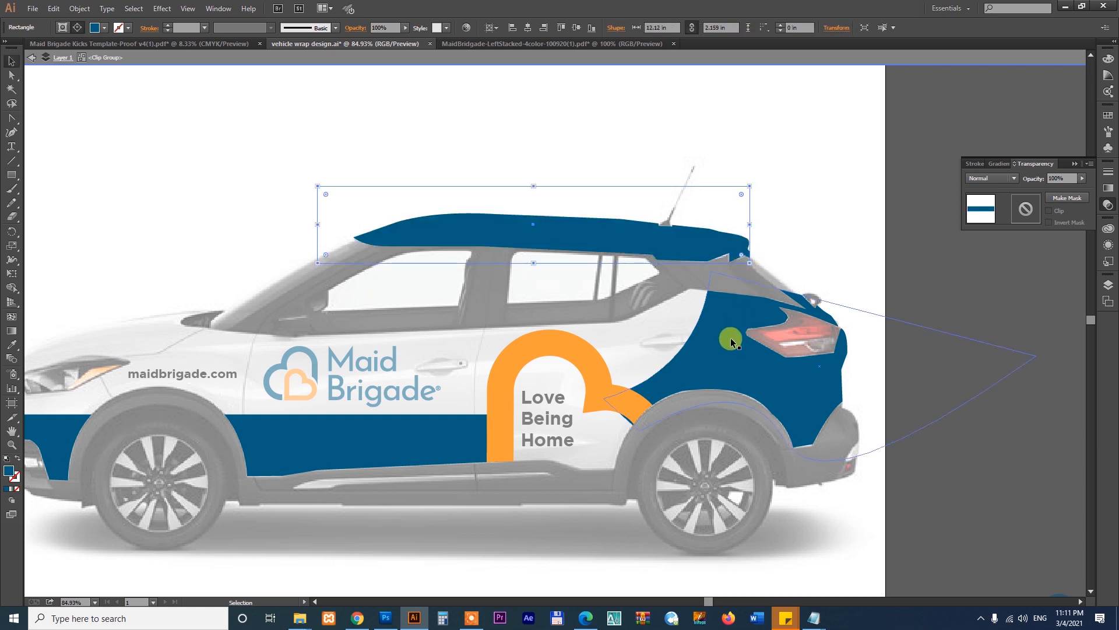
key(i)
click(580, 347)
key(v)
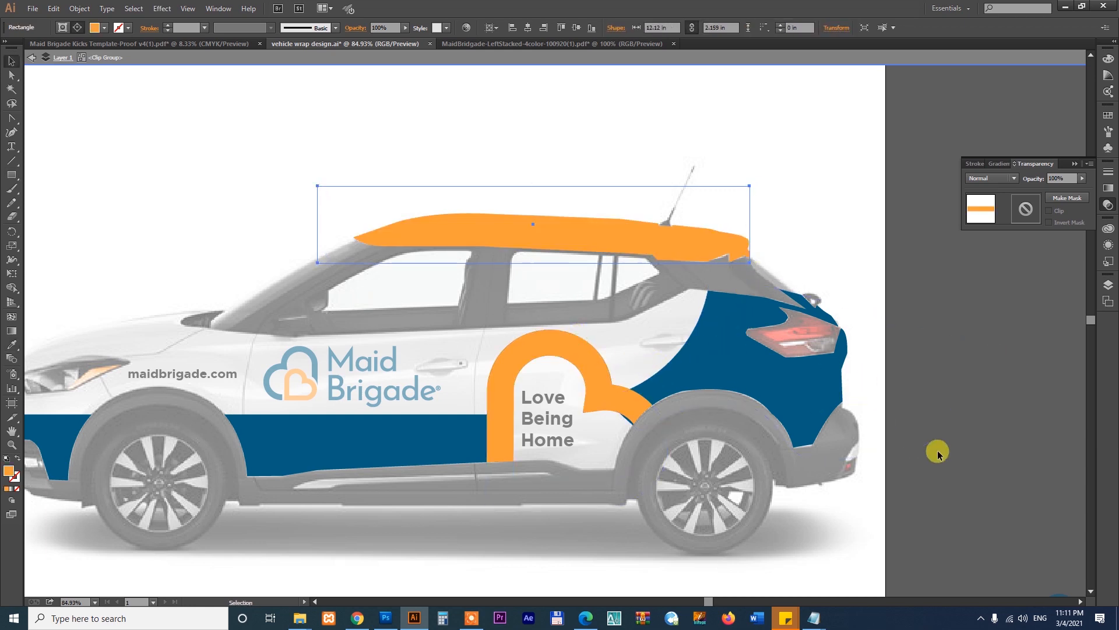
double_click(933, 452)
- Adjust the rear blue panel's edge beneath the heart near the wheel arch to remove the blue sliver, and leave isolation
drag(568, 417, 634, 407)
key(z)
drag(367, 156, 895, 442)
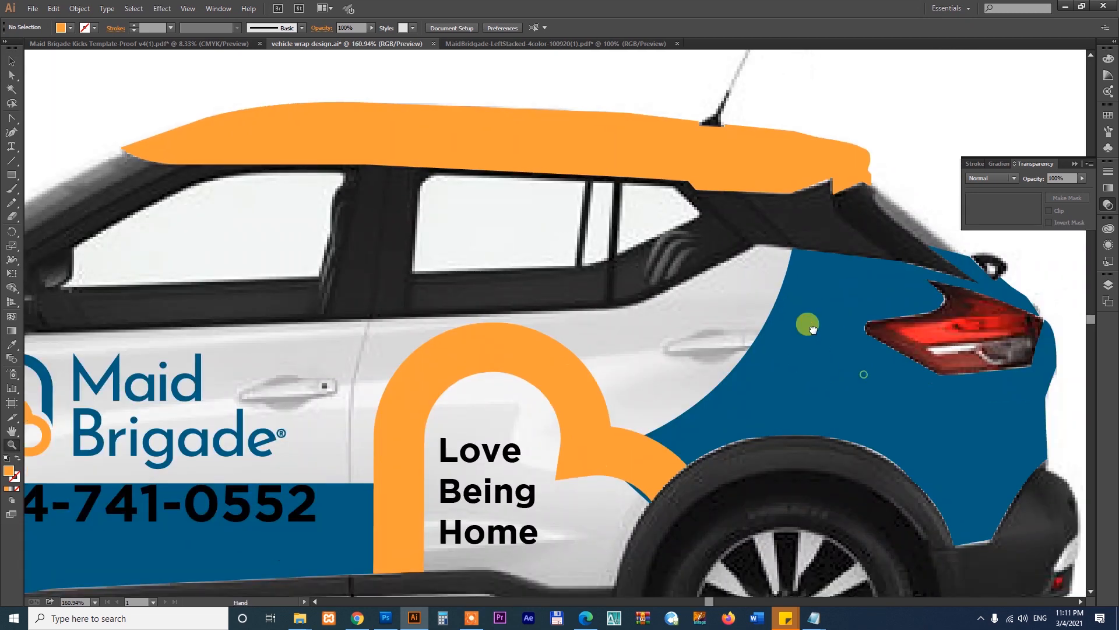
key(v)
click(694, 426)
double_click(694, 426)
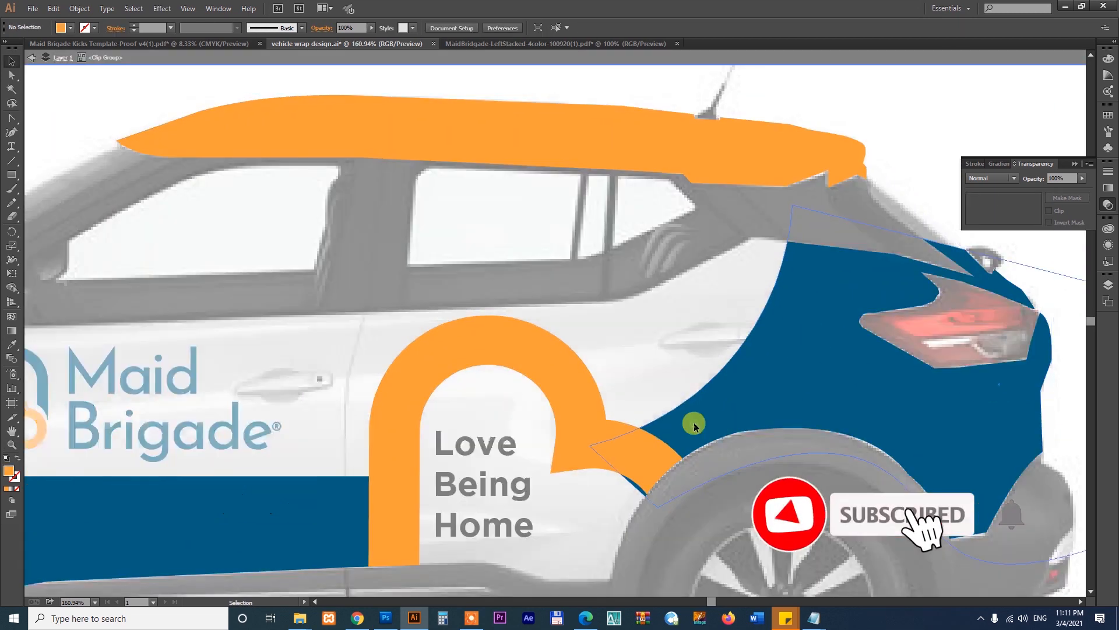
click(12, 133)
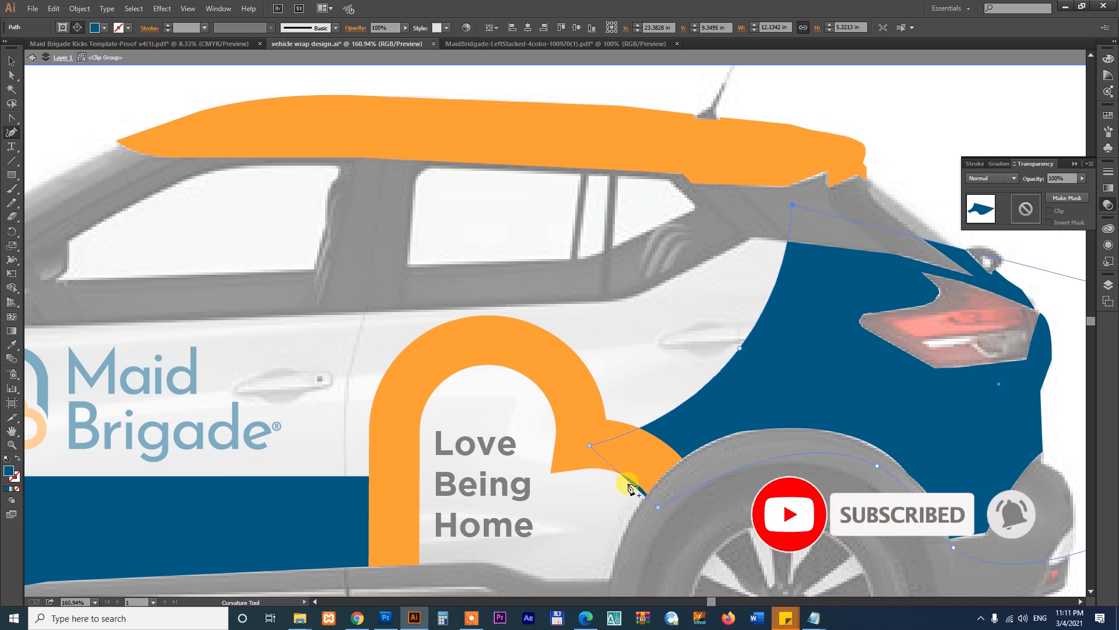
key(v)
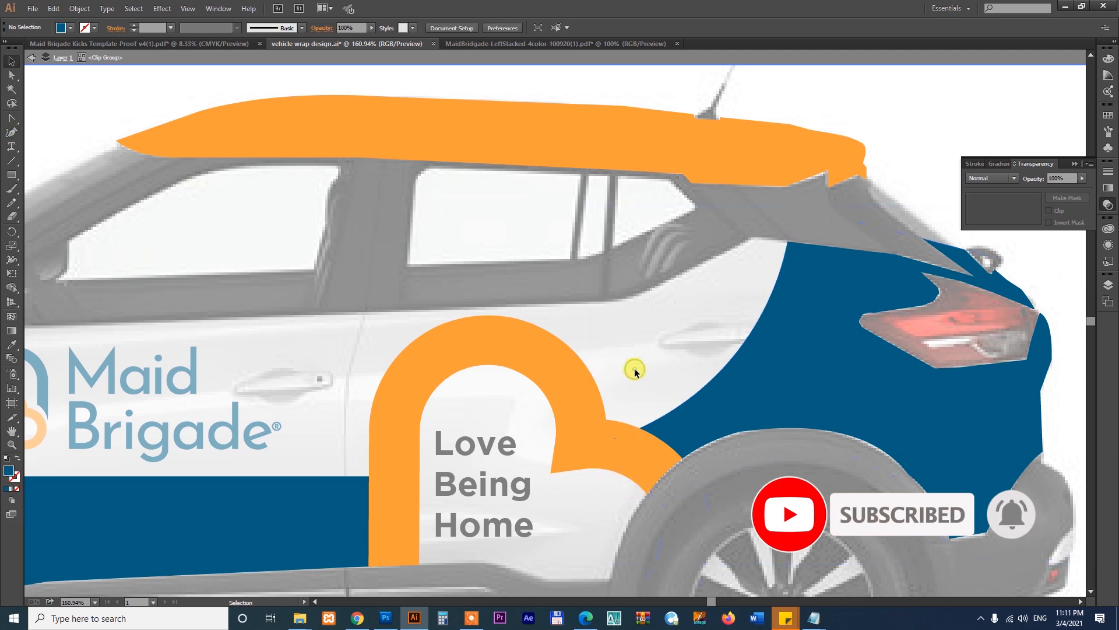
double_click(636, 379)
- Draw a closed curved shape about 3.4 by 3.9 in along the rear blue panel's front edge, from the rear pillar to the heart
drag(674, 440, 820, 299)
double_click(820, 298)
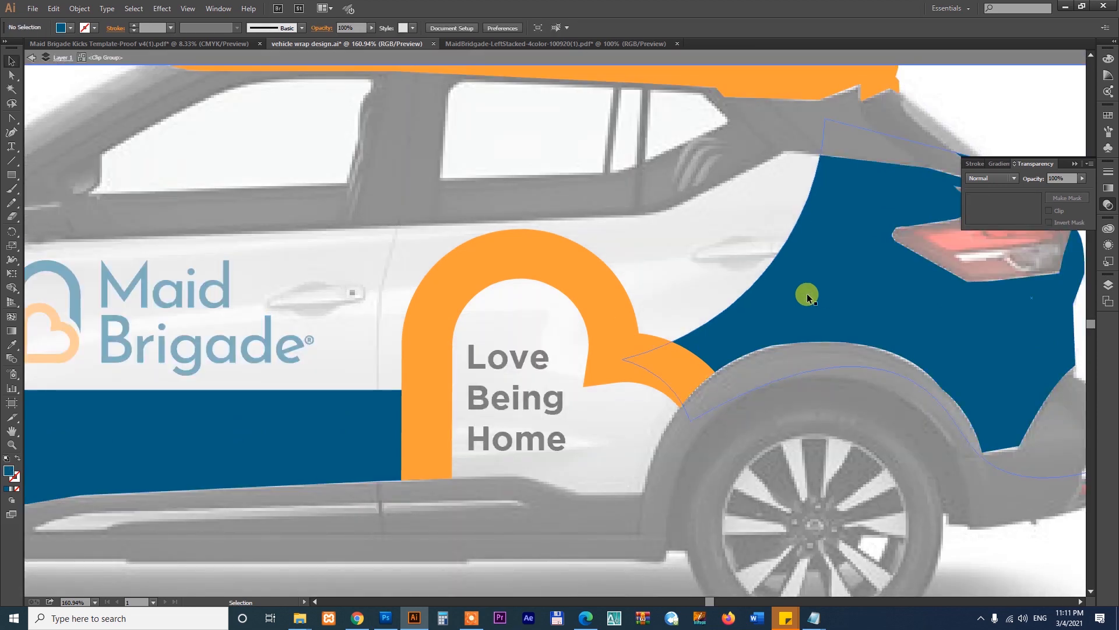
key(p)
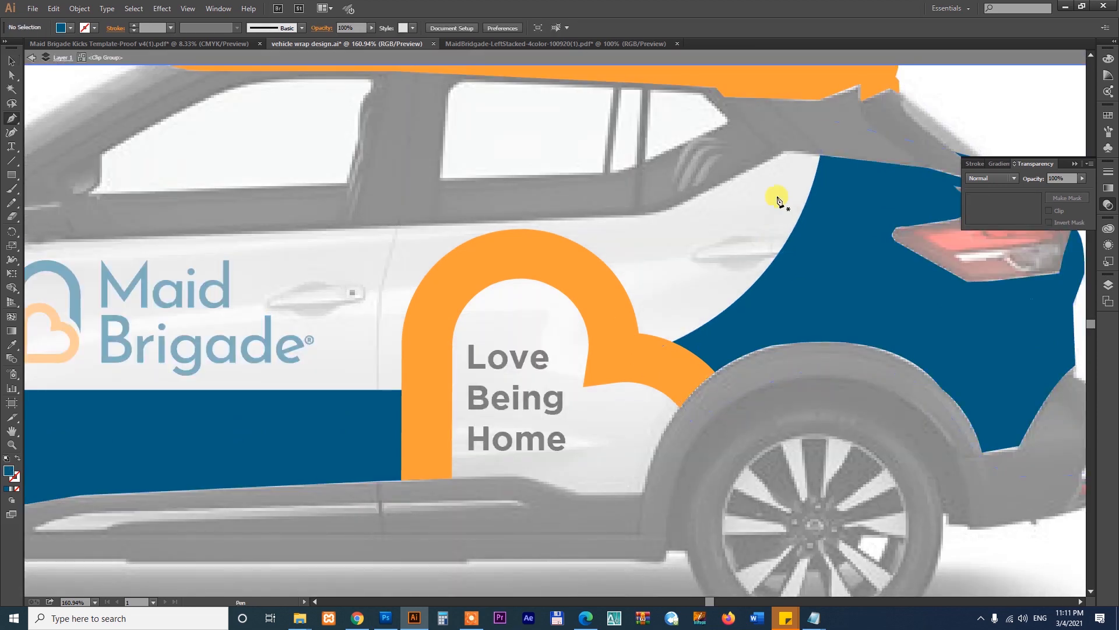
click(773, 107)
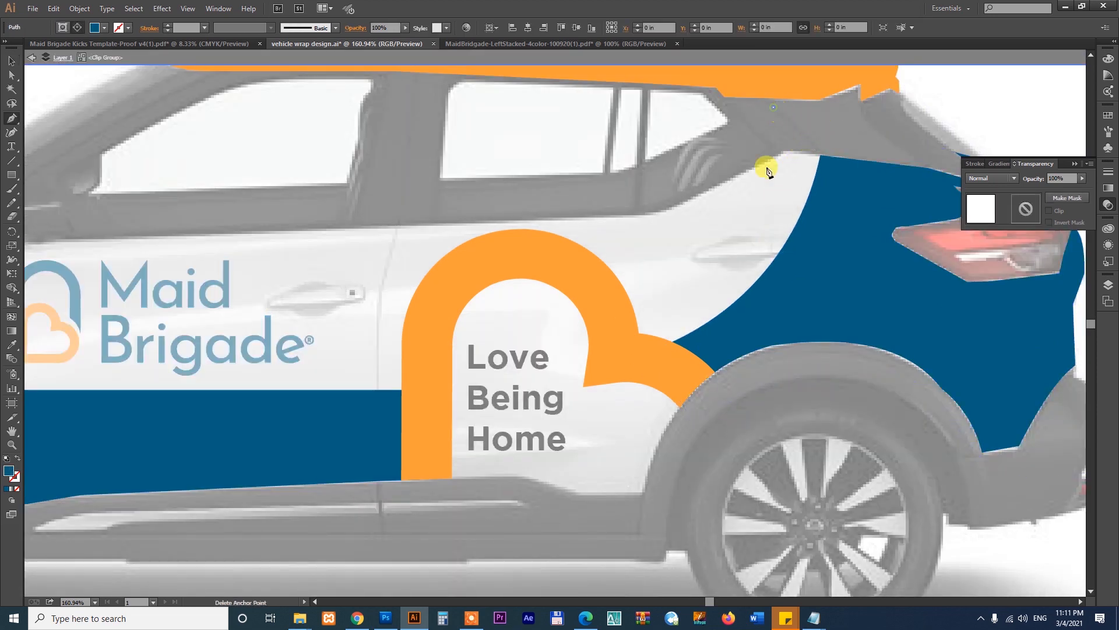
click(631, 338)
drag(606, 347, 455, 401)
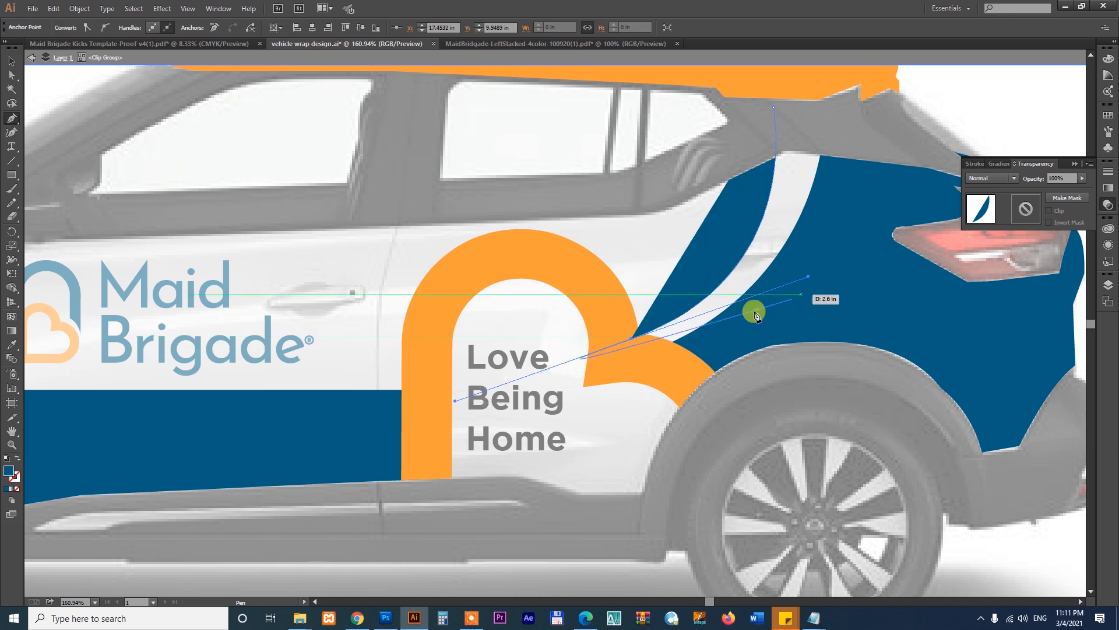
click(630, 341)
click(671, 367)
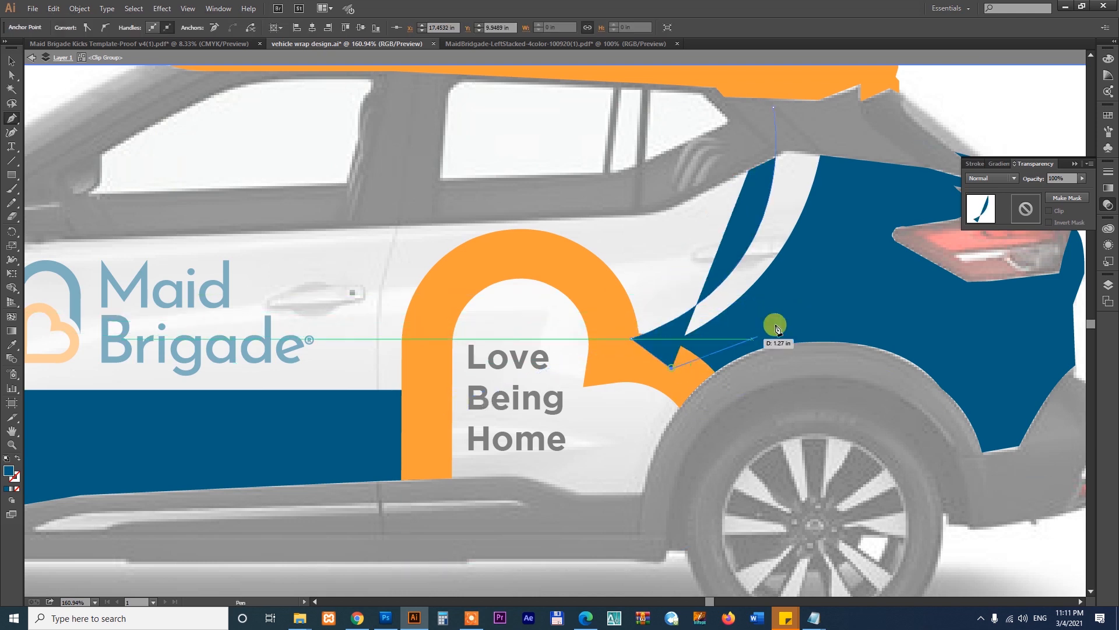
click(783, 315)
drag(843, 200, 849, 187)
drag(858, 138, 774, 112)
- Fill the curved shape with the heart's orange and send it behind the rear blue panel
key(i)
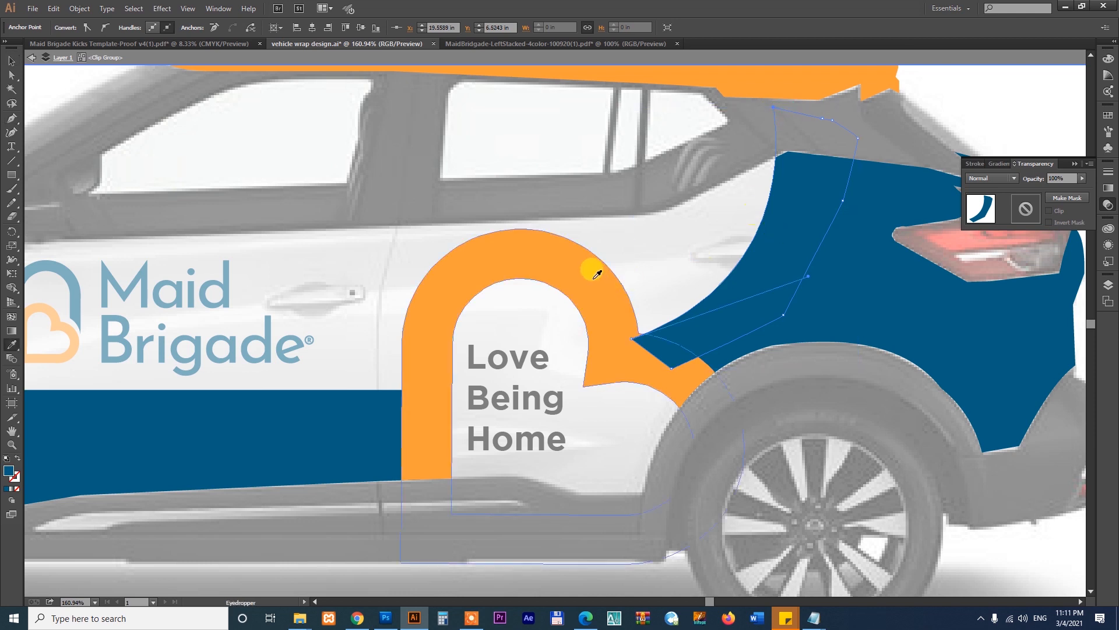
click(585, 257)
key(v)
key(a)
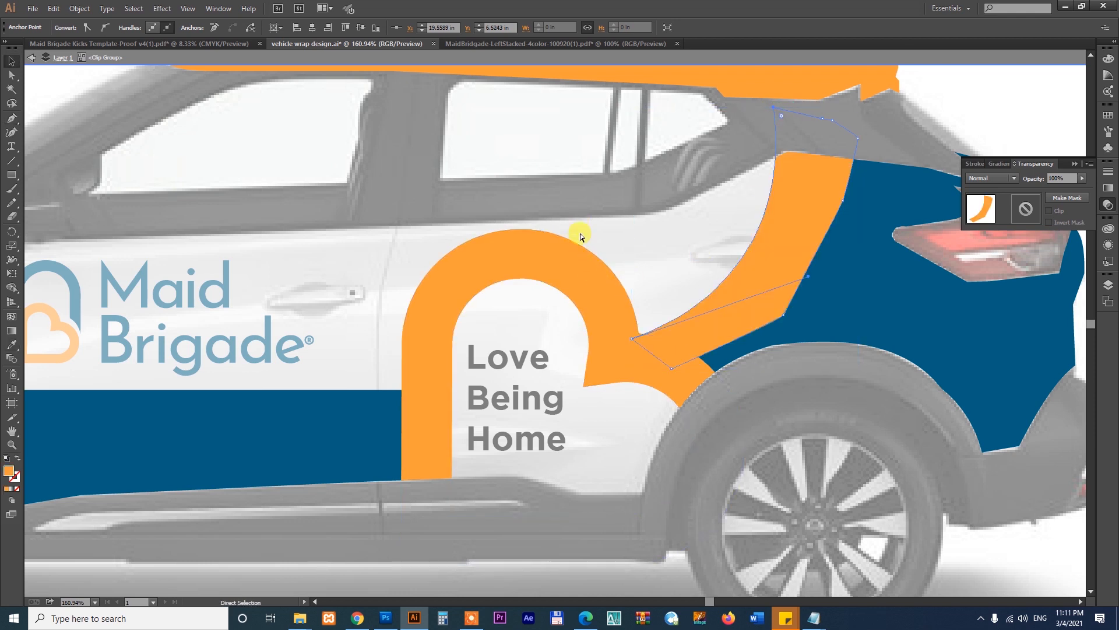
key(ctrl+bracketleft)
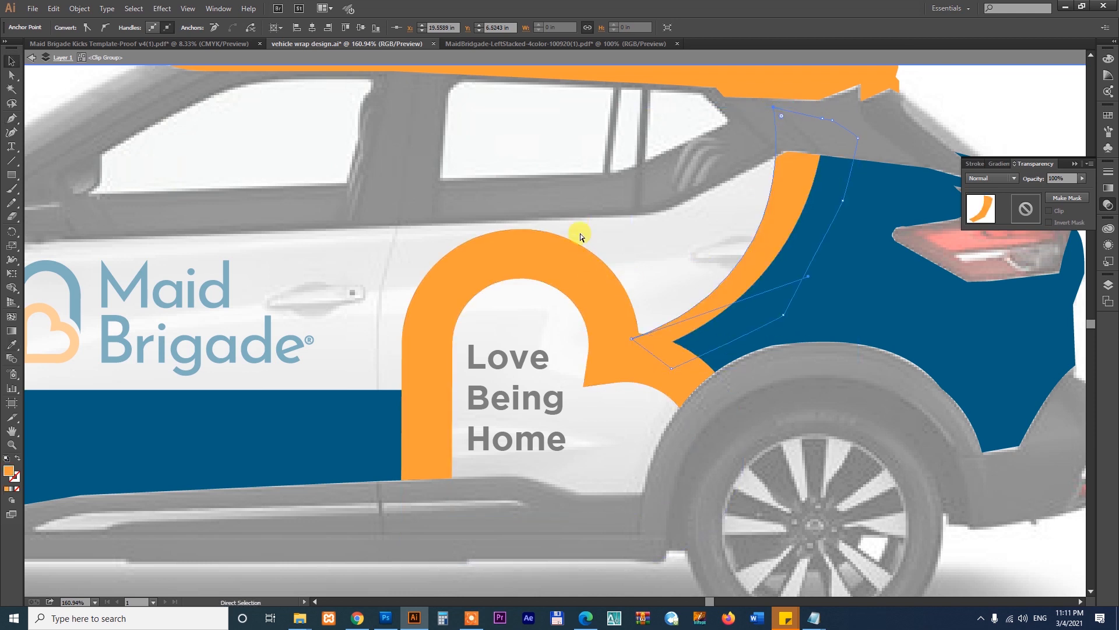
- Move the orange curved shape slightly toward the car's front to widen the visible stripe beside the blue panel, and deselect it
key(v)
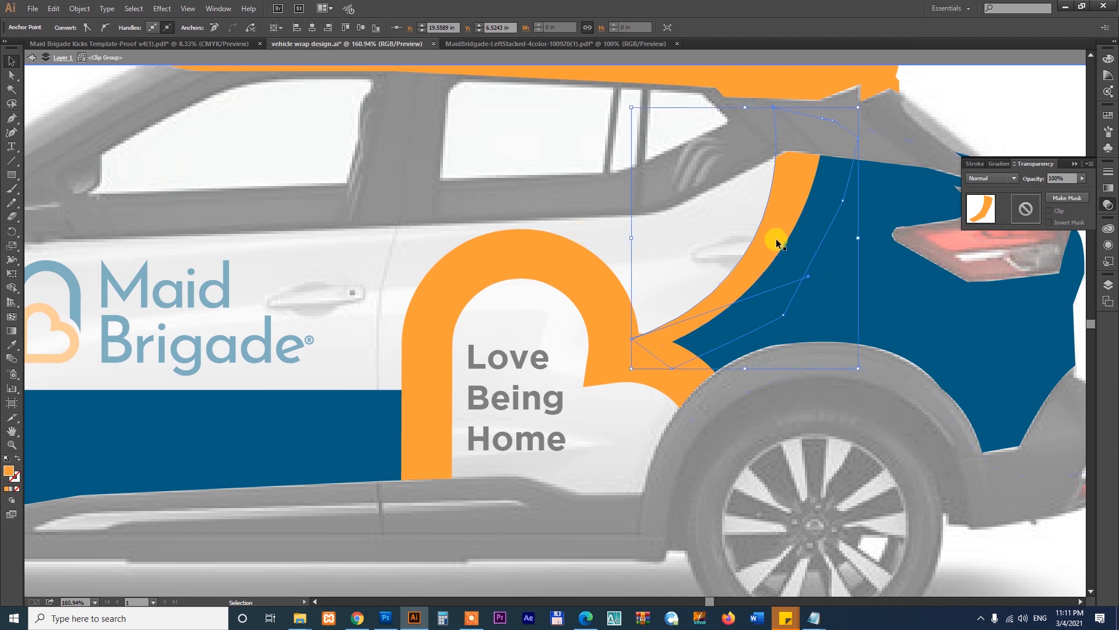
mouse_move(780, 235)
mouse_down()
mouse_move(764, 227)
mouse_move(759, 238)
mouse_up()
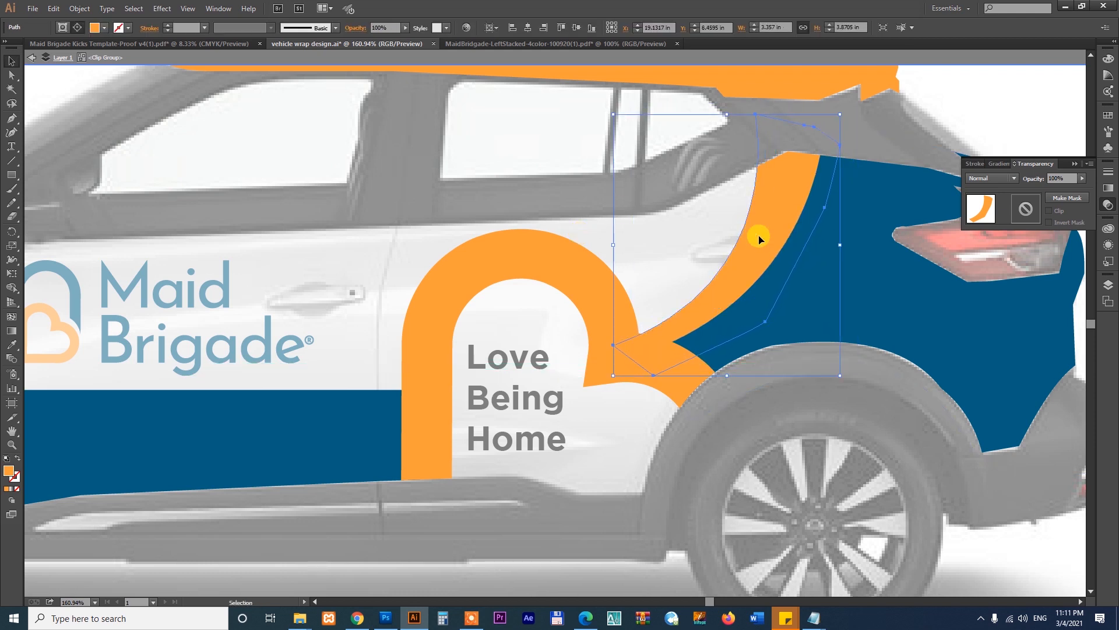
click(844, 286)
click(401, 246)
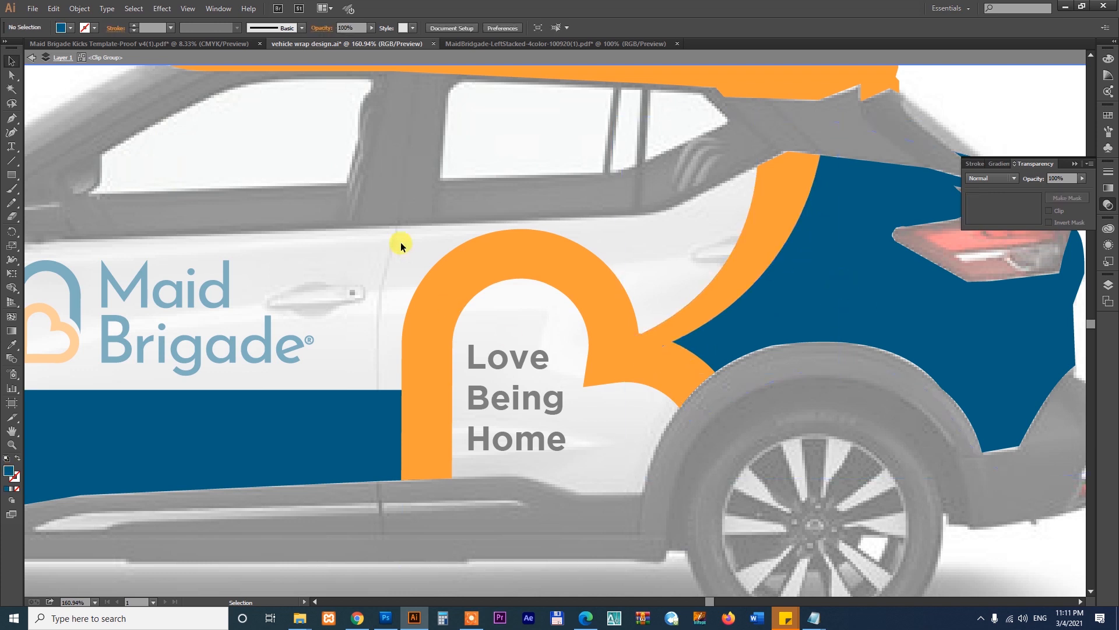
- Apply a Multiply drop shadow to the orange heart with 75% opacity, 0.1 in X and Y offsets and 0.07 in blur, and leave isolation
click(632, 341)
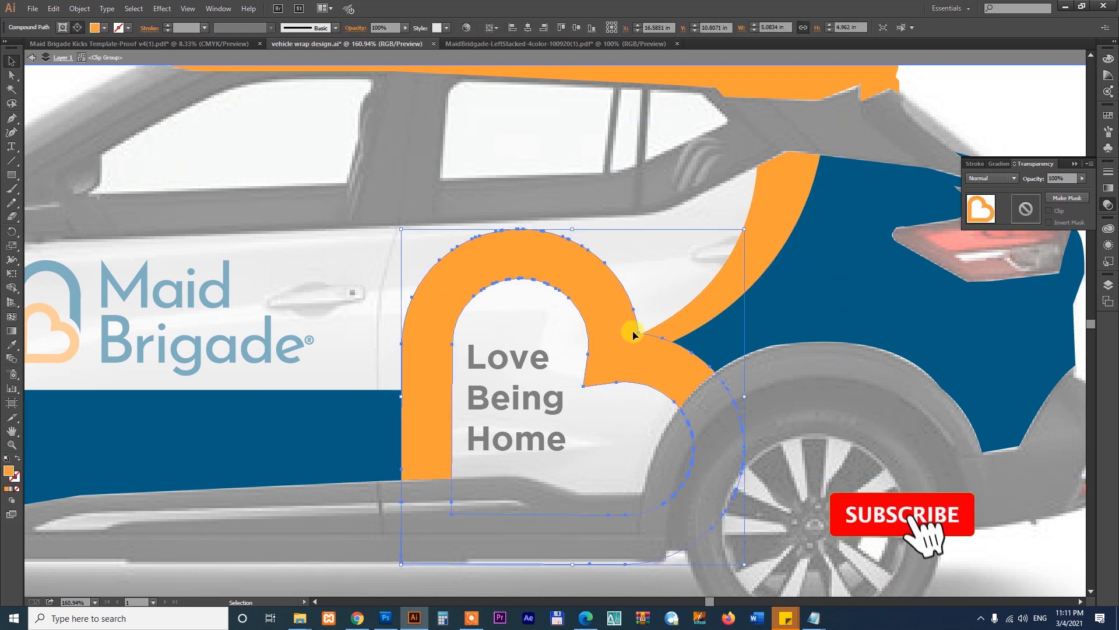
key(ctrl+c)
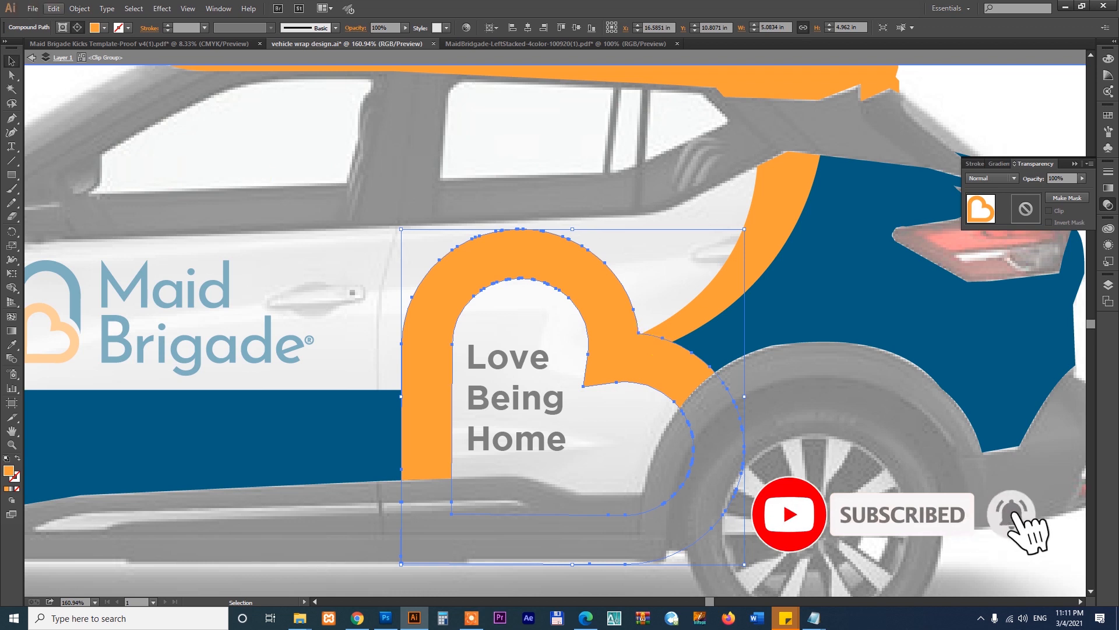
click(162, 9)
mouse_move(206, 150)
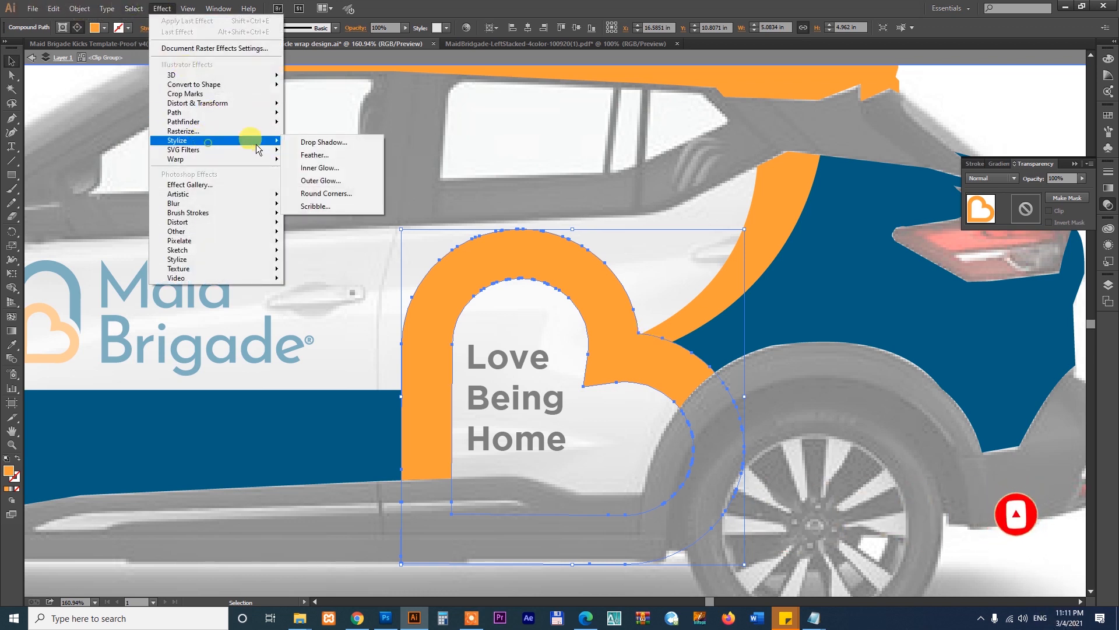
click(322, 142)
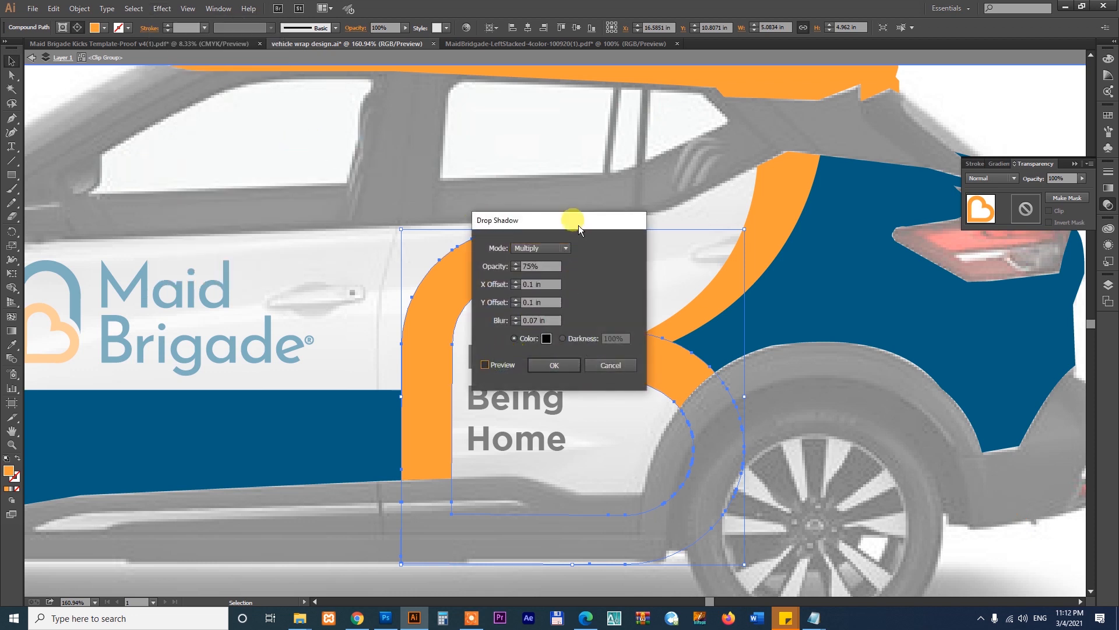
key(alt+p)
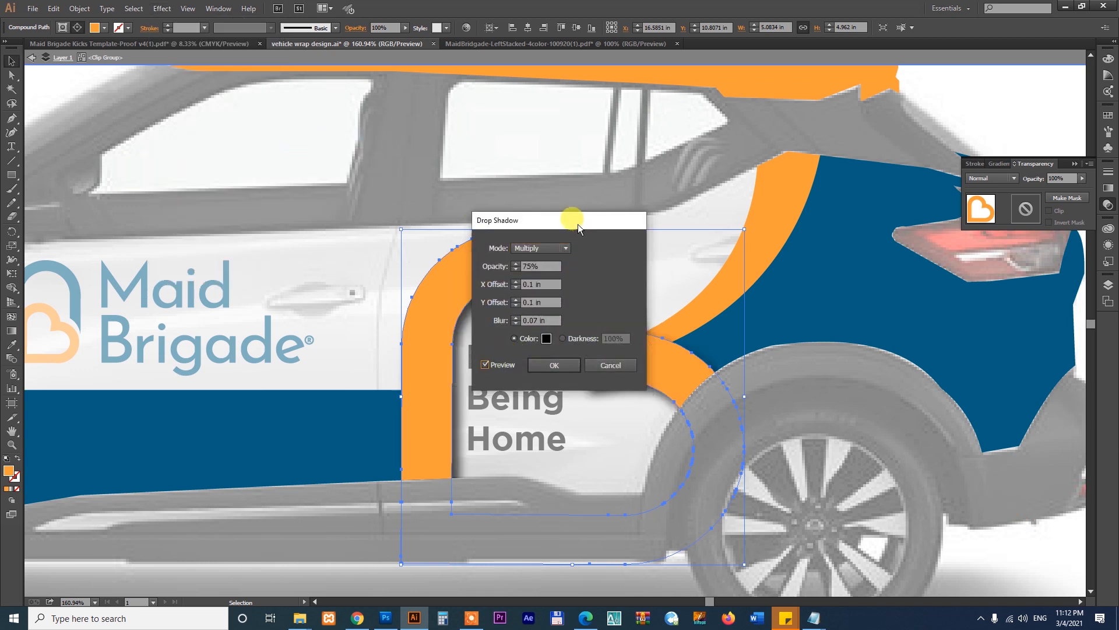
drag(578, 224, 904, 308)
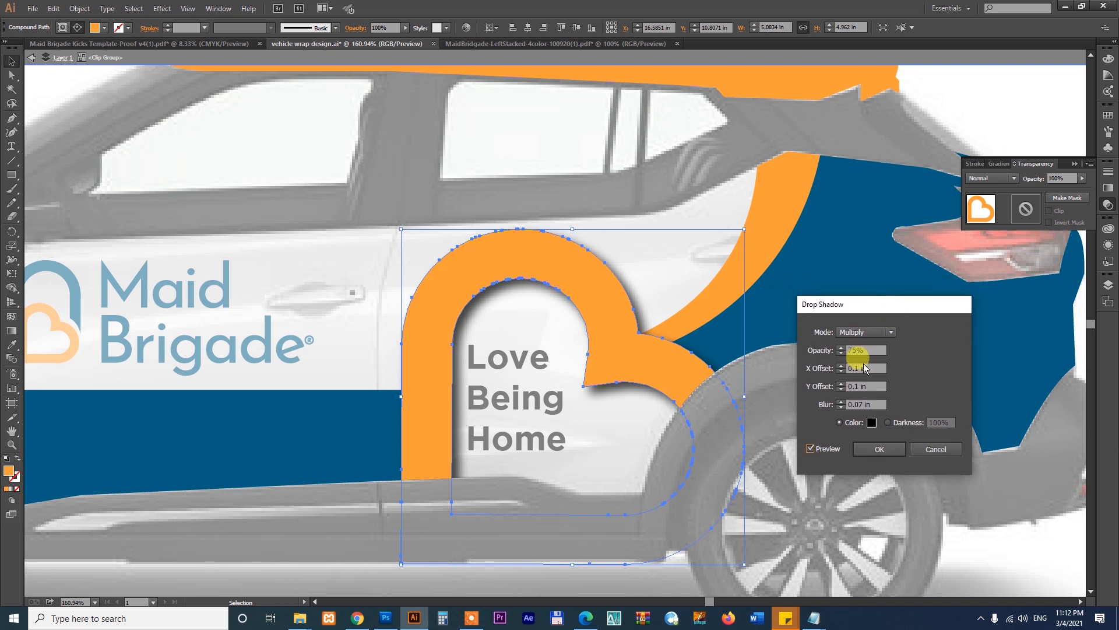
click(881, 449)
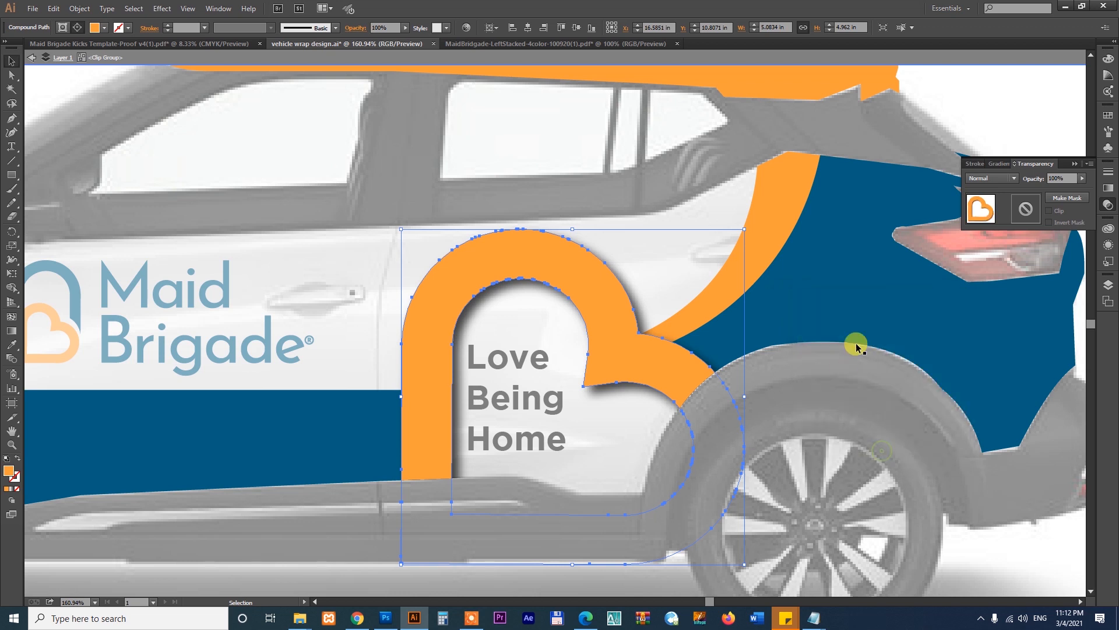
click(859, 325)
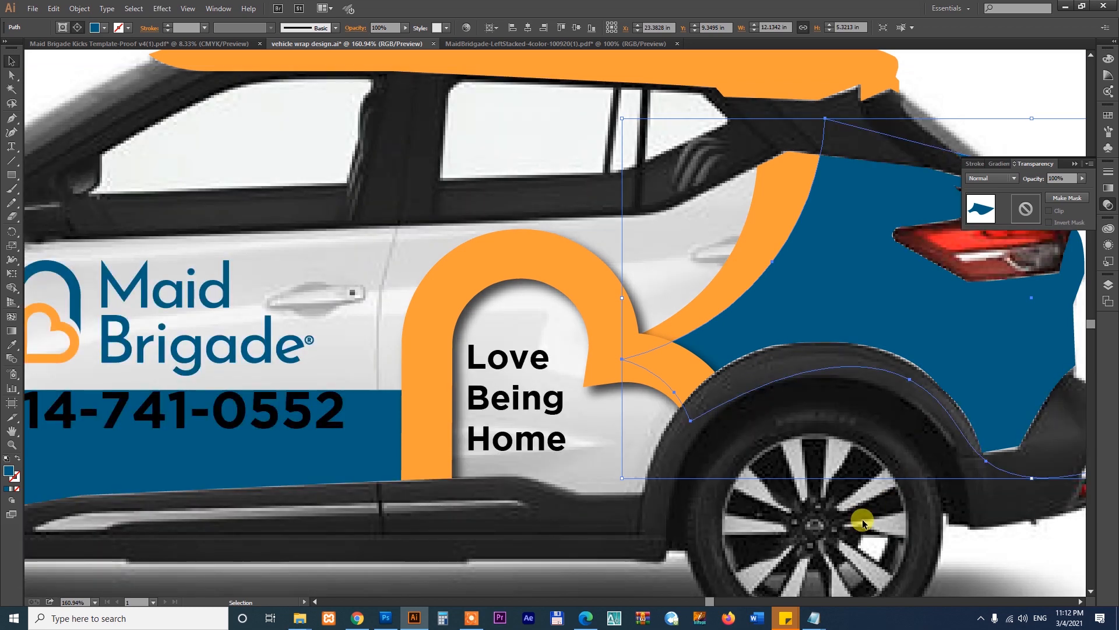
click(862, 521)
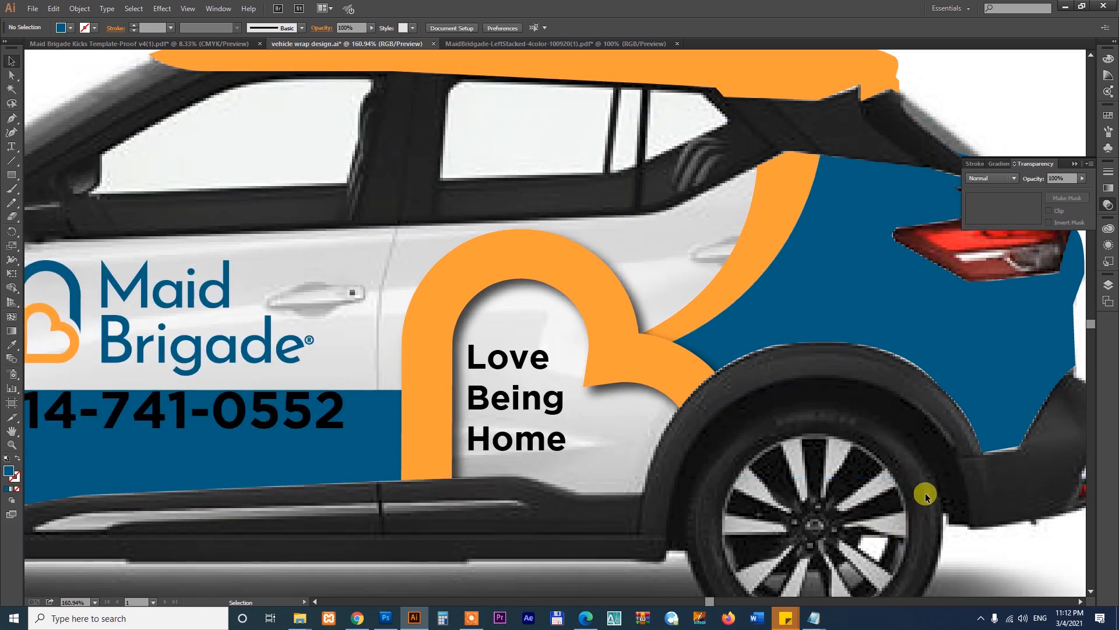
- Recolor the phone number on the lower blue band white by sampling the page background
key(ctrl+minus)
key(ctrl+minus)
key(ctrl+minus)
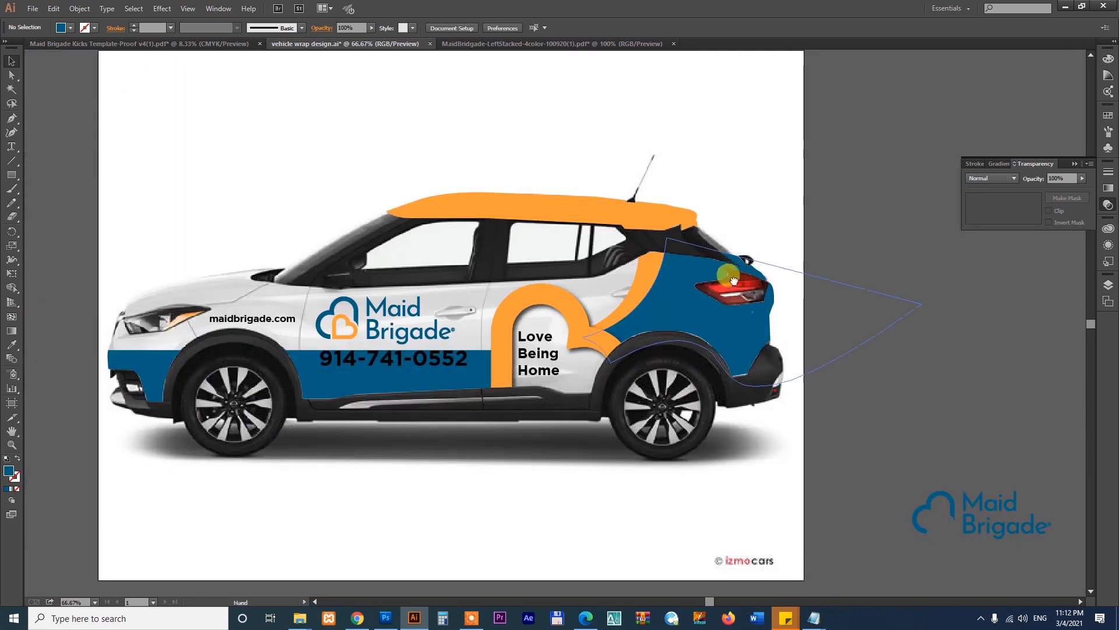
drag(247, 215, 758, 516)
drag(722, 321, 716, 335)
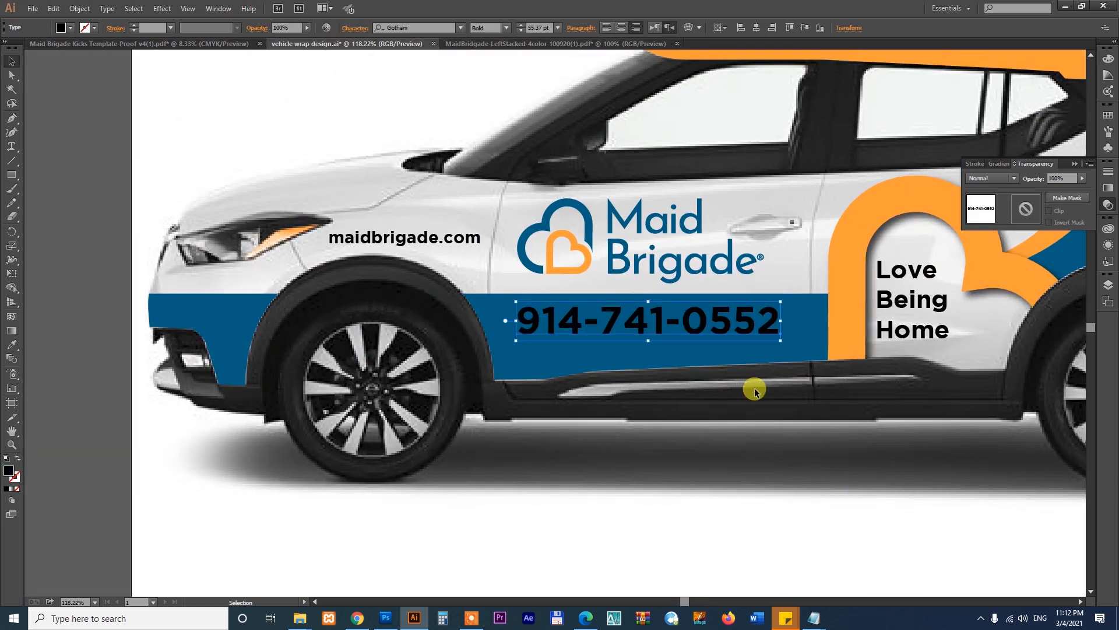
key(i)
click(762, 529)
key(v)
drag(801, 266, 770, 315)
click(560, 270)
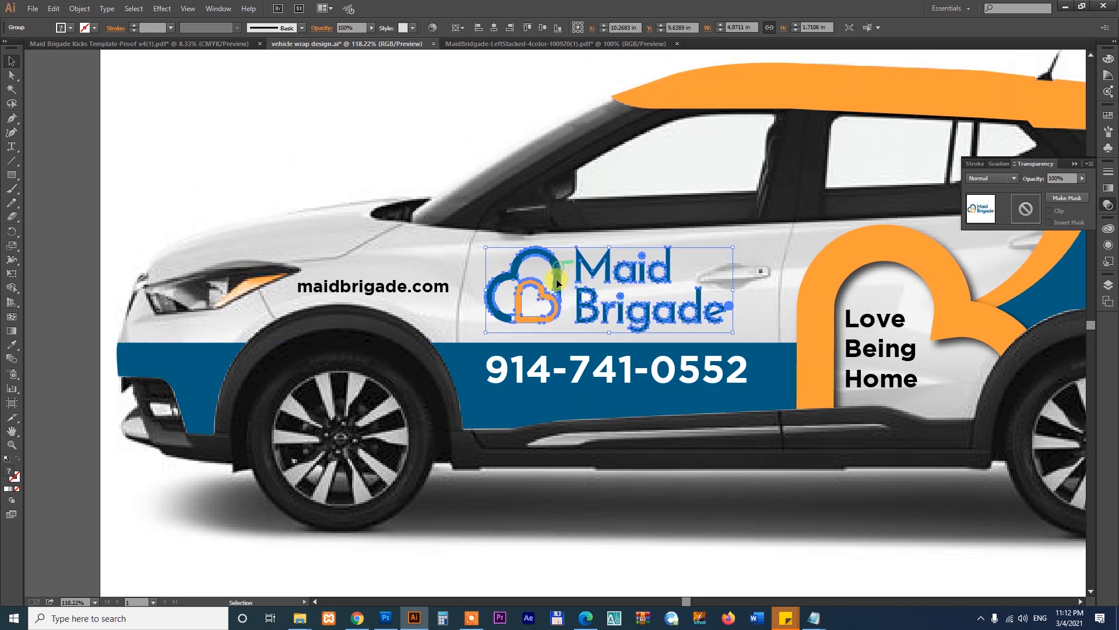
- Draw a white rectangle about 23.3 by 9.2 in across the car inside the clip group, behind the colored panels, and leave isolation
click(794, 381)
double_click(767, 381)
key(ctrl+1)
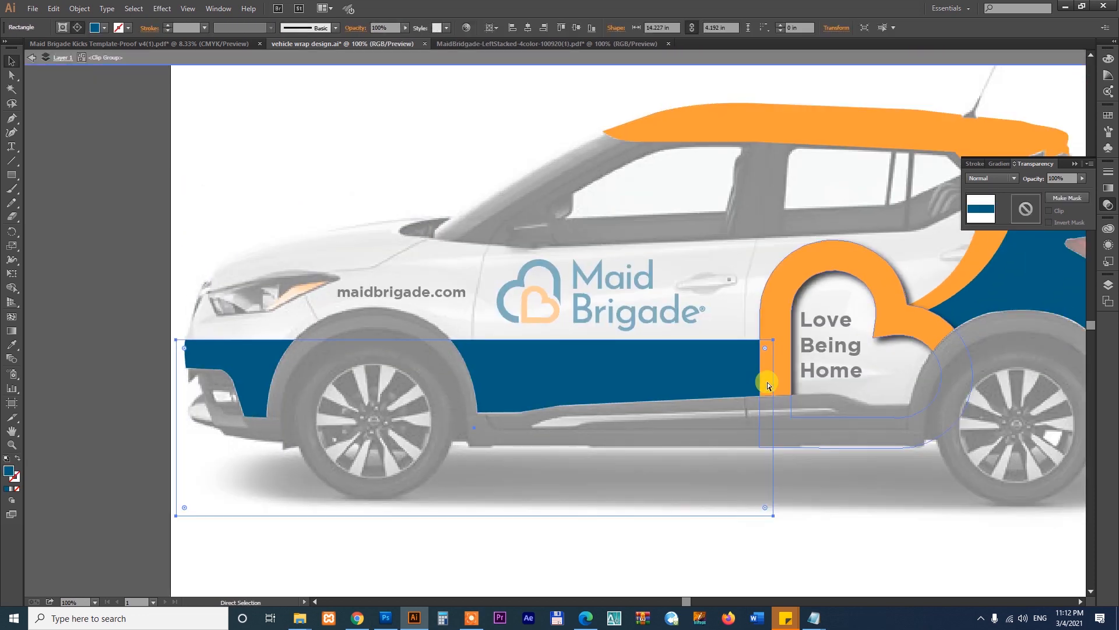
key(ctrl+minus)
key(m)
drag(270, 144, 926, 404)
key(v)
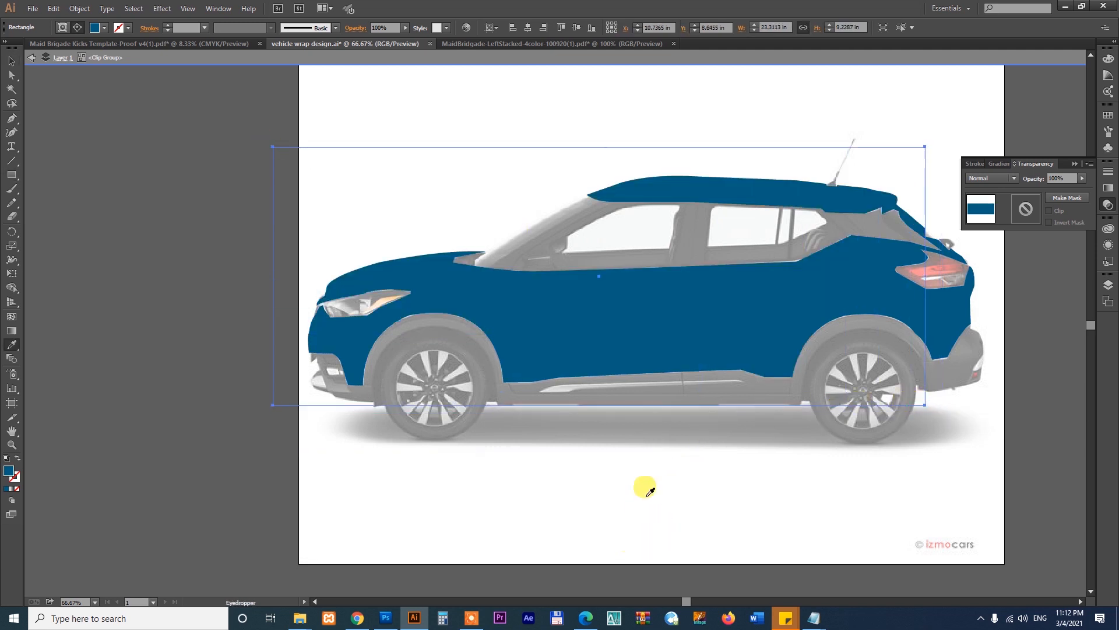
key(ctrl+z)
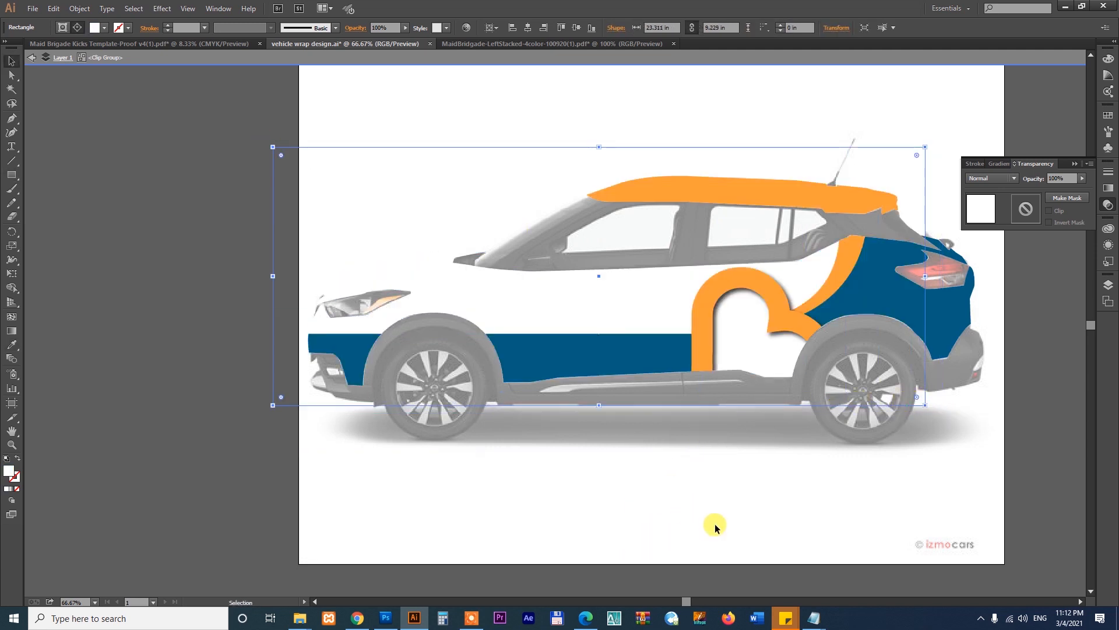
double_click(720, 518)
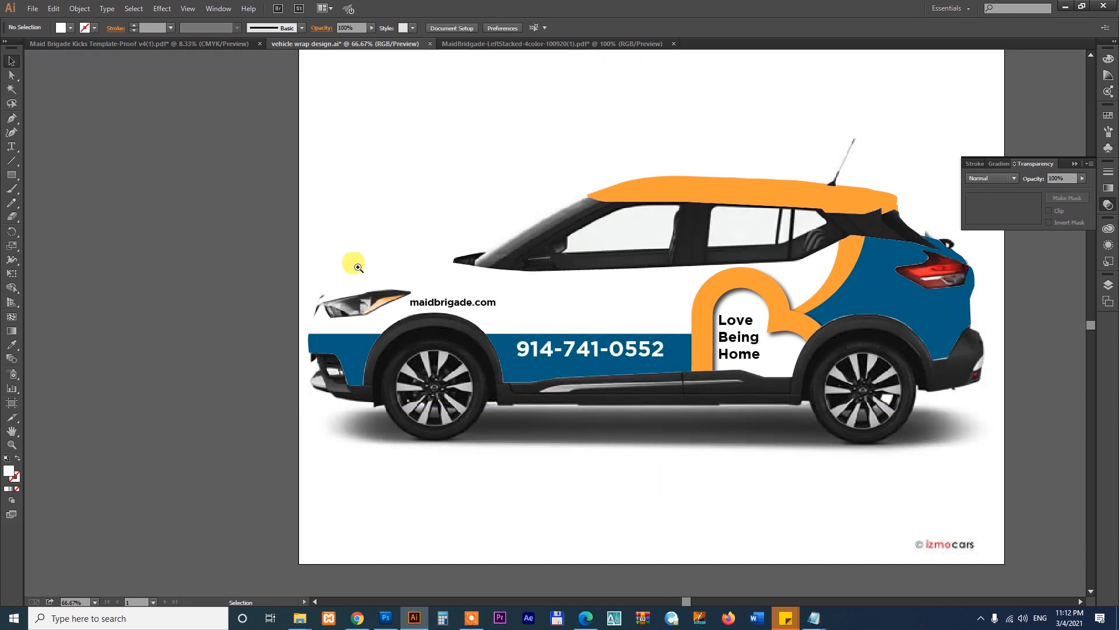
- Select the hidden Maid Brigade logo in outline view and bring it in front of the white body panel
click(907, 425)
scroll(716, 330, up, 3)
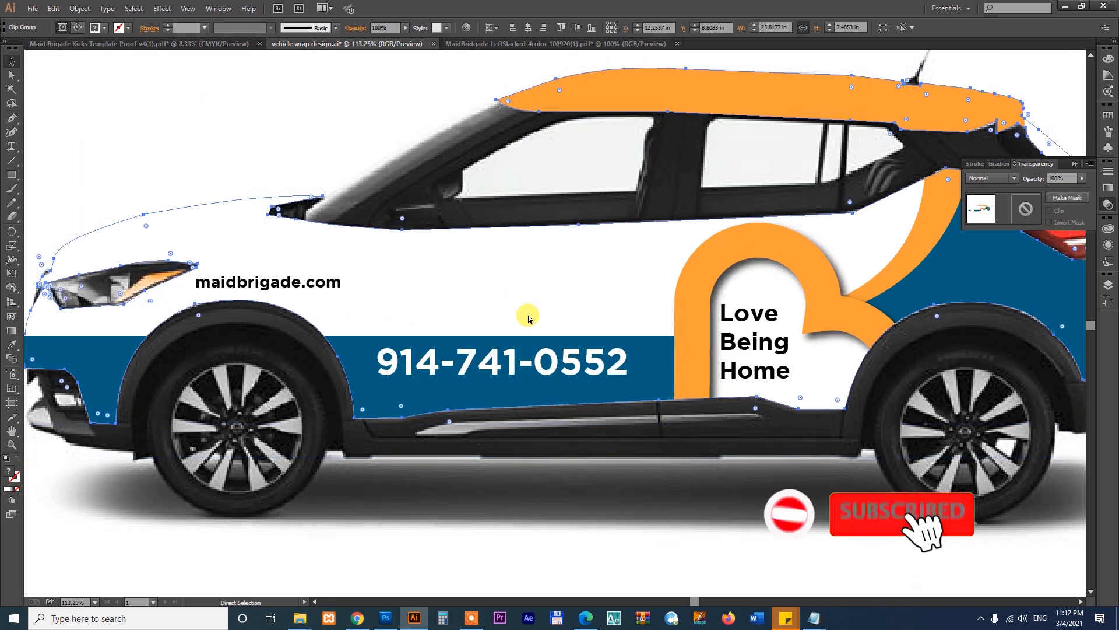
key(ctrl+y)
click(527, 270)
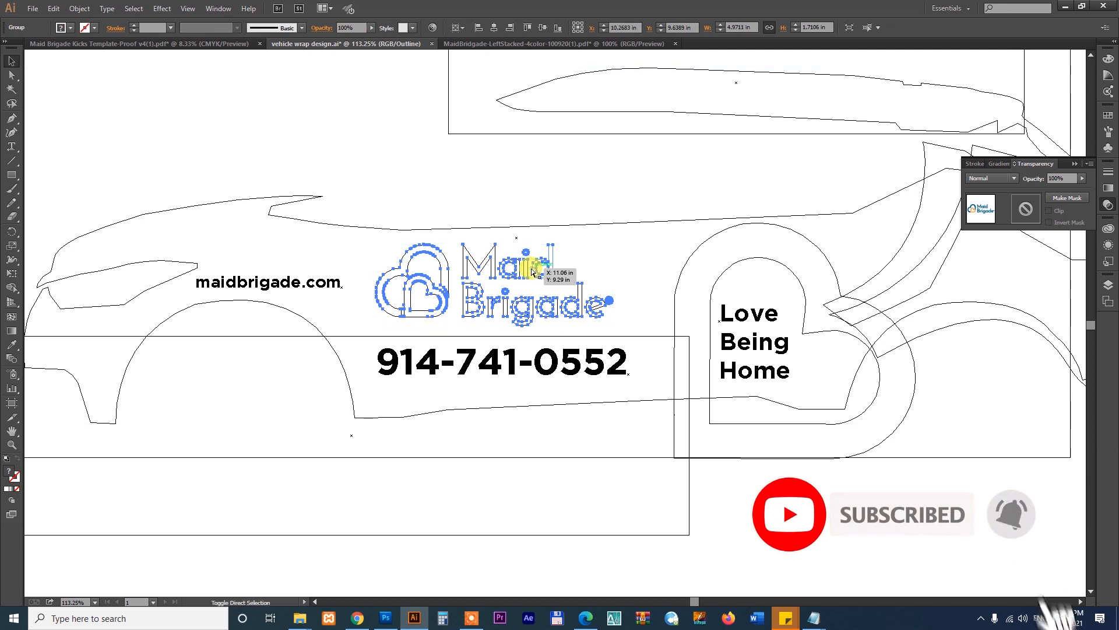
key(ctrl+y)
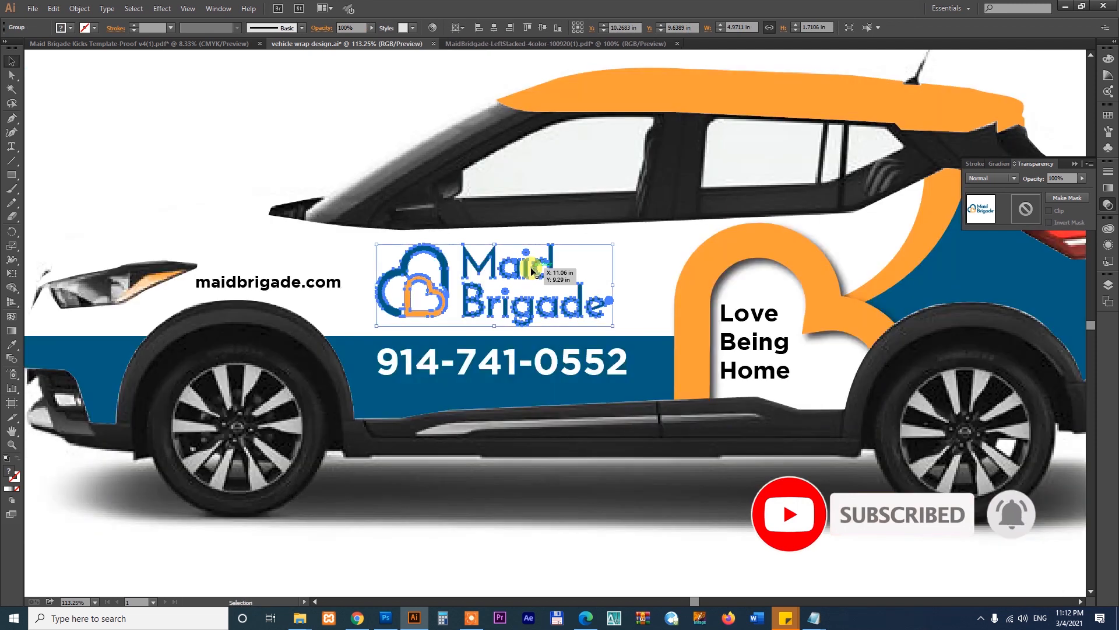
- Recolor the maidbrigade.com text with the logo's blue and deselect it
click(279, 290)
key(i)
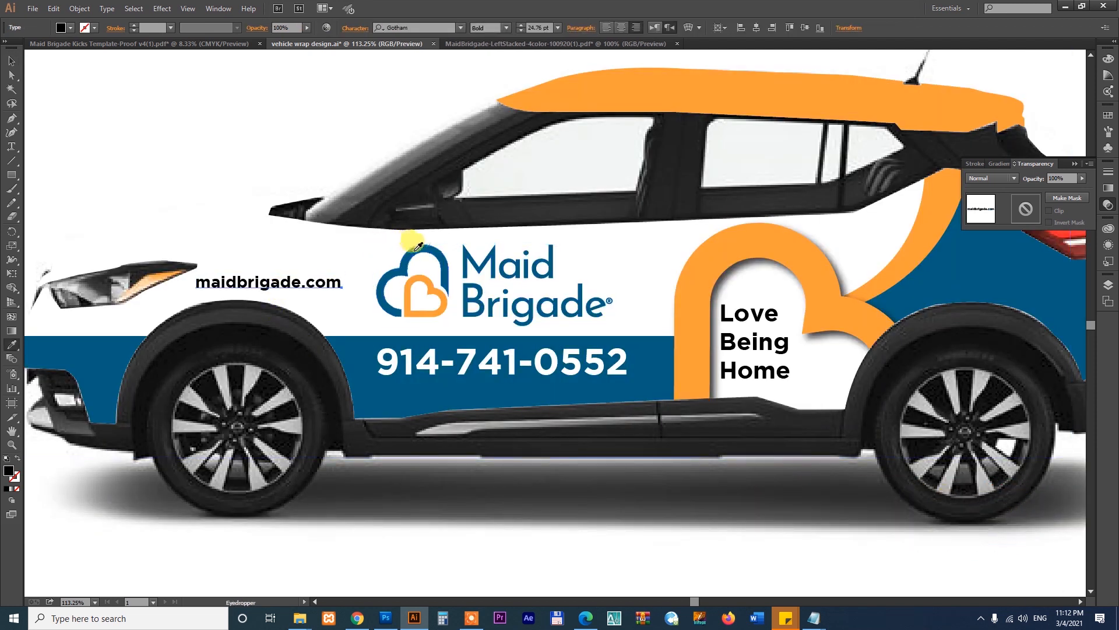
click(418, 246)
key(v)
click(542, 533)
- Duplicate the lower blue band slightly higher inside the clip group, fill the copy with the heart's orange and send it behind as a thin stripe
scroll(562, 465, left, 5)
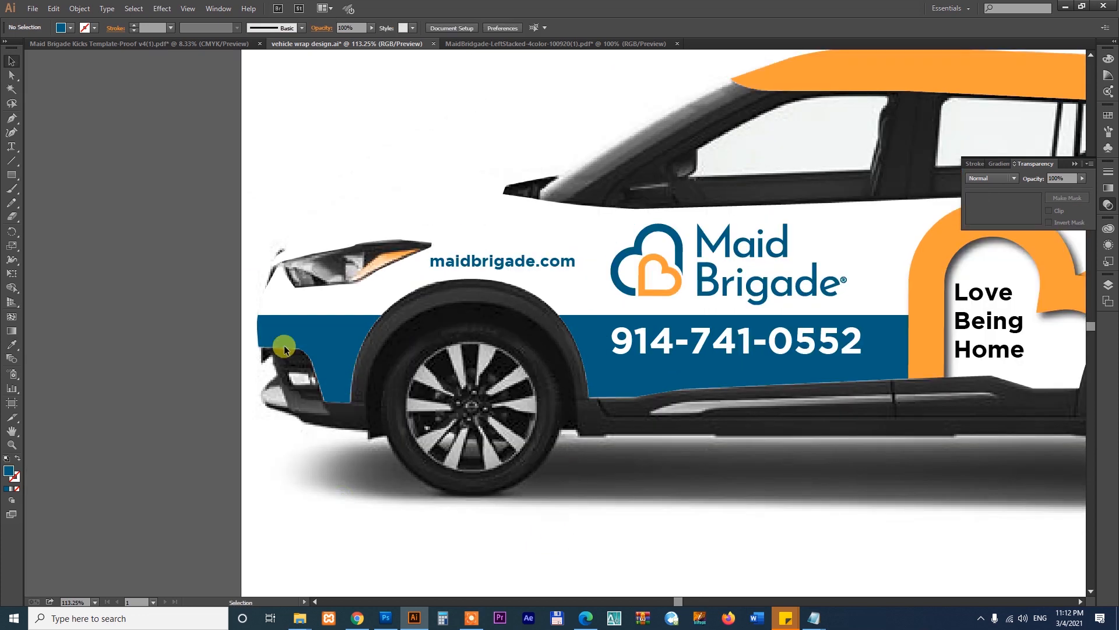
click(284, 348)
double_click(318, 323)
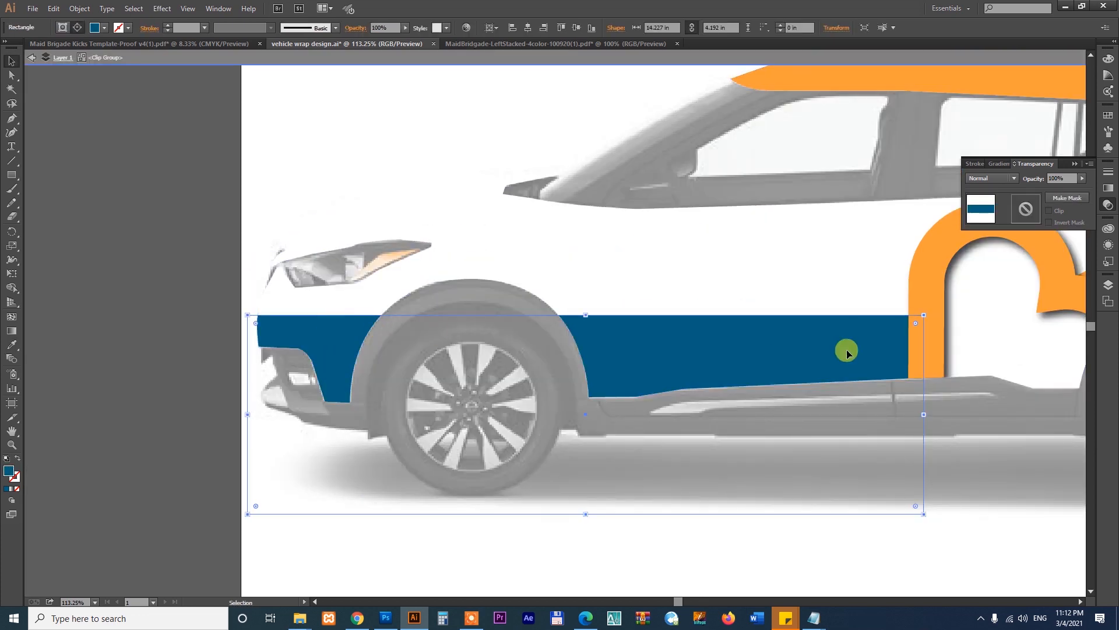
scroll(952, 352, up, 5)
drag(767, 321, 768, 308)
key(i)
click(880, 243)
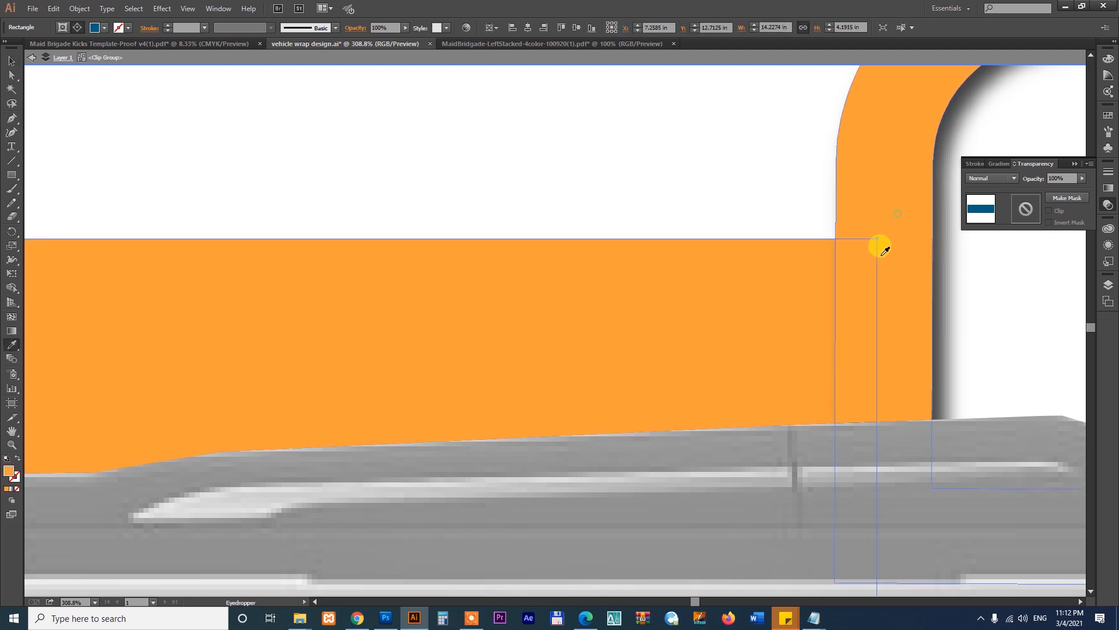
key(ctrl+bracketleft)
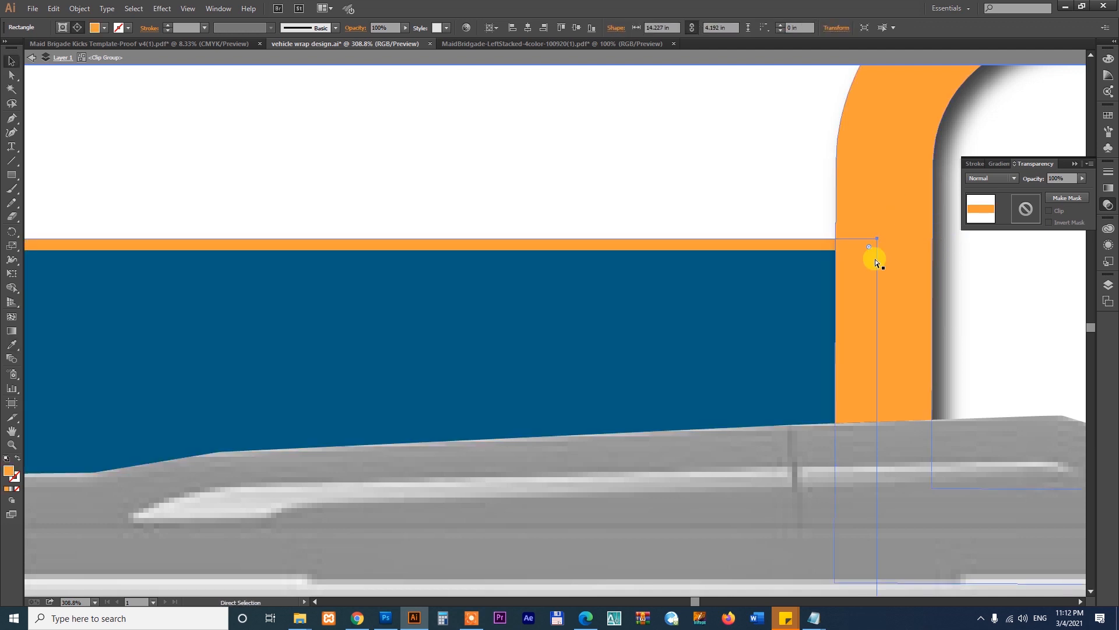
- Deselect the orange stripe and change the font of the "Love Being Home" tagline to Great Day Bold Personal Use
key(v)
key(ctrl+1)
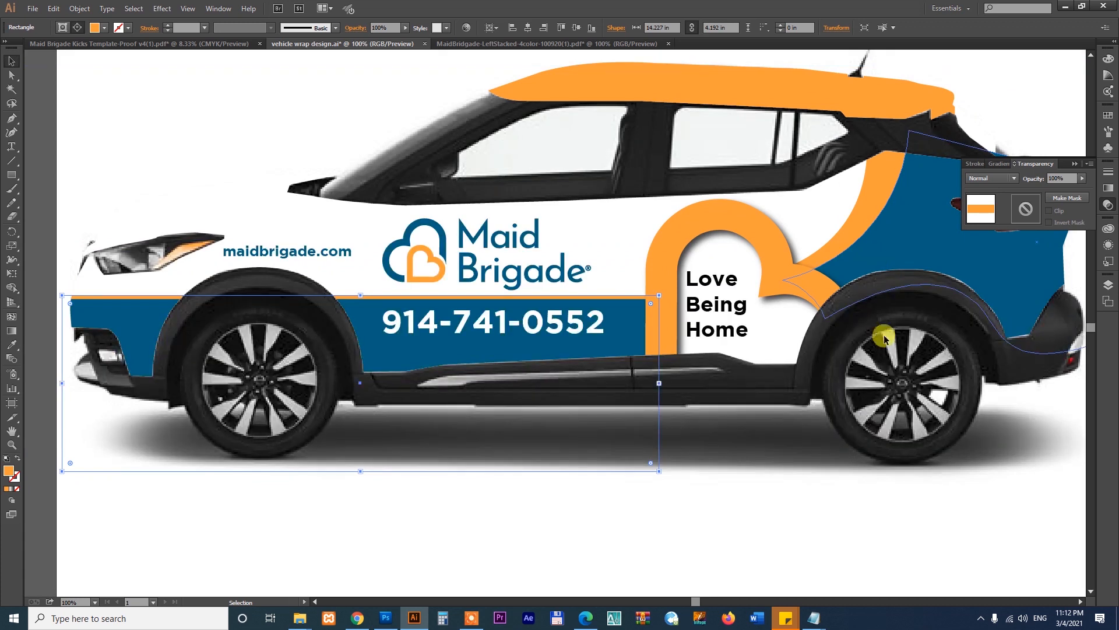
click(776, 514)
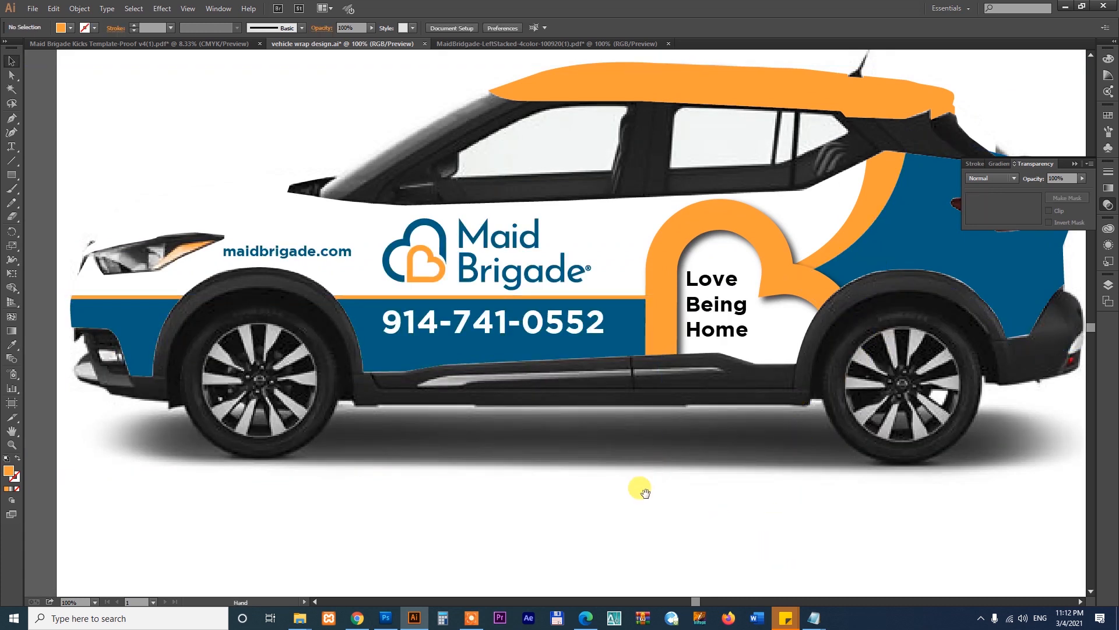
drag(644, 493, 651, 565)
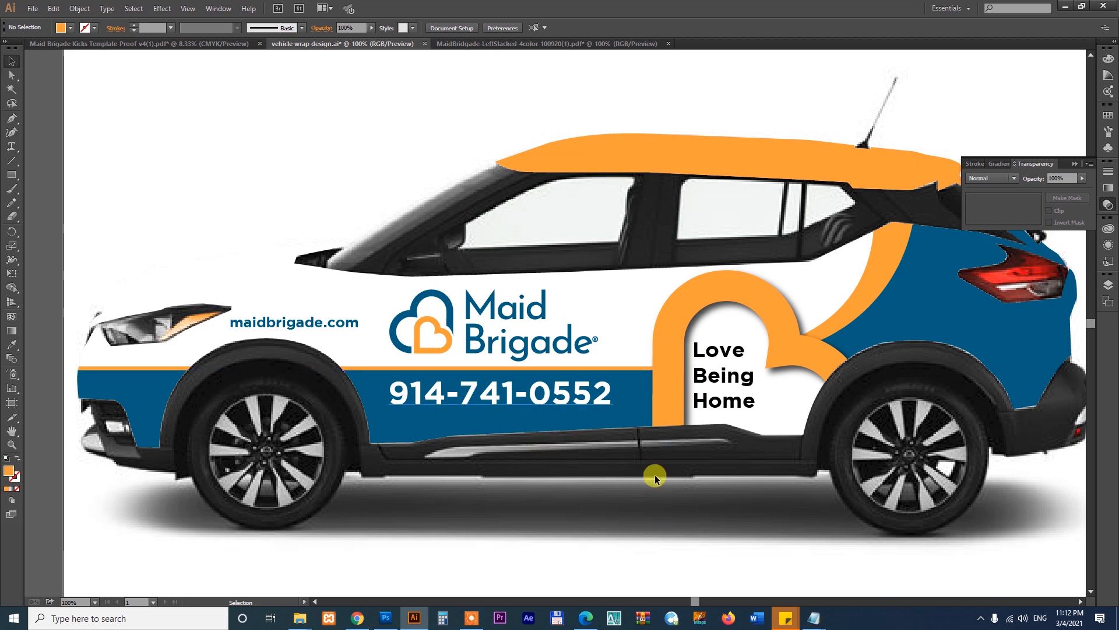
key(z)
drag(295, 232, 876, 481)
key(v)
drag(806, 312, 822, 324)
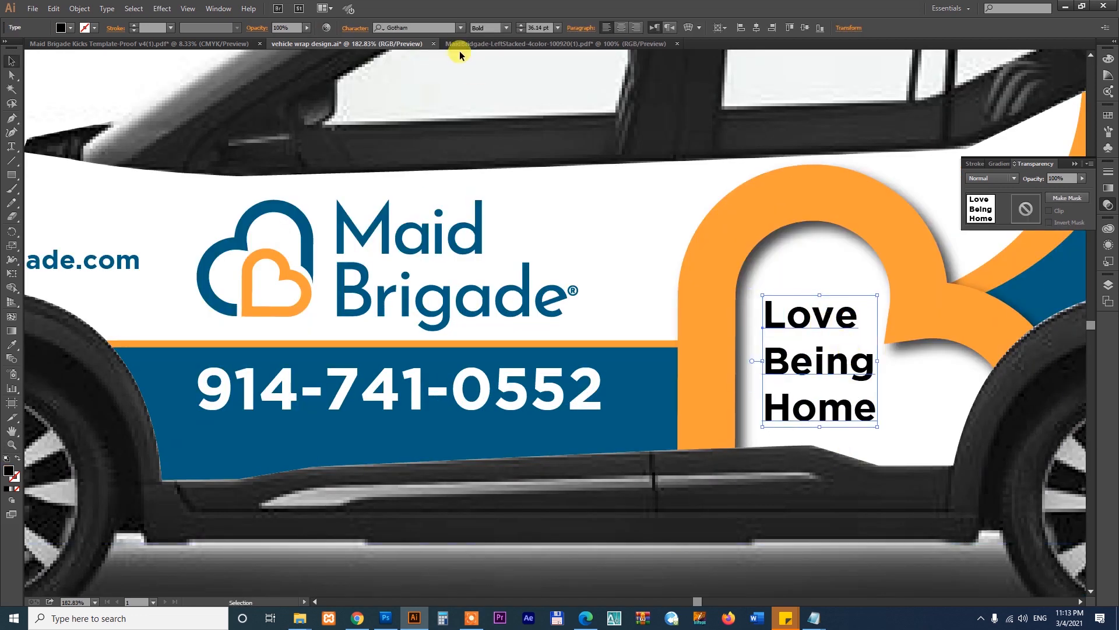
click(461, 28)
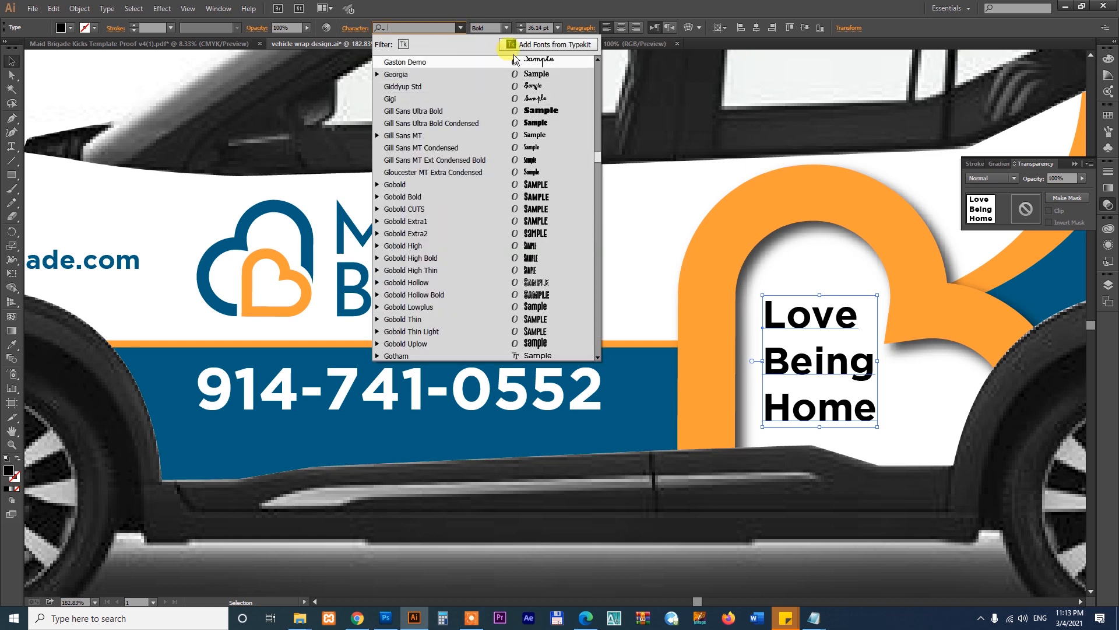
click(516, 58)
click(439, 28)
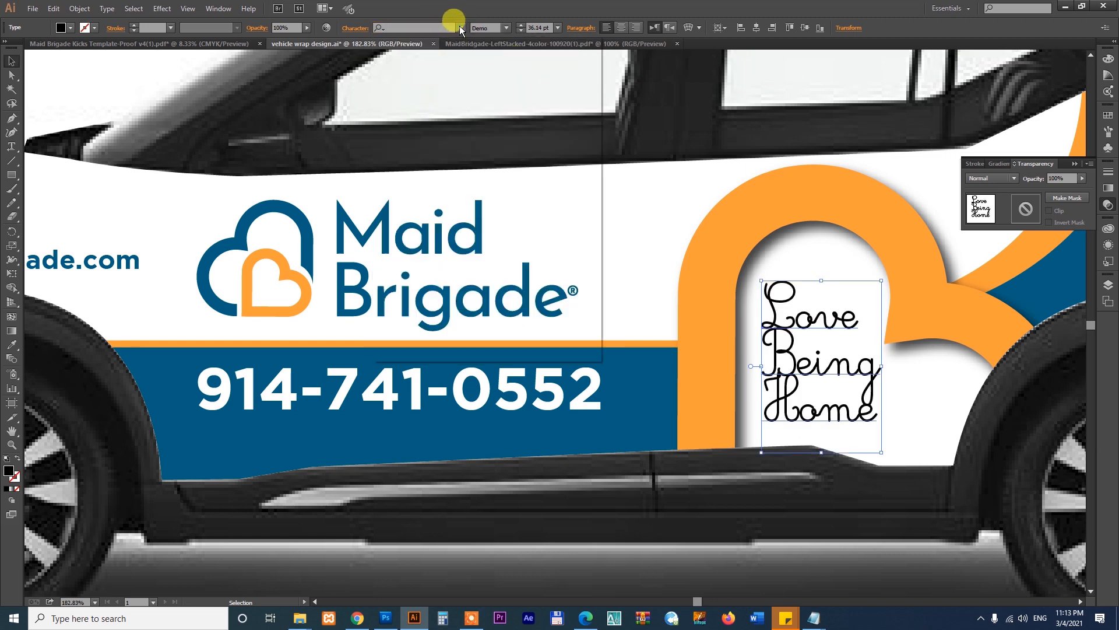
key(BackSpace)
scroll(505, 228, down, 6)
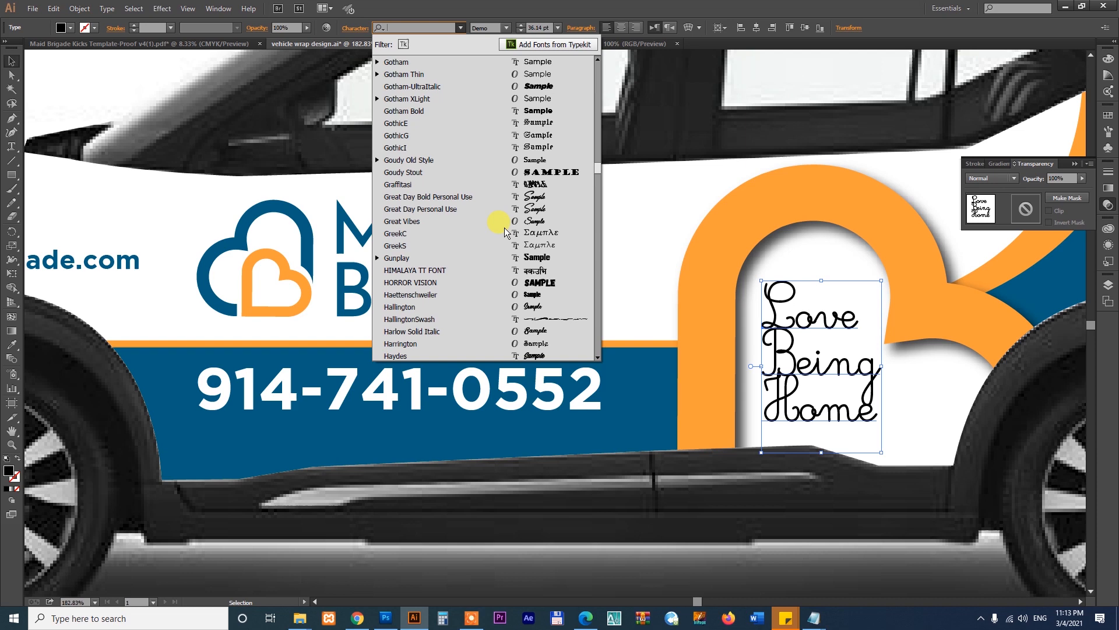
click(509, 196)
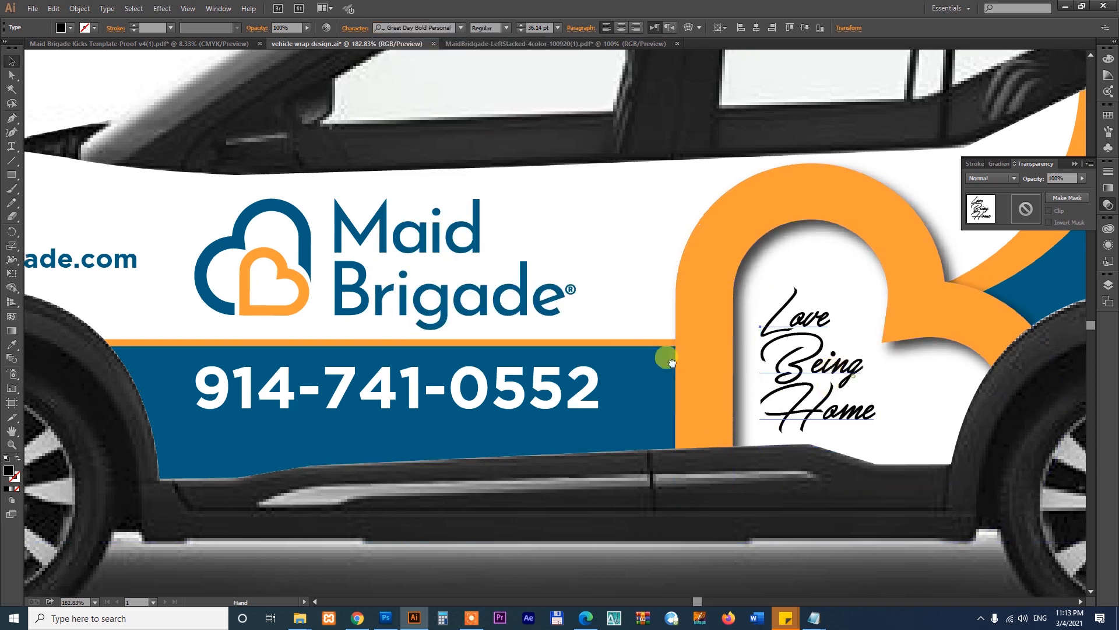
- Enlarge the "Love Being Home" tagline to about 44 pt and reposition it inside the heart's white area
drag(663, 357, 387, 327)
key(z)
drag(321, 184, 797, 468)
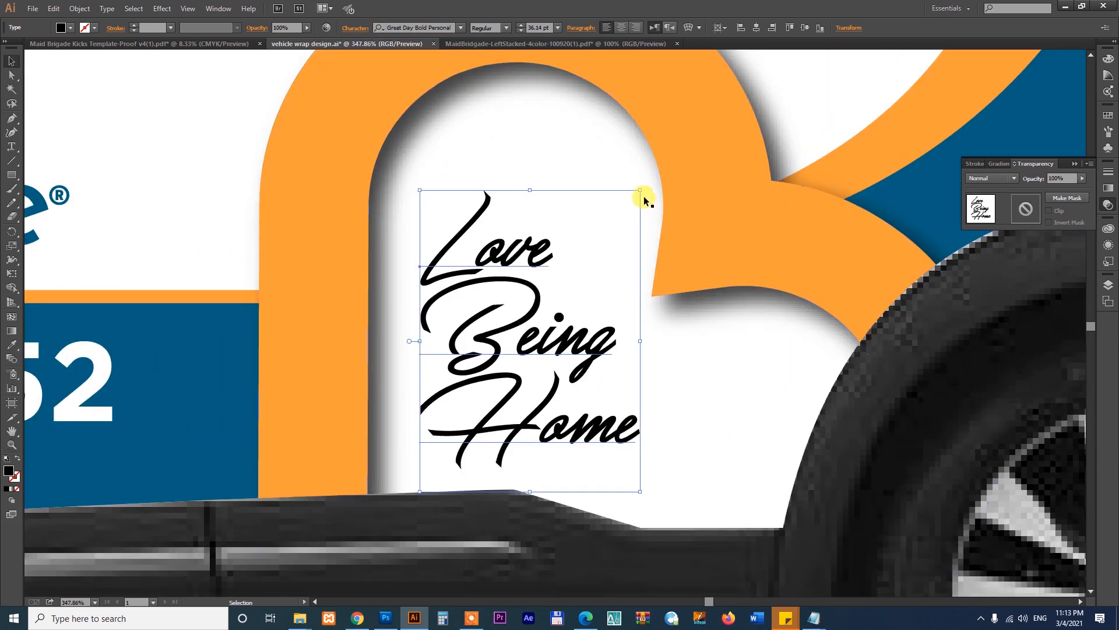
drag(642, 190, 687, 126)
drag(620, 295, 596, 311)
- Recolor the tagline with the blue of the lower door panel, deselect everything and save the document
key(i)
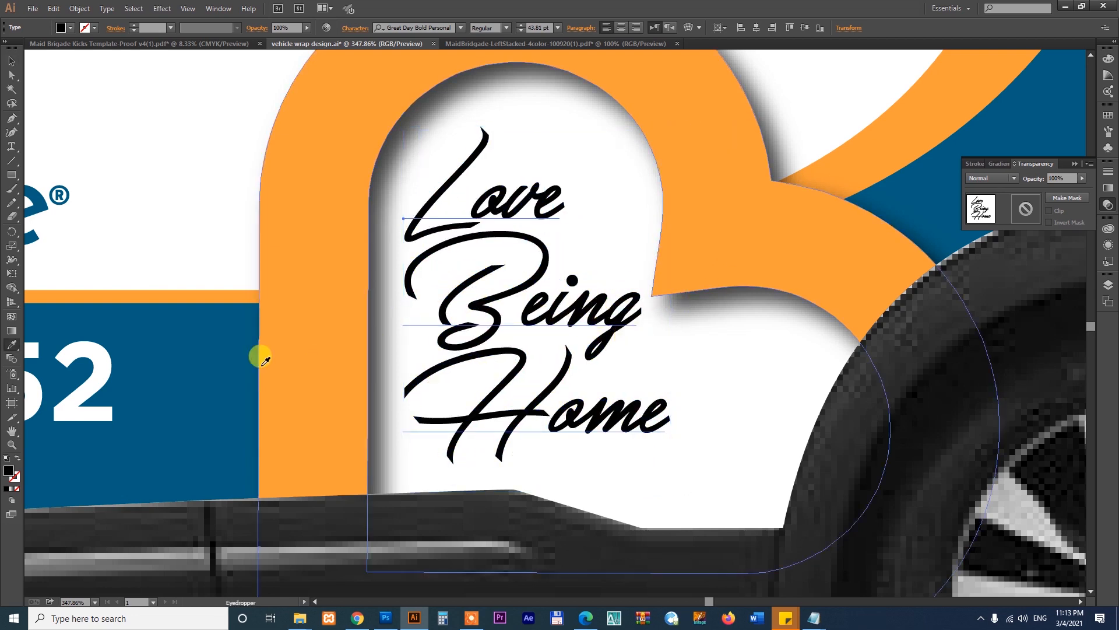
click(208, 331)
ctrl+click(175, 127)
key(ctrl+0)
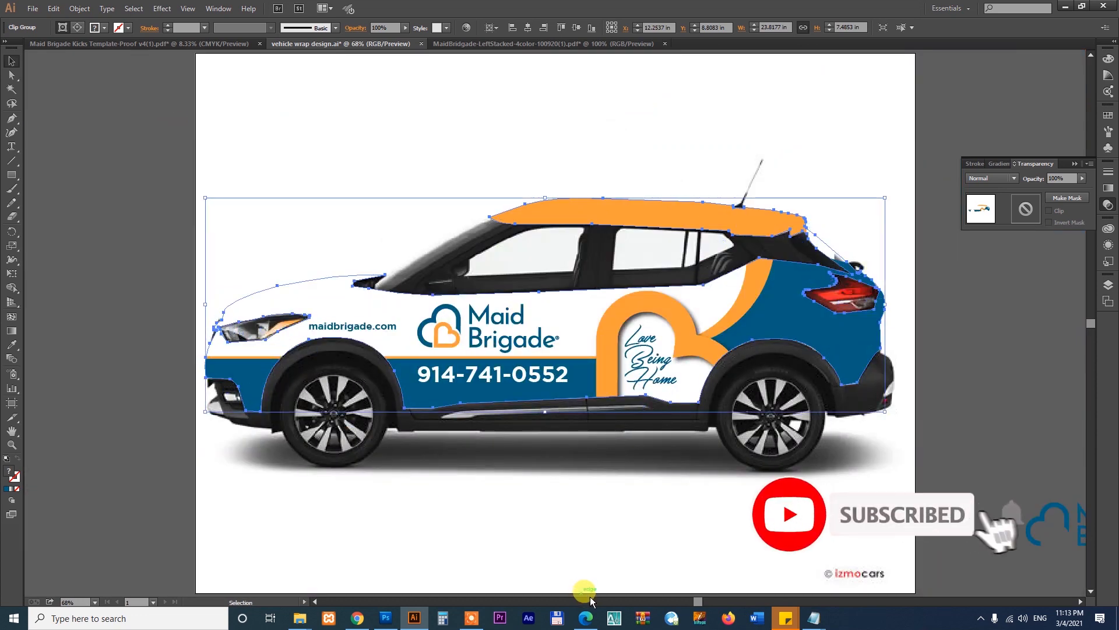
click(583, 506)
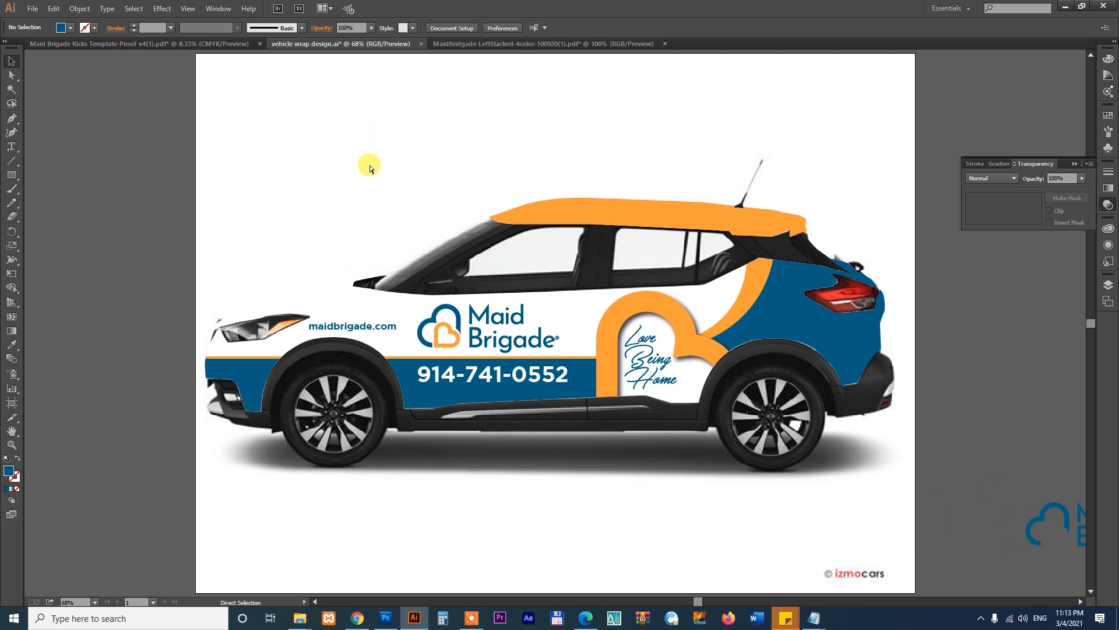
key(ctrl+s)
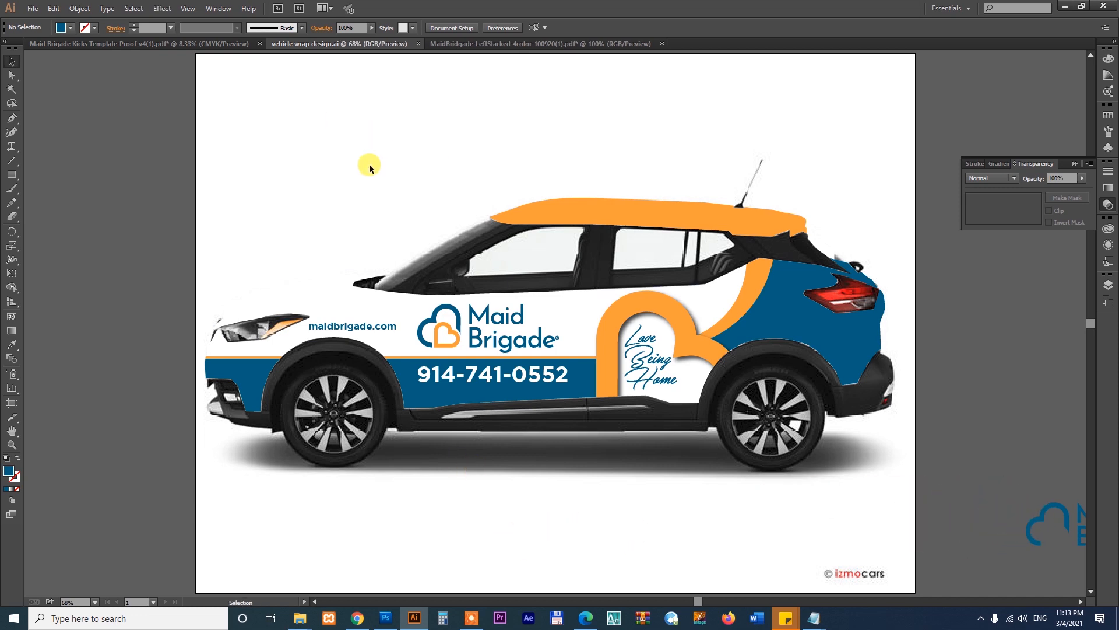
- In the Maid Brigade Kicks Template-Proof document, release the clipping mask covering the green clean CERTIFIED badge
click(184, 44)
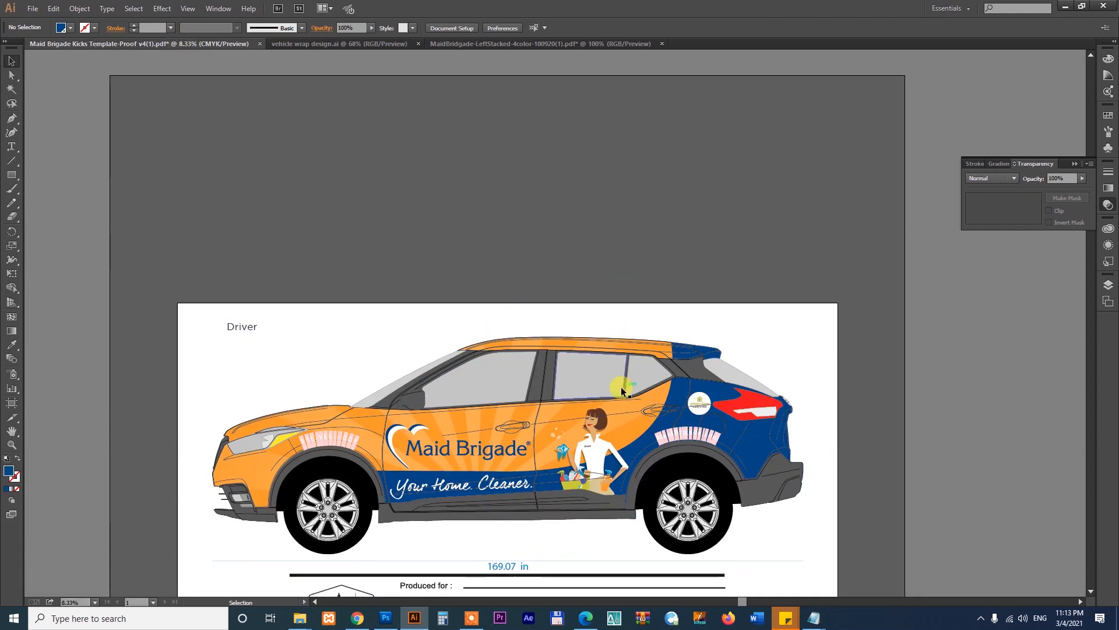
key(z)
drag(266, 306, 794, 525)
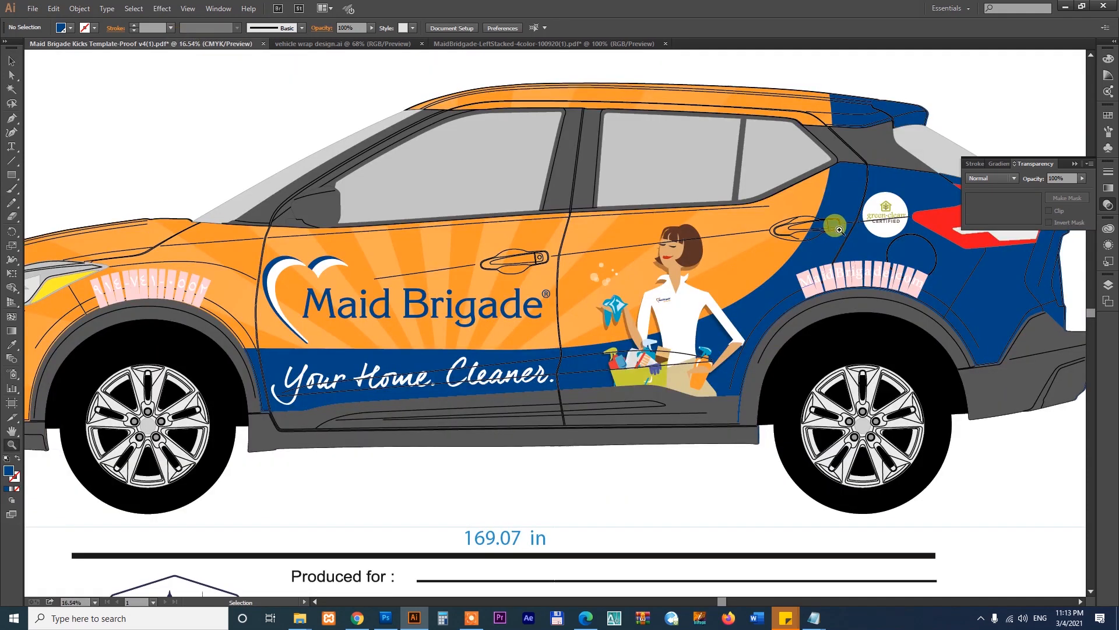
drag(857, 198, 916, 239)
click(641, 274)
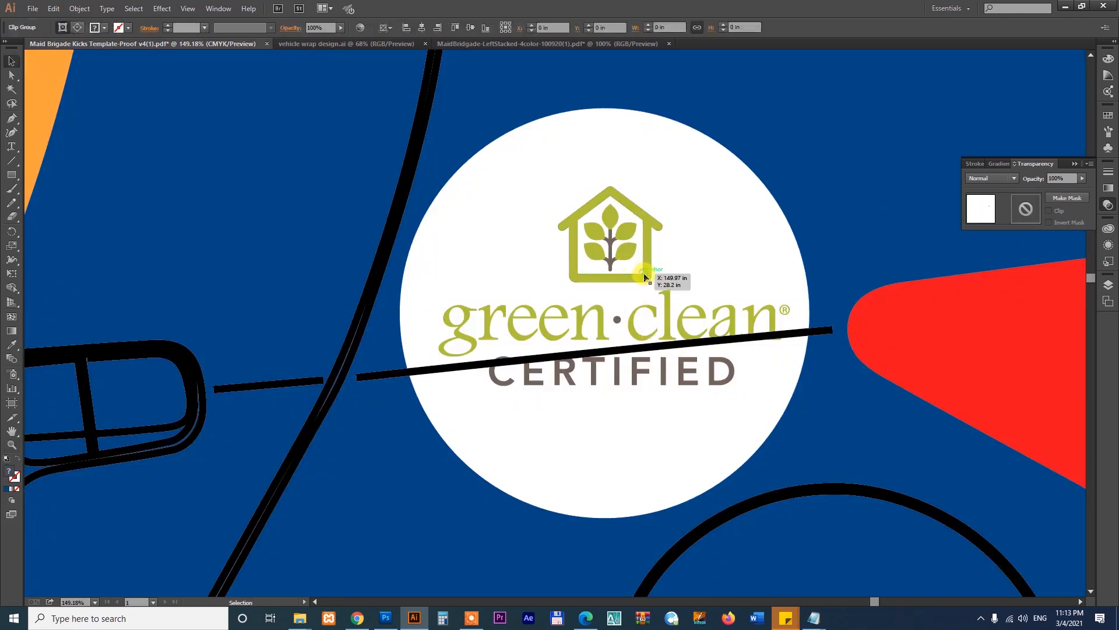
right_click(643, 275)
click(676, 339)
click(826, 174)
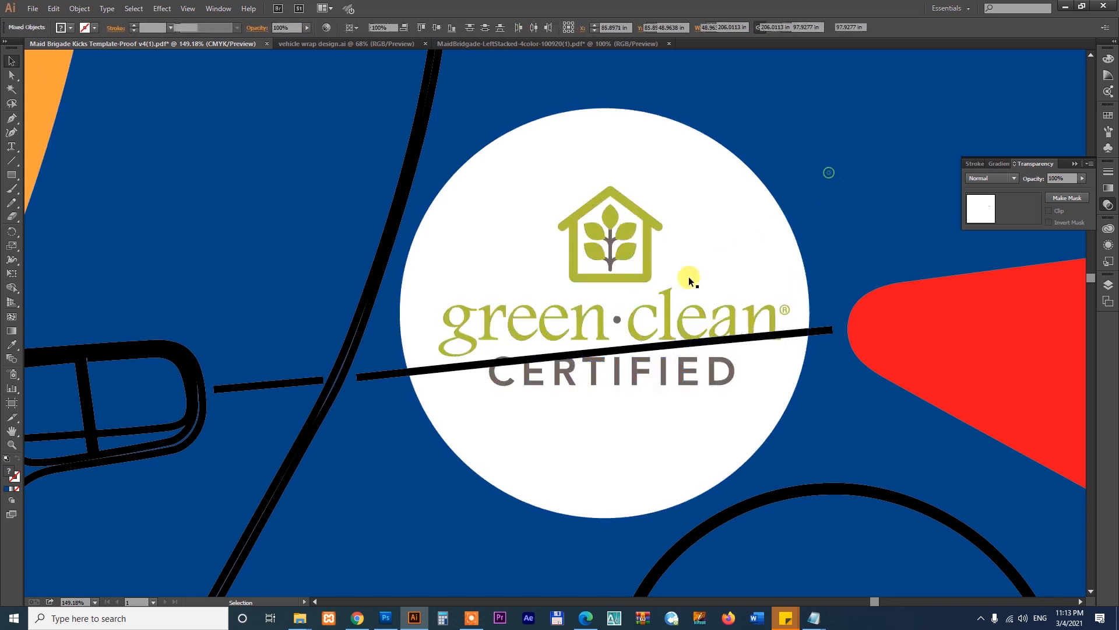
- Select the green clean CERTIFIED badge's house icon, lettering and circle in outline view and group the selection
click(620, 273)
shift+click(629, 235)
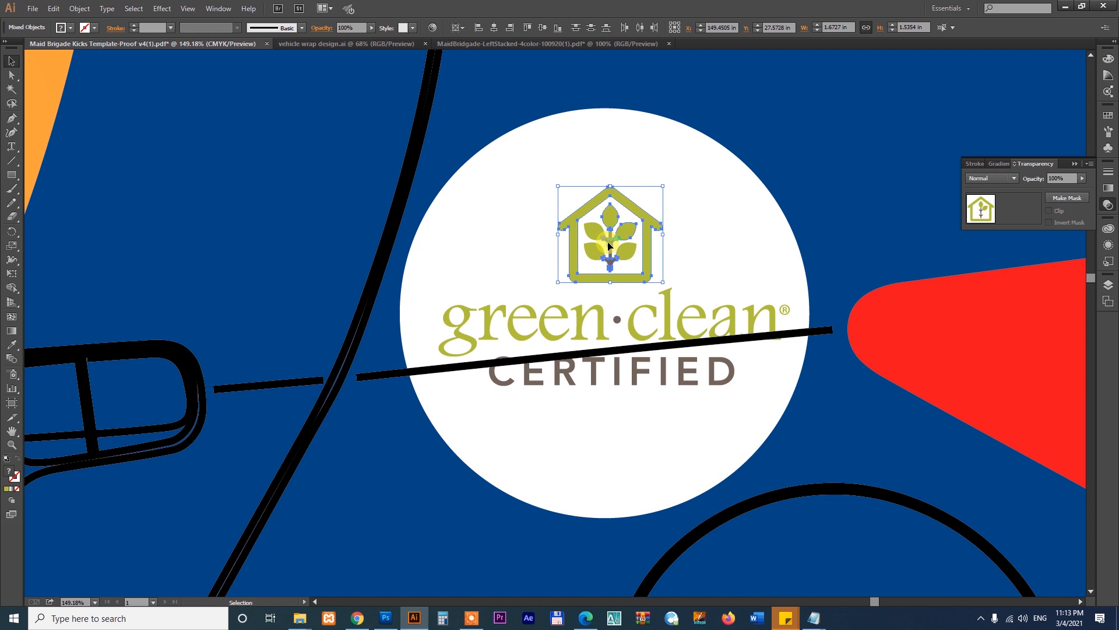
key(ctrl+y)
drag(795, 108, 562, 331)
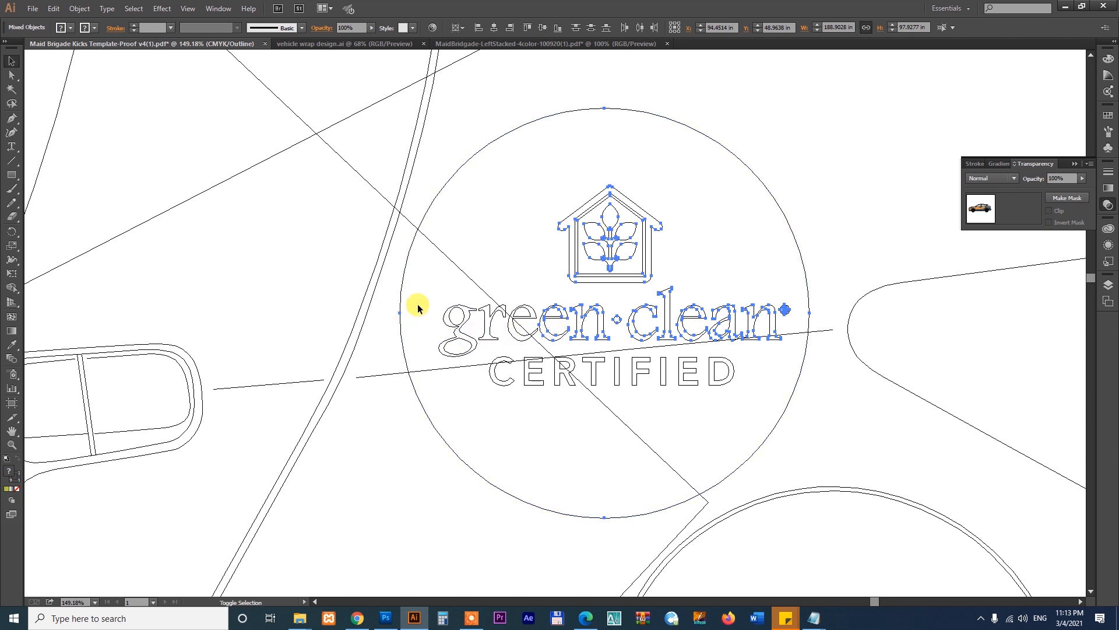
drag(494, 340, 528, 289)
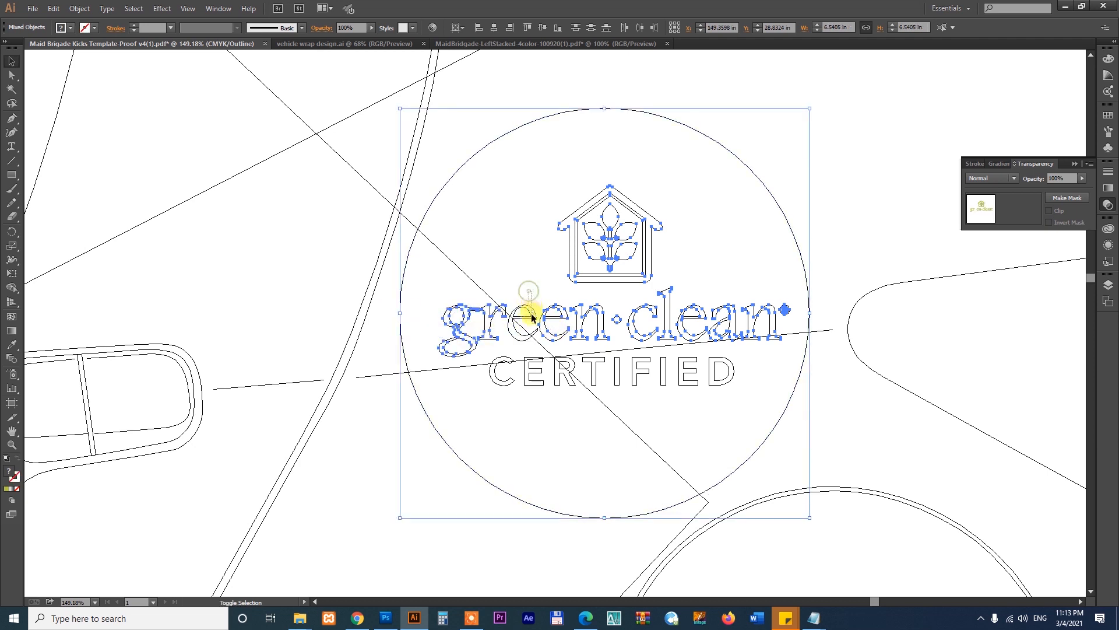
shift+click(532, 318)
drag(561, 383, 589, 385)
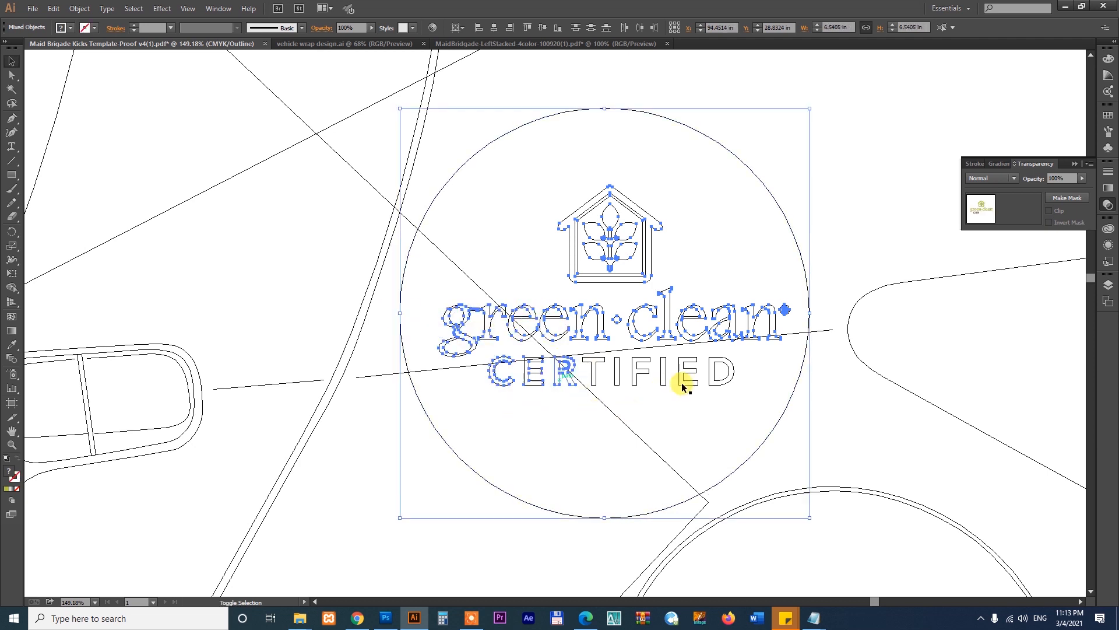
drag(746, 371, 589, 379)
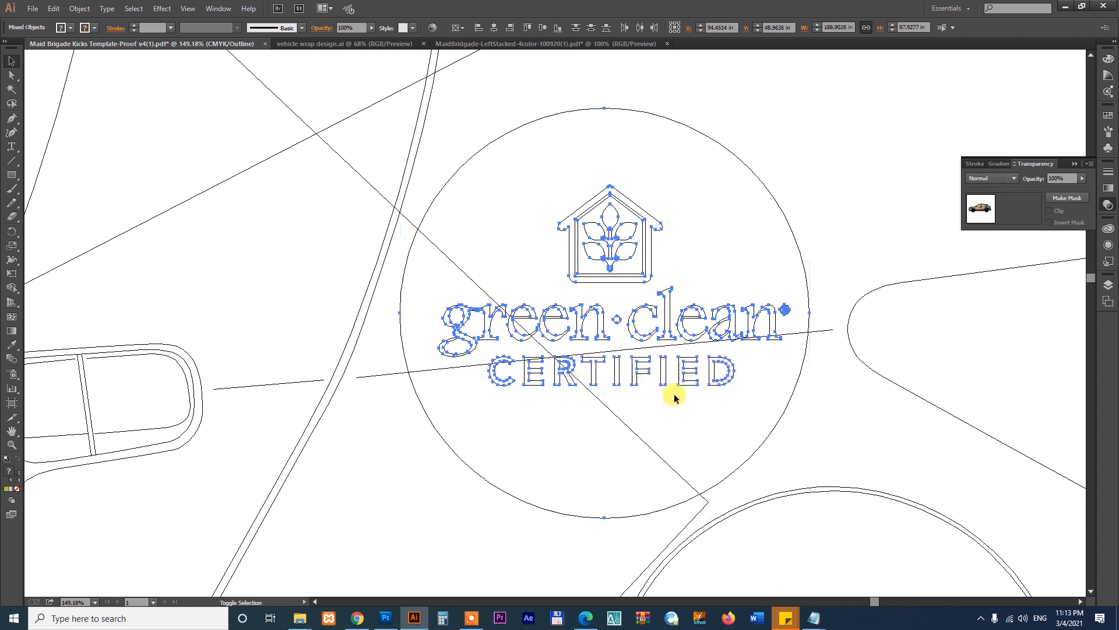
key(ctrl+g)
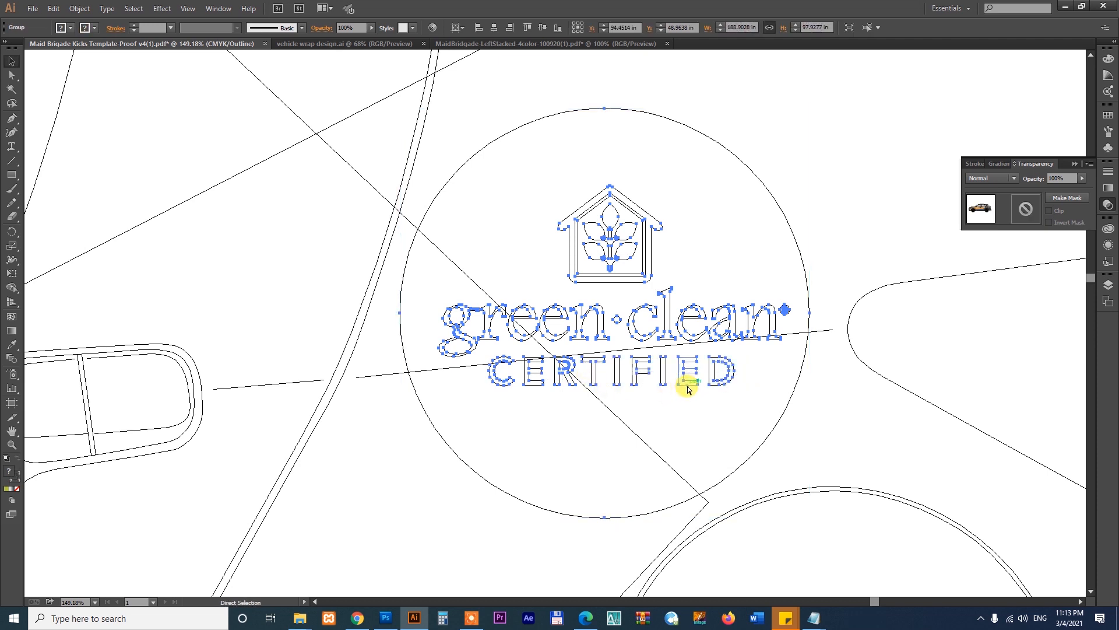
- Move the grouped badge and car artwork from the template into the vehicle wrap design document
key(Delete)
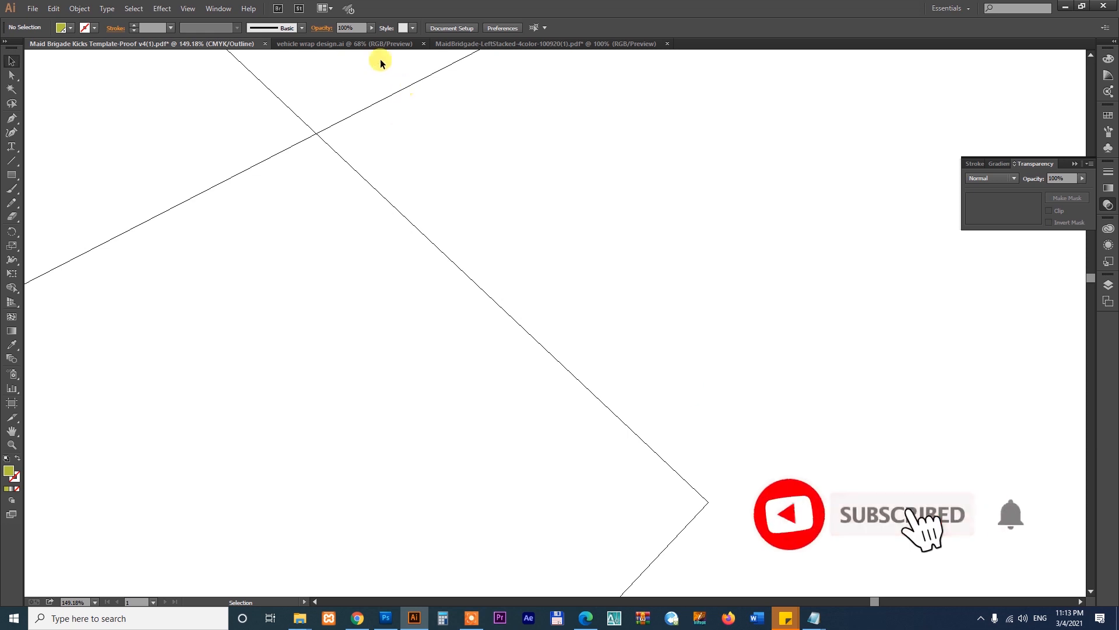
click(365, 42)
click(681, 507)
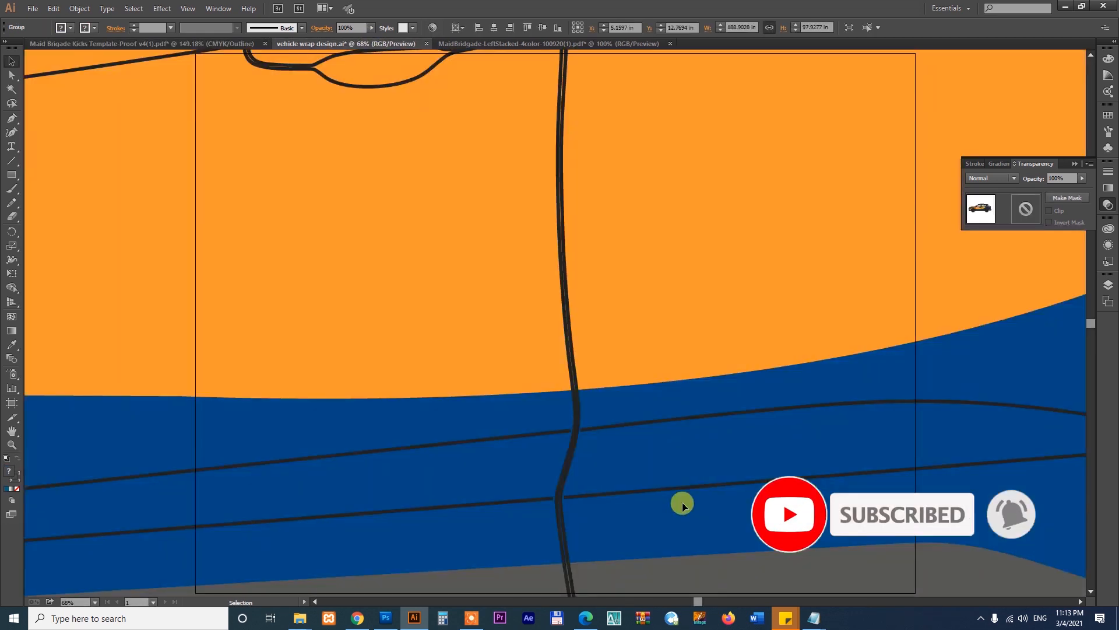
key(ctrl+minus)
key(ctrl+minus)
key(ctrl+minus)
key(ctrl+minus)
key(ctrl+minus)
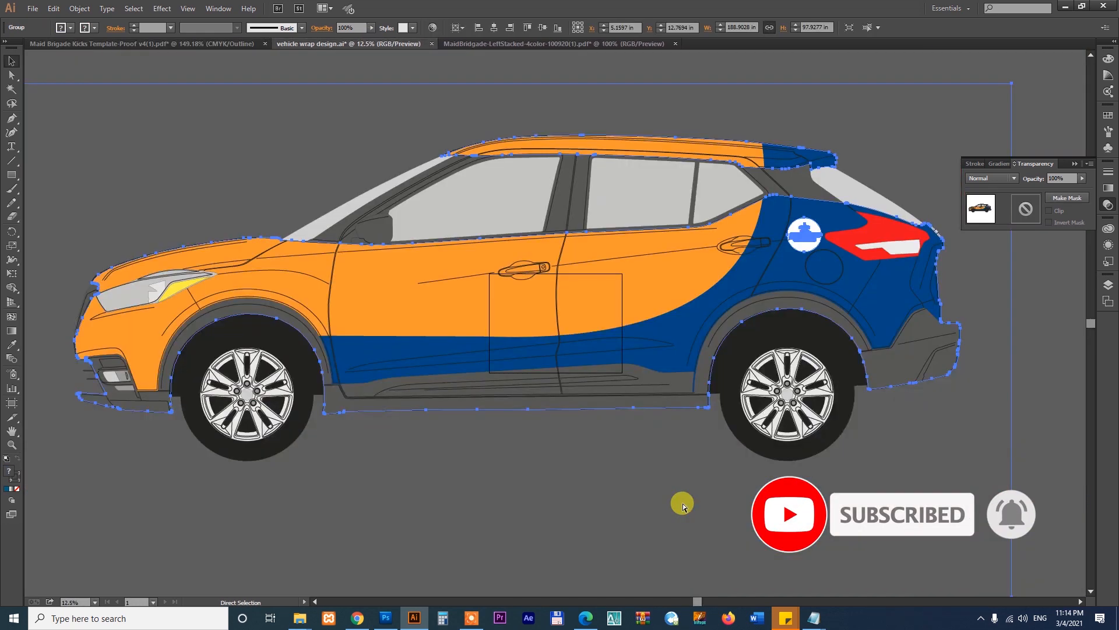
- Shift the pasted artwork, ungroup it and release the clipping mask on the template car
drag(684, 503, 648, 461)
right_click(660, 418)
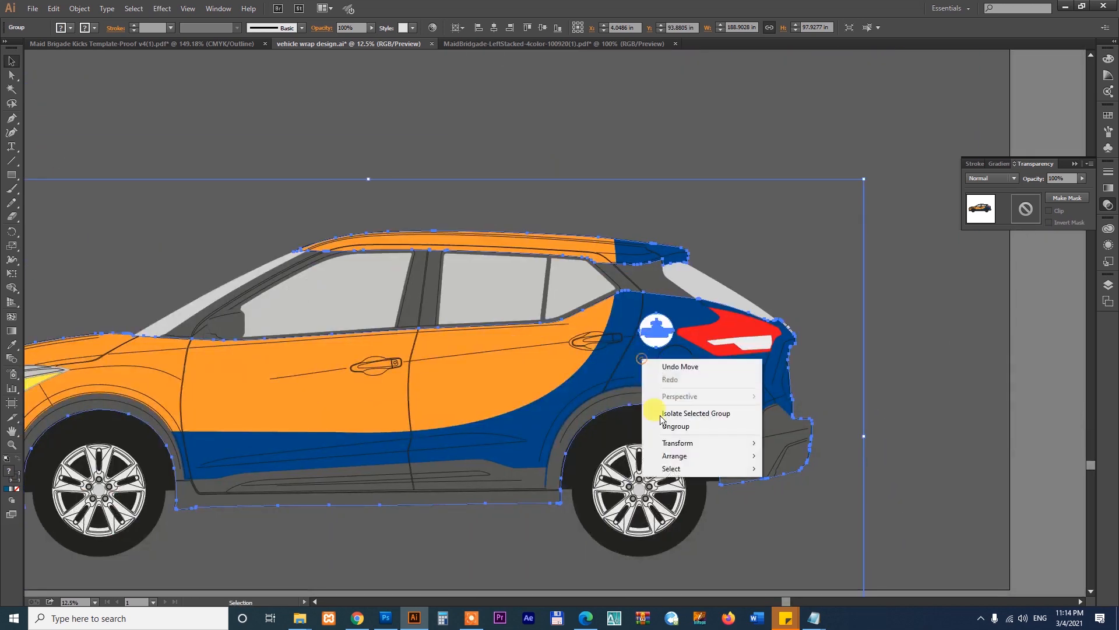
click(677, 426)
click(662, 331)
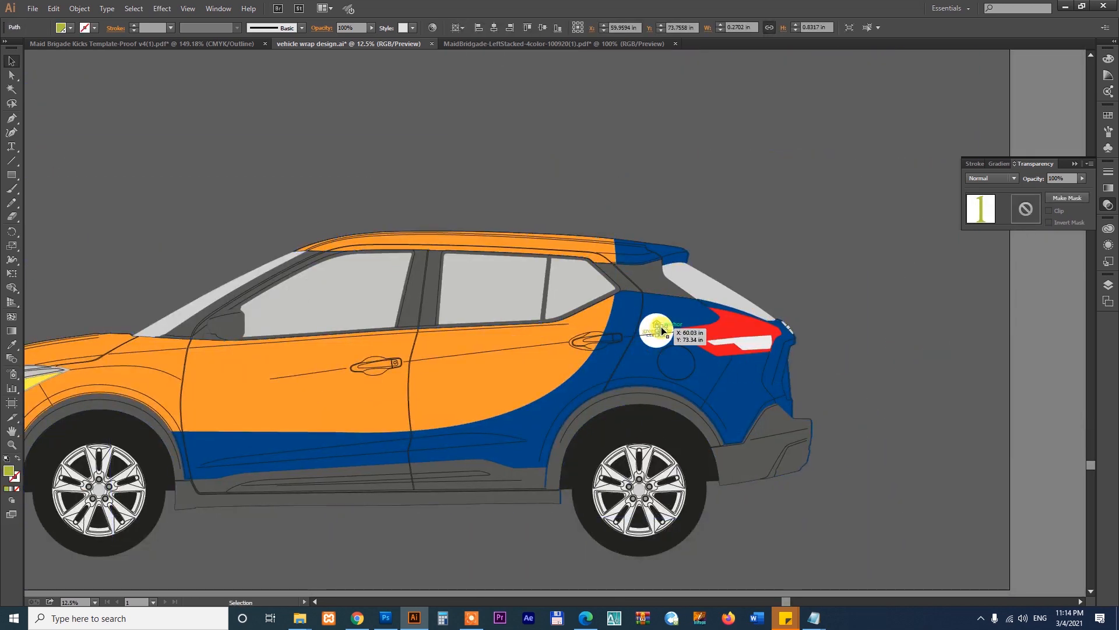
click(719, 313)
right_click(762, 318)
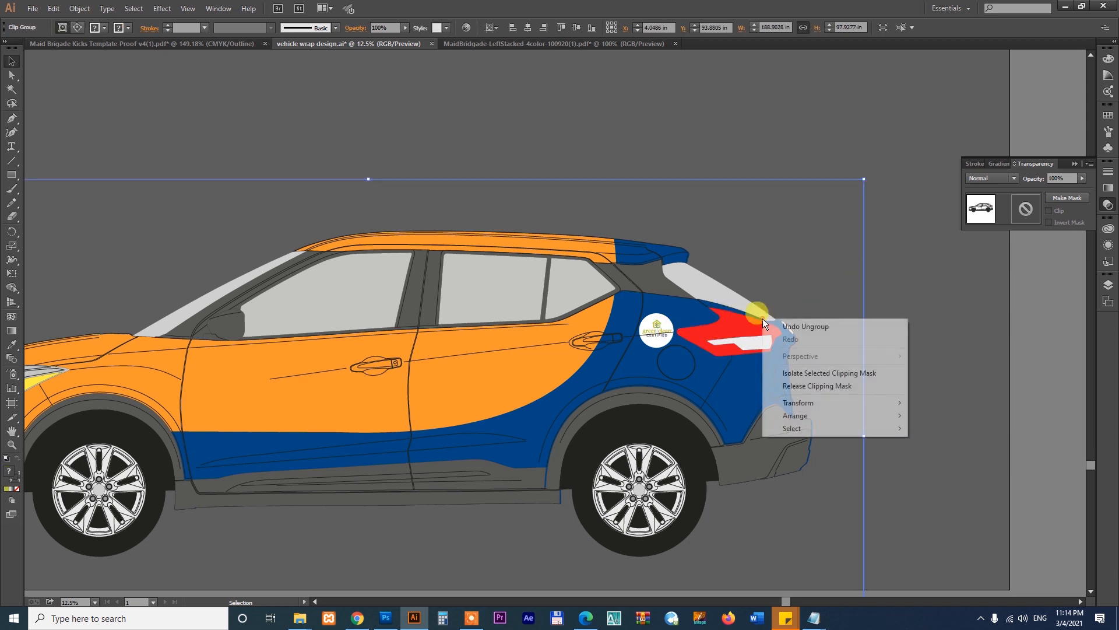
click(792, 386)
click(914, 341)
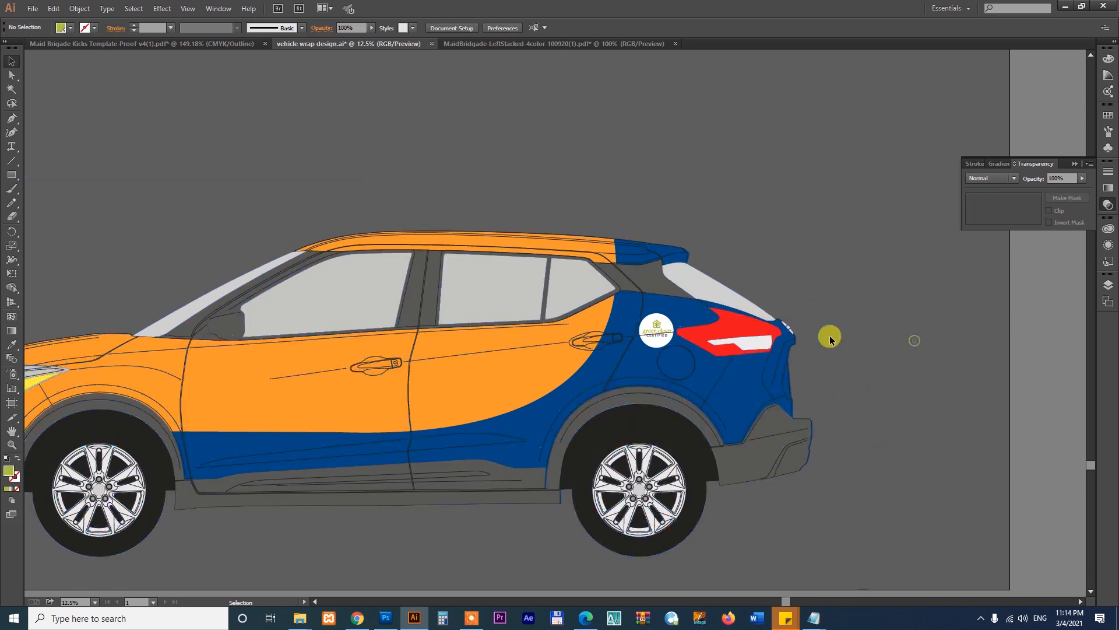
- Delete the imported template car's body panels, wheels, windows and linework around the green clean CERTIFIED badge
click(740, 505)
key(Delete)
click(589, 471)
key(Delete)
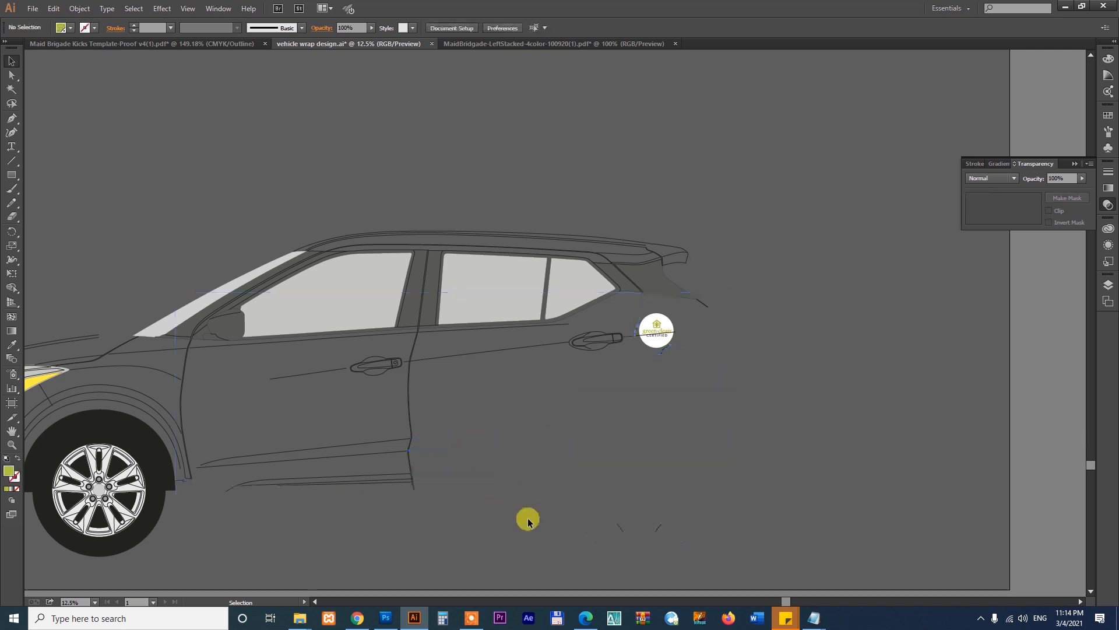
drag(625, 403, 625, 402)
key(Delete)
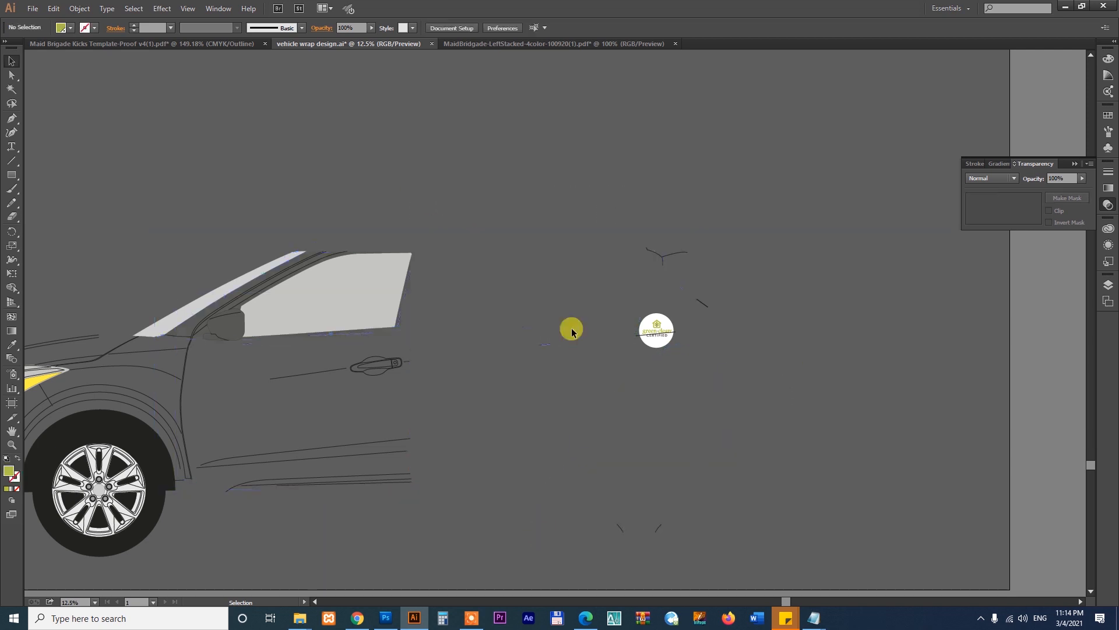
drag(776, 290, 776, 290)
key(Delete)
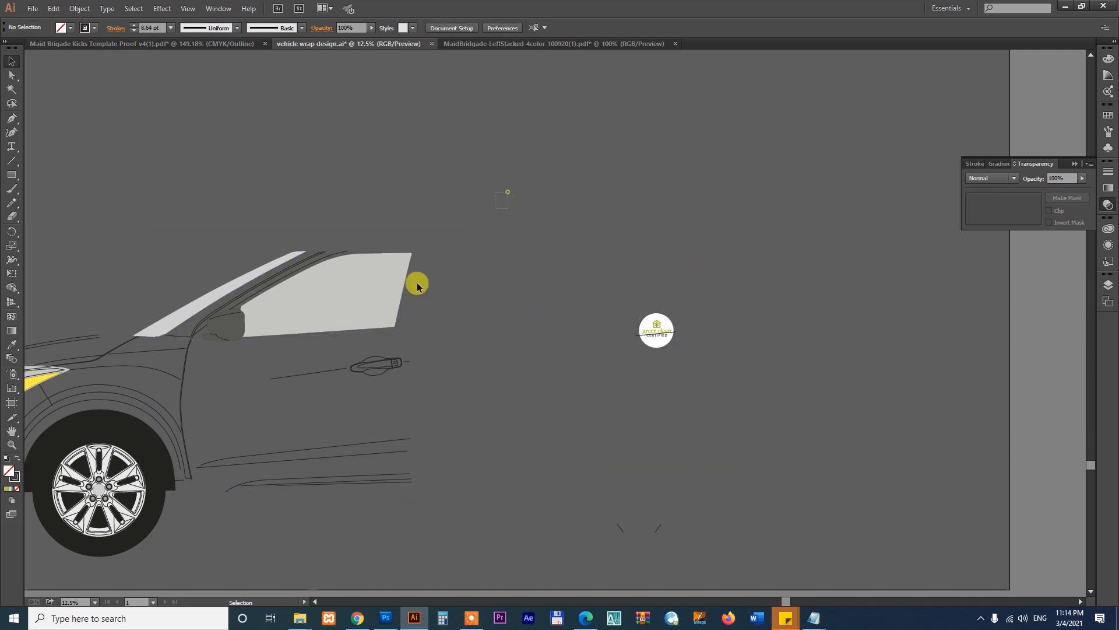
drag(417, 287, 24, 486)
key(Delete)
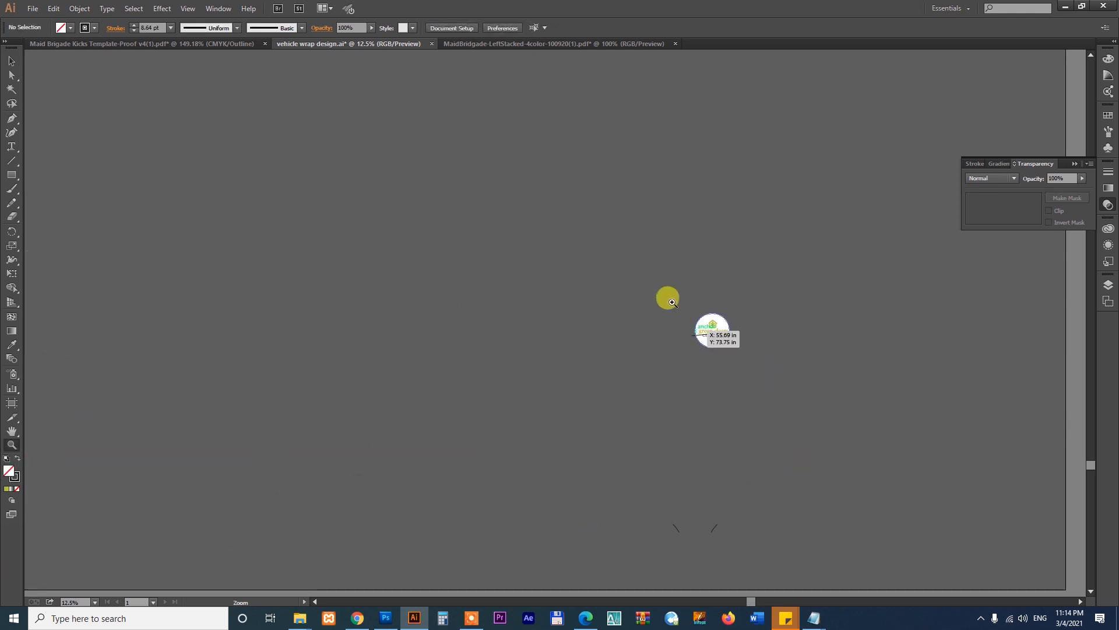
- Delete the black line crossing the green clean CERTIFIED badge and group the badge's icon, lettering and circle
drag(668, 301, 778, 369)
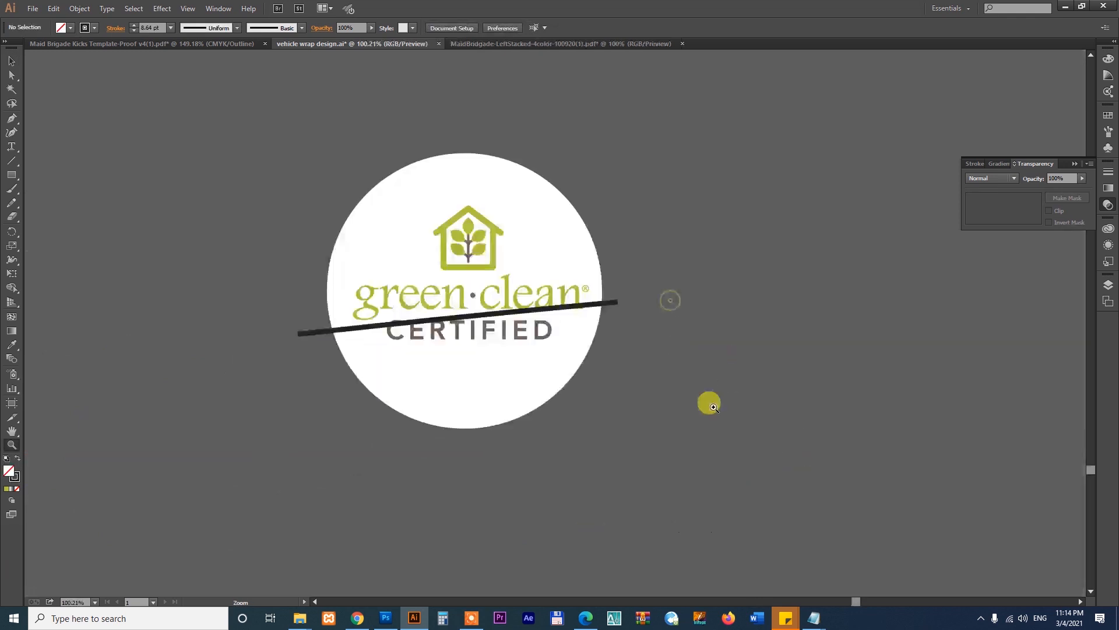
click(612, 306)
key(Delete)
drag(710, 481, 728, 477)
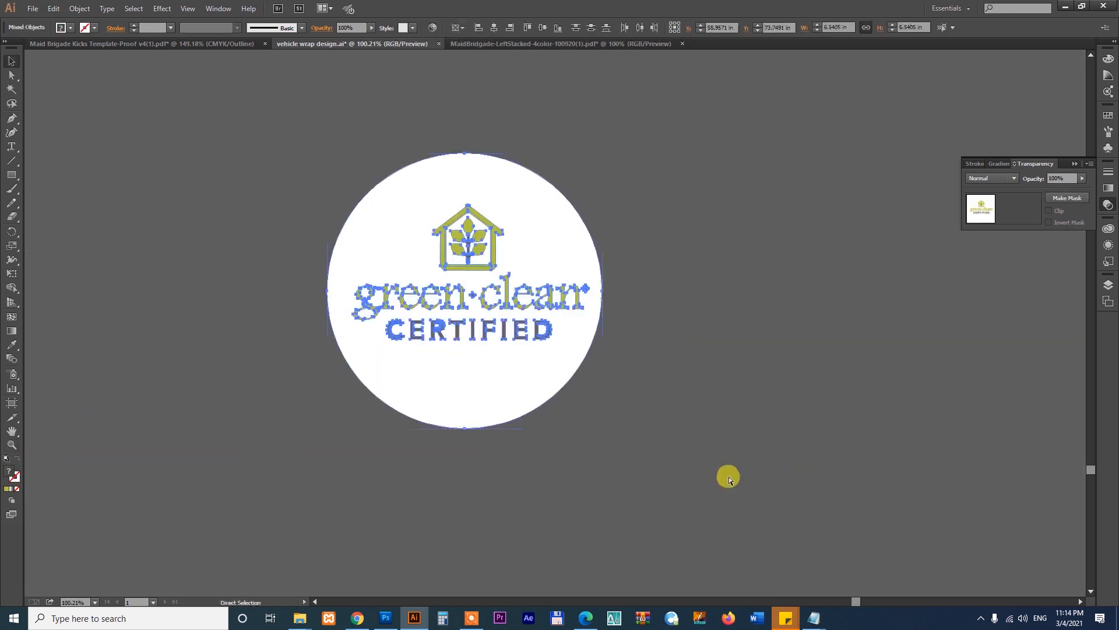
key(ctrl+minus)
key(ctrl+minus)
key(ctrl+minus)
key(ctrl+minus)
key(ctrl+minus)
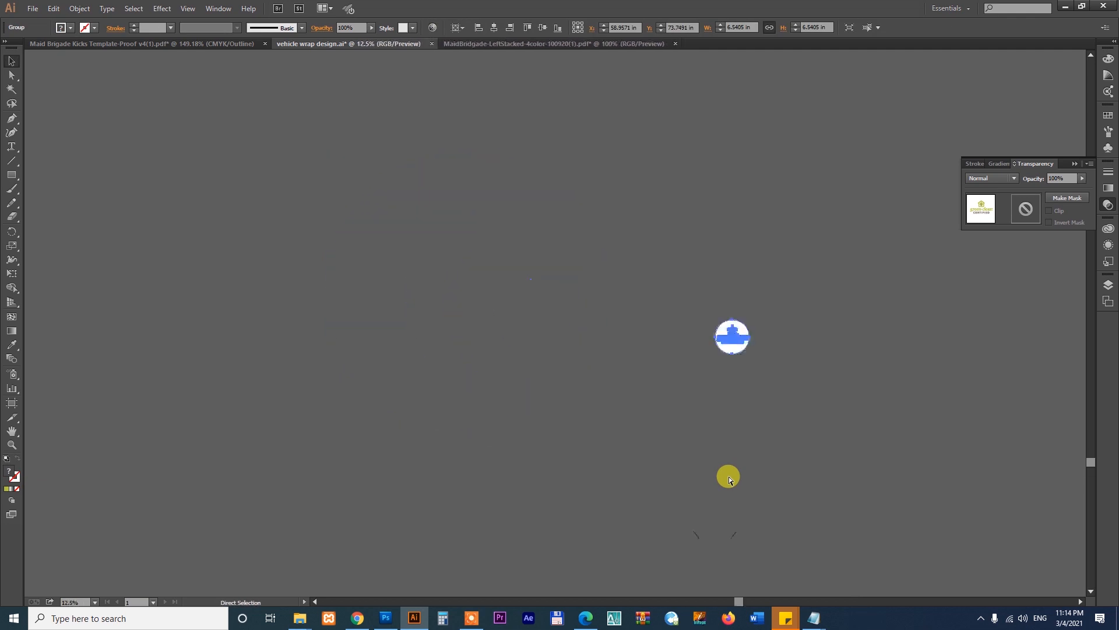
- Move the grouped green clean CERTIFIED badge onto the rear of the wrapped Nissan Kicks
key(ctrl+minus)
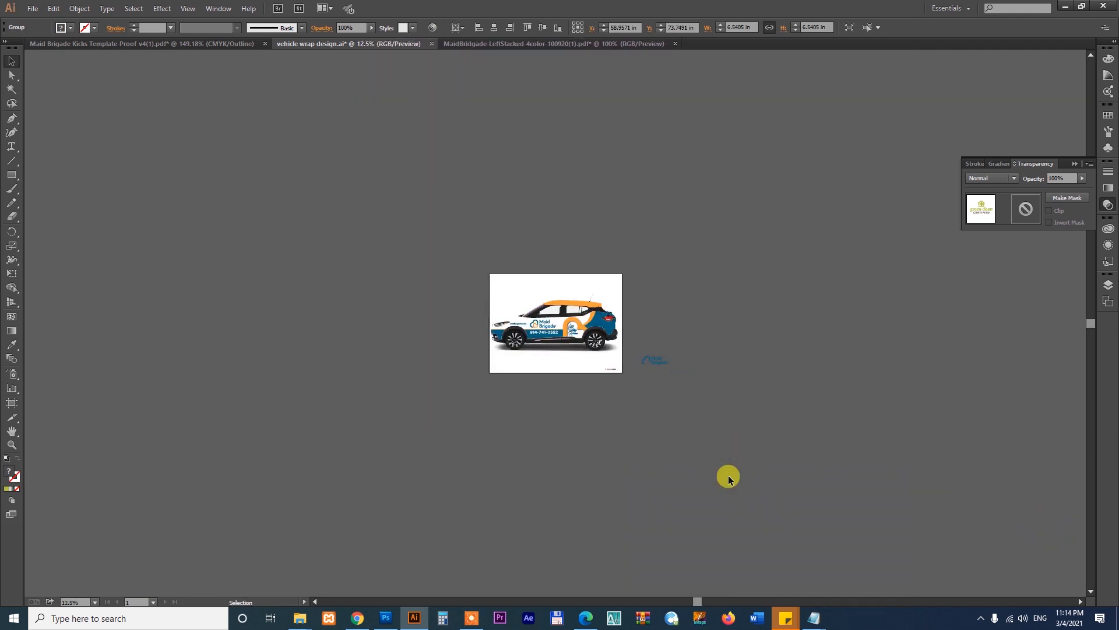
key(ctrl+minus)
key(ctrl+minus)
key(ctrl+minus)
key(ctrl+minus)
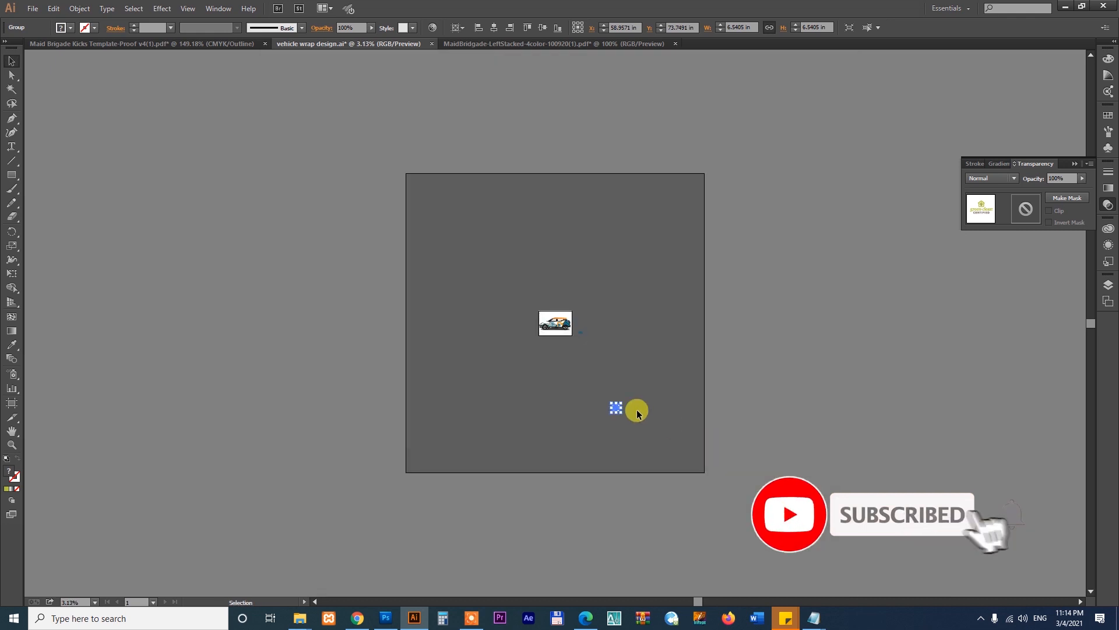
drag(509, 306, 688, 464)
drag(787, 399, 613, 108)
key(z)
drag(542, 86, 668, 132)
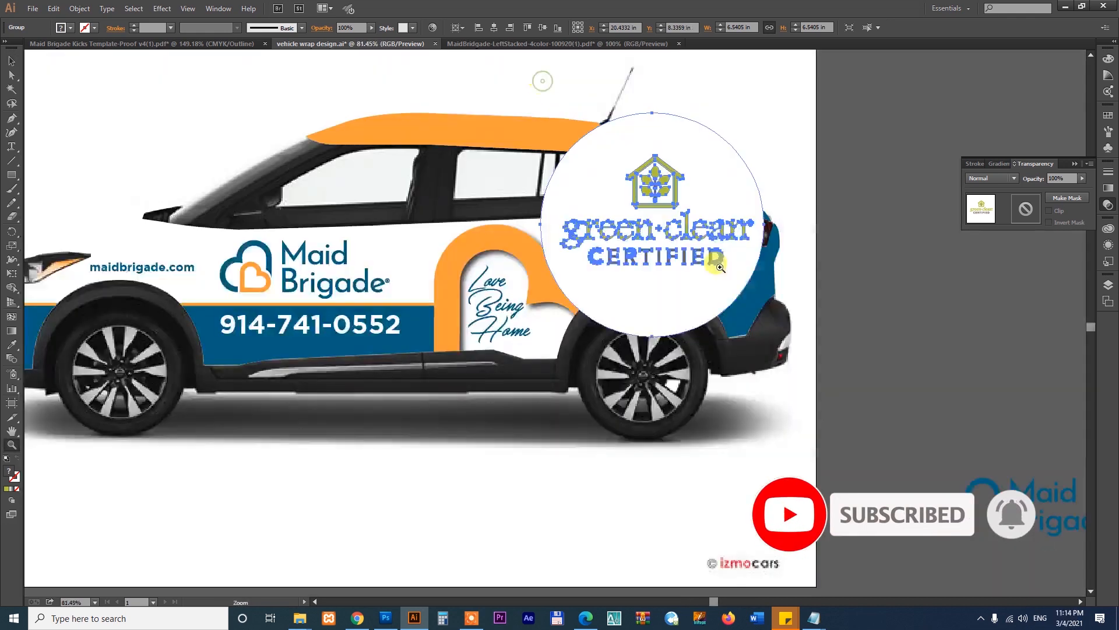
key(v)
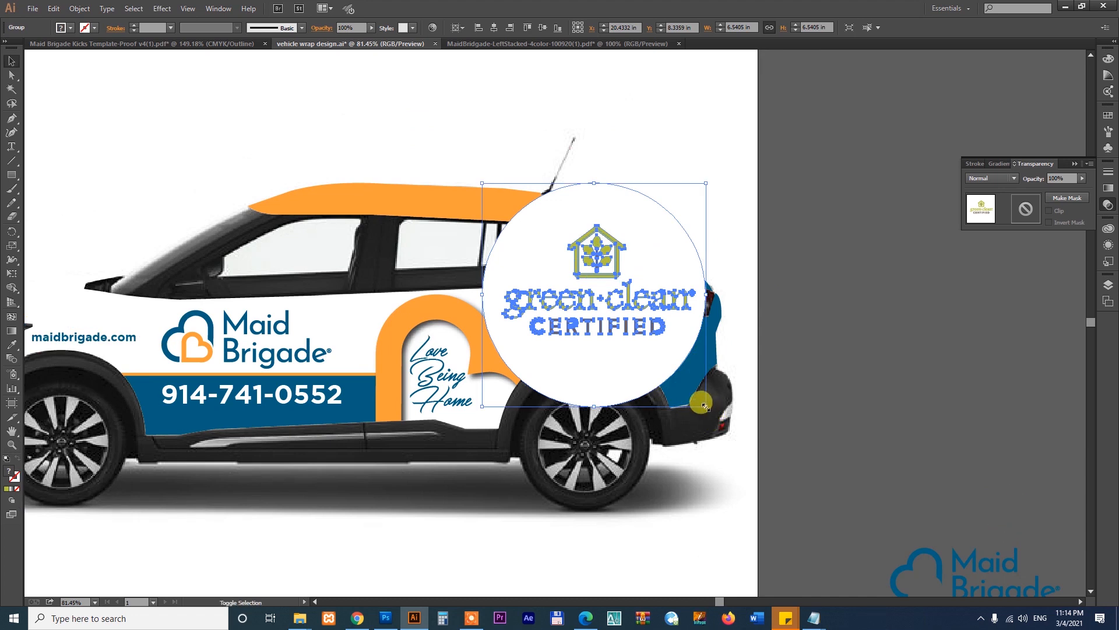
- Scale the badge down proportionally to about 1.15 in wide, centred on the blue rear panel between the orange curve and taillight
drag(705, 406, 616, 318)
click(812, 295)
key(z)
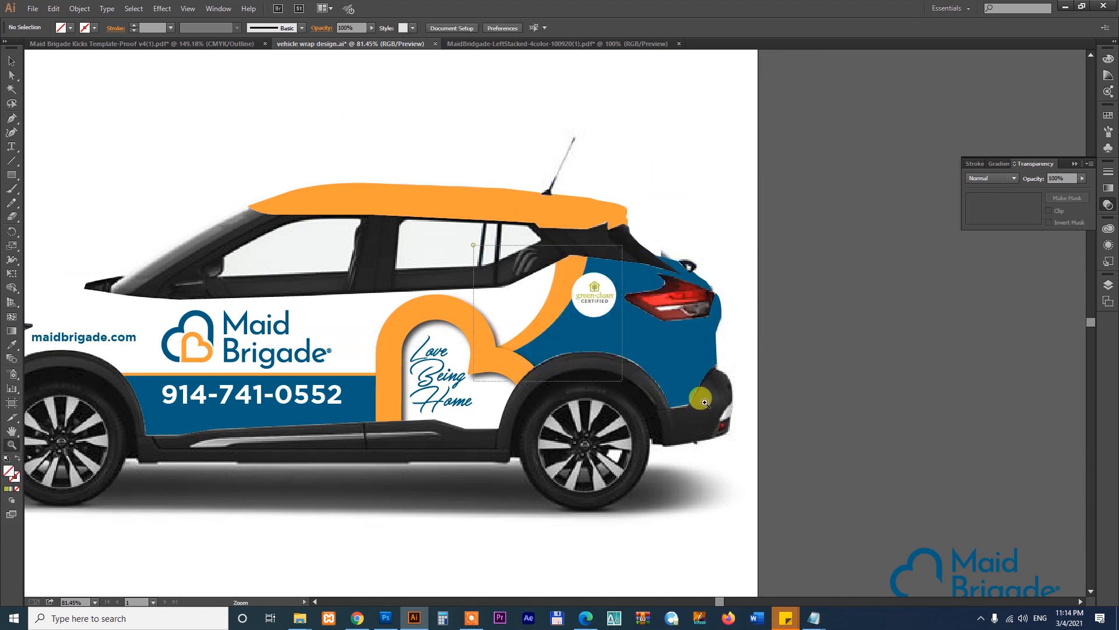
drag(705, 402, 475, 257)
key(v)
drag(609, 211, 624, 323)
drag(660, 393, 641, 345)
click(897, 393)
key(ctrl+minus)
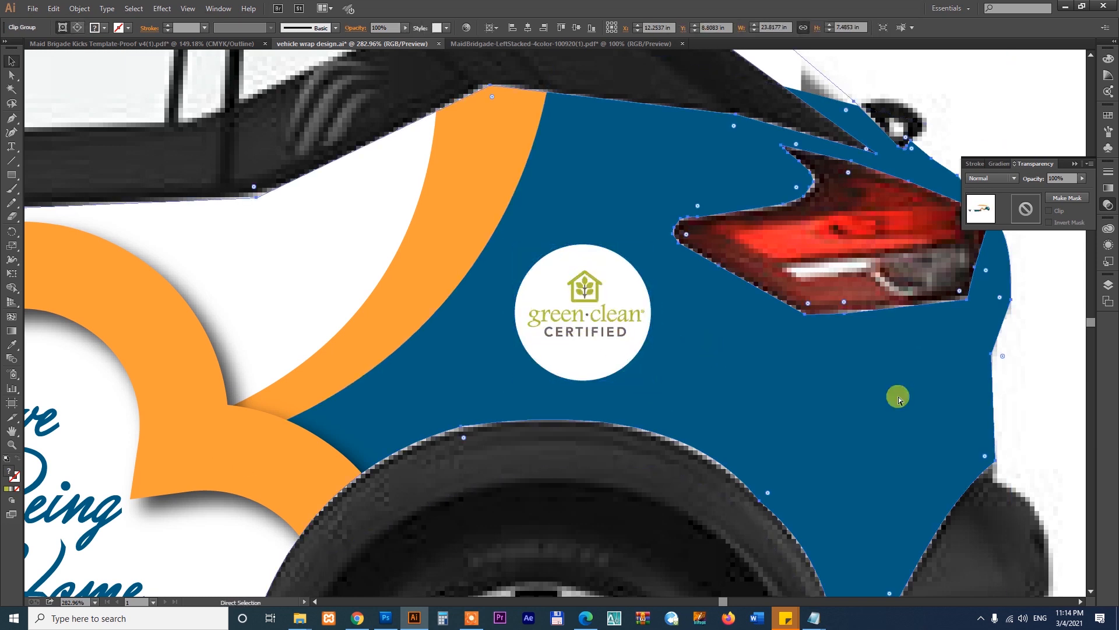
key(ctrl+0)
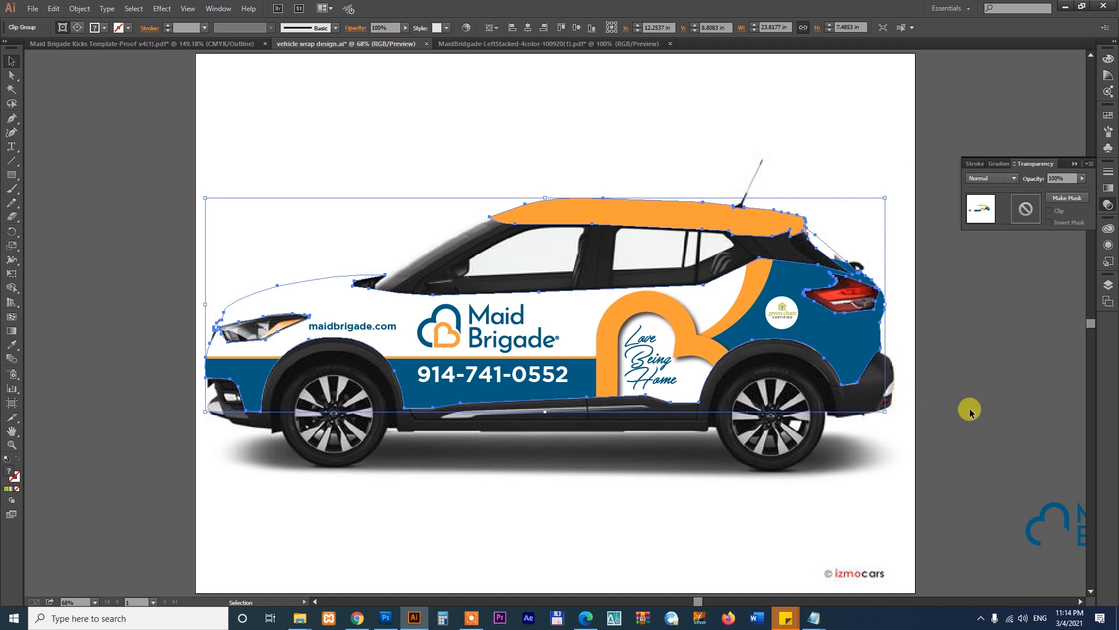
click(970, 412)
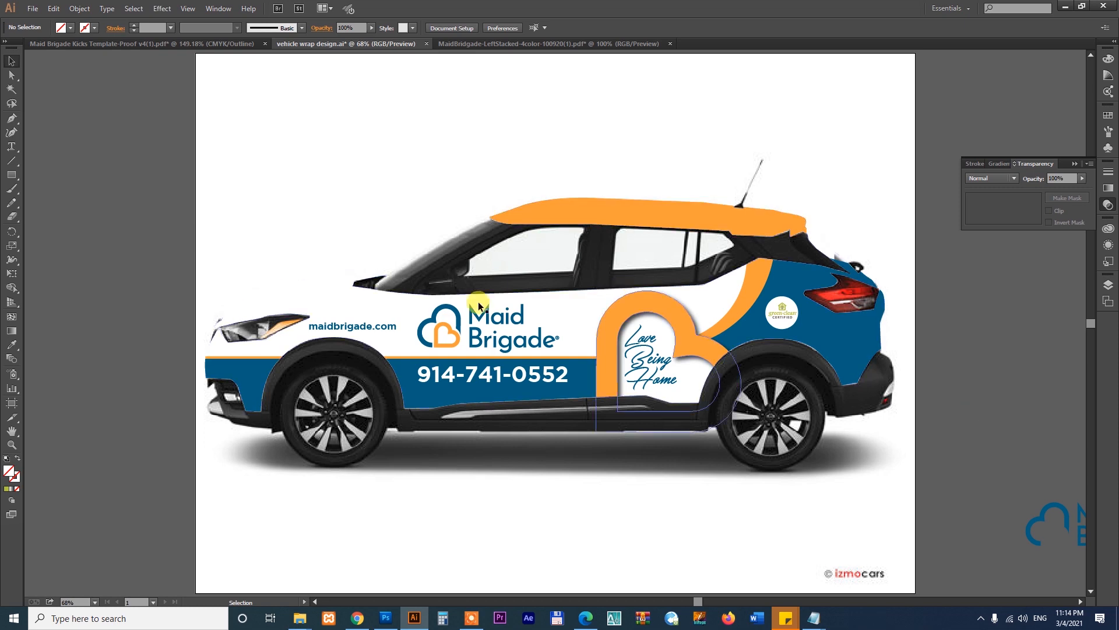
- Place a copy of the Nissan Kicks photo in front of all the wrap artwork and set its blend mode to Multiply
key(z)
drag(136, 143, 993, 489)
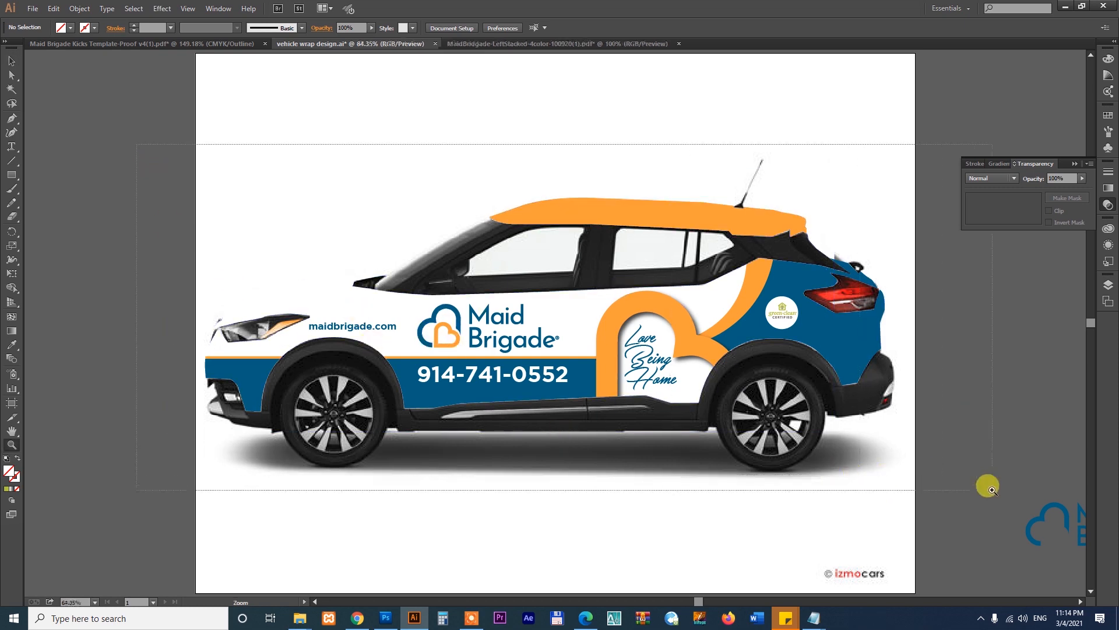
key(ctrl+minus)
key(ctrl+minus)
key(ctrl+minus)
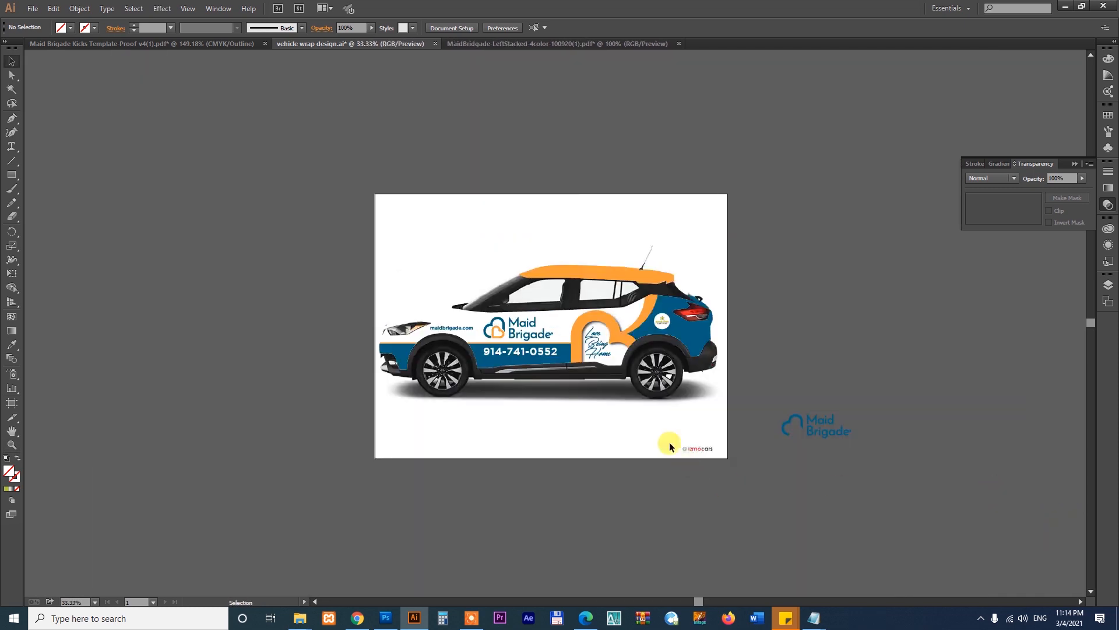
drag(355, 205, 840, 527)
click(647, 450)
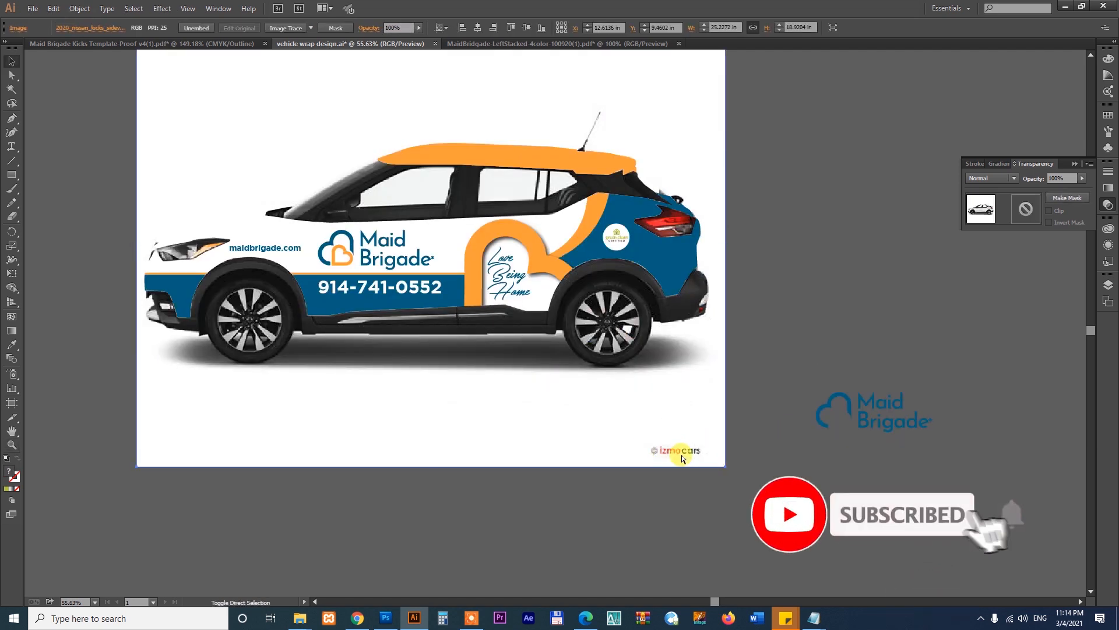
key(ctrl+shift+bracketright)
drag(83, 110, 775, 351)
click(1002, 180)
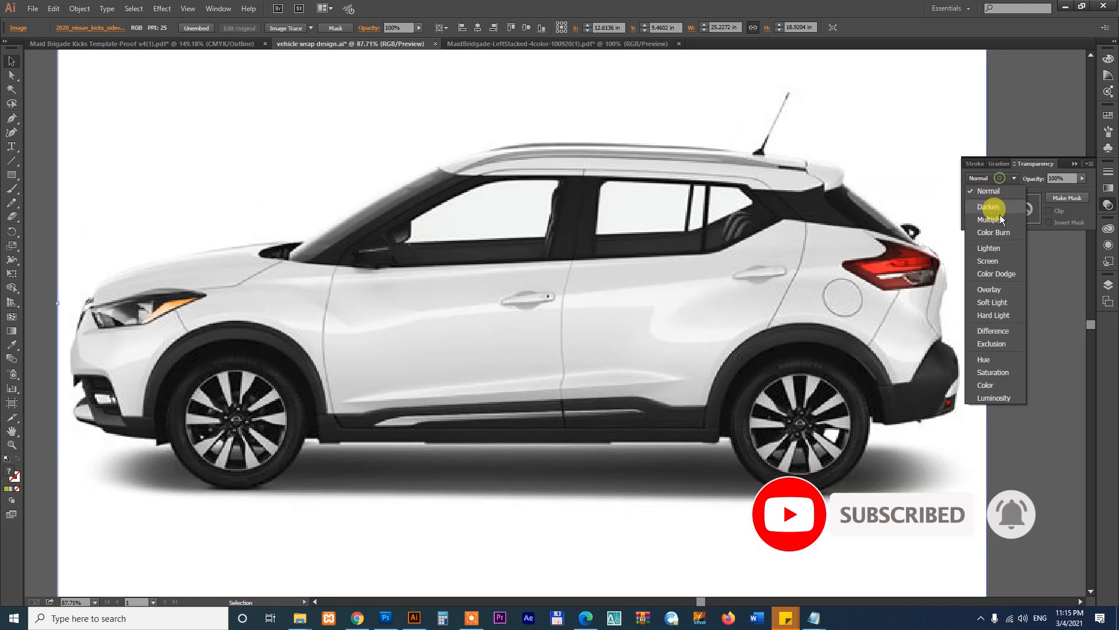
click(991, 224)
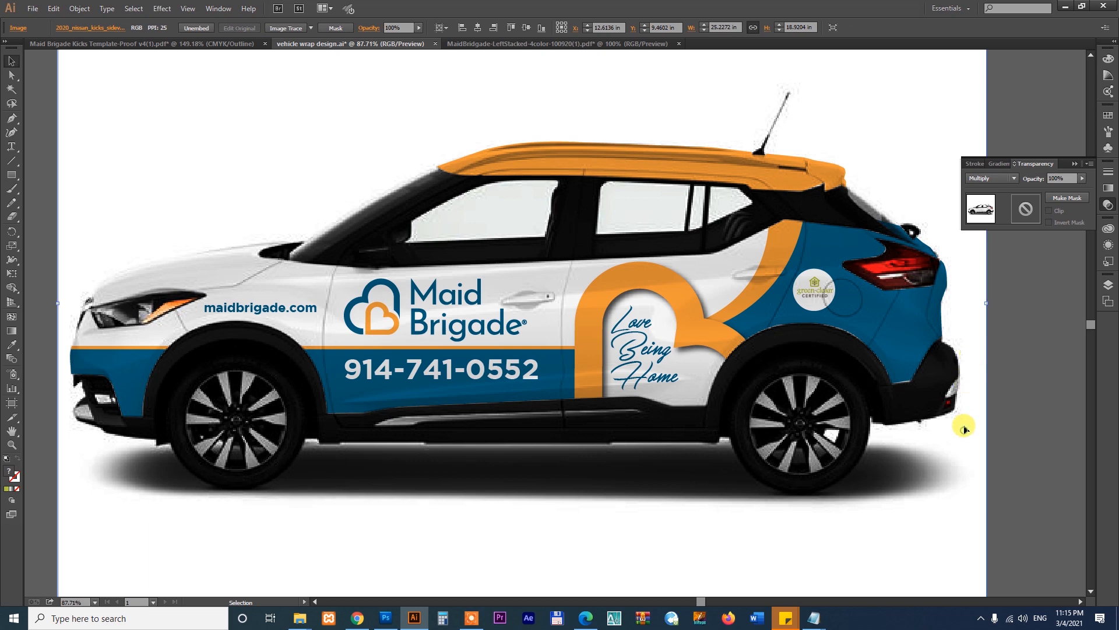
- Move the green clean CERTIFIED badge over the fuel door circle and scale it down to about 1.02 in wide
key(z)
drag(986, 396, 758, 271)
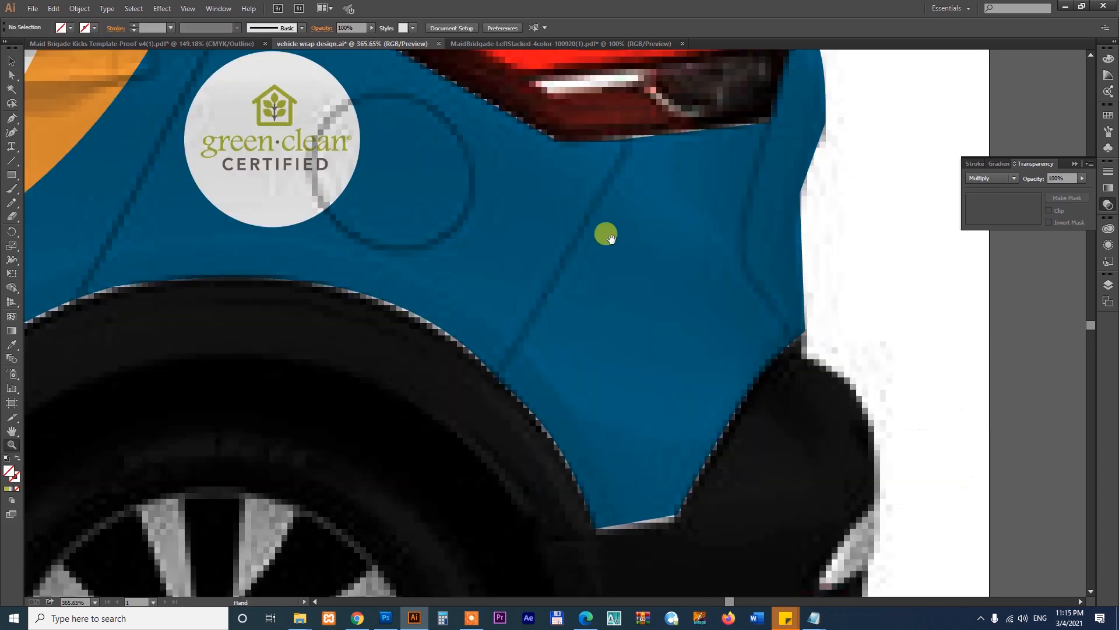
drag(610, 238, 638, 310)
key(v)
drag(315, 195, 439, 225)
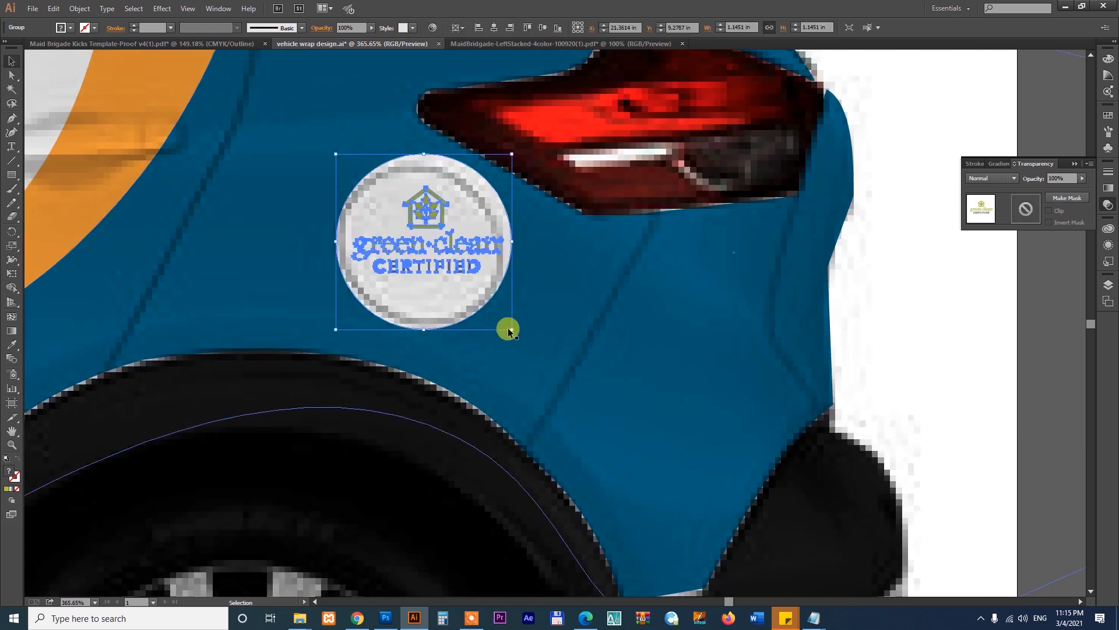
drag(508, 329, 507, 328)
drag(499, 317, 499, 319)
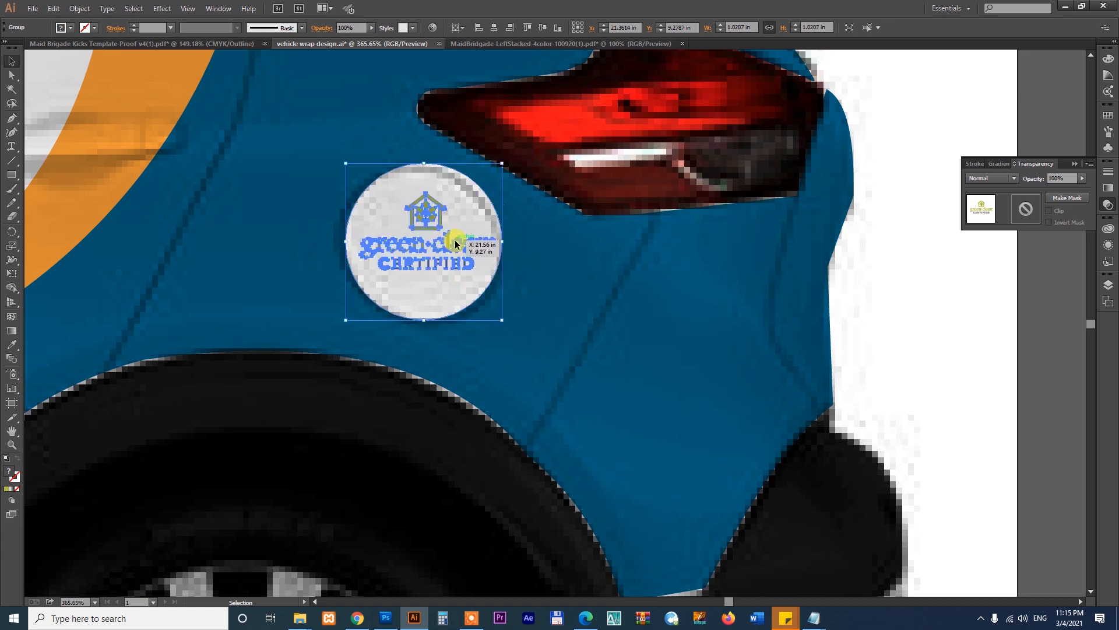
click(893, 368)
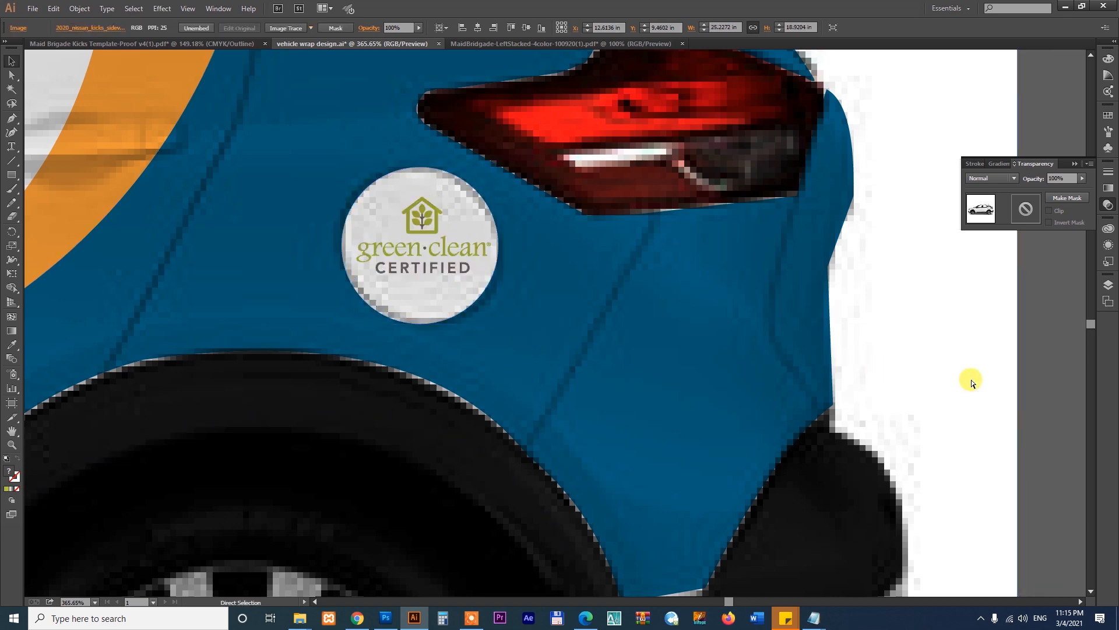
- Examine the complete side view of the wrapped car with the photo shading over the graphics
key(ctrl+minus)
key(ctrl+minus)
key(ctrl+minus)
key(ctrl+minus)
key(ctrl+minus)
click(776, 367)
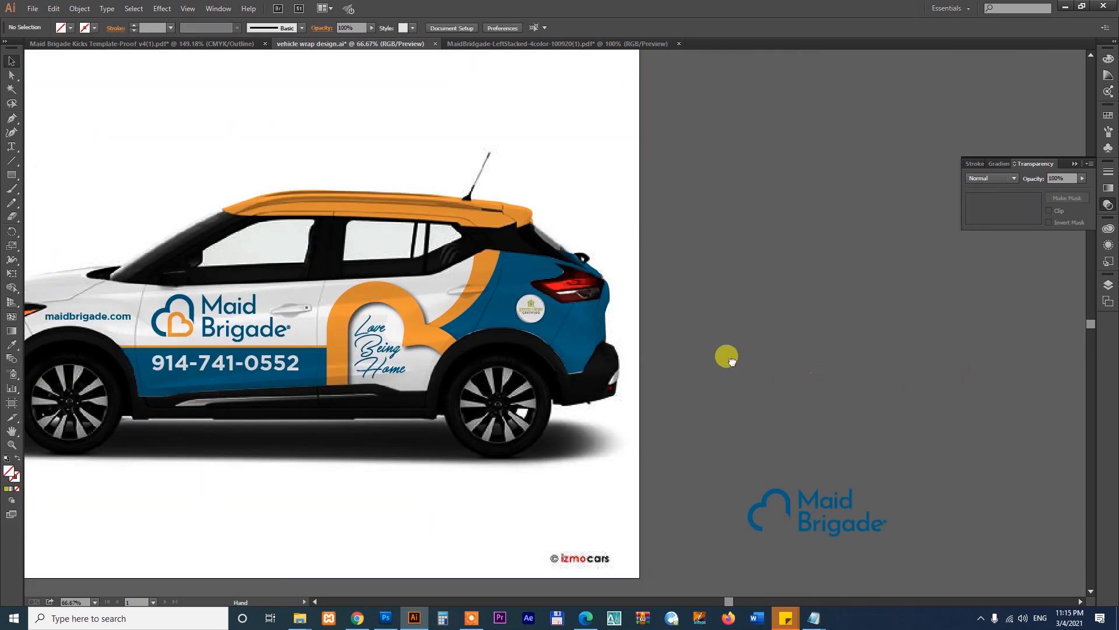
drag(732, 361, 903, 351)
scroll(356, 350, up, 2)
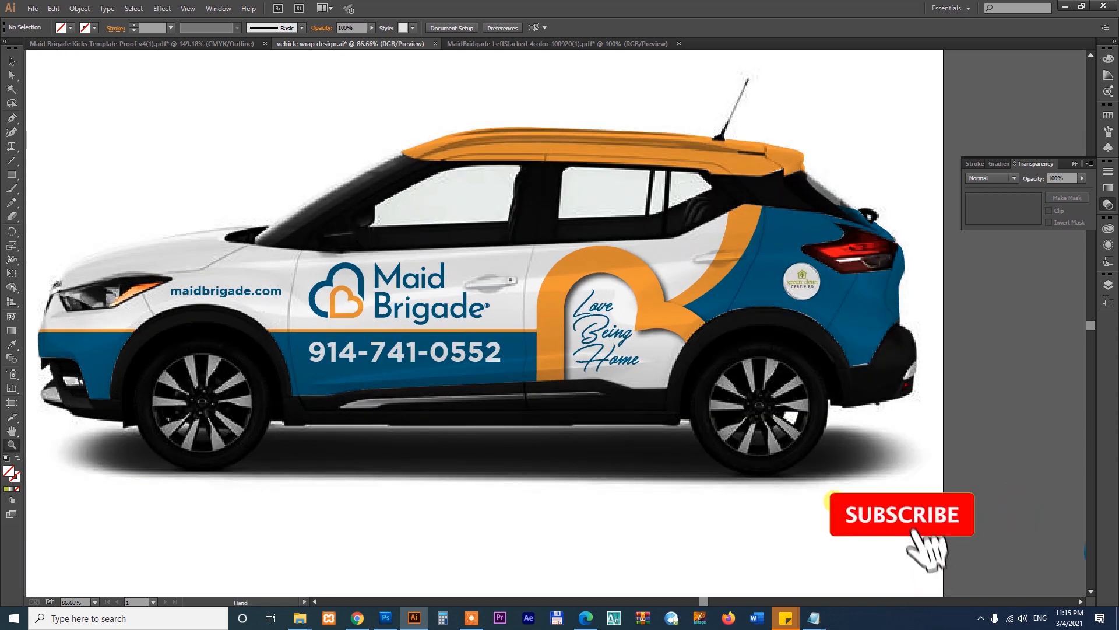
drag(356, 350, 335, 337)
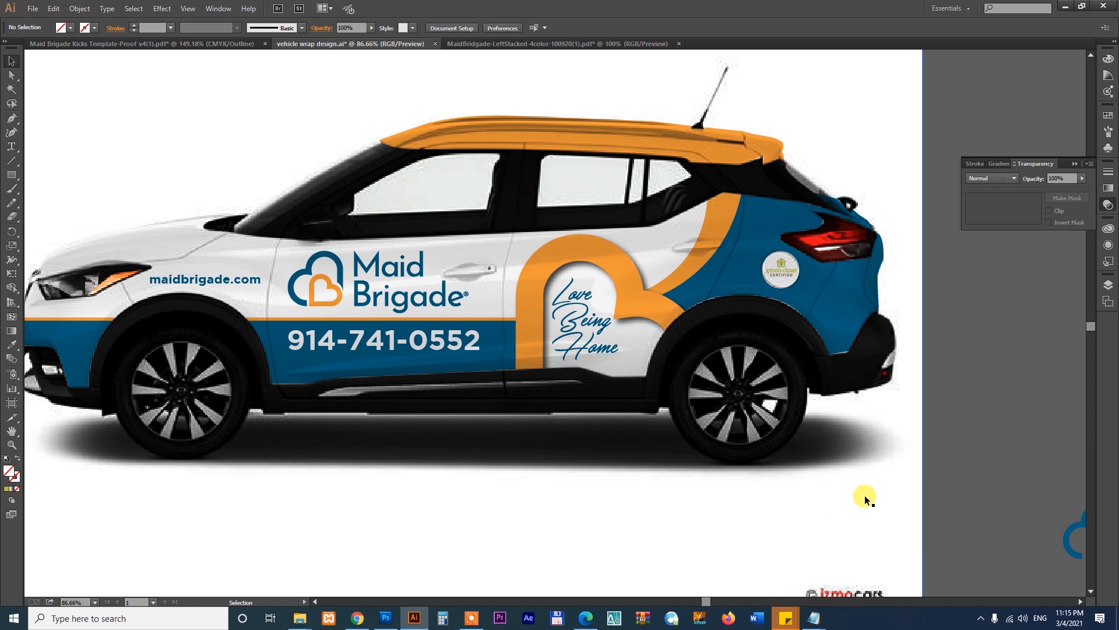
- Delete the spare blue Maid Brigade logo lying outside the artboard
key(ctrl+minus)
key(ctrl+minus)
key(ctrl+minus)
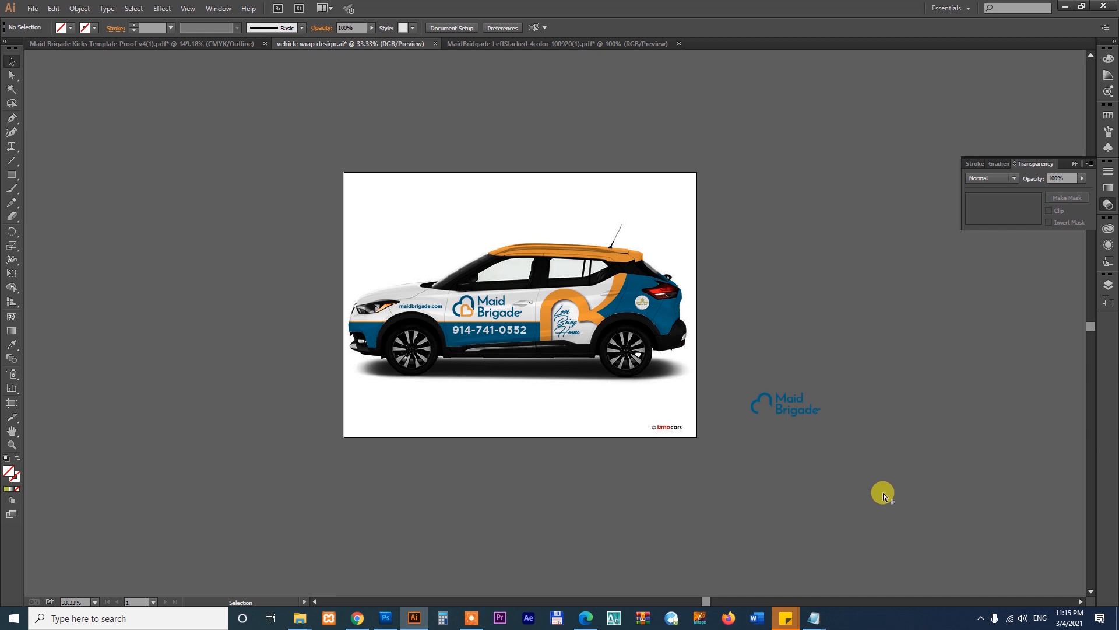
click(864, 445)
drag(913, 472, 876, 458)
key(Delete)
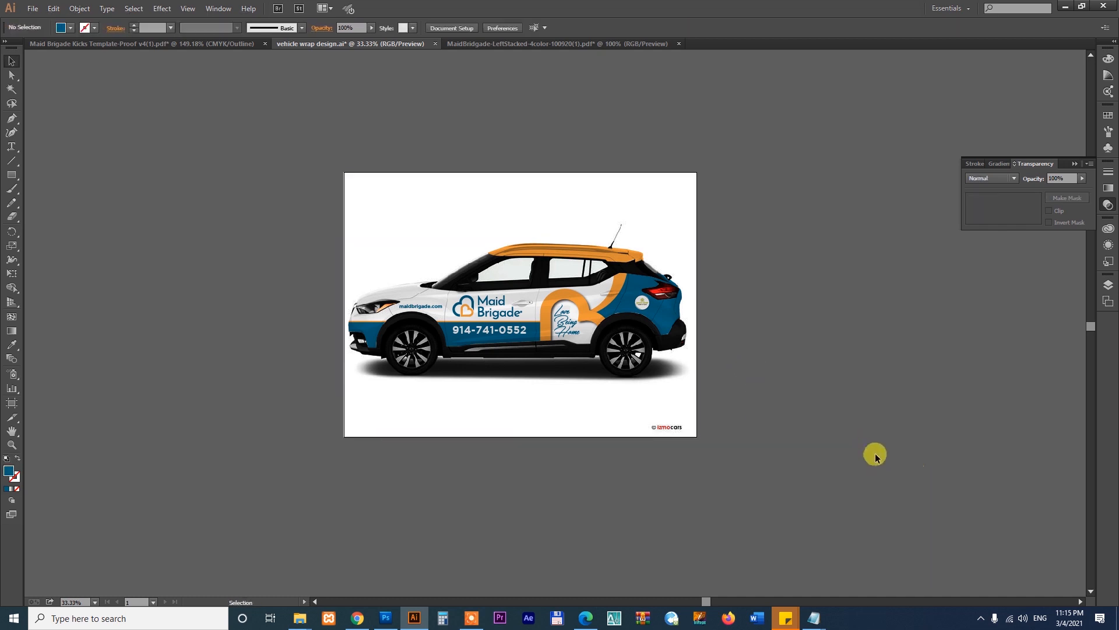
- Duplicate the artboard with its wrapped car beside the original and remove the Multiply photo overlay from the copy
drag(954, 414, 814, 412)
click(530, 414)
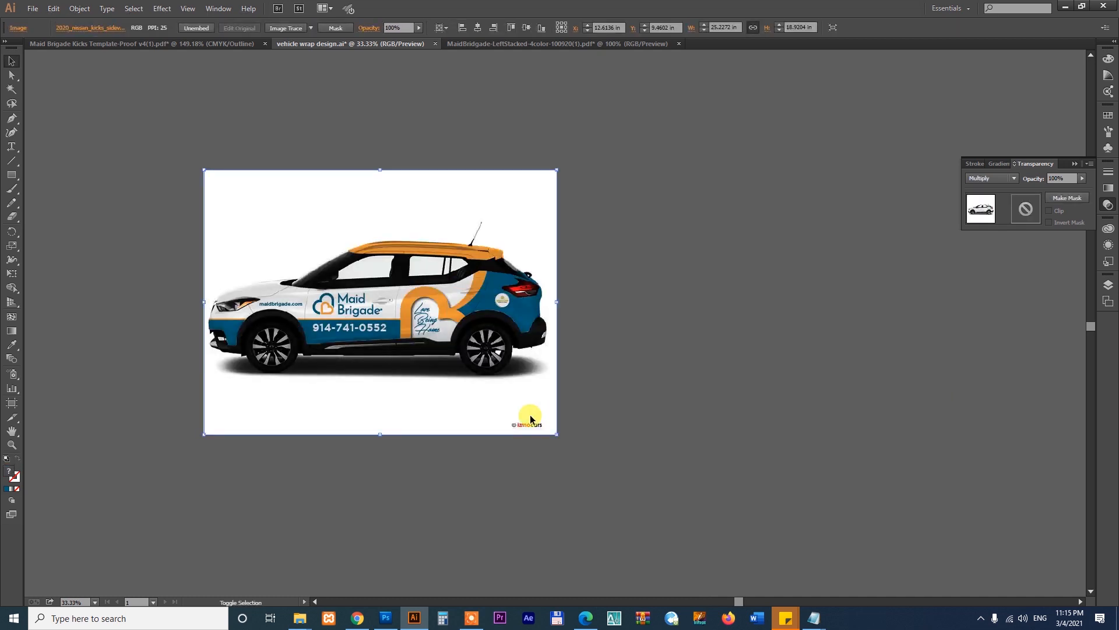
key(shift+o)
drag(375, 342, 805, 344)
key(z)
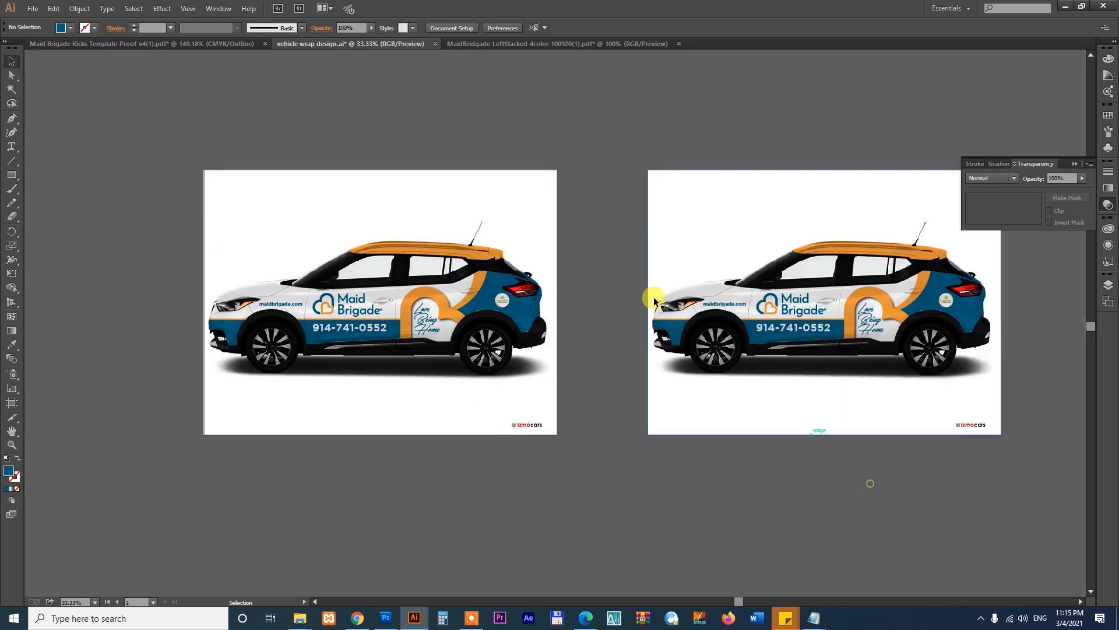
drag(590, 191, 1082, 502)
- Recolour the blue lower band and rear panel inside the copied car's clip group with the orange of the wrap
key(v)
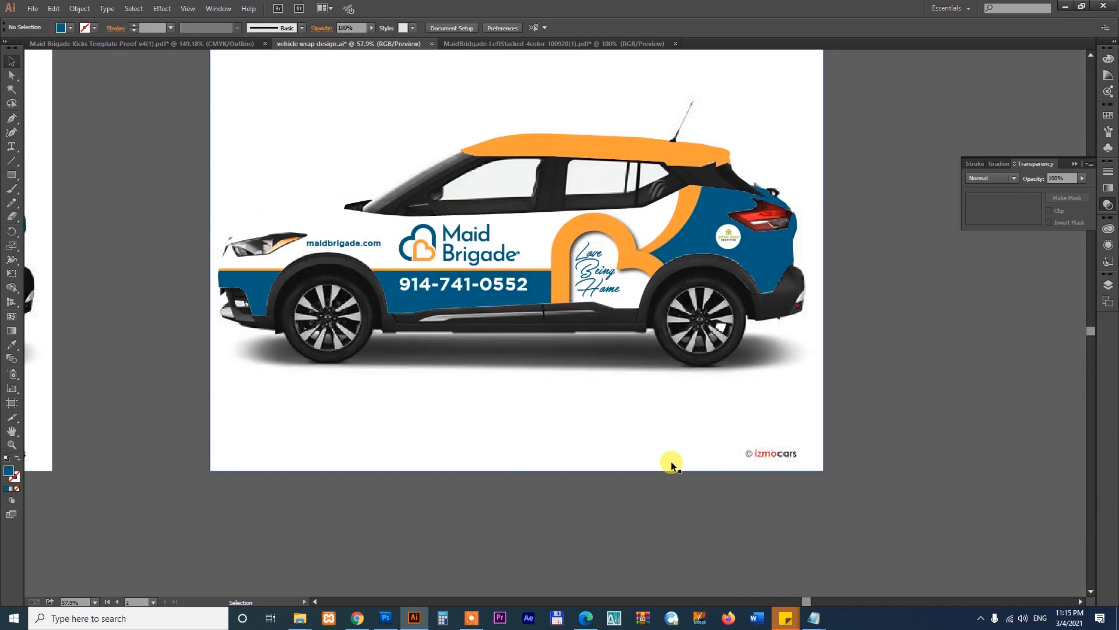
key(v)
scroll(869, 379, up, 2)
scroll(868, 373, up, 1)
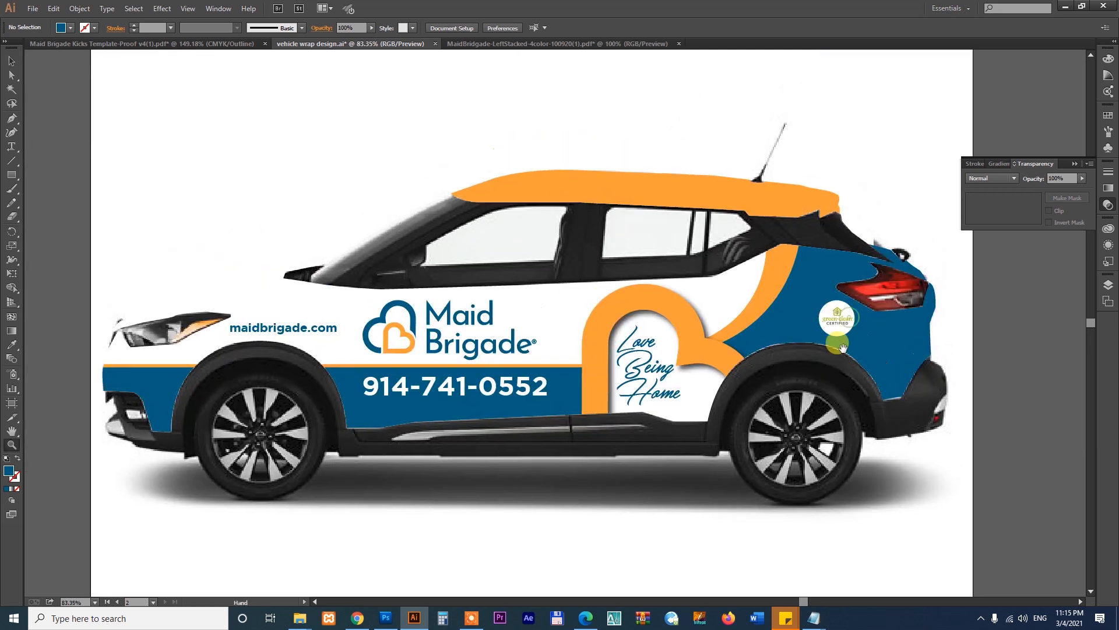
double_click(826, 281)
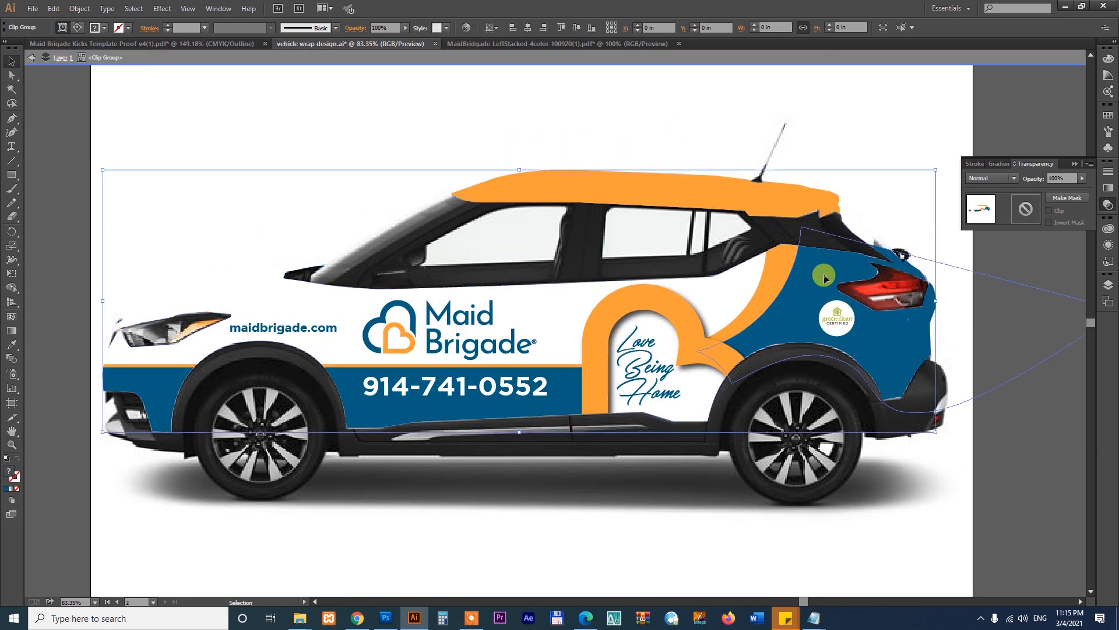
click(458, 390)
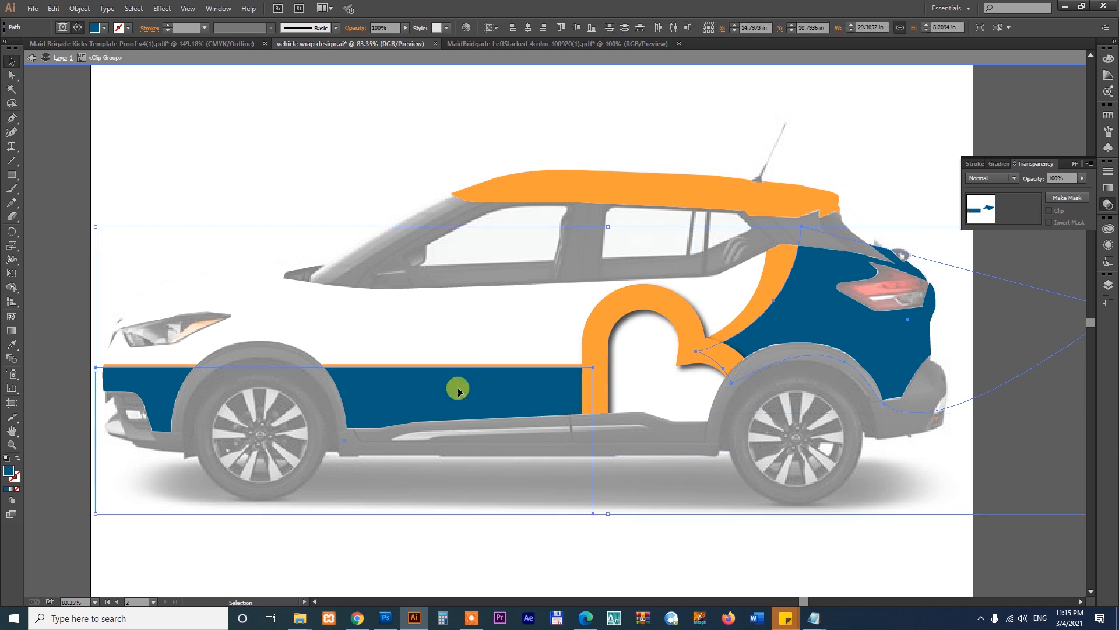
key(i)
click(798, 309)
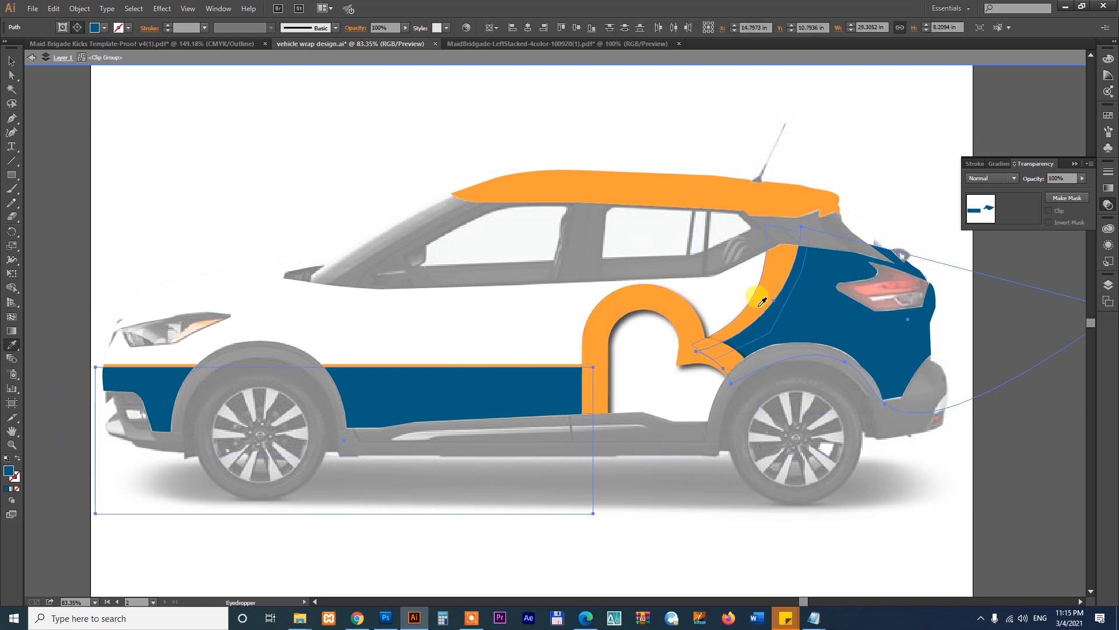
click(763, 297)
key(v)
click(650, 554)
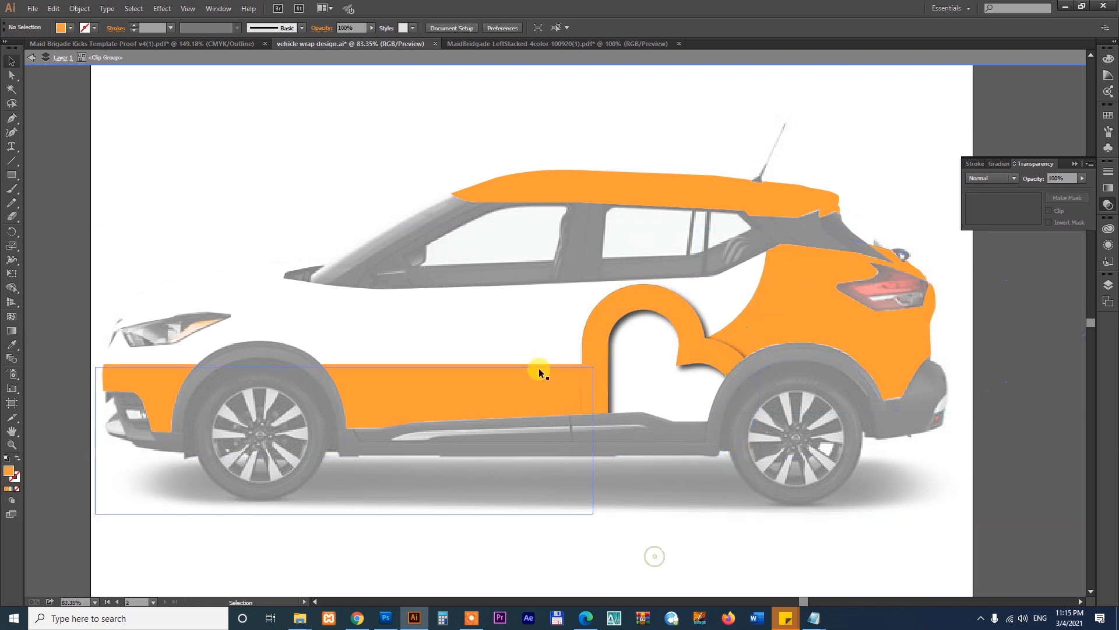
- Recolour the thin side stripe, the curved rear stripe and the roof on the copy with the logo's blue
click(543, 365)
shift+click(768, 295)
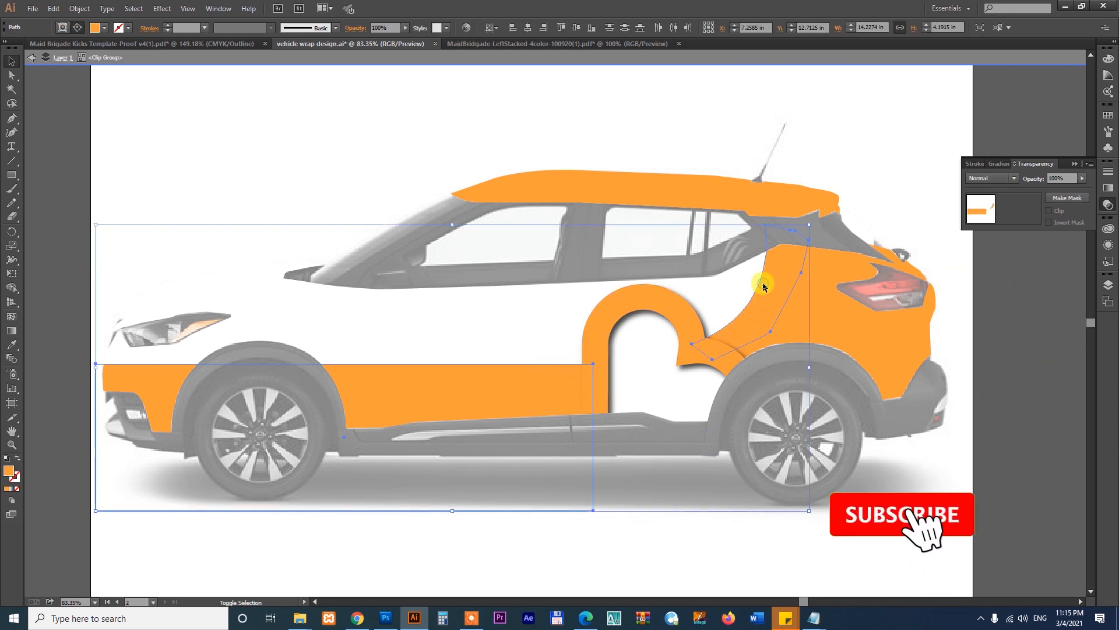
shift+click(725, 200)
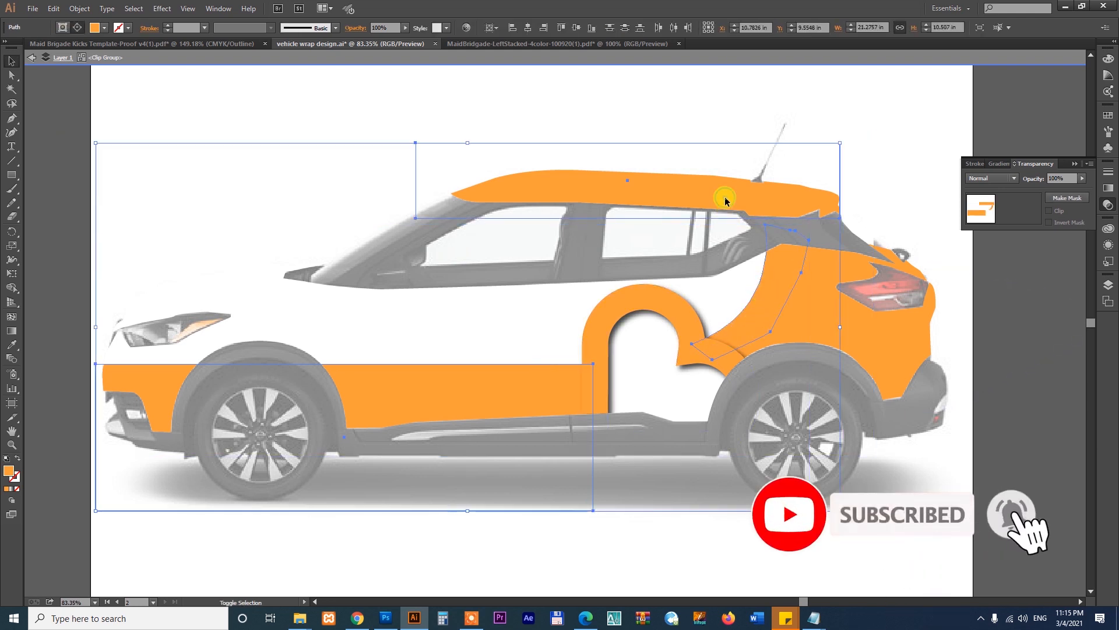
key(i)
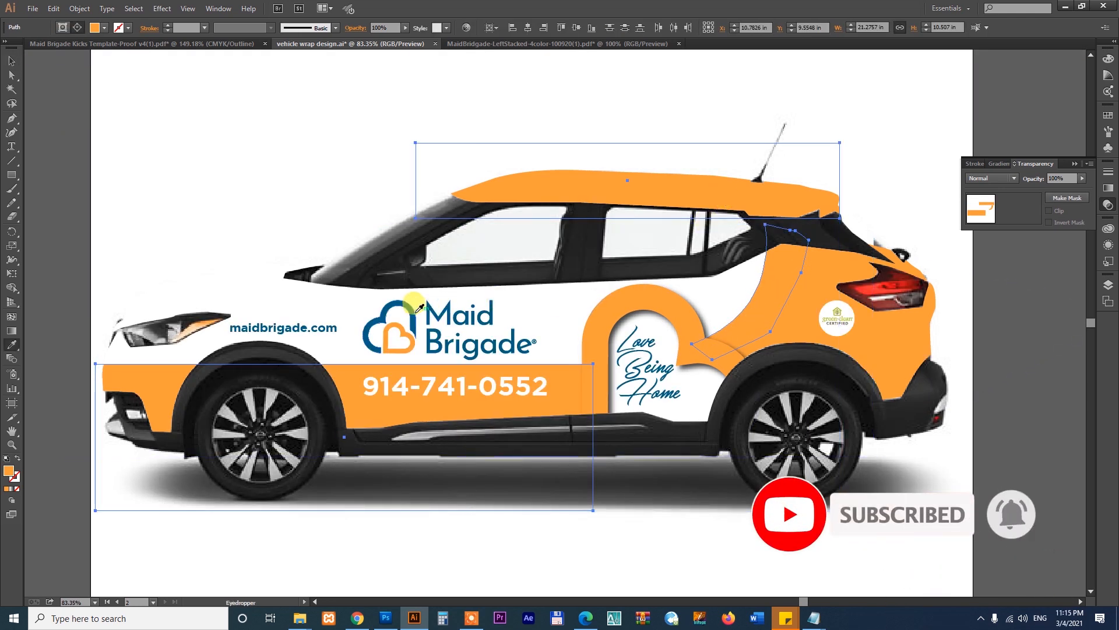
click(416, 311)
key(v)
click(449, 532)
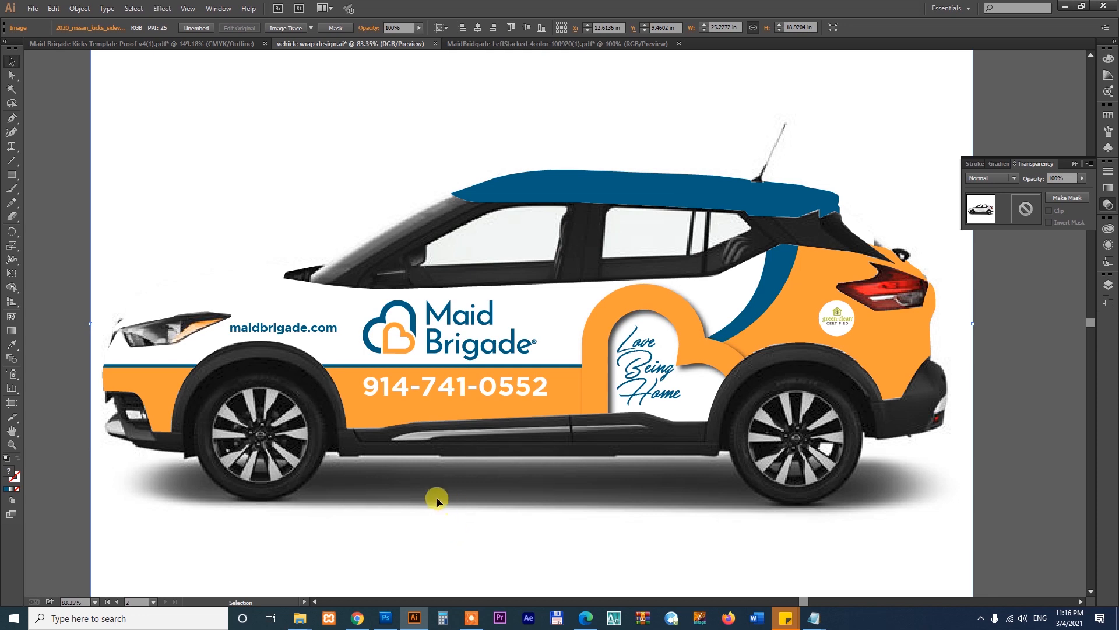
- Fill the white body rectangle in the copy's clip group with a lighter tint of the logo's orange
click(739, 290)
double_click(739, 290)
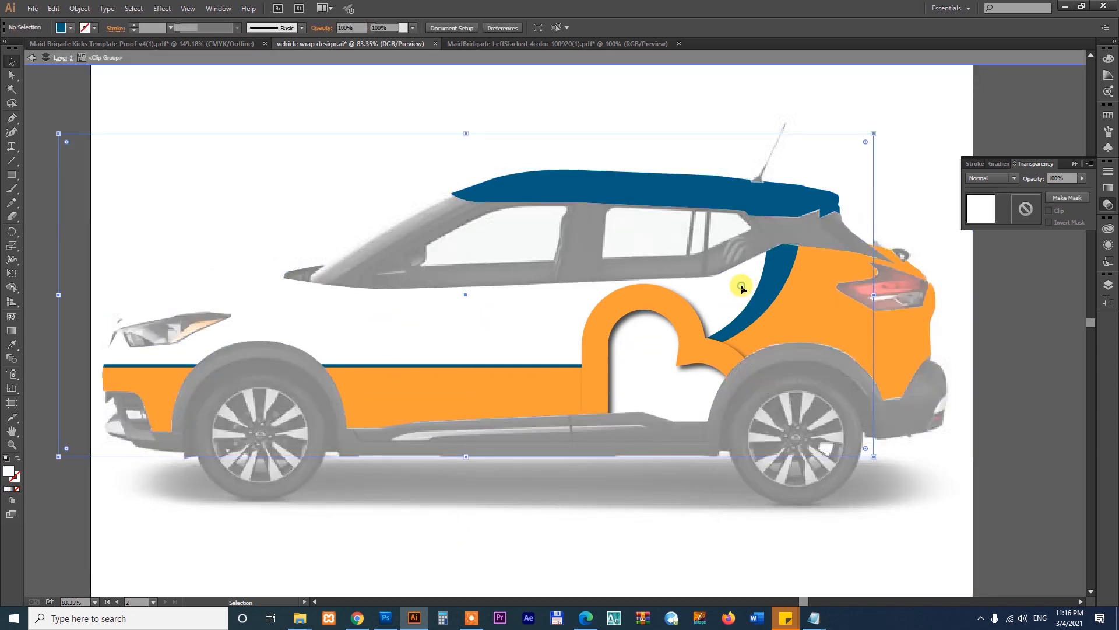
key(Escape)
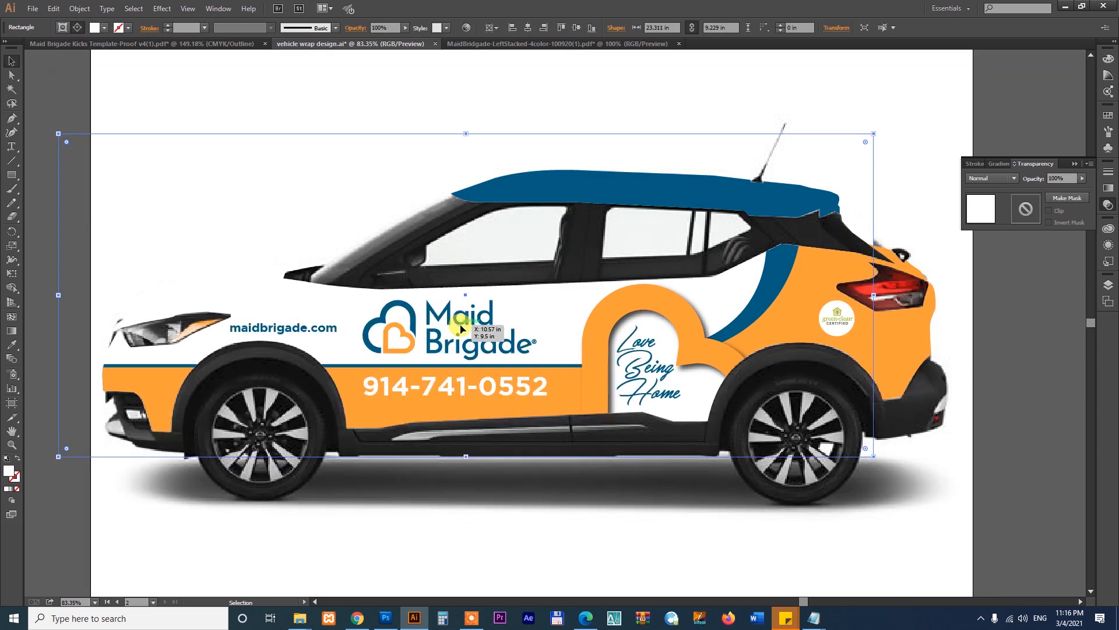
key(z)
drag(270, 213, 581, 457)
key(i)
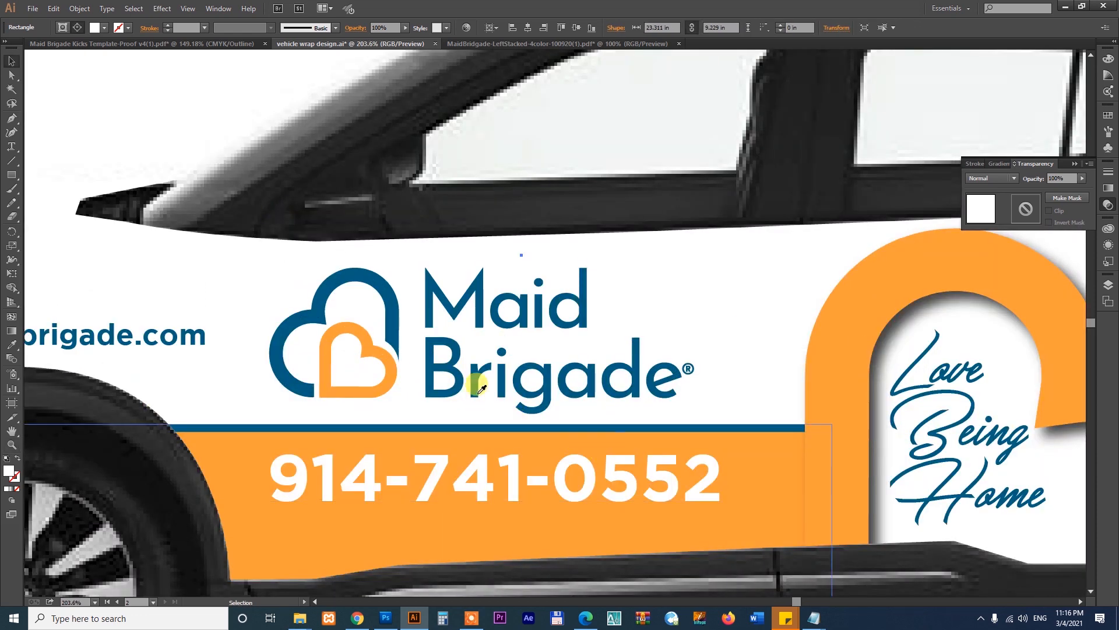
click(385, 359)
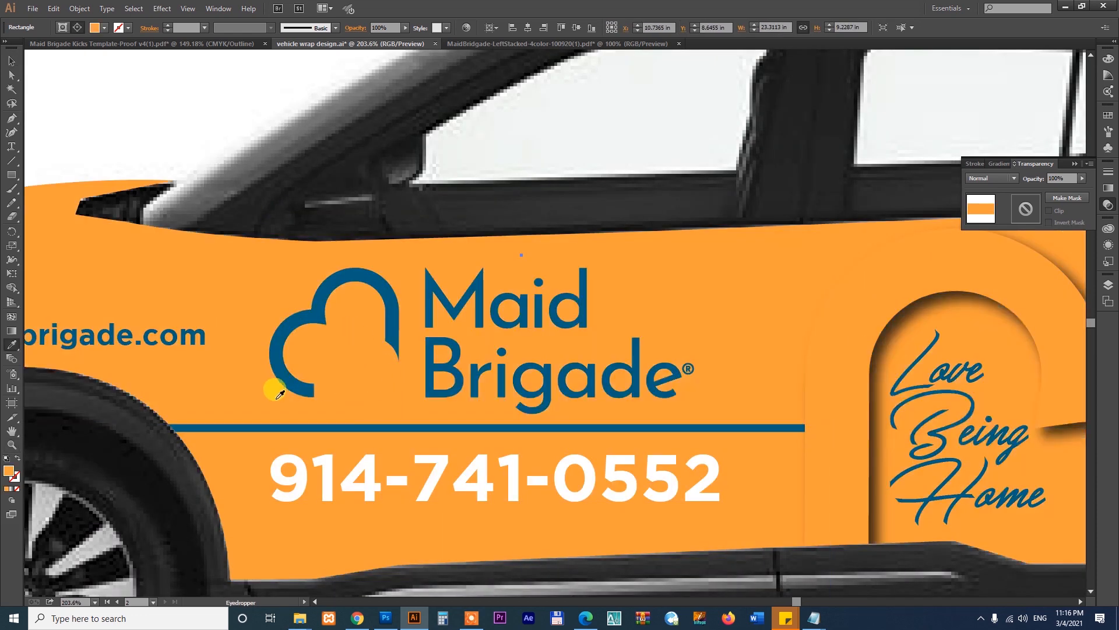
key(v)
double_click(14, 476)
drag(513, 270, 487, 228)
click(676, 234)
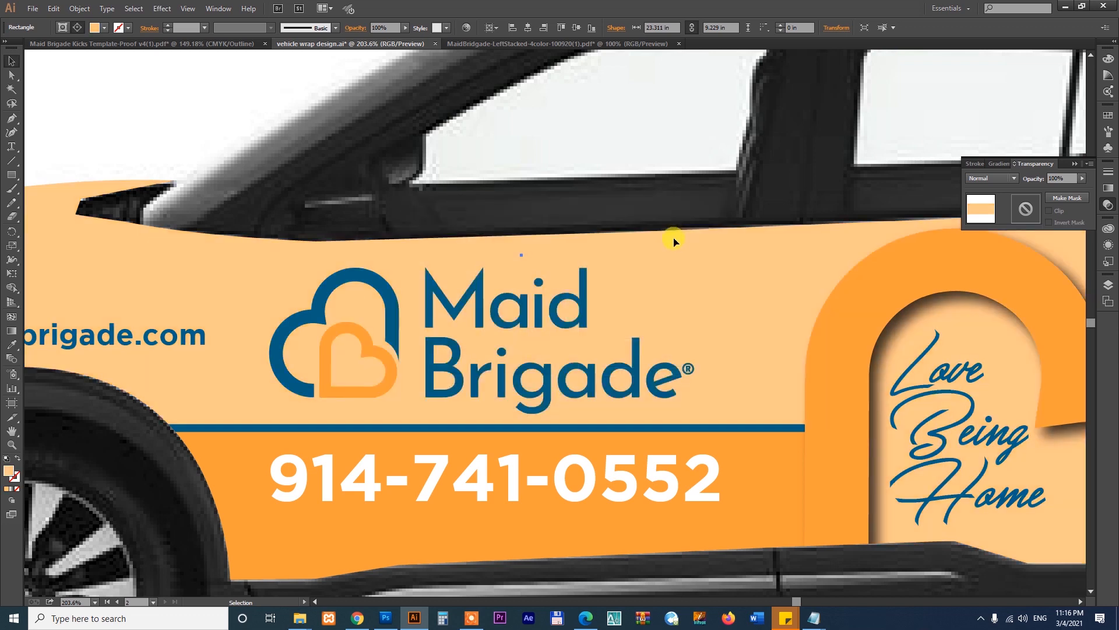
- Lighten the body rectangle's fill to a pale peach, about FFE8CF
double_click(10, 475)
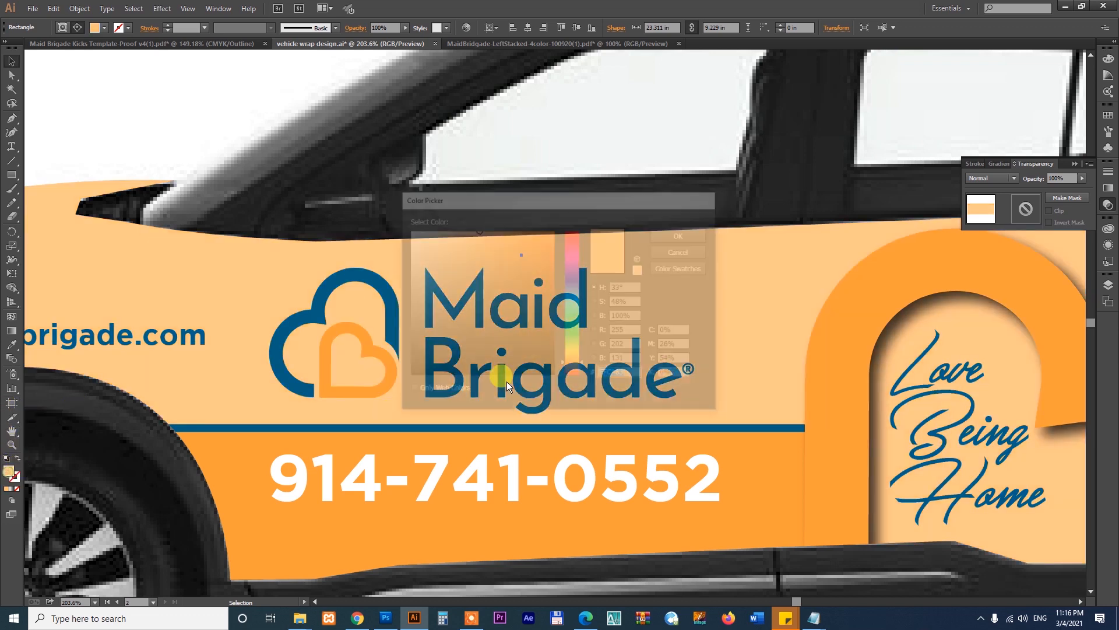
click(656, 234)
key(ctrl+0)
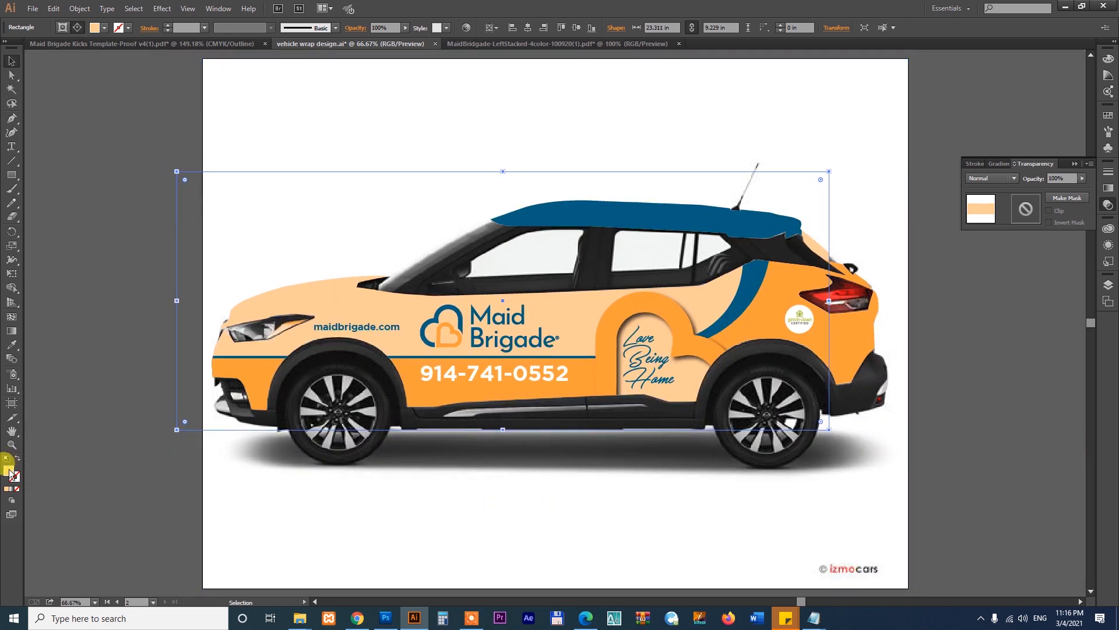
drag(446, 240, 430, 222)
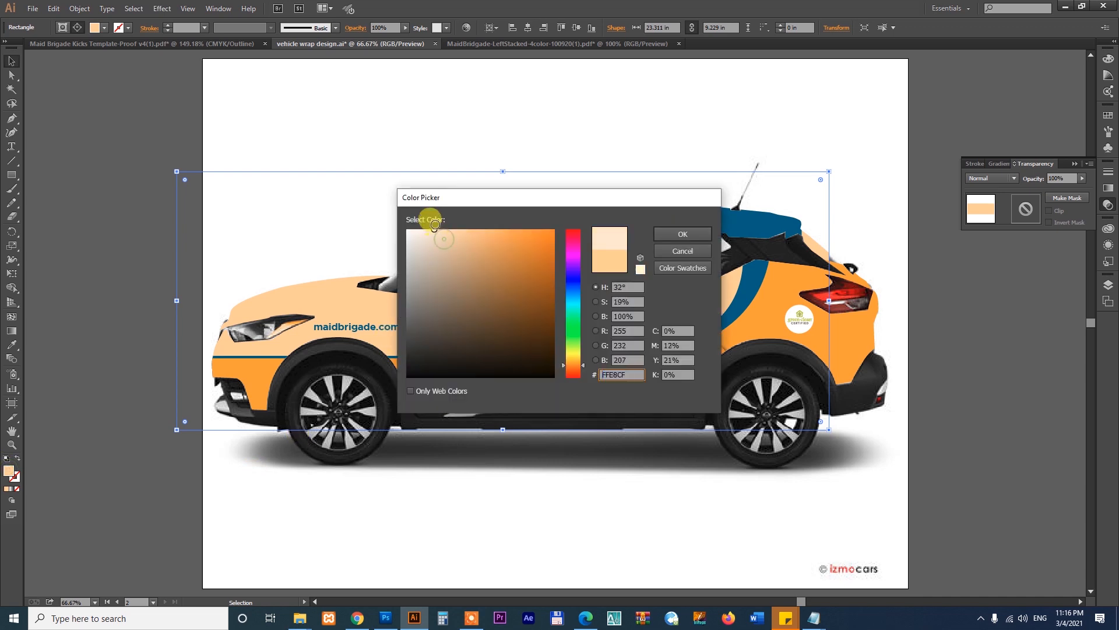
click(683, 233)
click(527, 510)
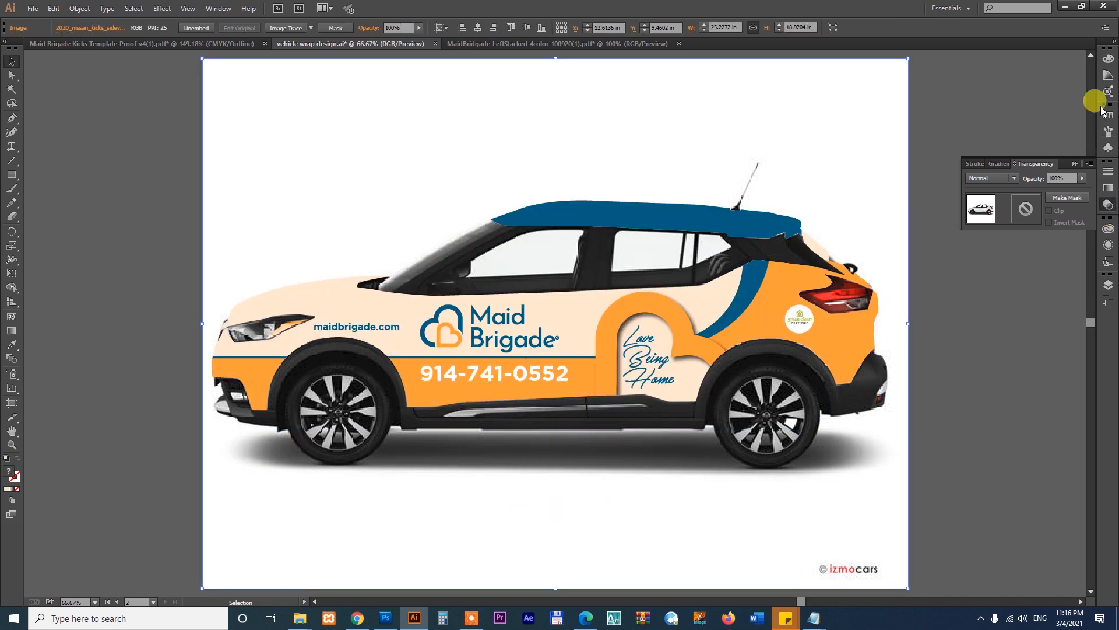
- Place a round halftone symbol from the Dot Pattern Vector Pack library in the empty area above the artboards
click(1109, 146)
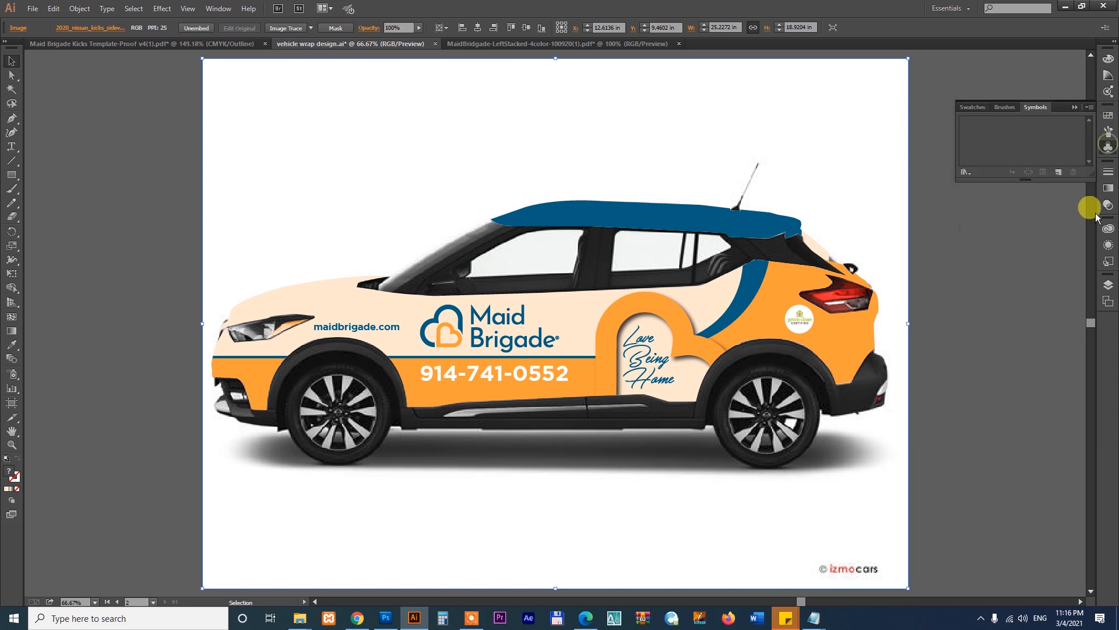
click(967, 171)
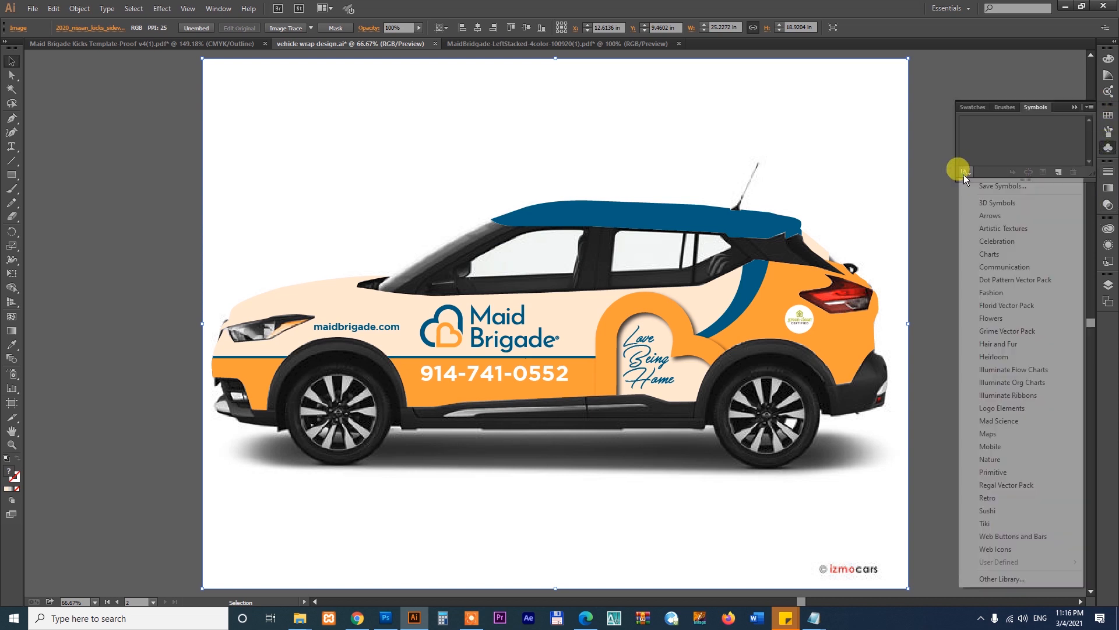
click(1005, 281)
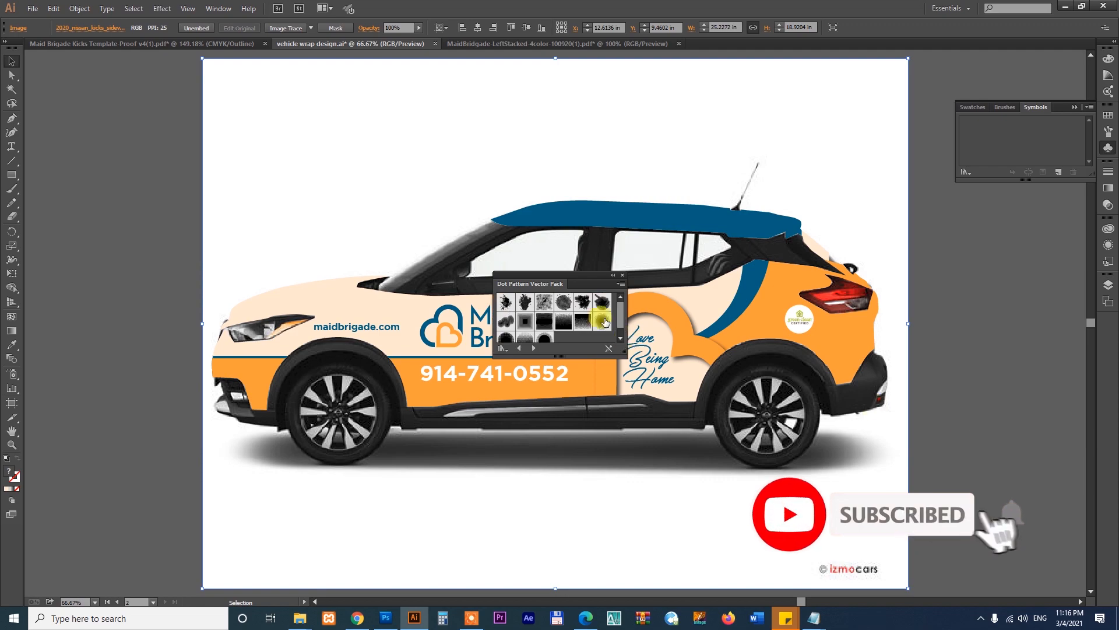
drag(604, 322, 102, 214)
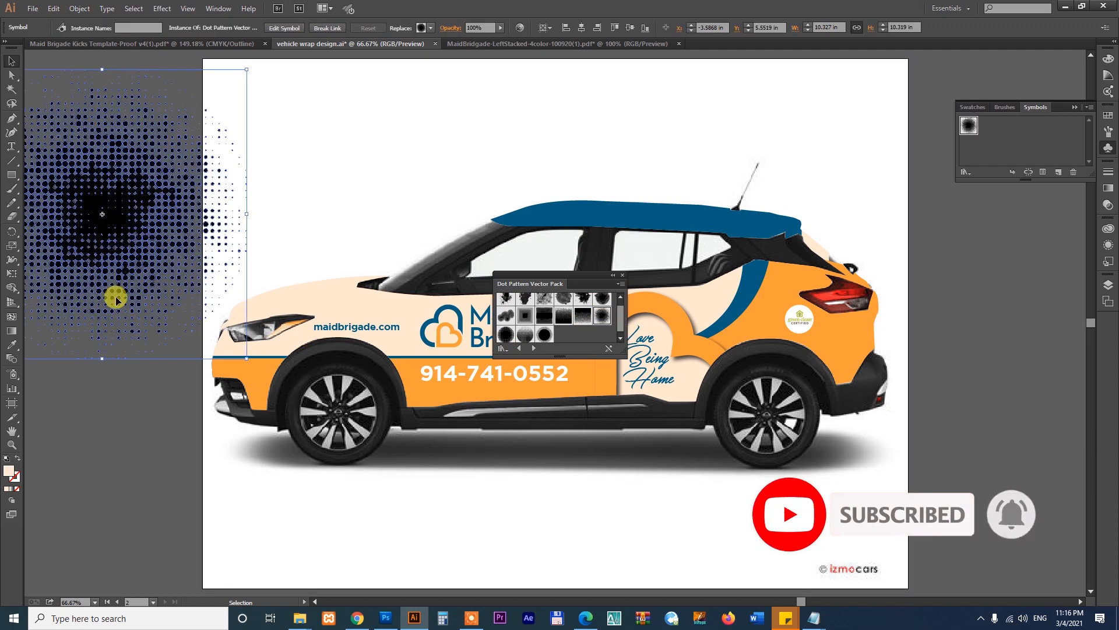
scroll(125, 343, left, 10)
drag(670, 225, 562, 453)
drag(500, 425, 587, 224)
- Expand the halftone symbol into editable shapes and fill its dots with white
click(80, 8)
click(110, 136)
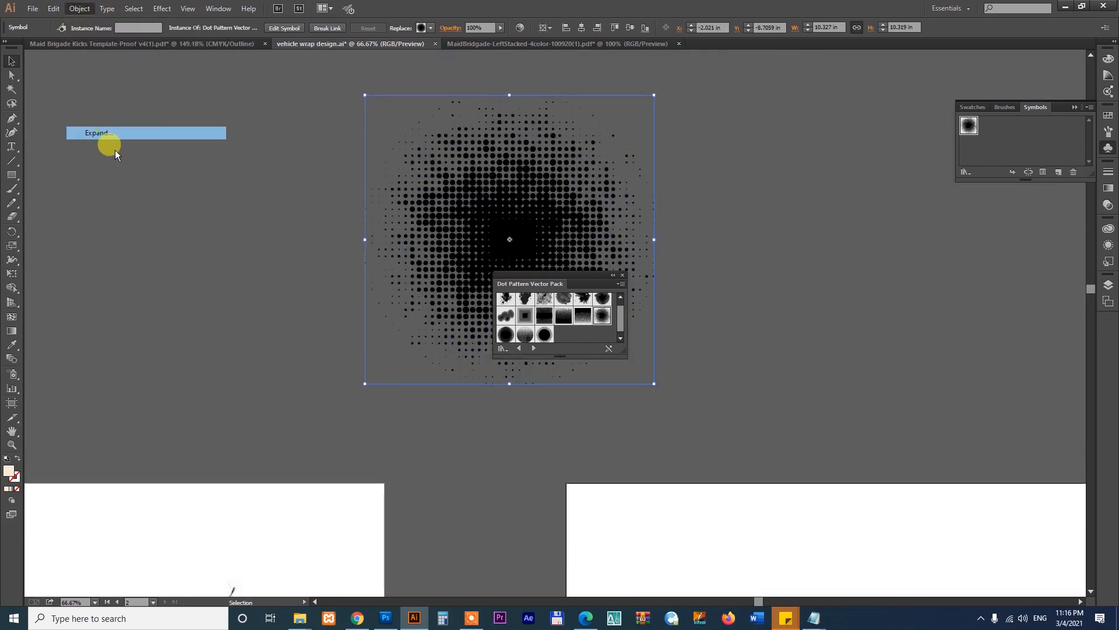
click(553, 370)
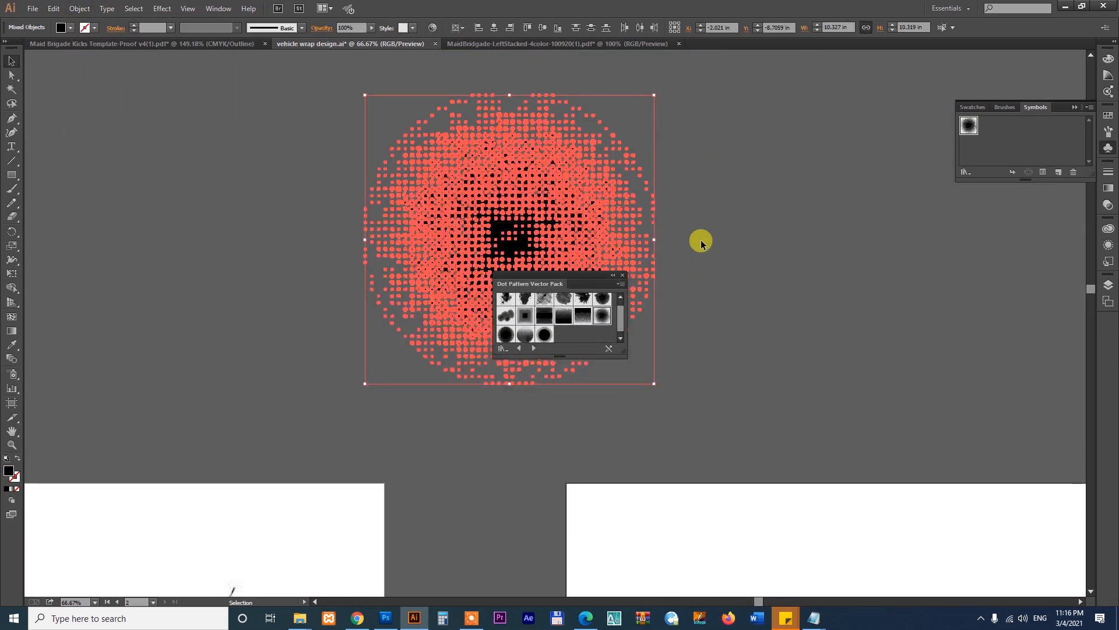
key(i)
click(762, 500)
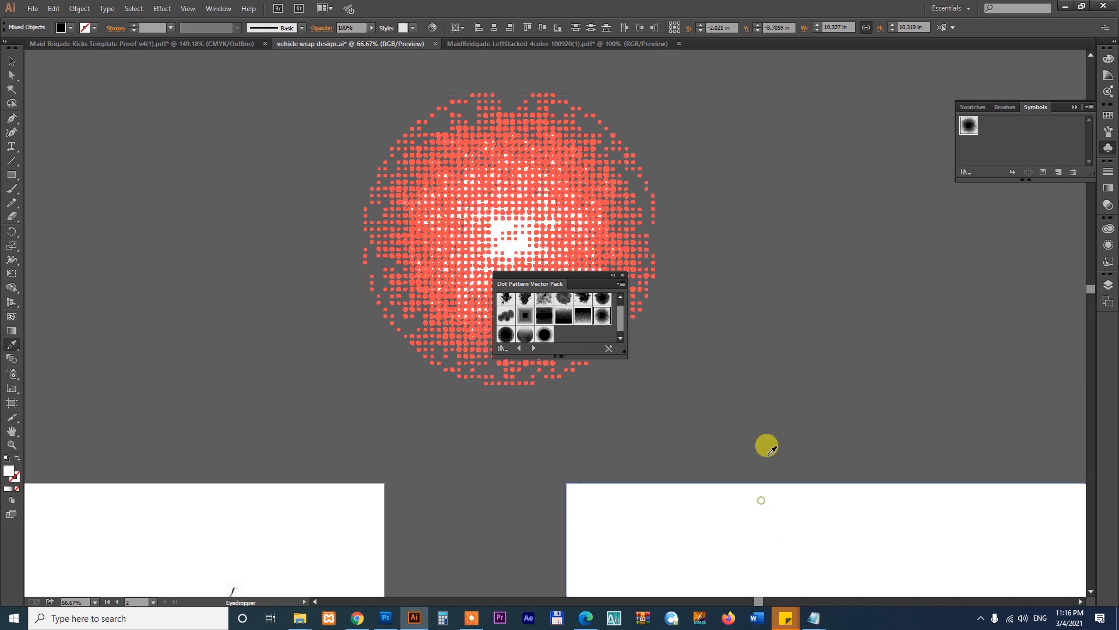
key(v)
click(729, 274)
- Group the white halftone dots and move the group over the rear door of the orange car
drag(586, 281, 968, 291)
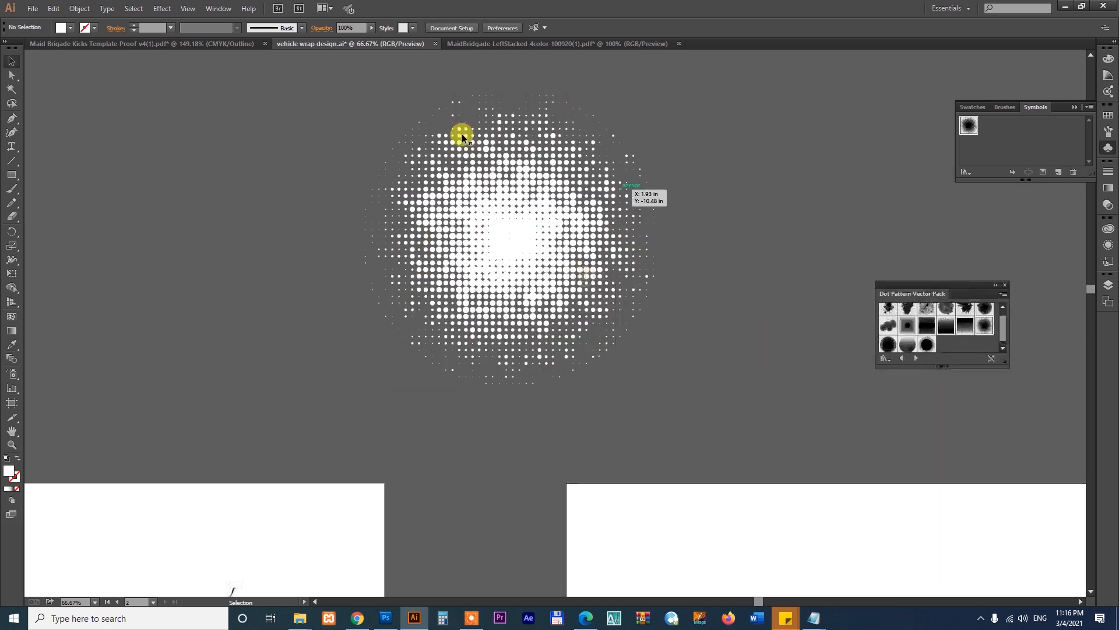
drag(337, 62, 729, 425)
key(ctrl+g)
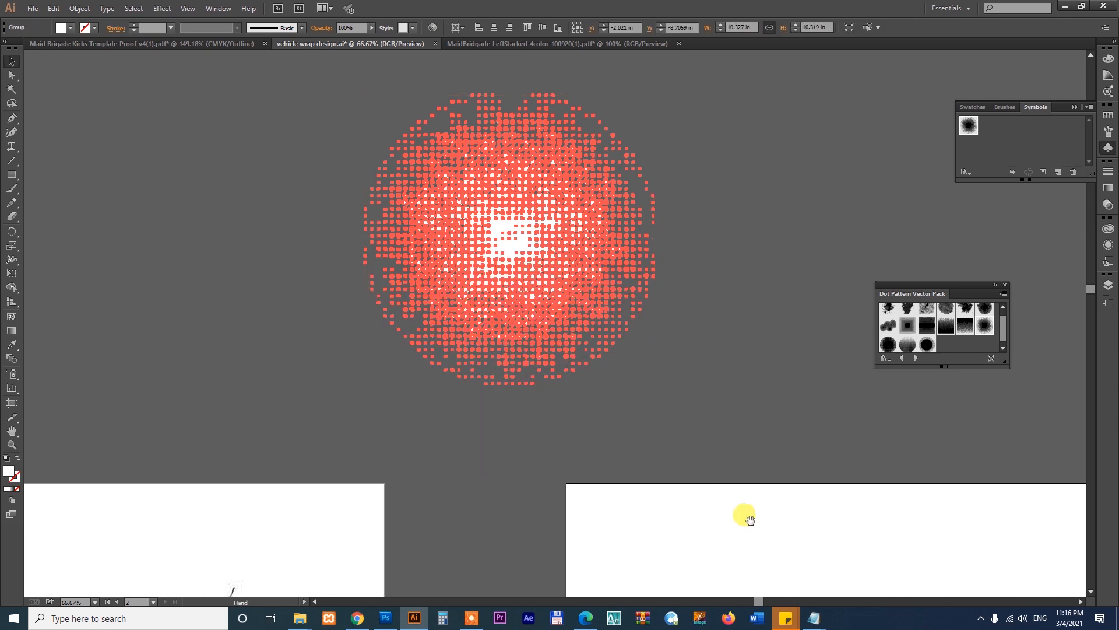
drag(745, 514, 458, 205)
drag(224, 72, 757, 573)
click(1006, 489)
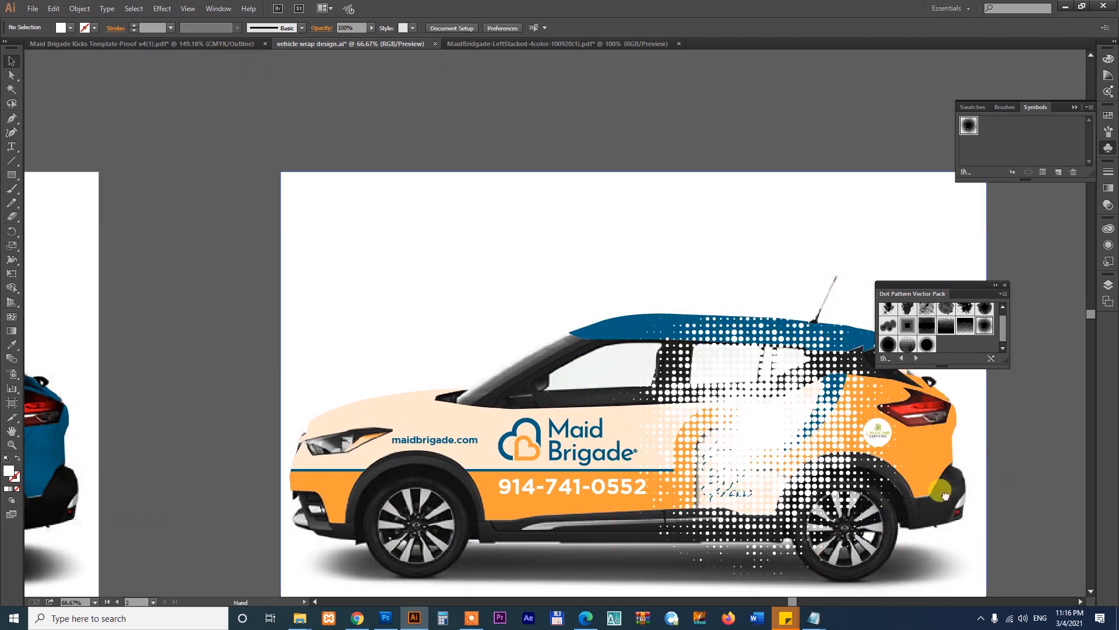
- Cut the halftone group and paste it inside the wrap's clip group, positioned over the rear door and heart shape
drag(1060, 547, 922, 425)
click(615, 298)
key(Delete)
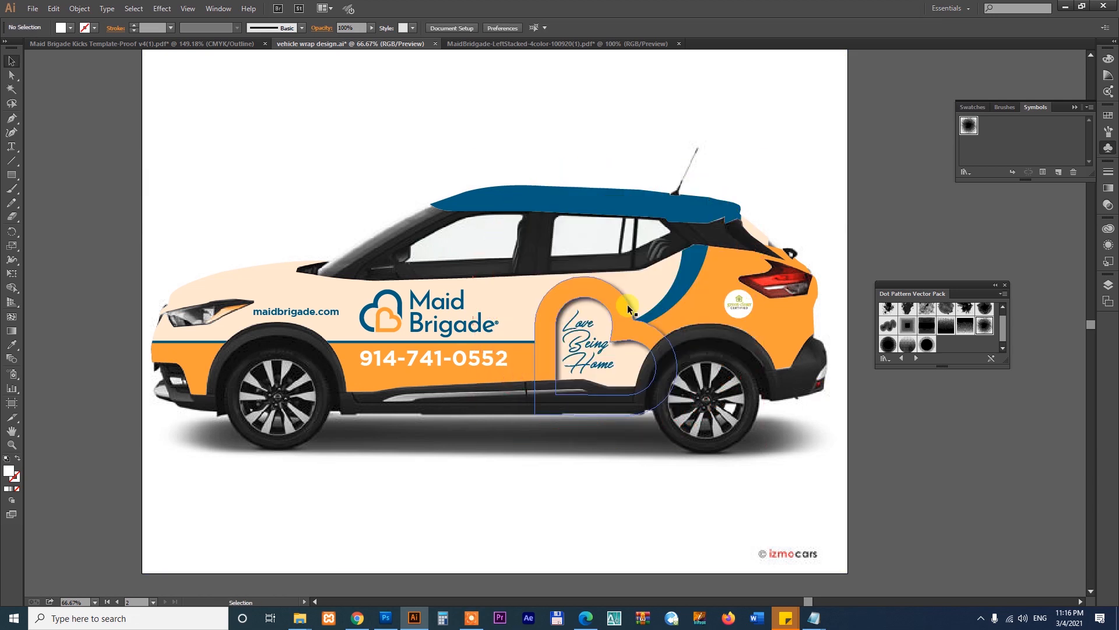
click(695, 295)
double_click(707, 294)
key(ctrl+v)
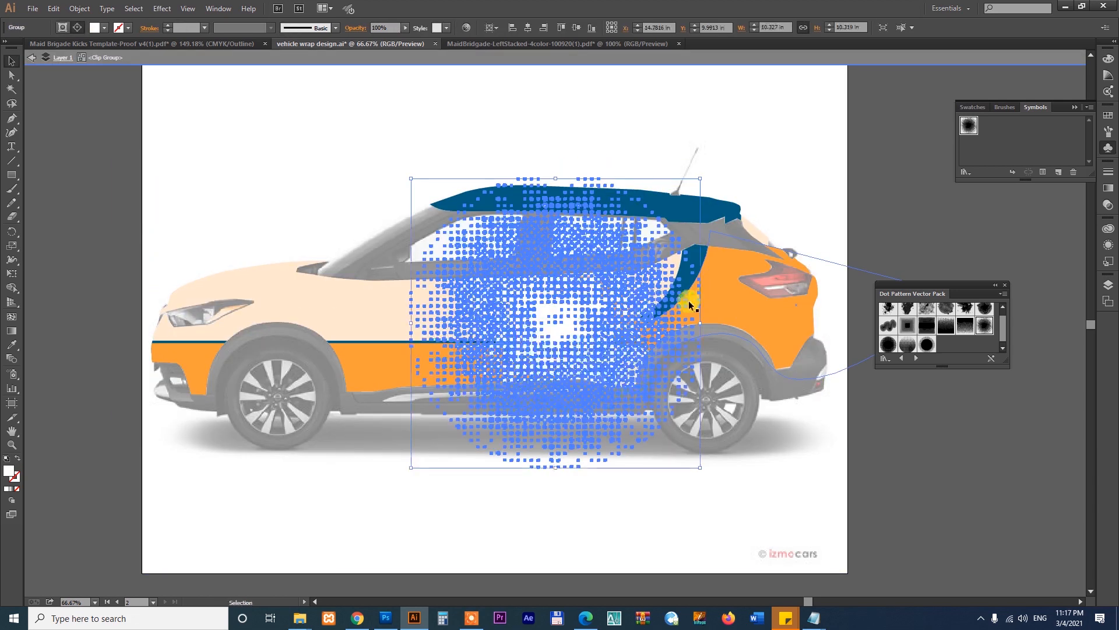
drag(557, 308, 601, 330)
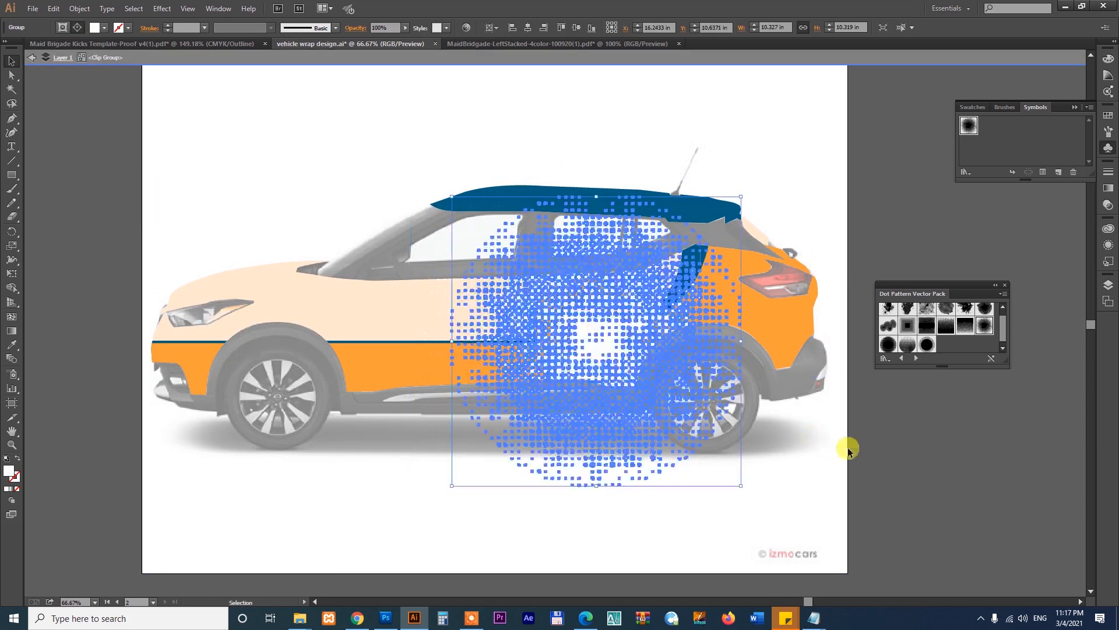
click(851, 449)
- Set the white halftone group's blending mode to Multiply
key(z)
drag(204, 164, 820, 472)
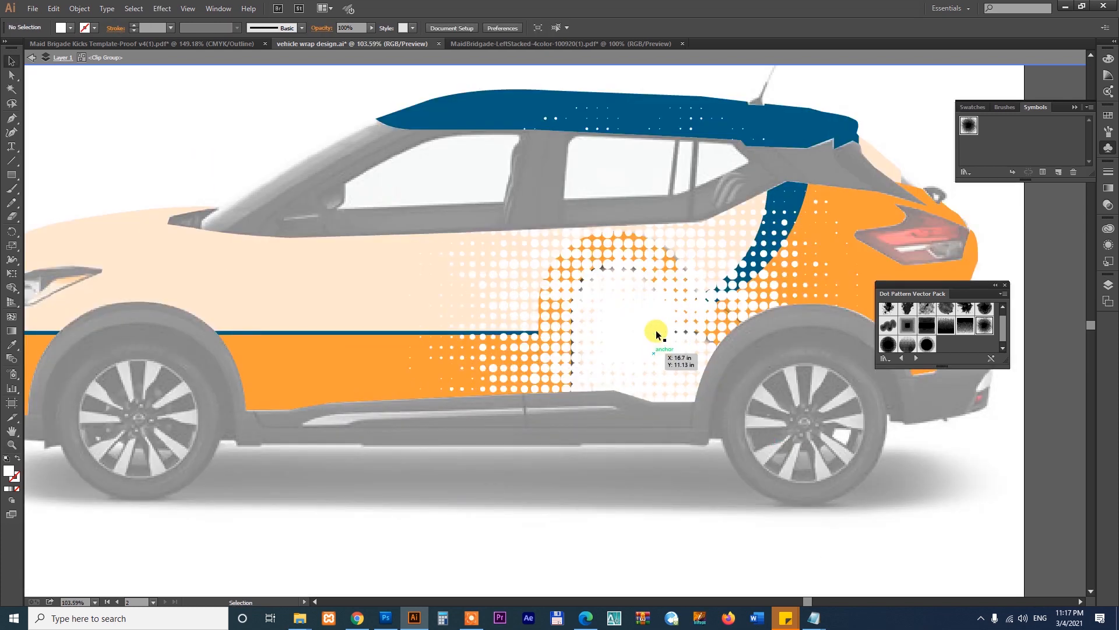
key(v)
click(656, 330)
click(1107, 205)
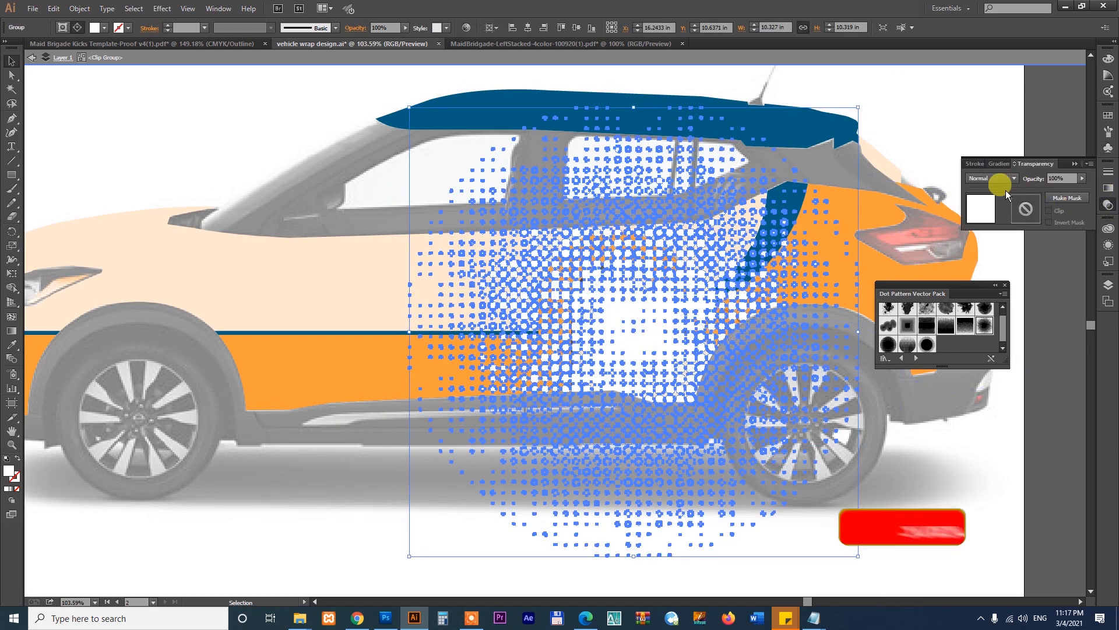
click(998, 178)
click(998, 219)
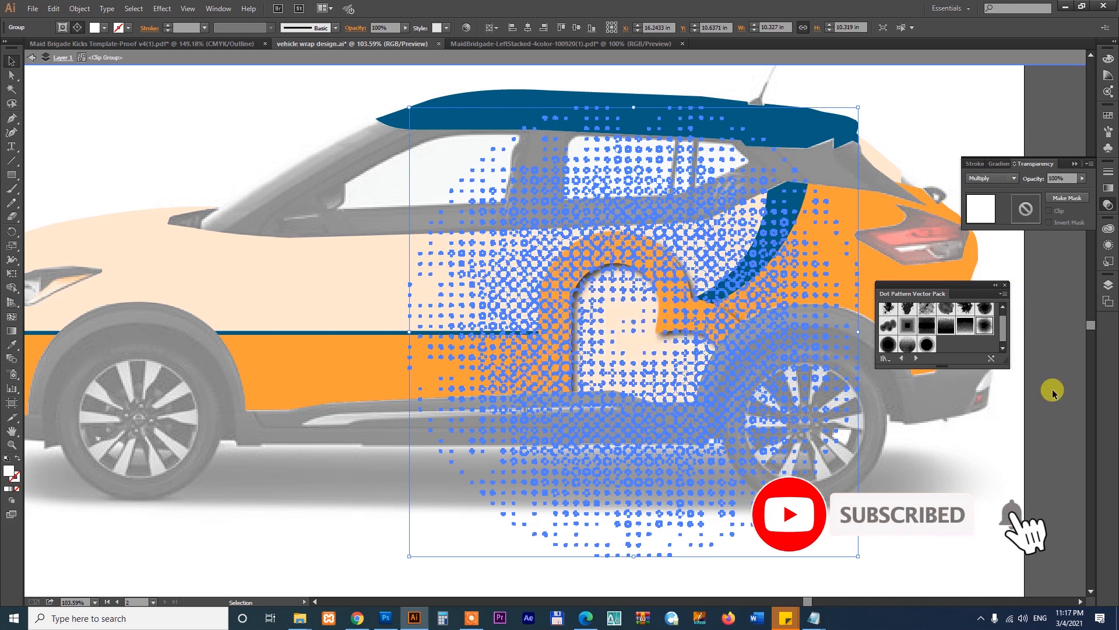
- Recolour the white halftone dot group with the dark blue sampled from the car's roof
click(1090, 423)
click(982, 465)
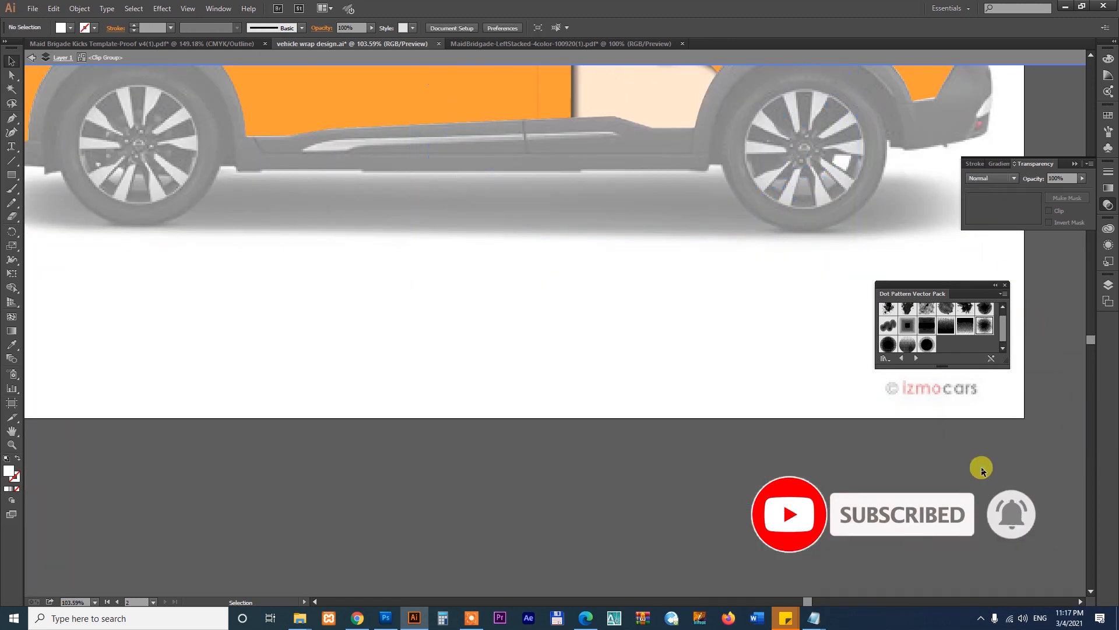
scroll(685, 379, up, 6)
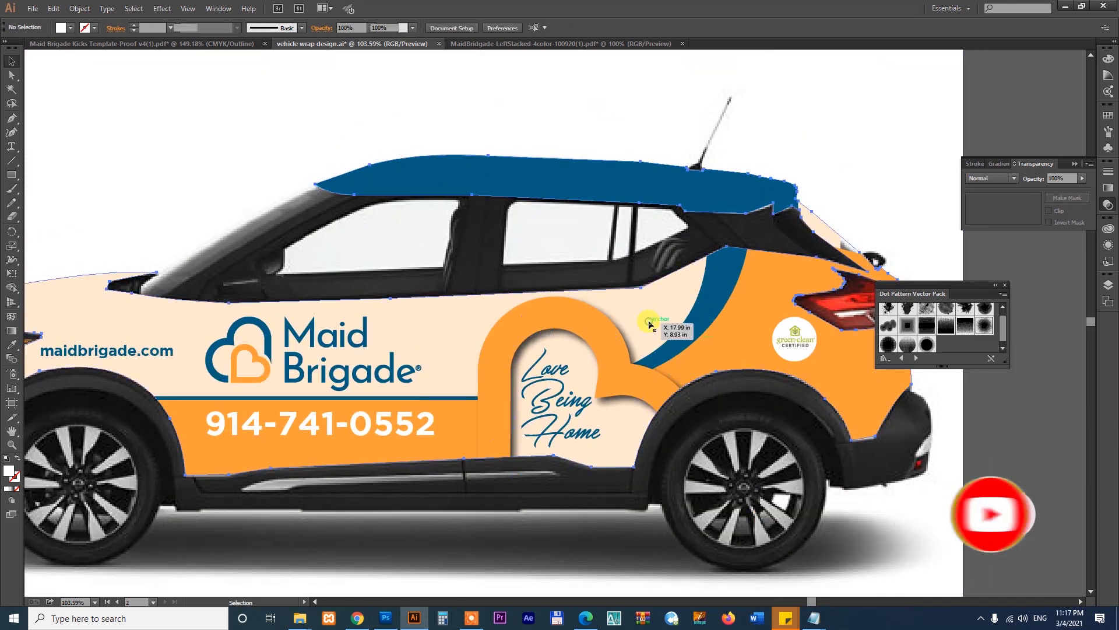
double_click(646, 323)
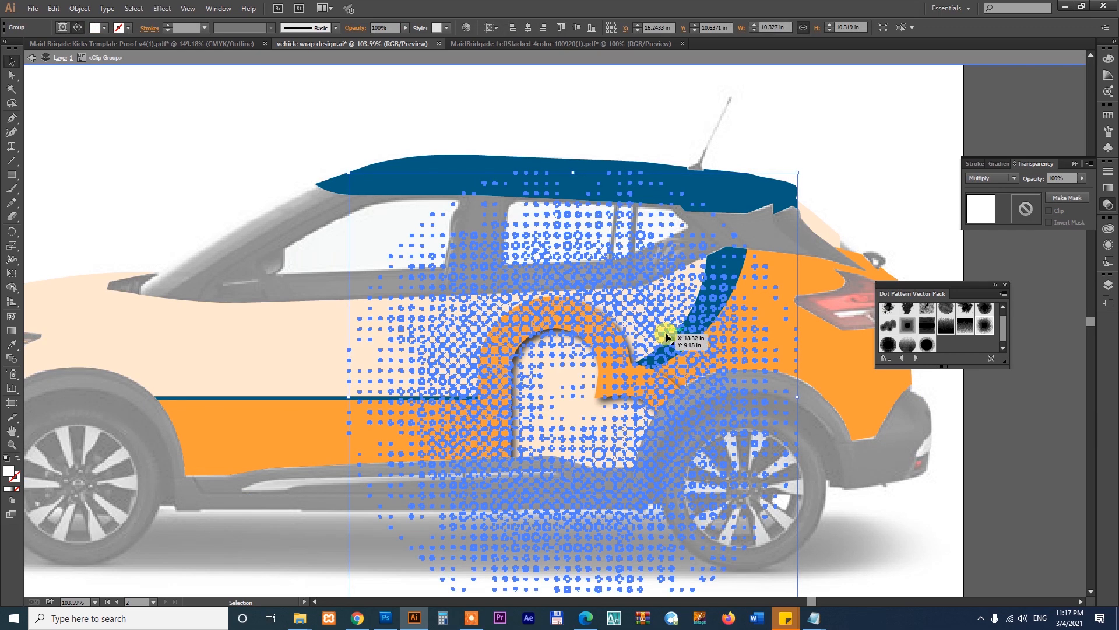
key(i)
click(415, 195)
click(401, 165)
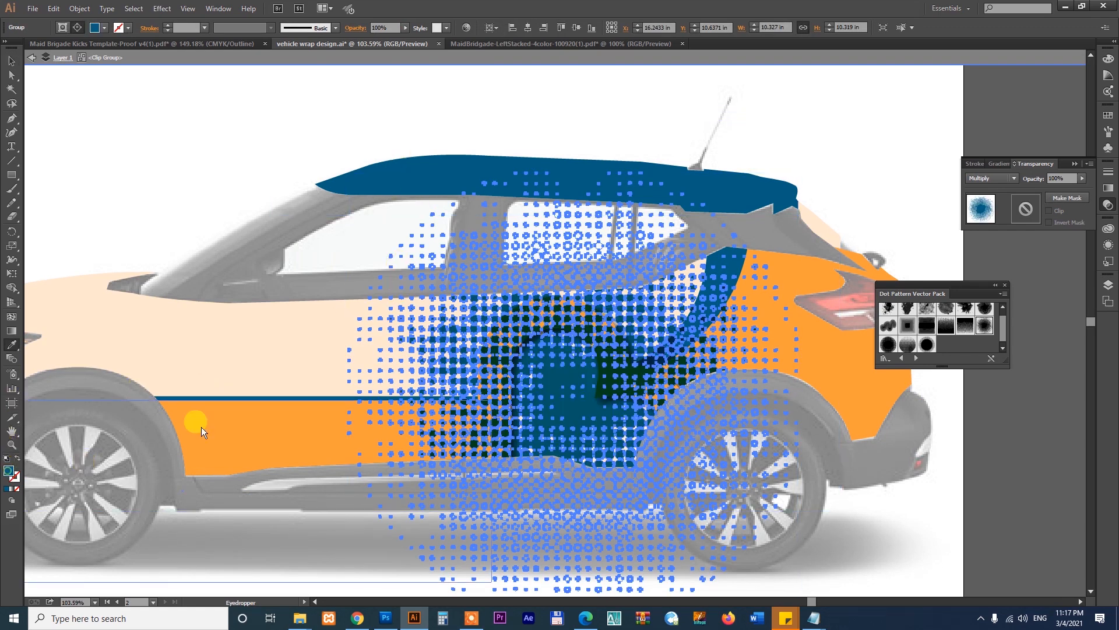
- Change the halftone dots' fill to dark grey and leave the wrap's clip group
drag(548, 303, 577, 318)
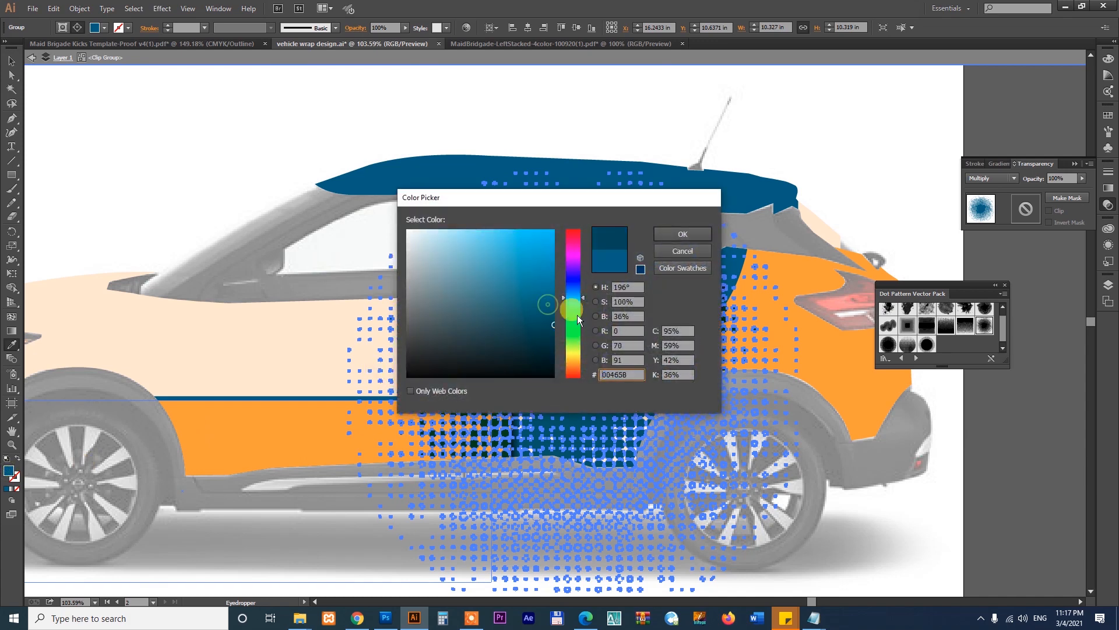
click(678, 234)
key(Escape)
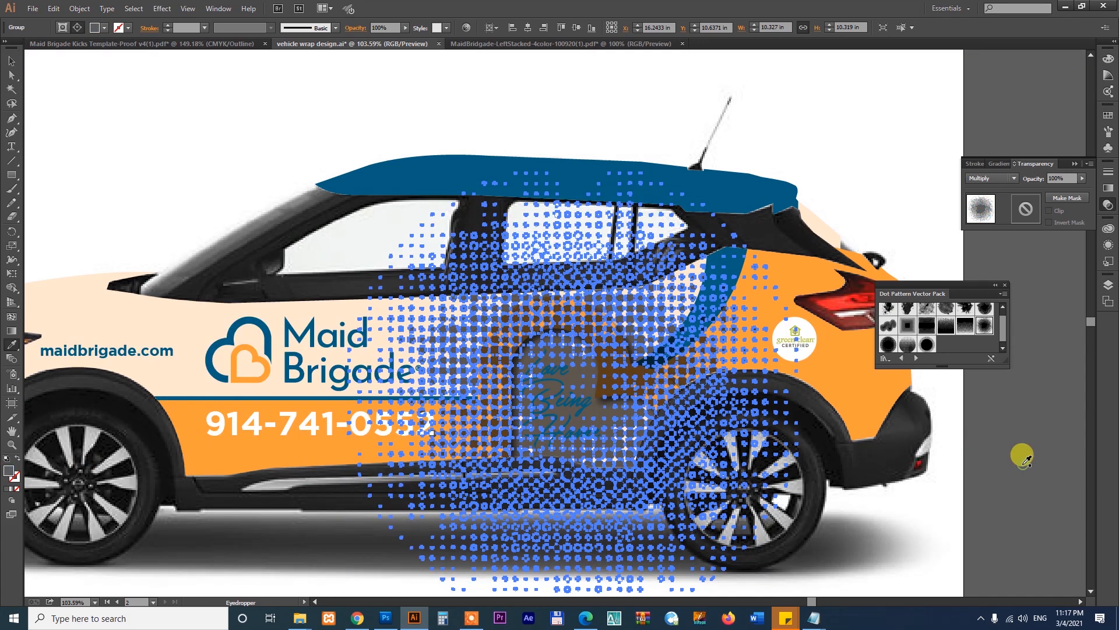
key(v)
click(1032, 503)
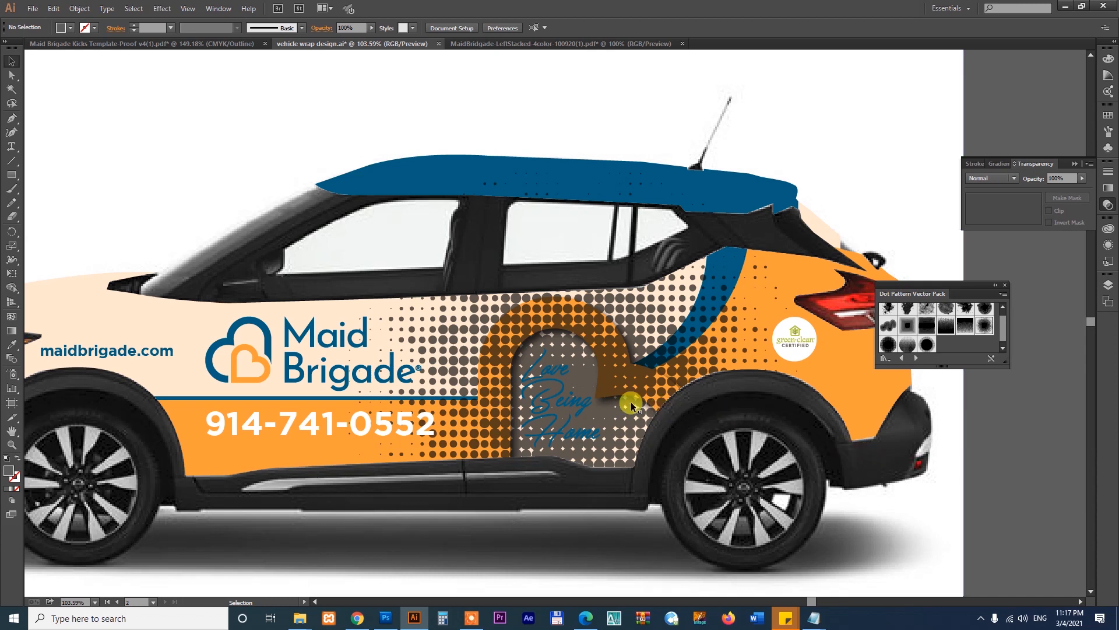
- Lower the opacity of the dark grey halftone group to 30%
click(607, 355)
double_click(618, 373)
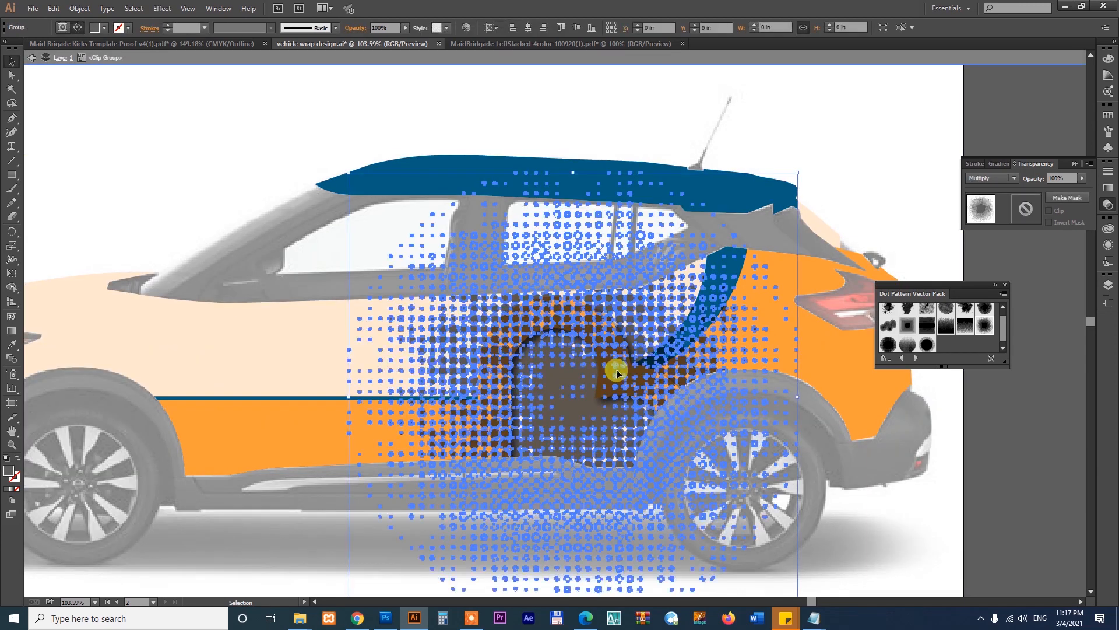
click(1060, 177)
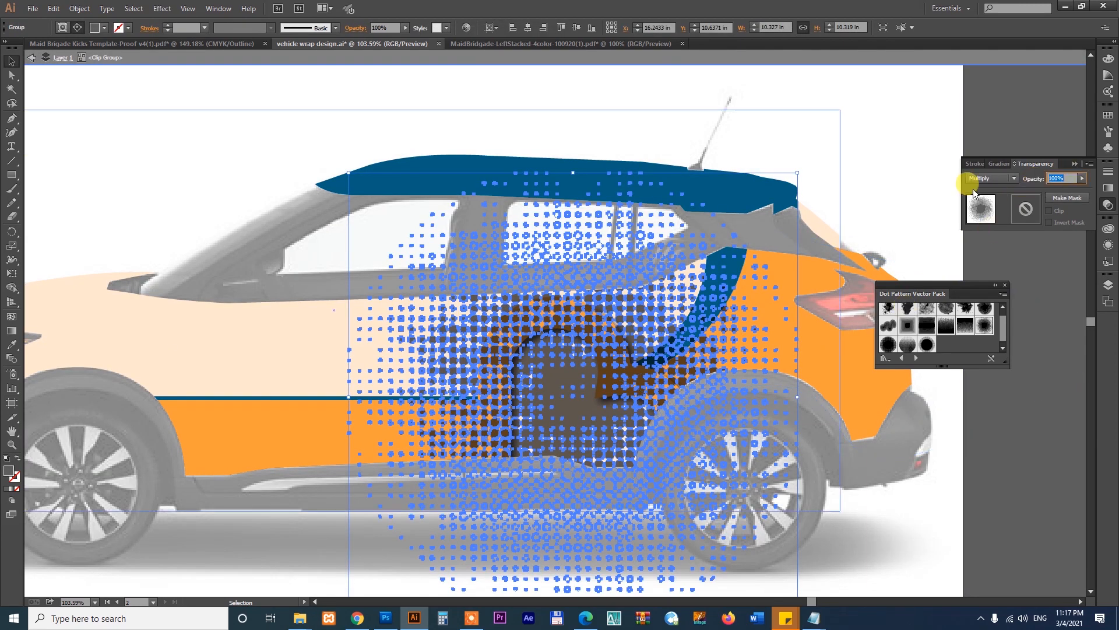
text(30)
key(Return)
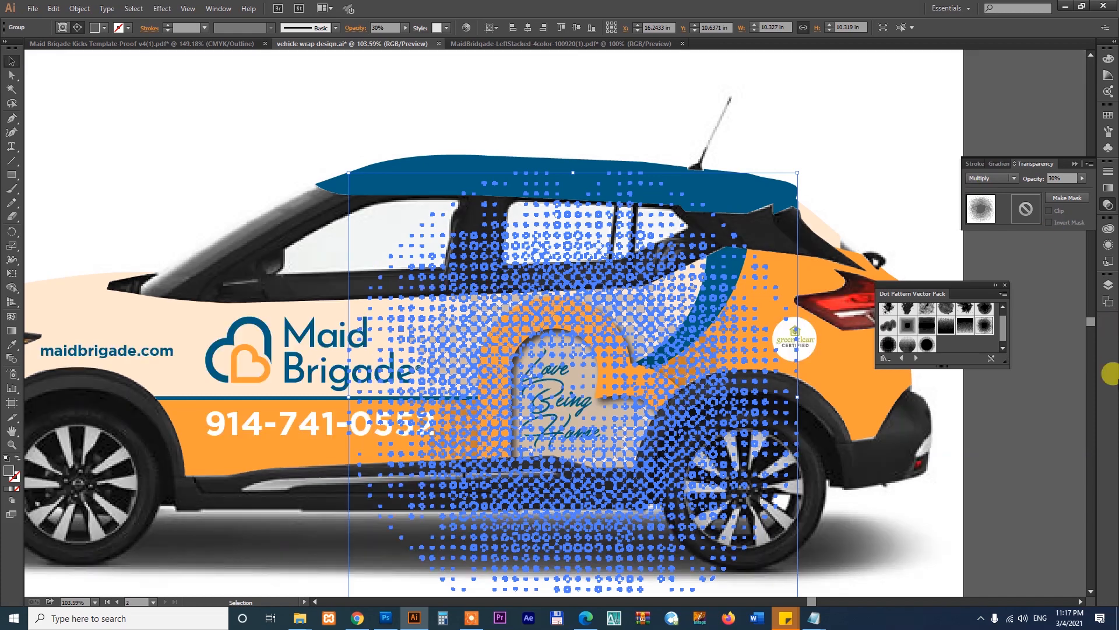
click(1042, 446)
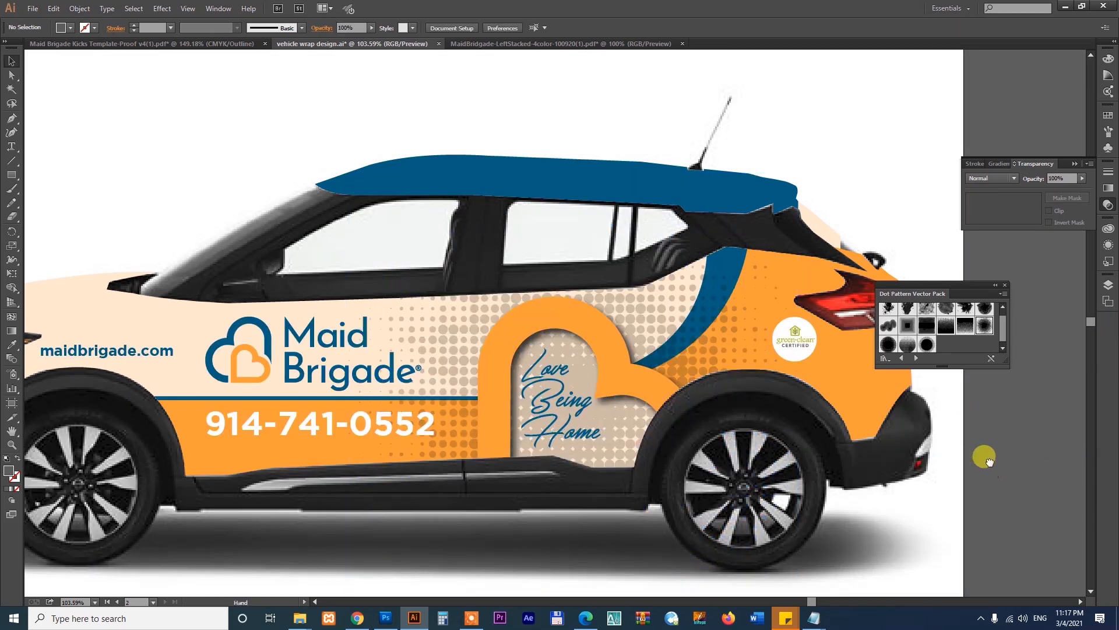
drag(990, 460, 1065, 436)
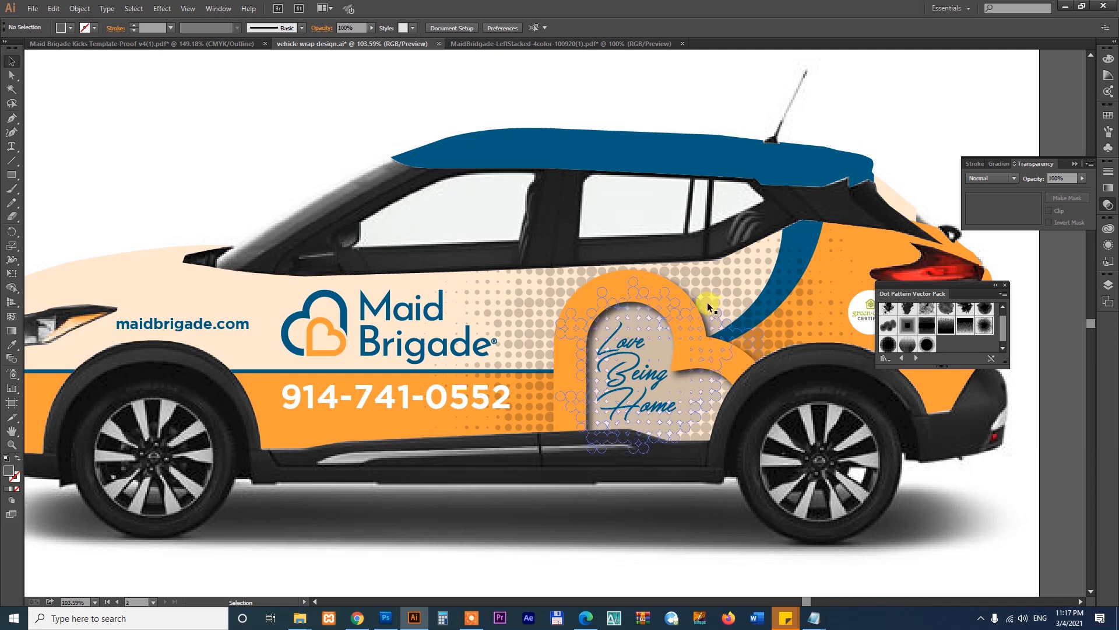
- Duplicate the halftone group in place inside the clip group and fill the copy with white
double_click(708, 302)
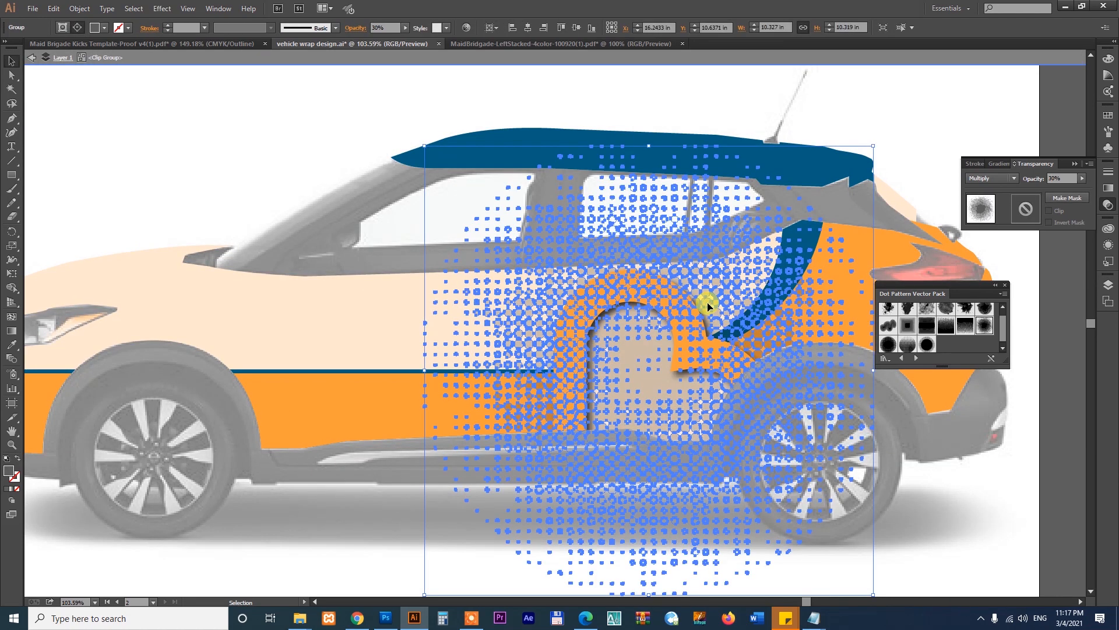
key(ctrl+c)
key(ctrl+f)
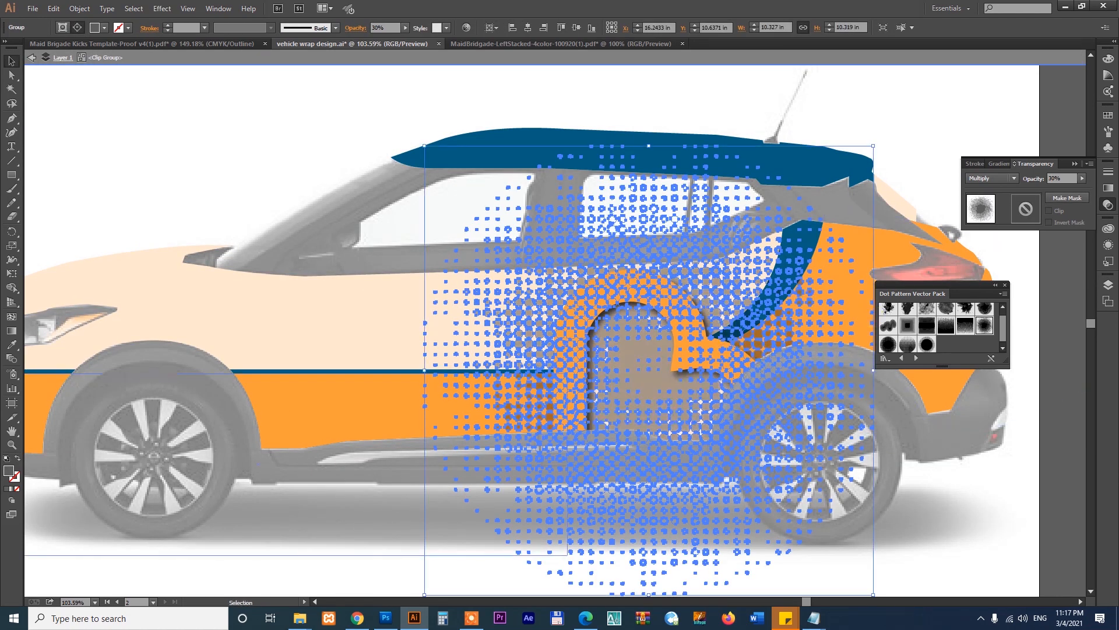
double_click(7, 472)
drag(483, 240, 400, 227)
click(682, 234)
- Erase the white halftone copy around the heart shape, keeping only the dots over the heart's interior
key(shift+e)
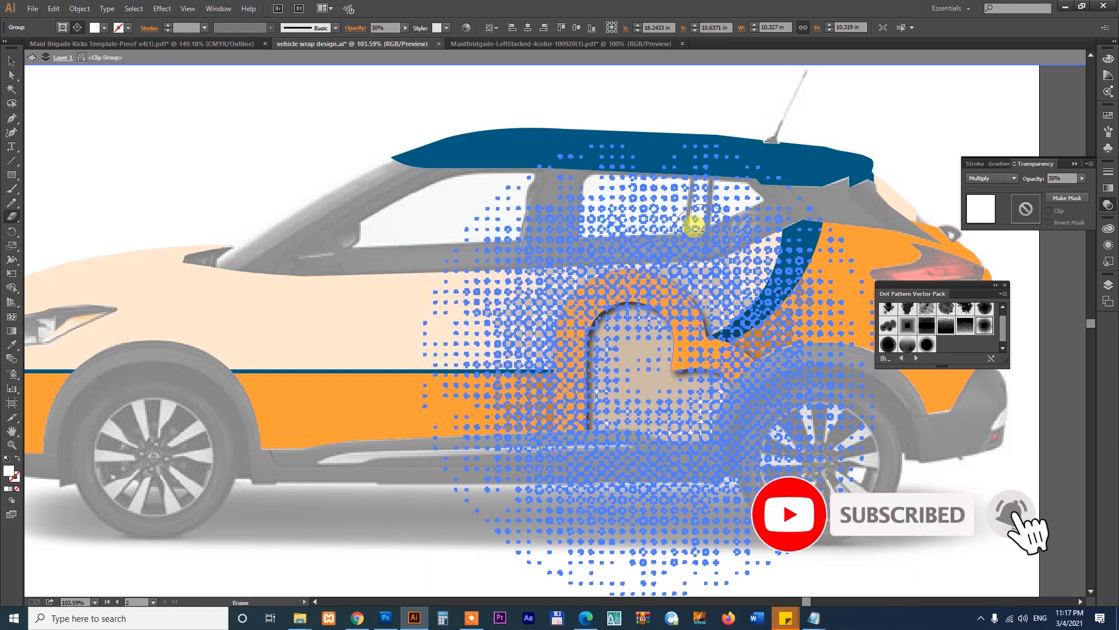
mouse_move(684, 217)
mouse_down()
mouse_move(605, 163)
mouse_move(572, 180)
mouse_move(577, 200)
mouse_move(699, 191)
mouse_move(635, 199)
mouse_move(789, 278)
mouse_move(737, 295)
mouse_move(836, 286)
mouse_move(816, 472)
mouse_move(712, 532)
mouse_move(549, 546)
mouse_move(500, 380)
mouse_move(512, 237)
mouse_move(550, 228)
mouse_move(412, 407)
mouse_move(470, 459)
mouse_up()
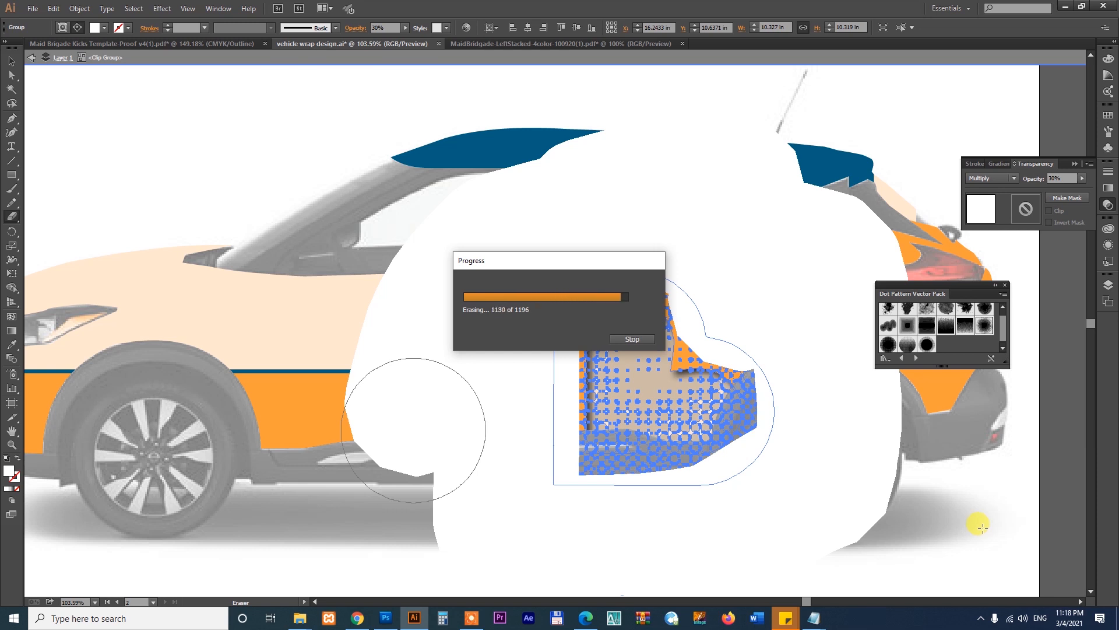
key(ctrl+z)
key(v)
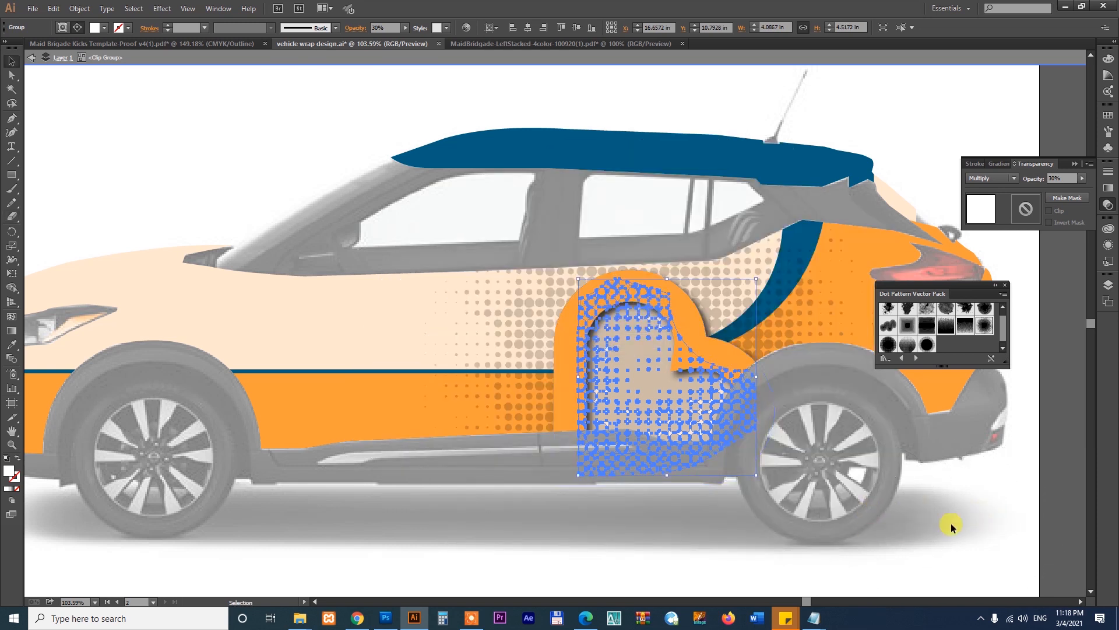
click(1055, 496)
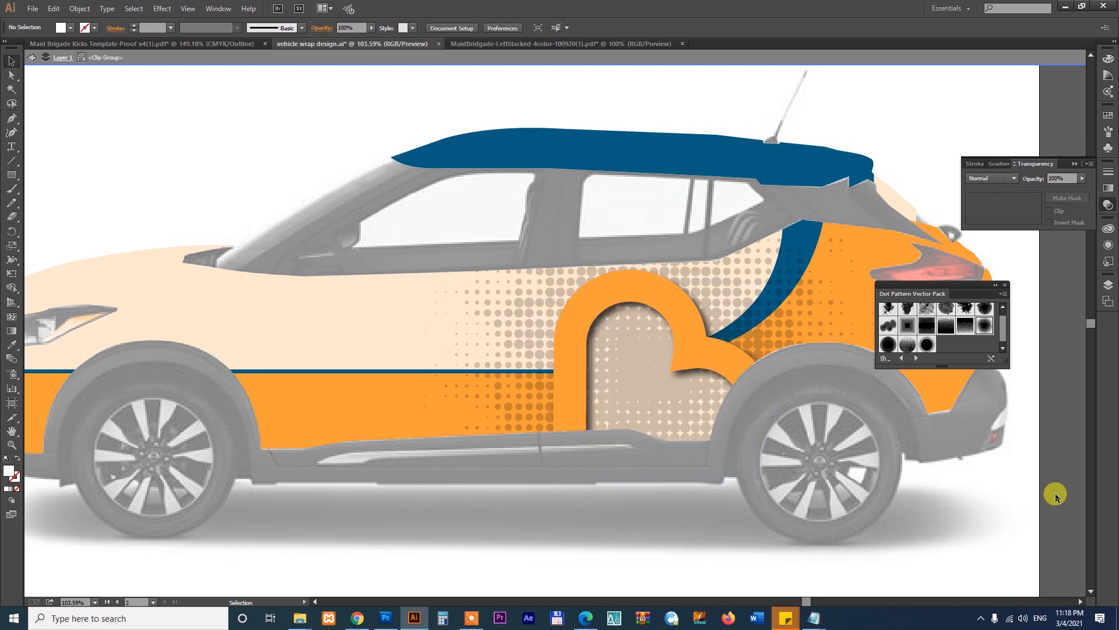
- Set the white heart dots to 100% opacity with Normal blending and leave the clip group
click(637, 364)
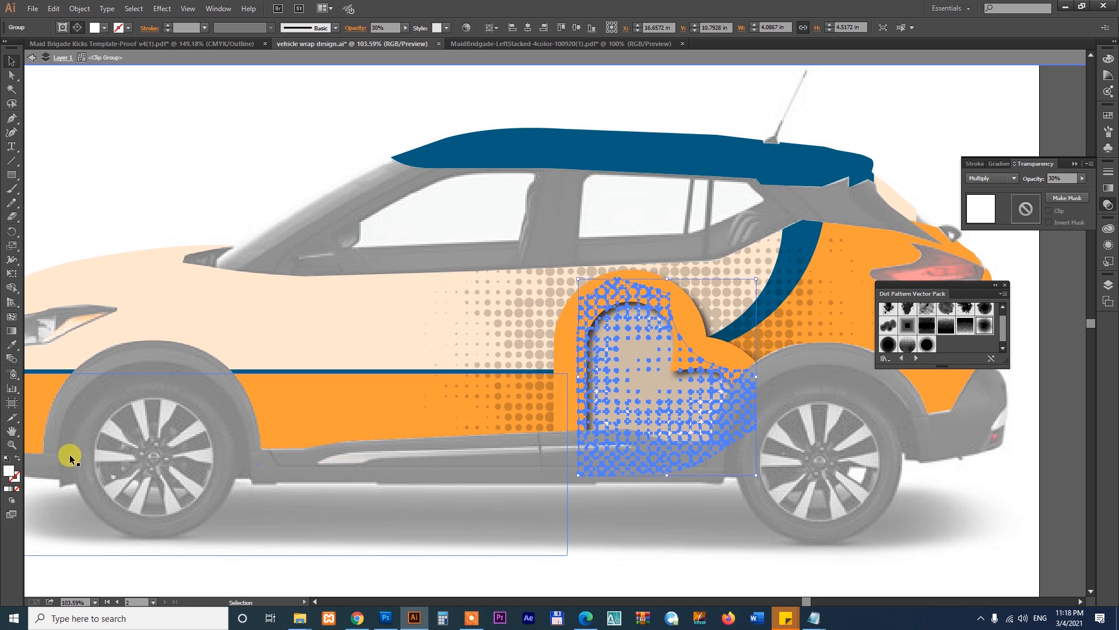
double_click(9, 471)
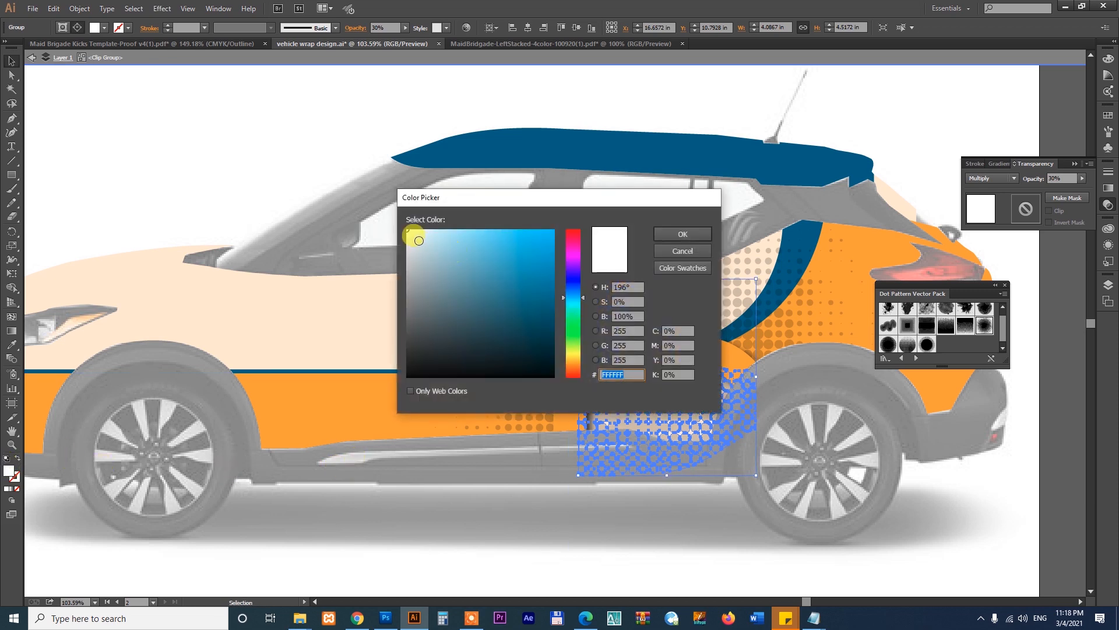
click(687, 236)
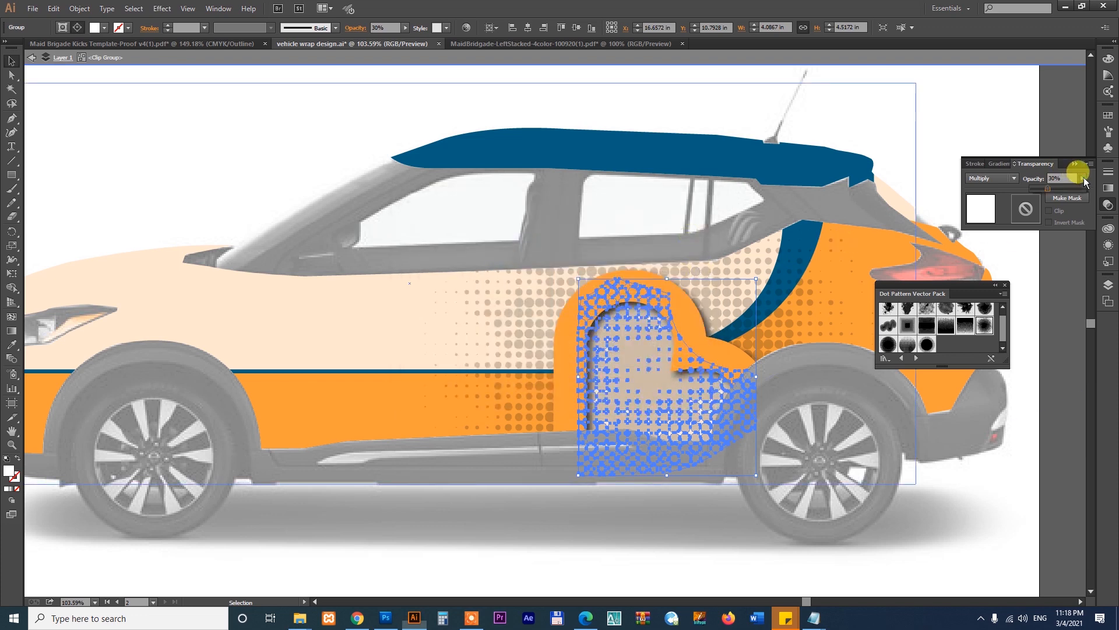
drag(1048, 188, 1107, 202)
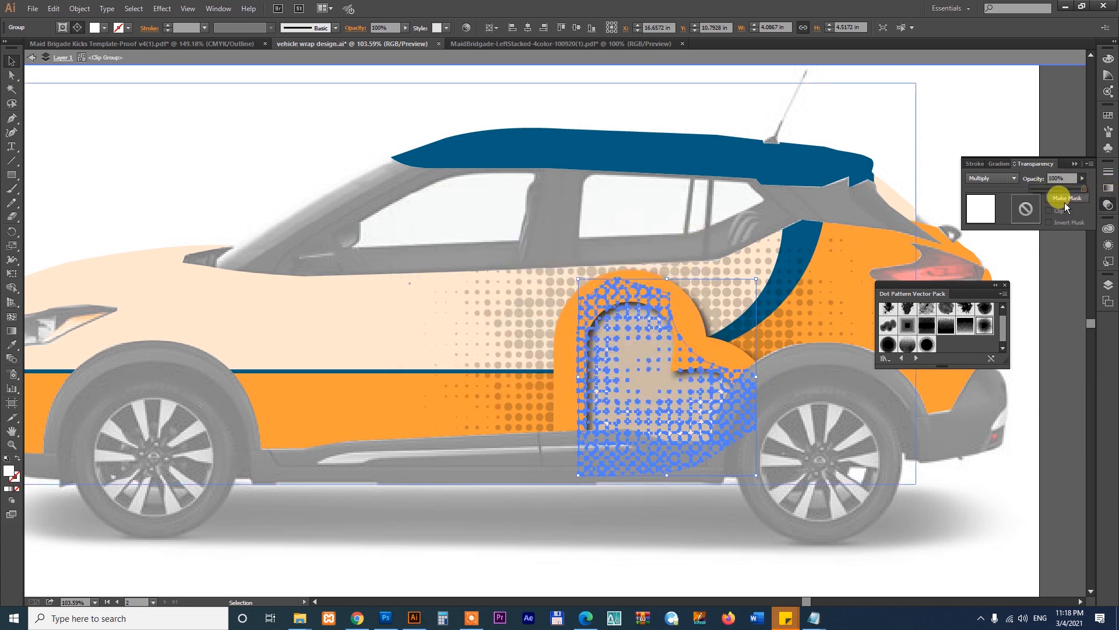
click(991, 178)
click(992, 175)
click(623, 253)
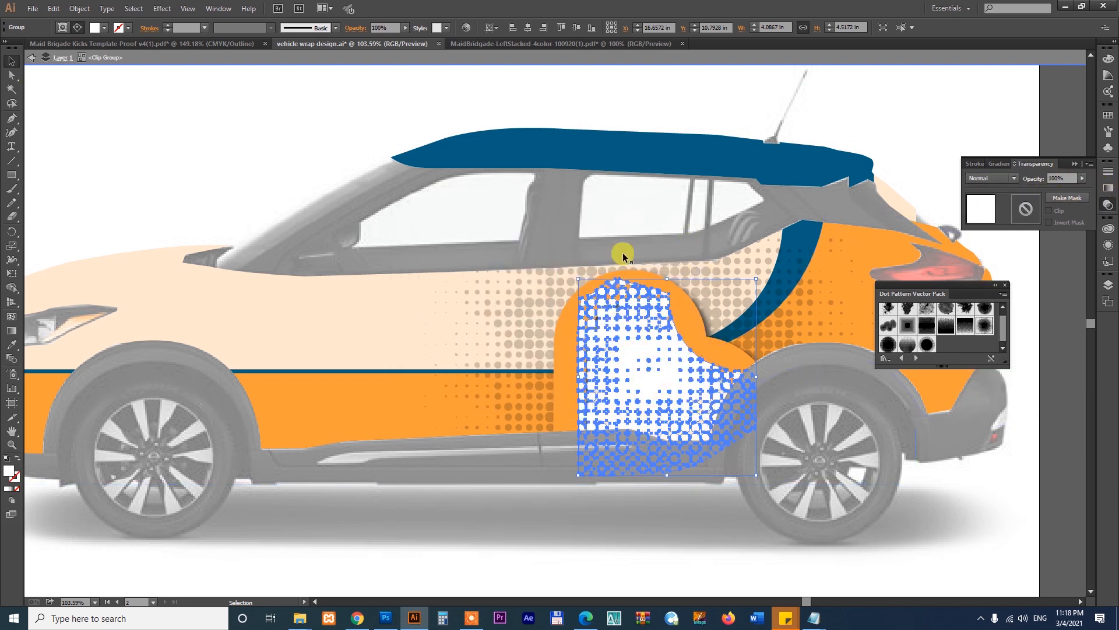
key(ctrl+z)
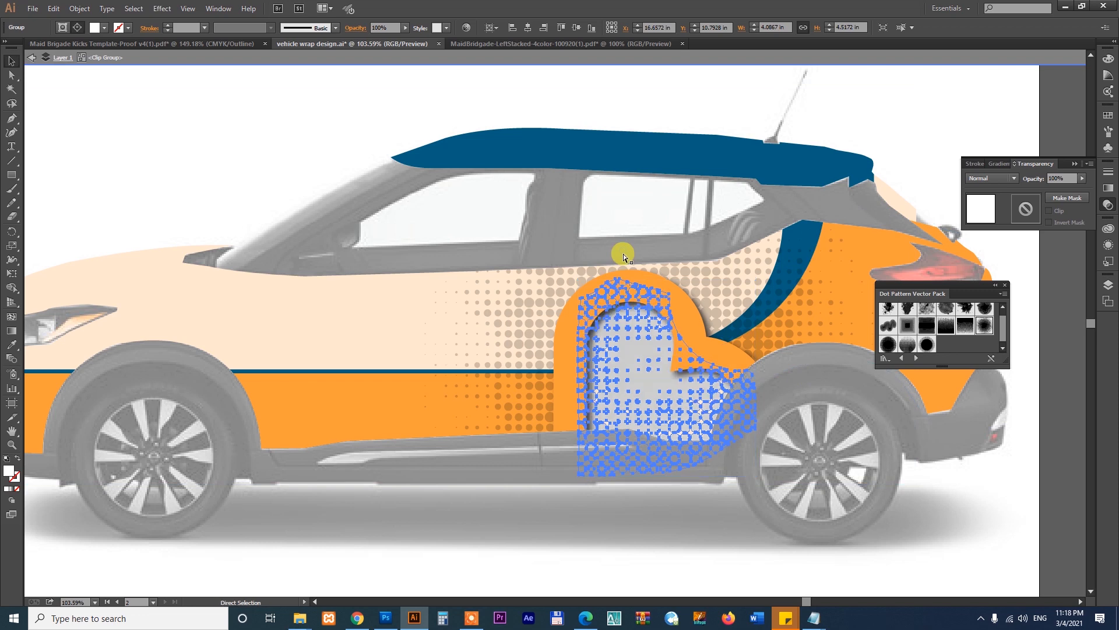
key(ctrl+shift+z)
key(v)
key(Escape)
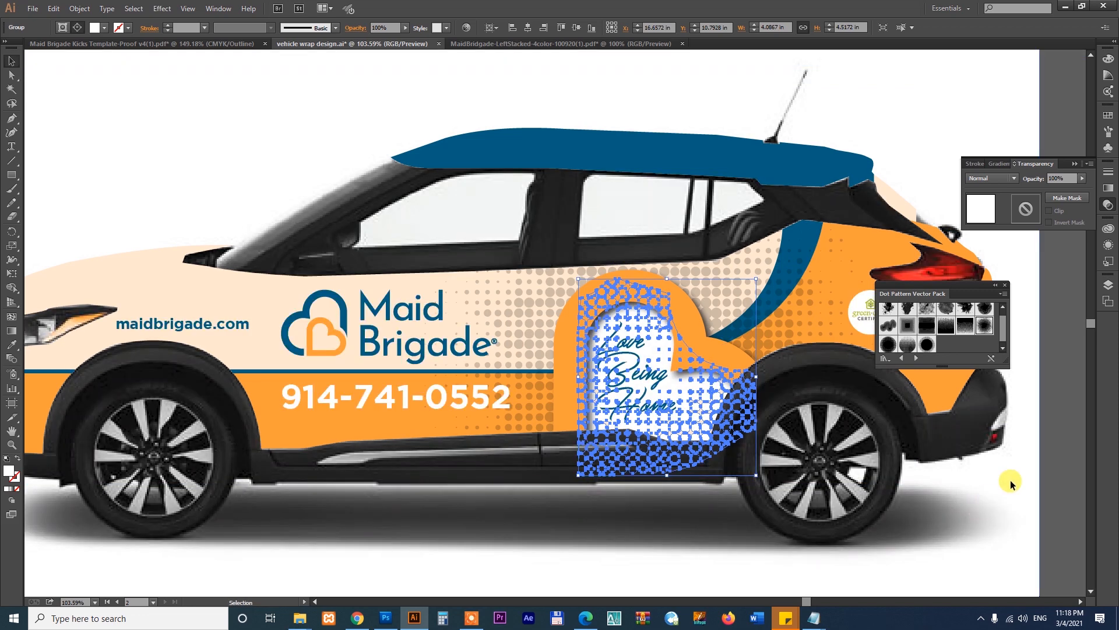
click(1012, 484)
- Reduce the opacity of the large grey halftone group to 15% and leave the clip group
drag(617, 455, 669, 487)
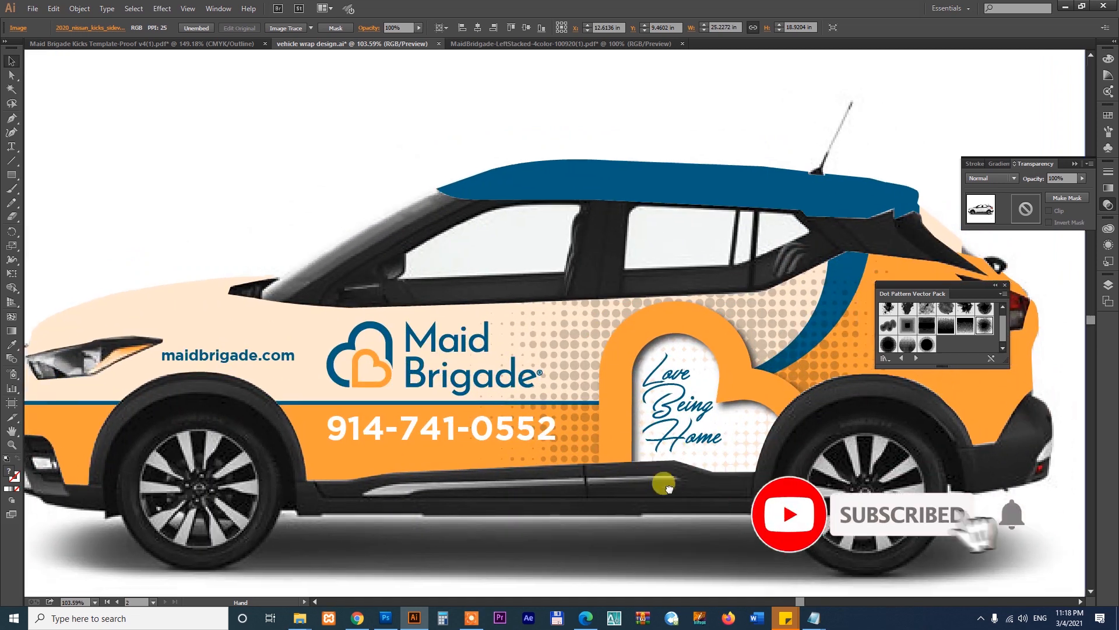
key(v)
double_click(765, 321)
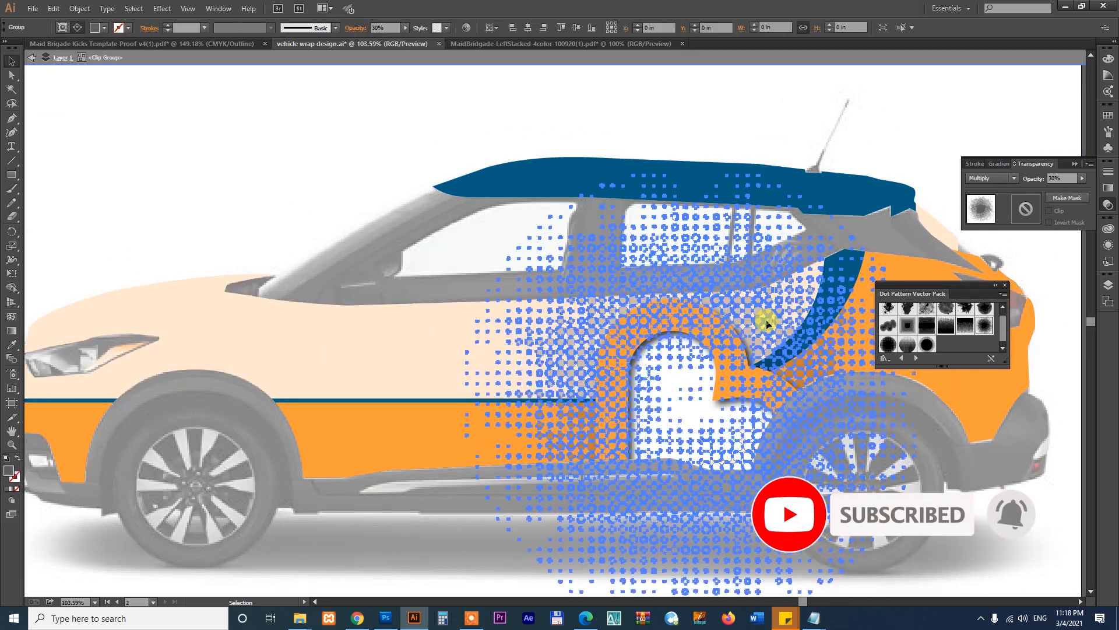
click(767, 324)
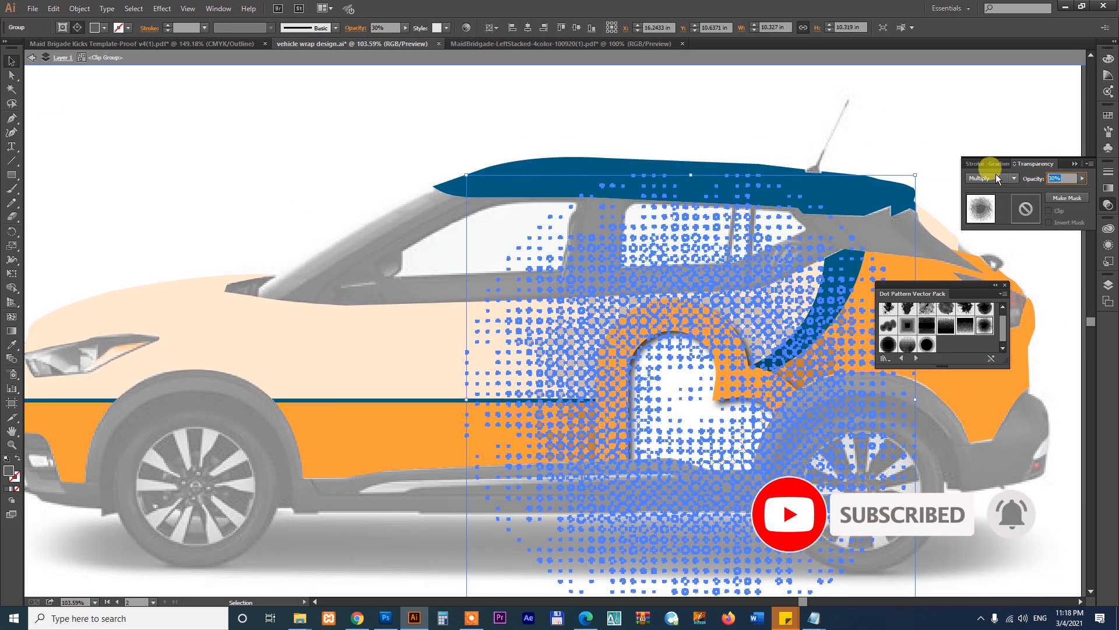
text(15)
key(Return)
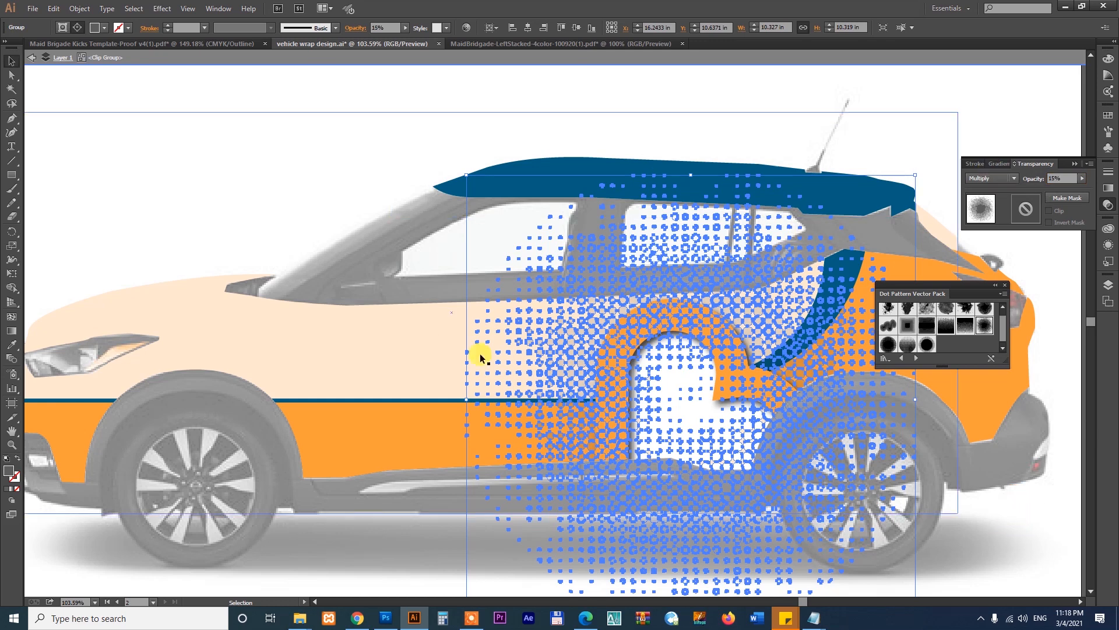
double_click(333, 549)
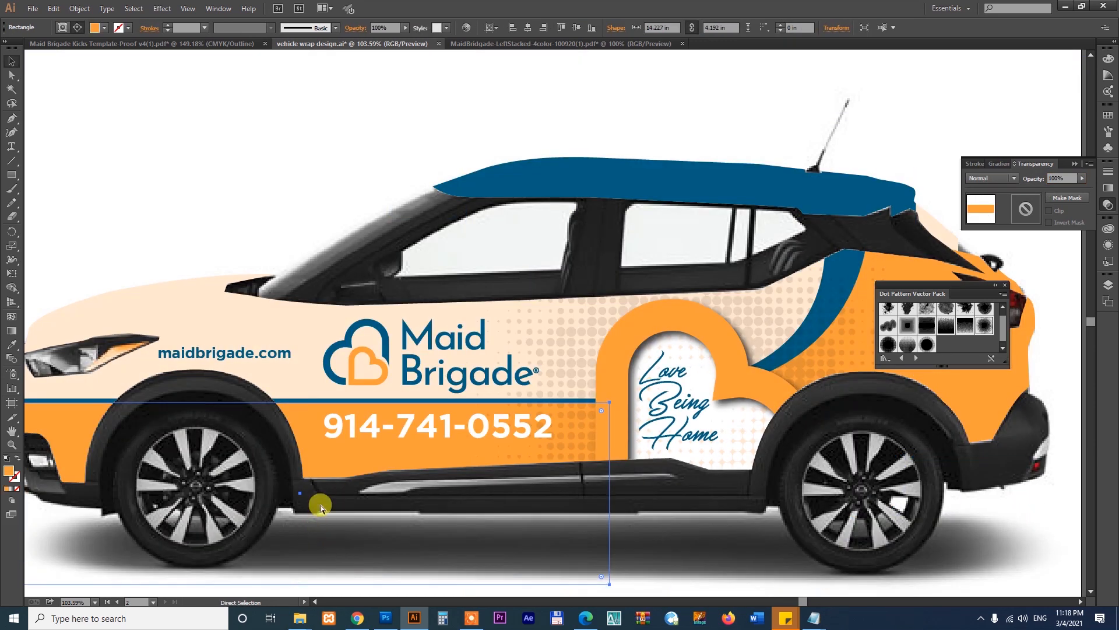
- Compare the blue and orange wrap variations side by side, and inspect the halftone on the orange car up close
key(ctrl+minus)
click(928, 410)
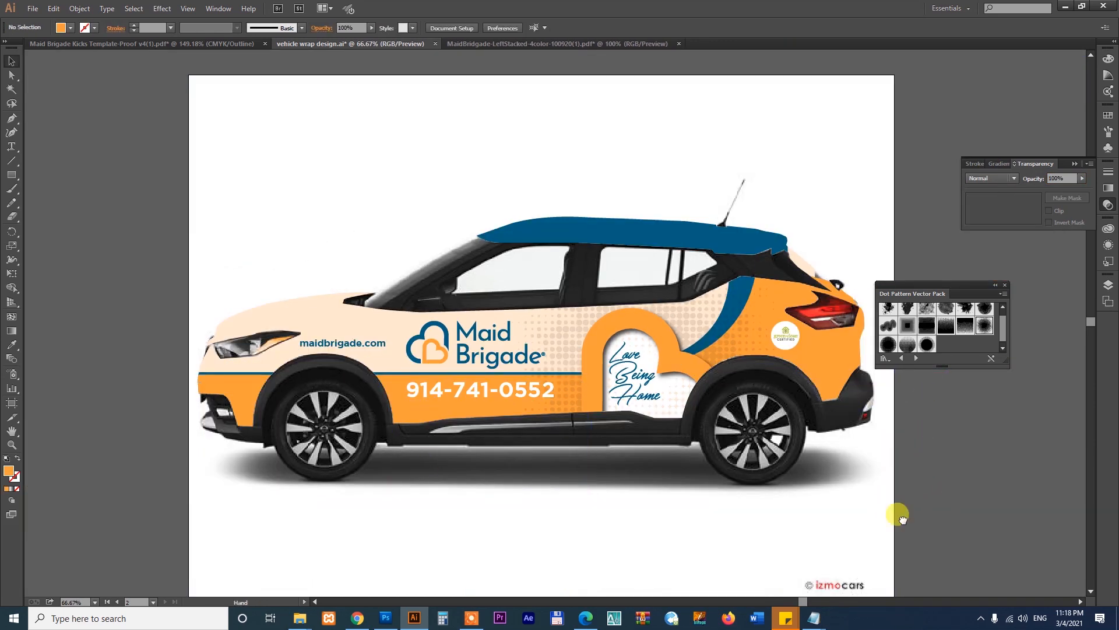
key(ctrl+minus)
key(ctrl+minus)
key(ctrl+minus)
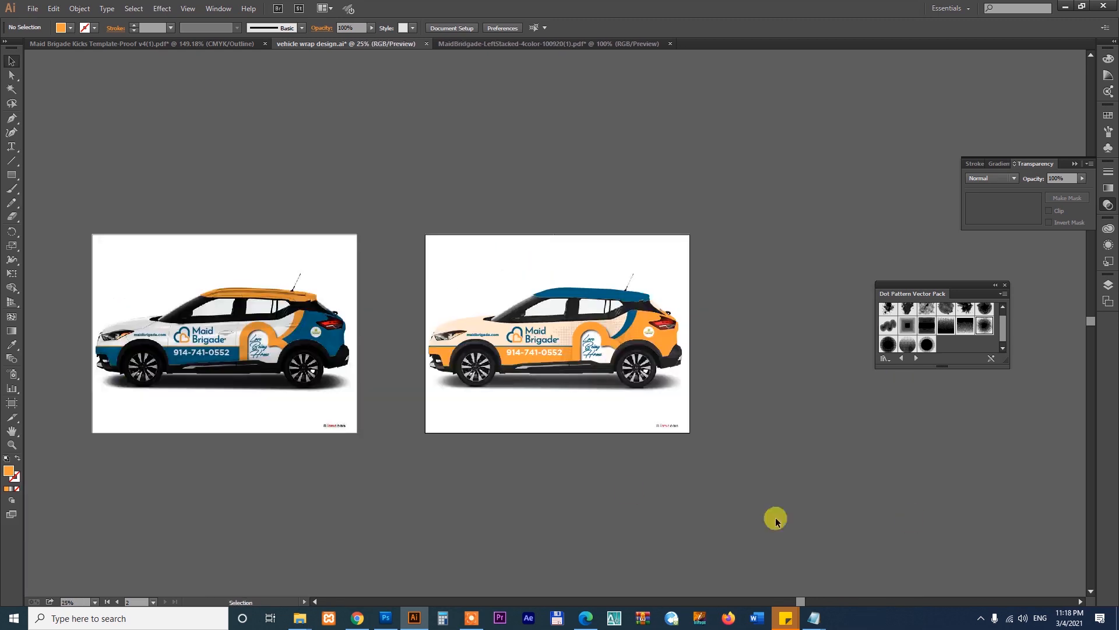
key(z)
drag(145, 247, 881, 498)
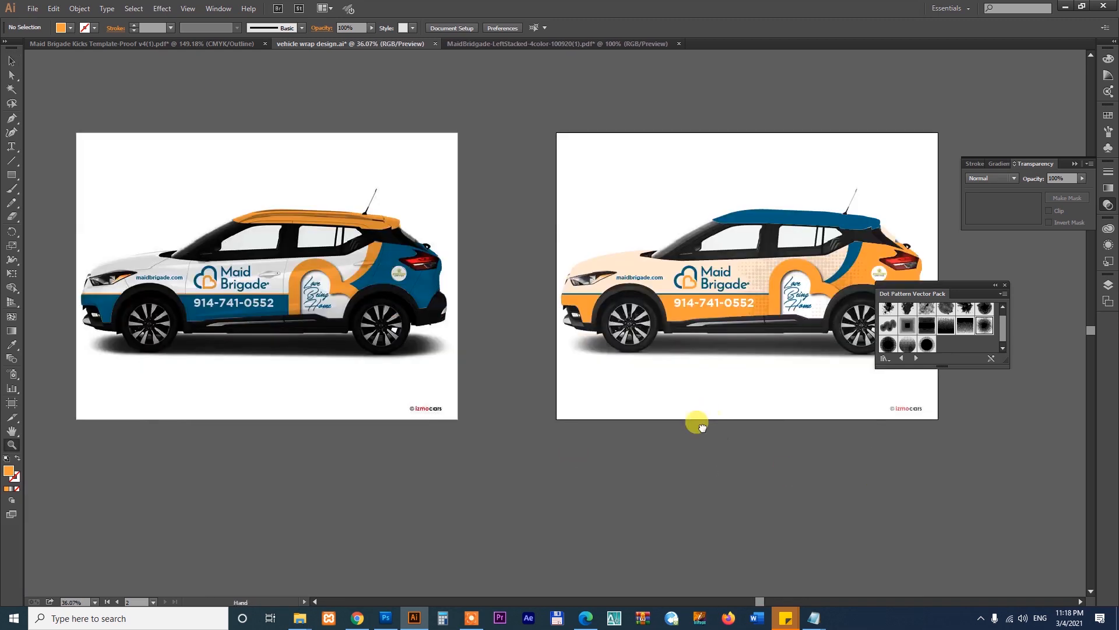
drag(700, 449, 669, 309)
key(v)
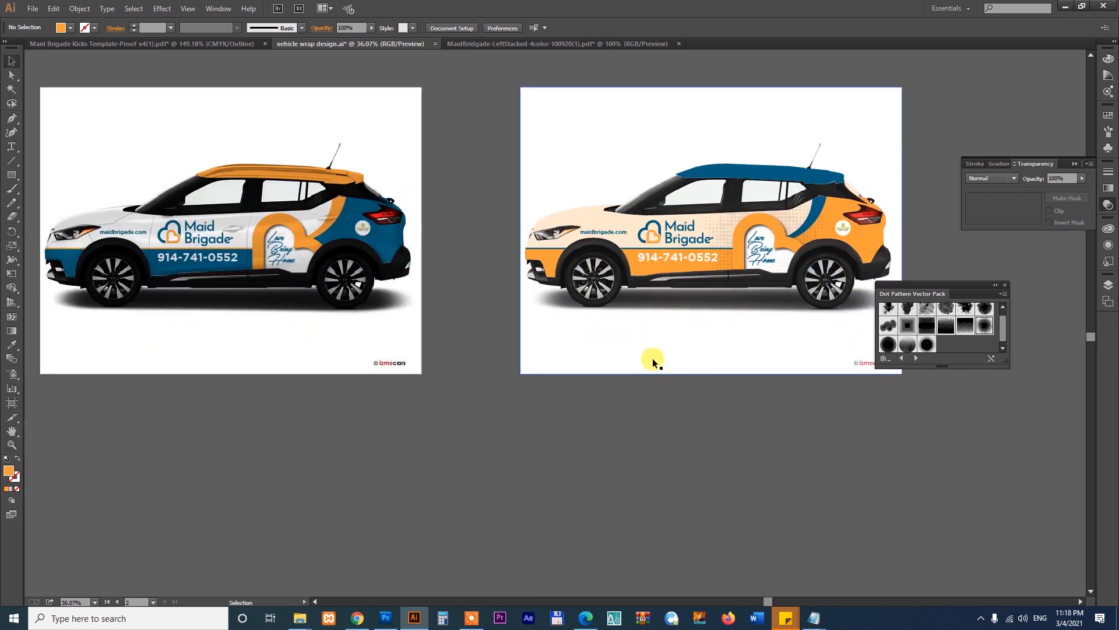
drag(707, 282, 863, 373)
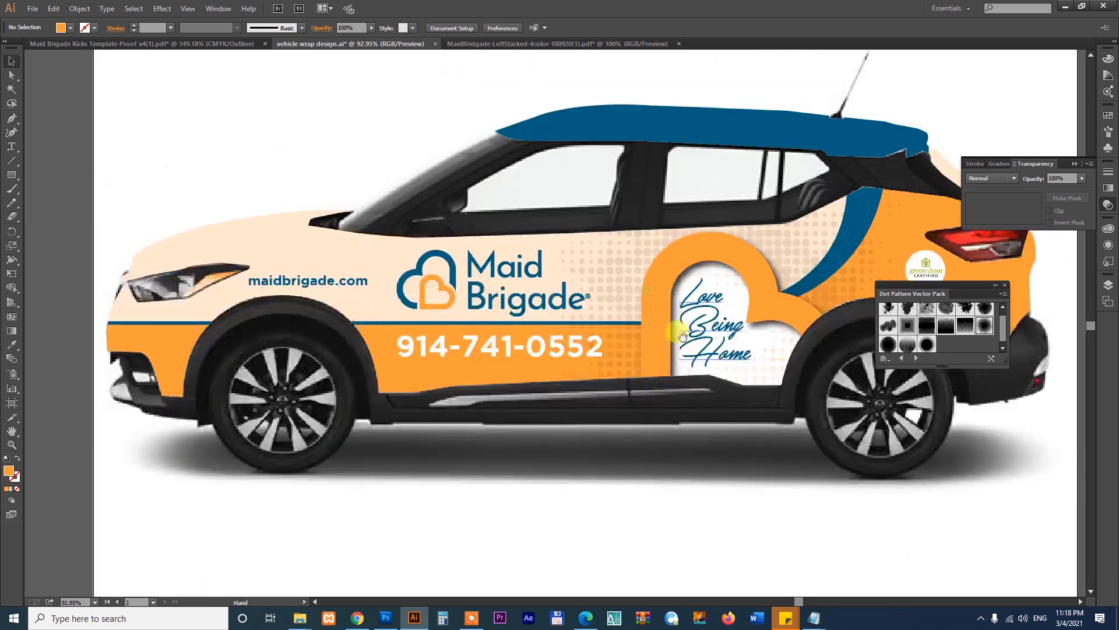
- Try shifting the large grey halftone group toward the rear of the orange car, and leave the clip group
double_click(638, 253)
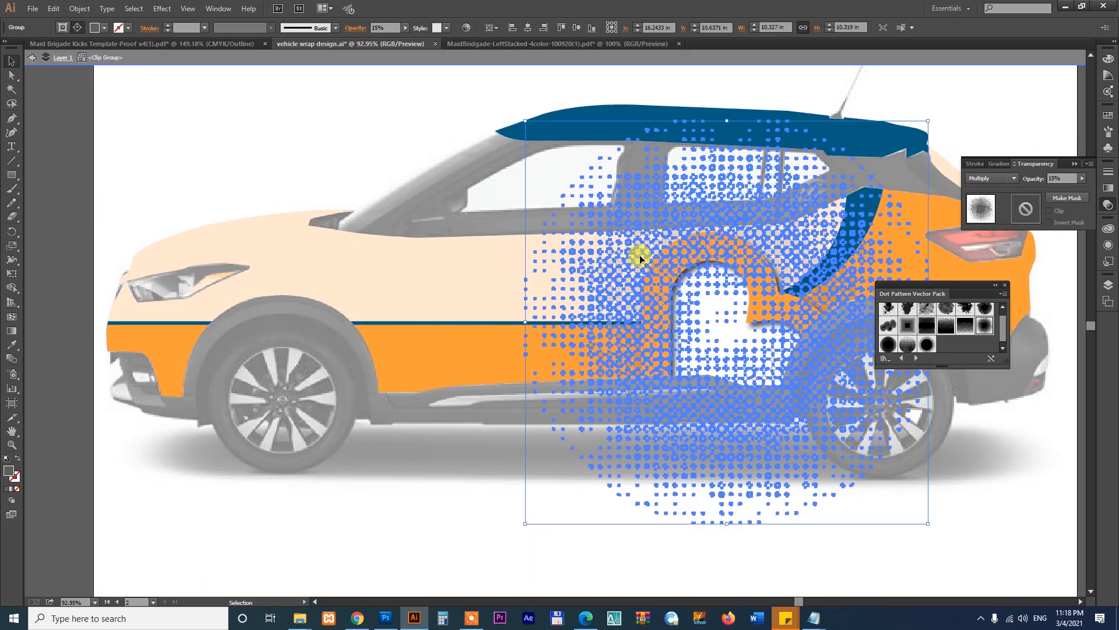
drag(640, 256, 752, 216)
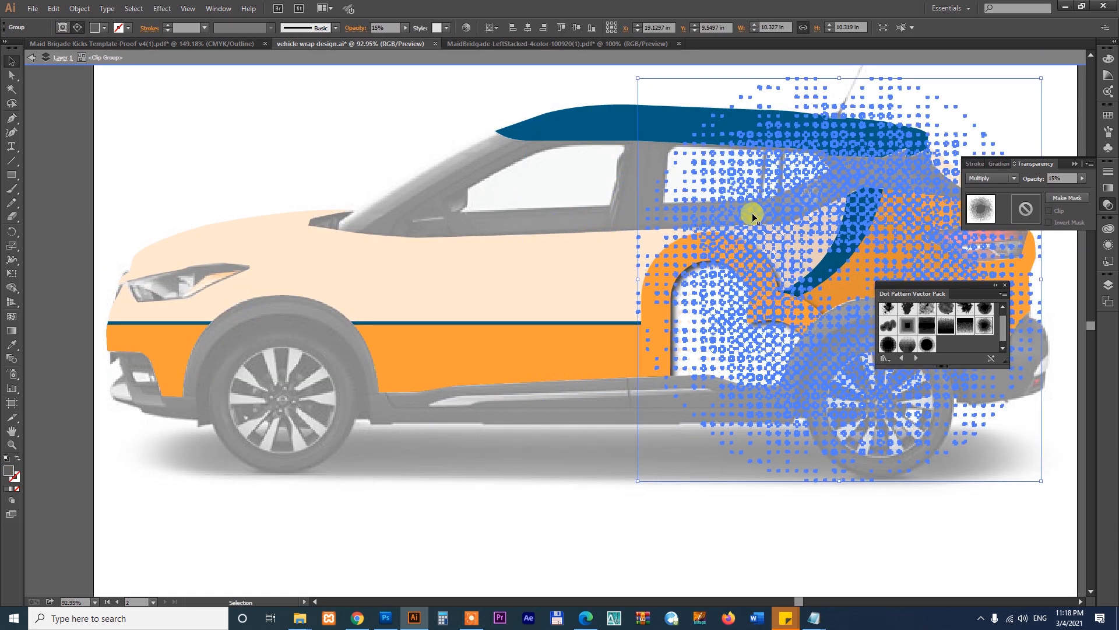
double_click(488, 497)
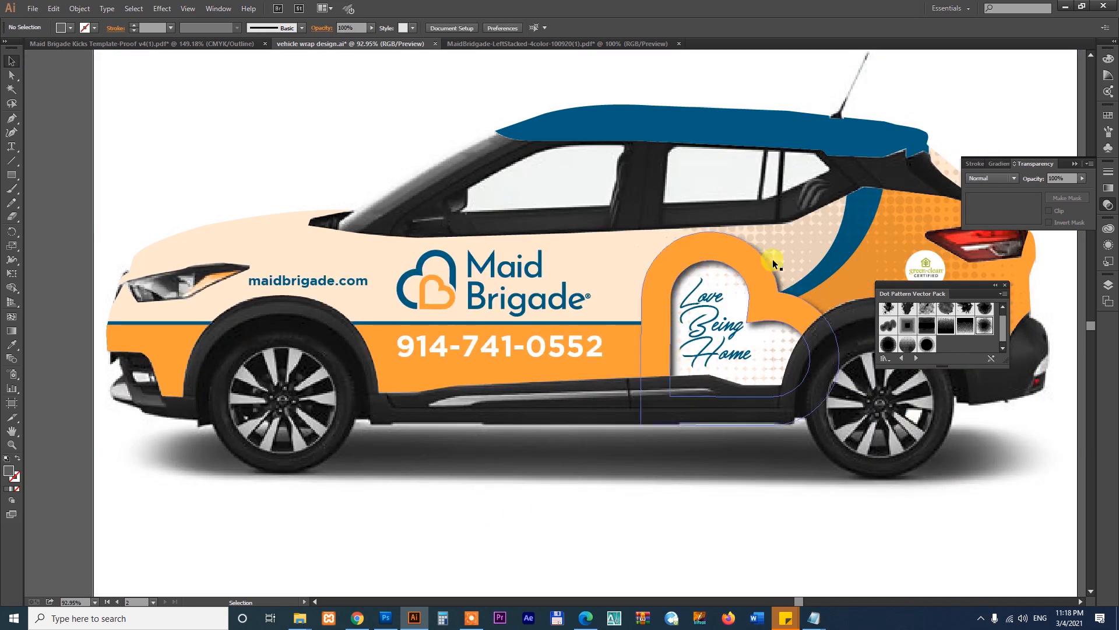
- Move the grey halftone group back over the heart and place a copy of it over the front door
double_click(820, 240)
drag(821, 238, 721, 274)
drag(787, 248, 511, 220)
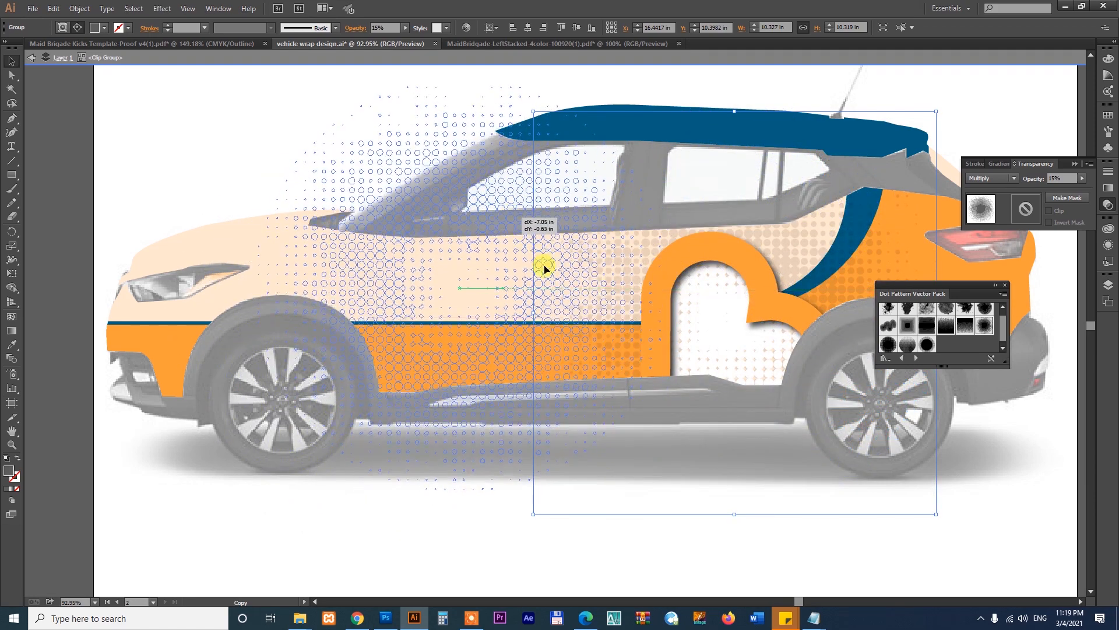
- Set the front-door halftone copy to Normal blending, 100% opacity and a white FFFFFF fill, and leave the clip group
click(991, 179)
click(995, 192)
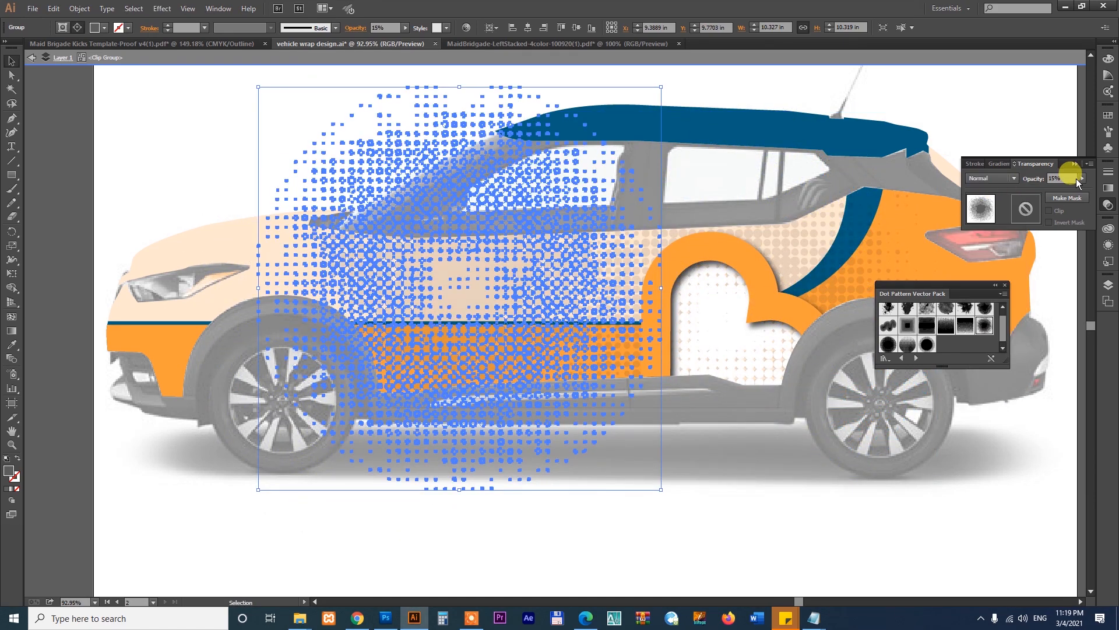
drag(1078, 189, 1096, 188)
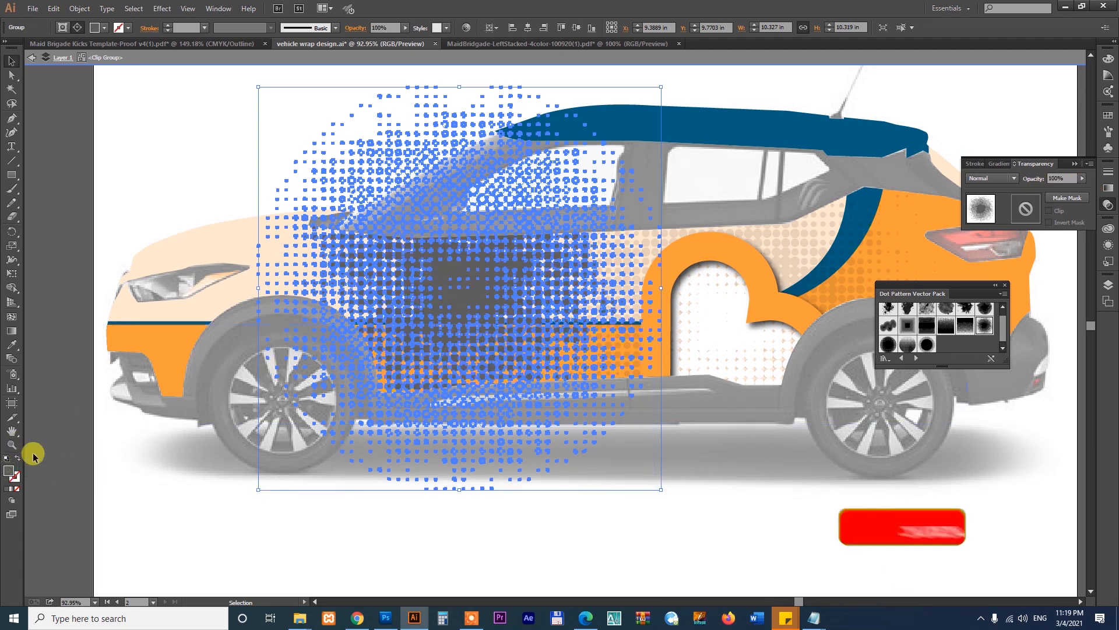
double_click(8, 471)
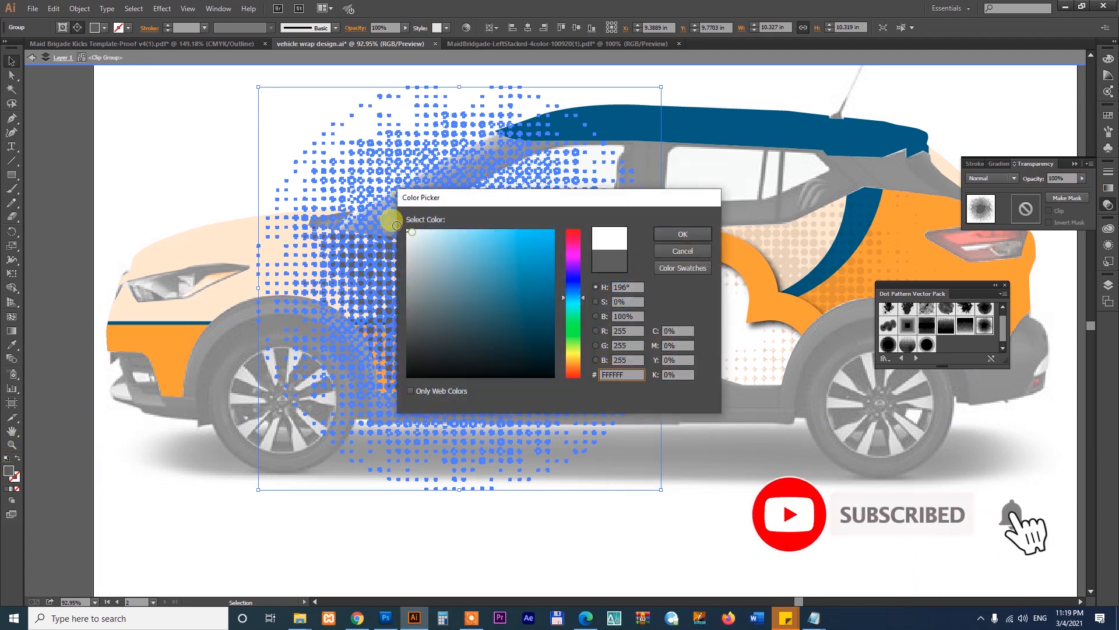
click(657, 237)
click(748, 534)
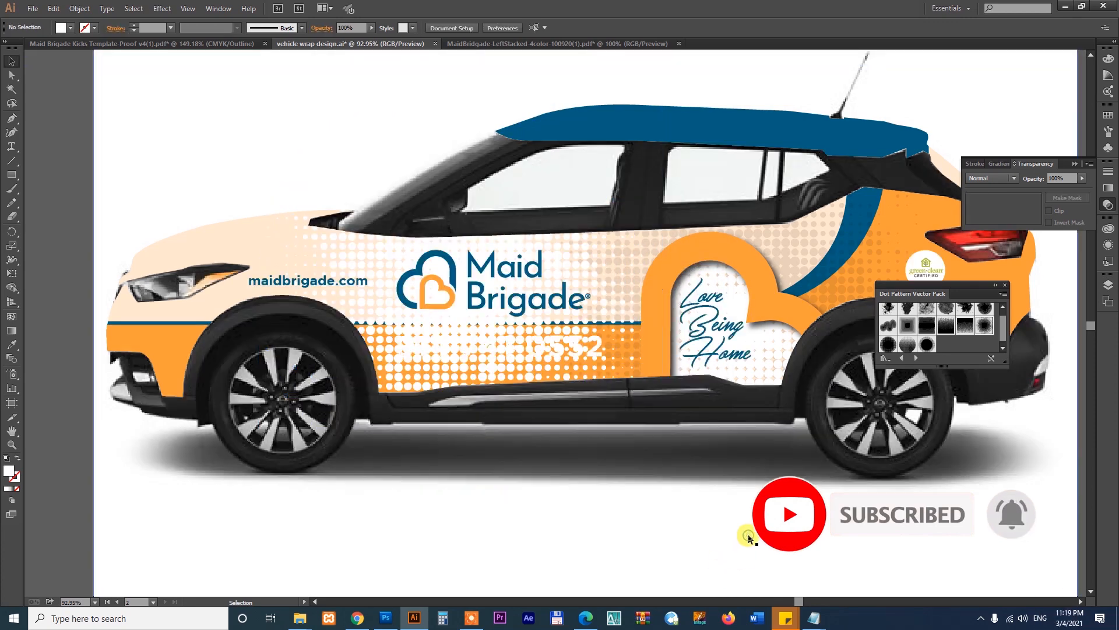
- Send the white halftone behind the orange lower panel and blue stripe so it only covers the peach area, and leave the clip group
click(487, 352)
click(453, 344)
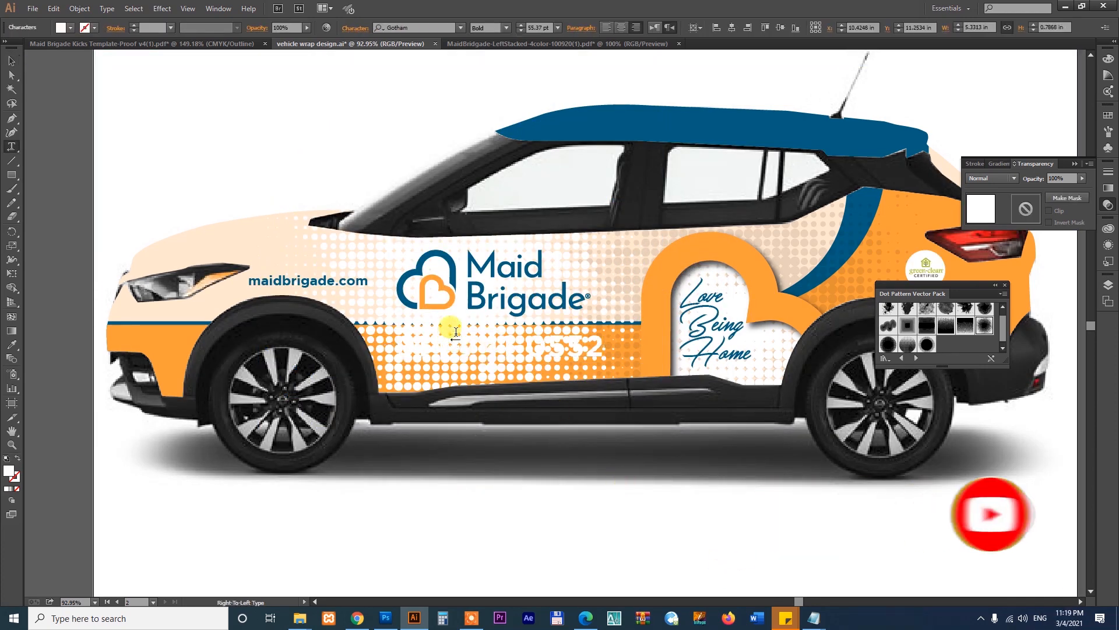
click(11, 60)
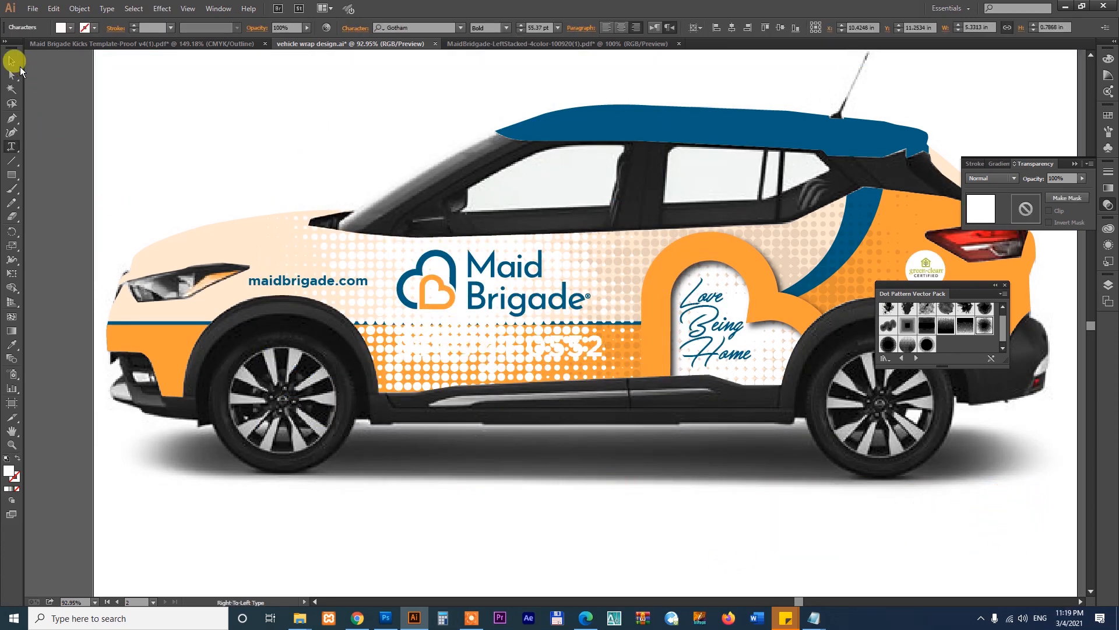
double_click(395, 263)
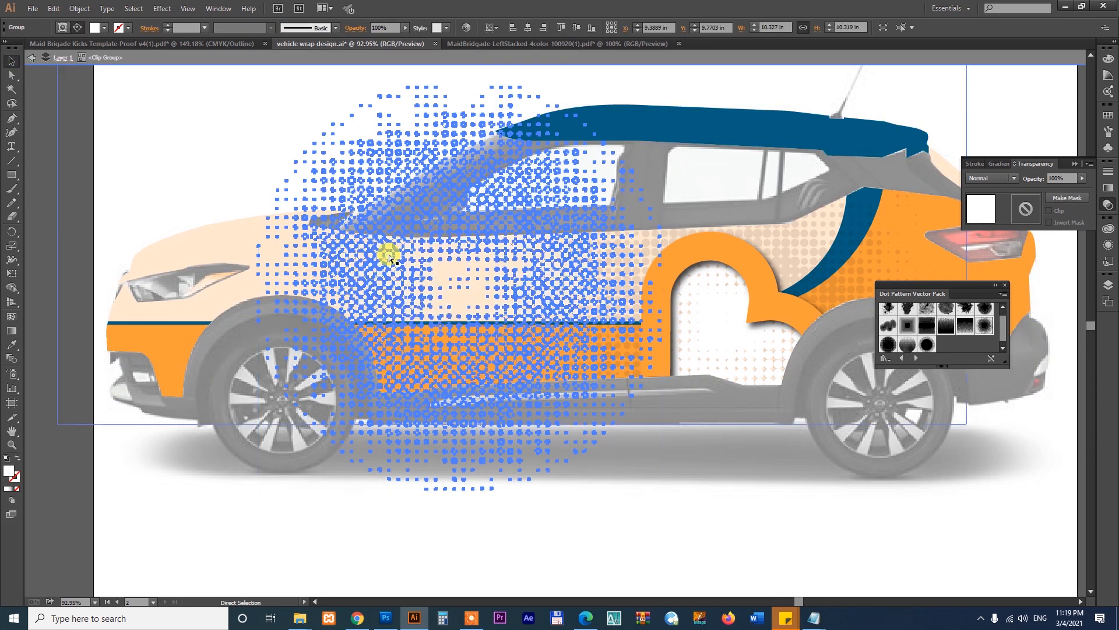
click(389, 254)
key(Escape)
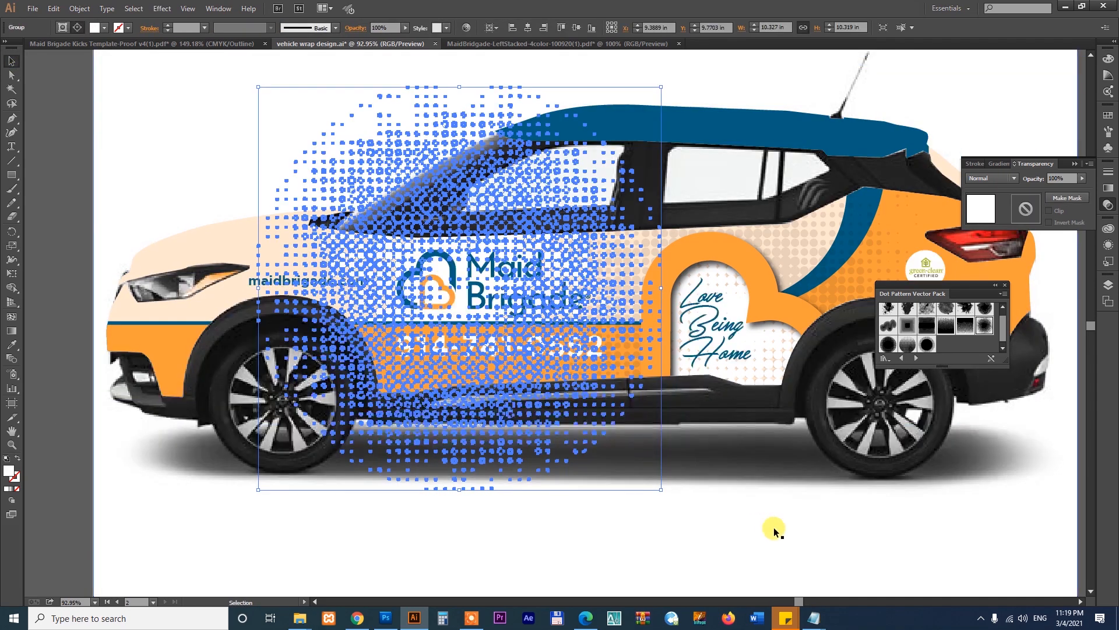
click(776, 529)
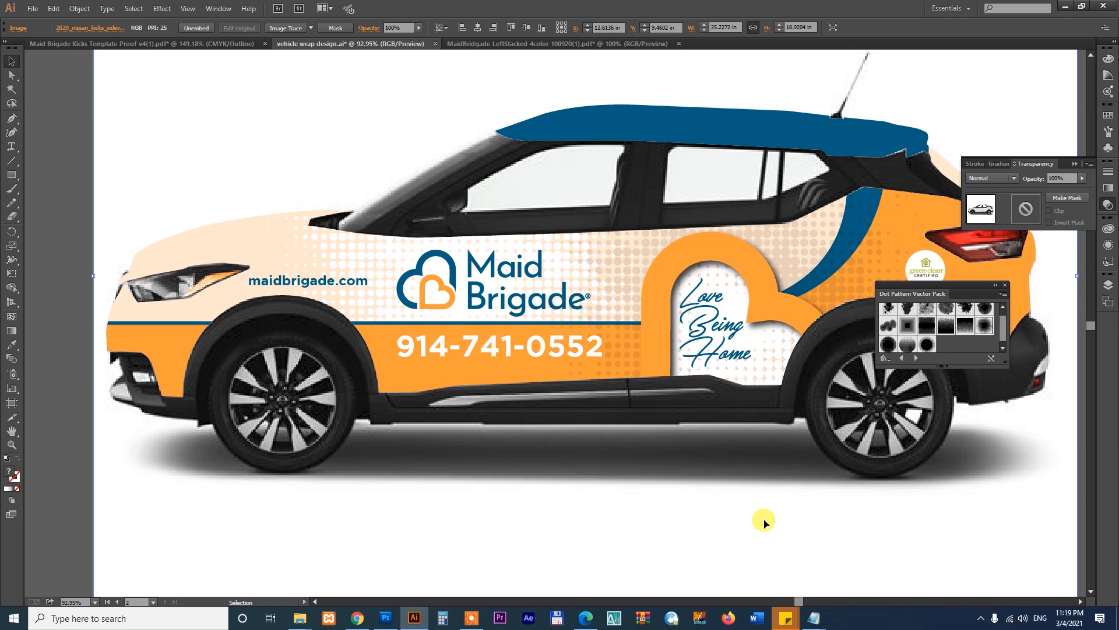
- View the blue and orange wrap artboards side by side with nothing selected
key(ctrl+minus)
key(ctrl+minus)
key(ctrl+minus)
key(ctrl+minus)
key(ctrl+minus)
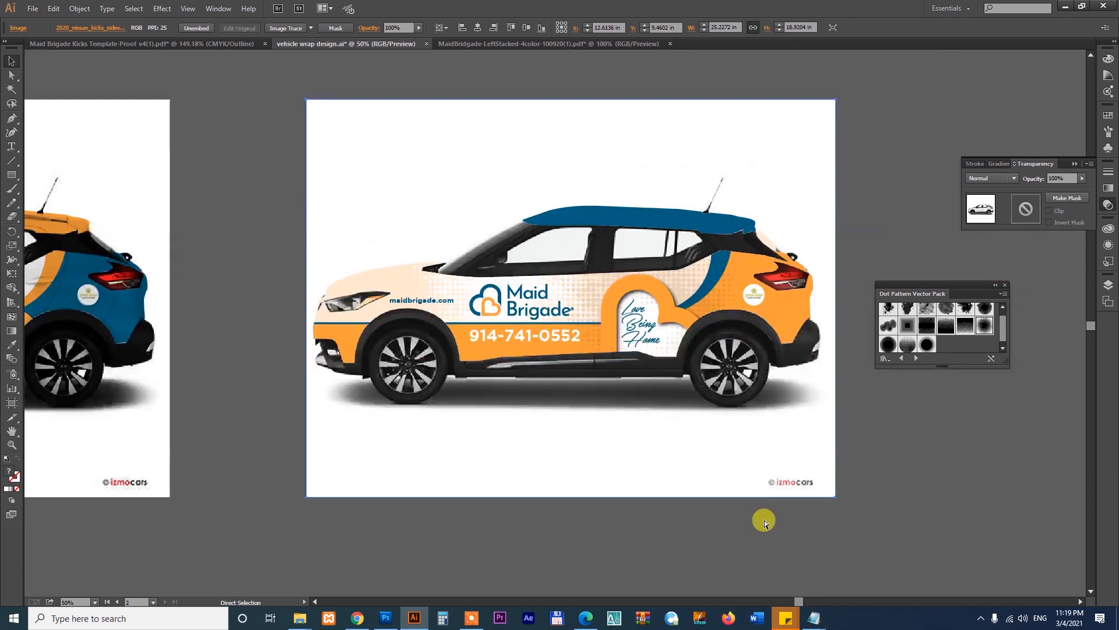
drag(240, 210, 732, 415)
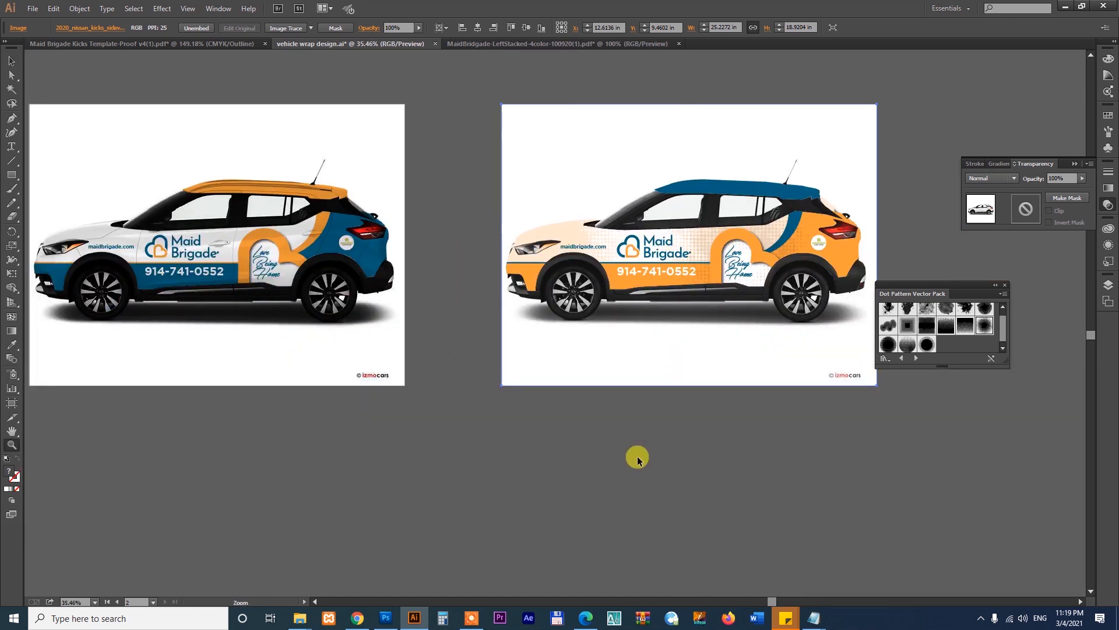
key(v)
click(637, 460)
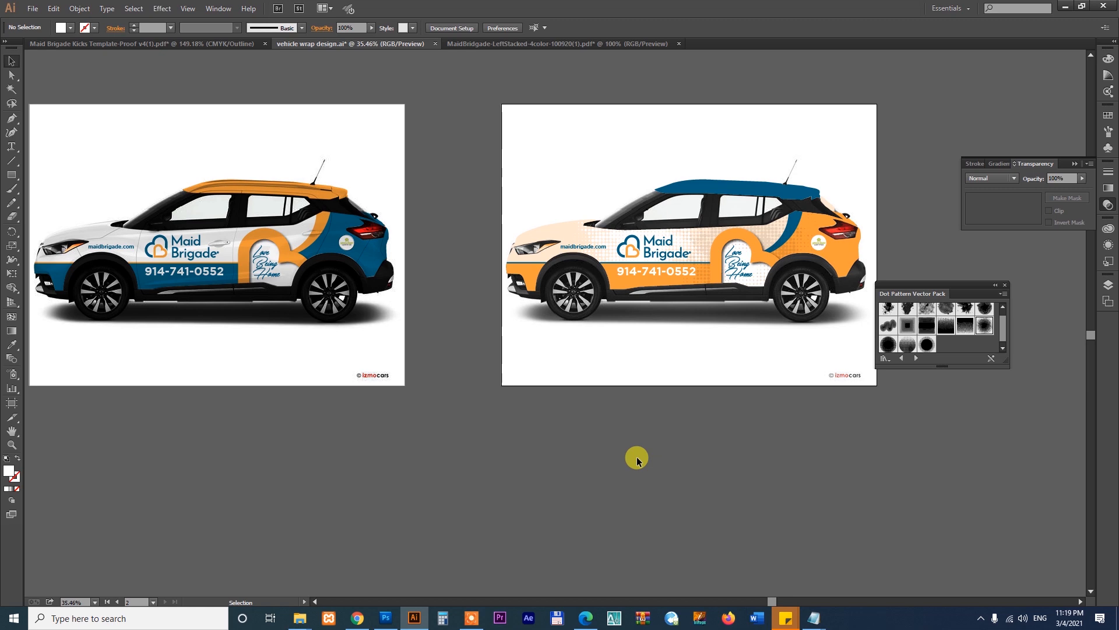
- Export the wrap designs by artboard as "vehicle wrap design.jpg" in JPEG format, using RGB, quality 5 and High (300 ppi) resolution
key(shift+o)
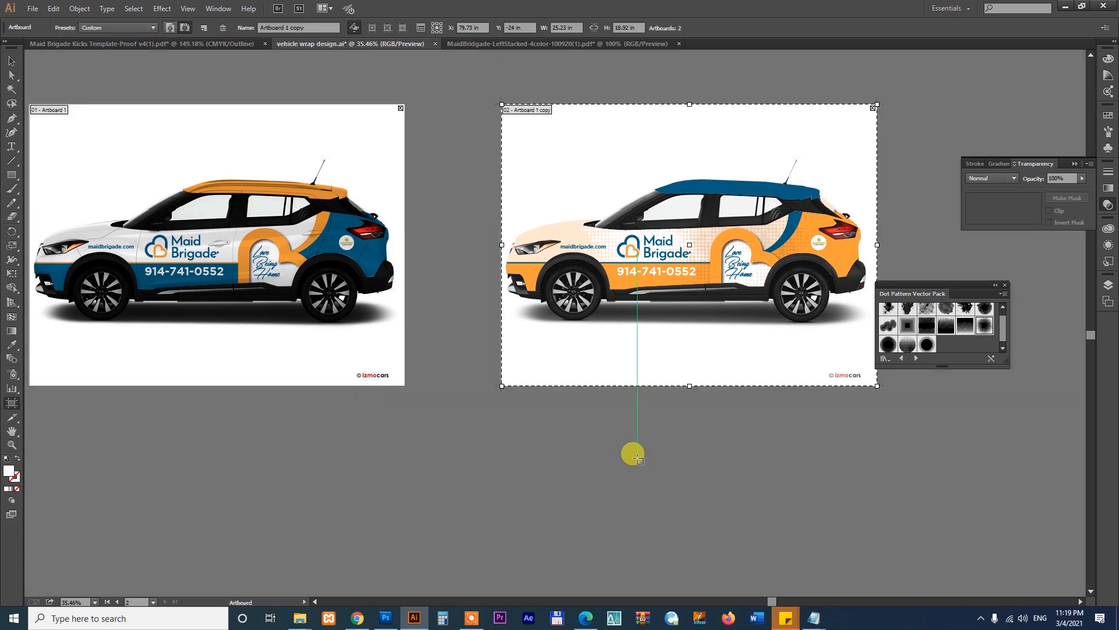
click(32, 9)
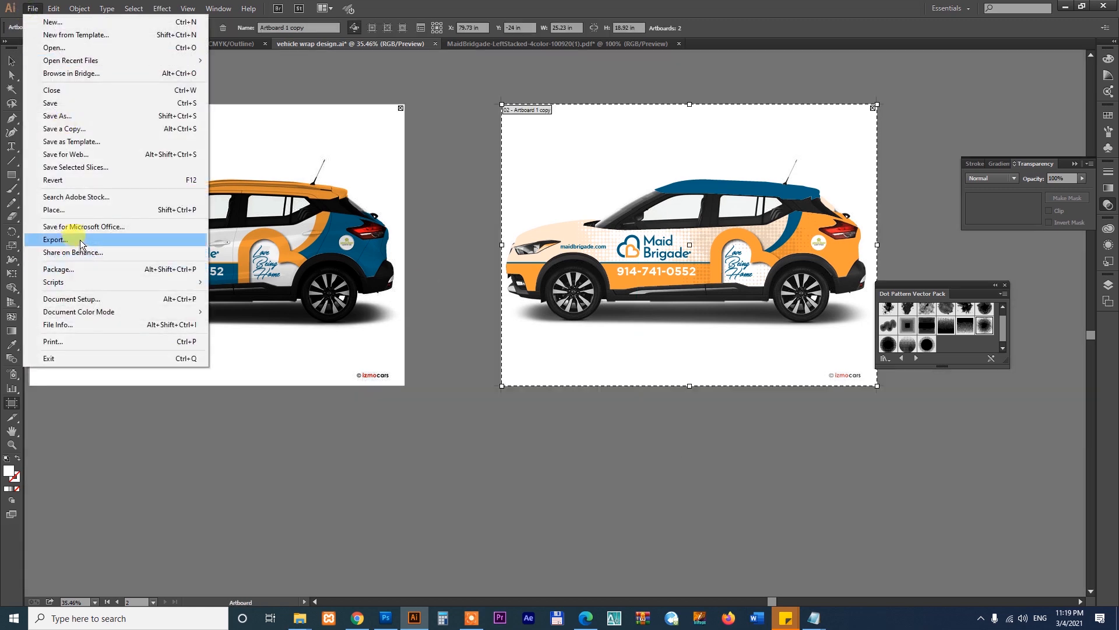
click(76, 244)
click(587, 360)
click(587, 360)
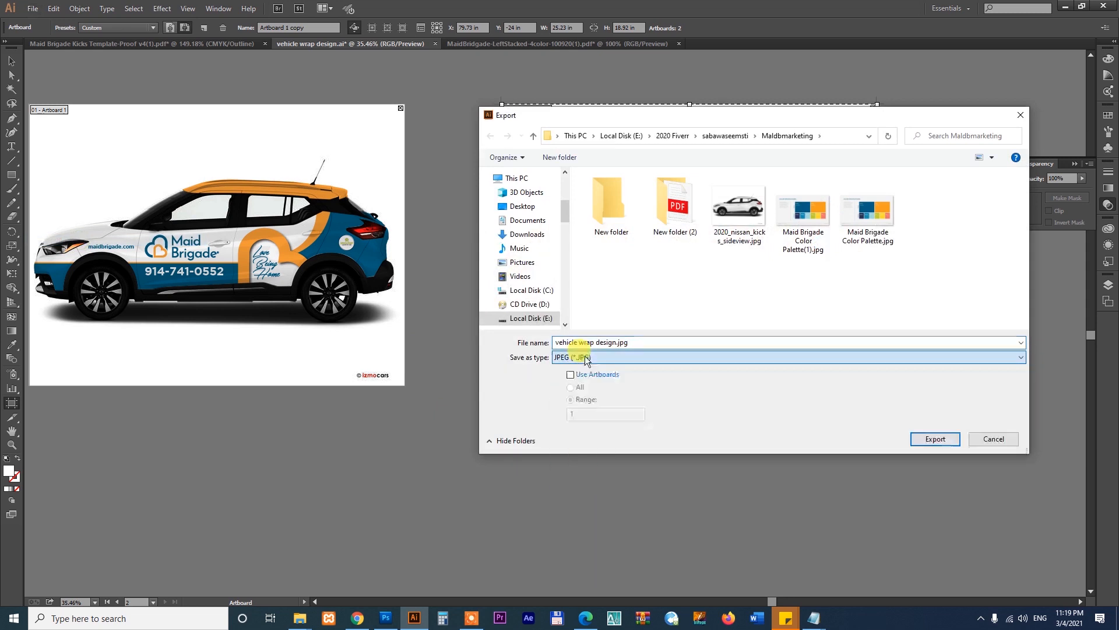
click(588, 375)
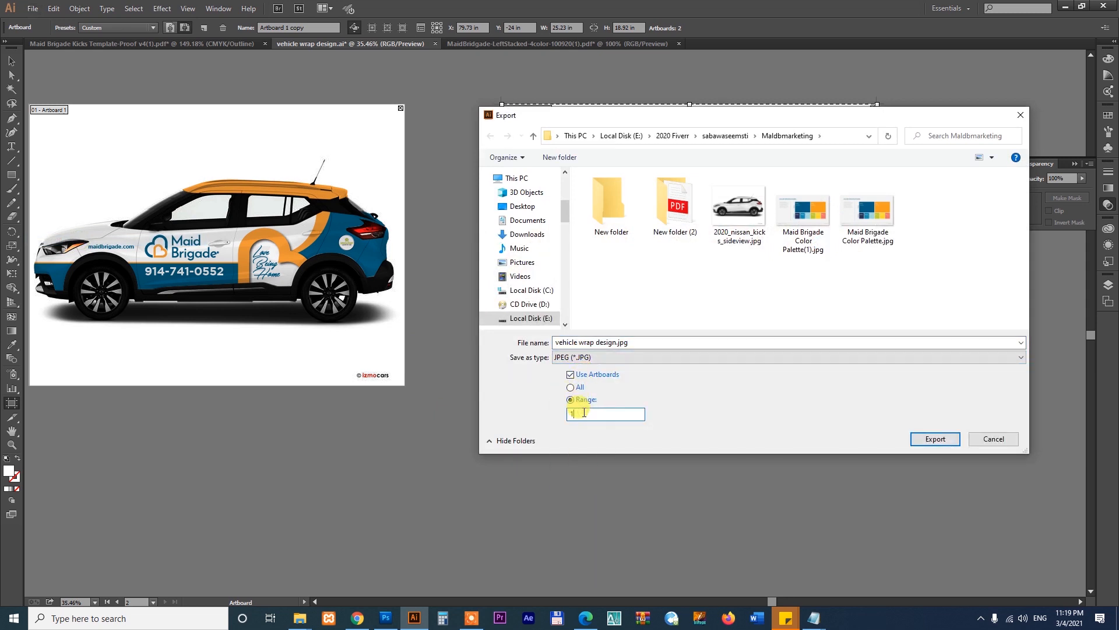
click(936, 440)
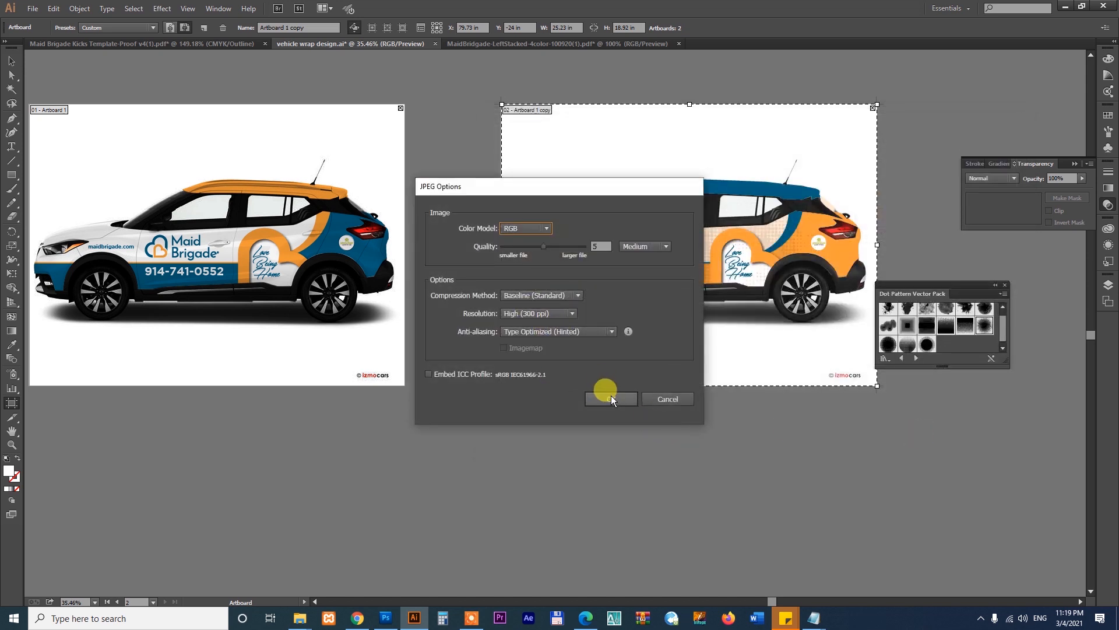
click(611, 399)
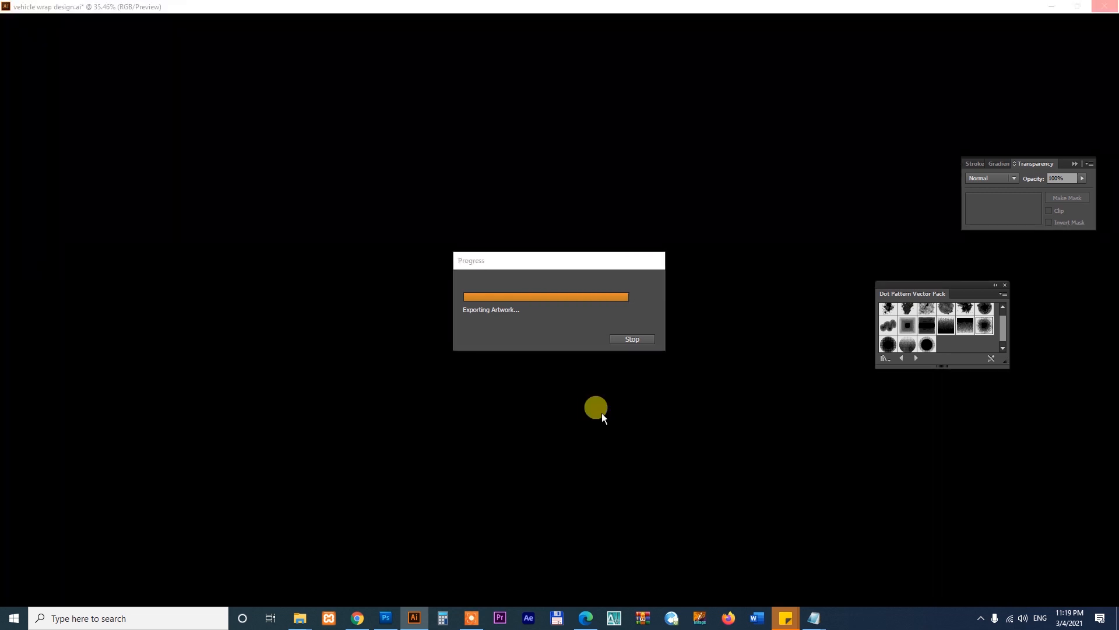
- Inspect the blue wrap up close, followed by the front of the orange wrap
key(z)
scroll(542, 413, left, 5)
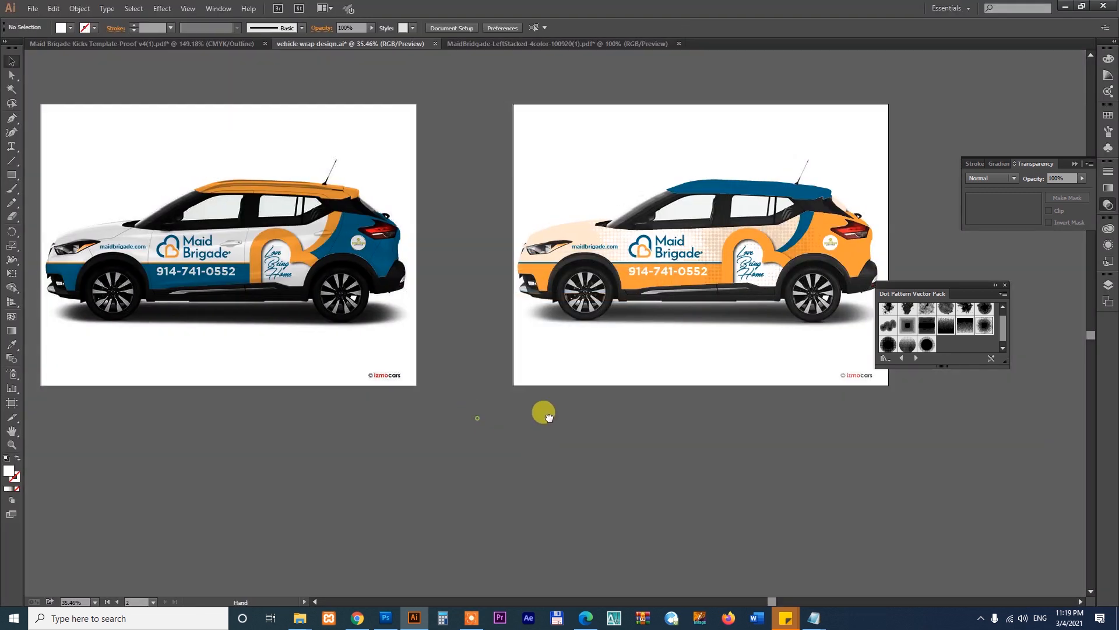
drag(376, 291, 598, 353)
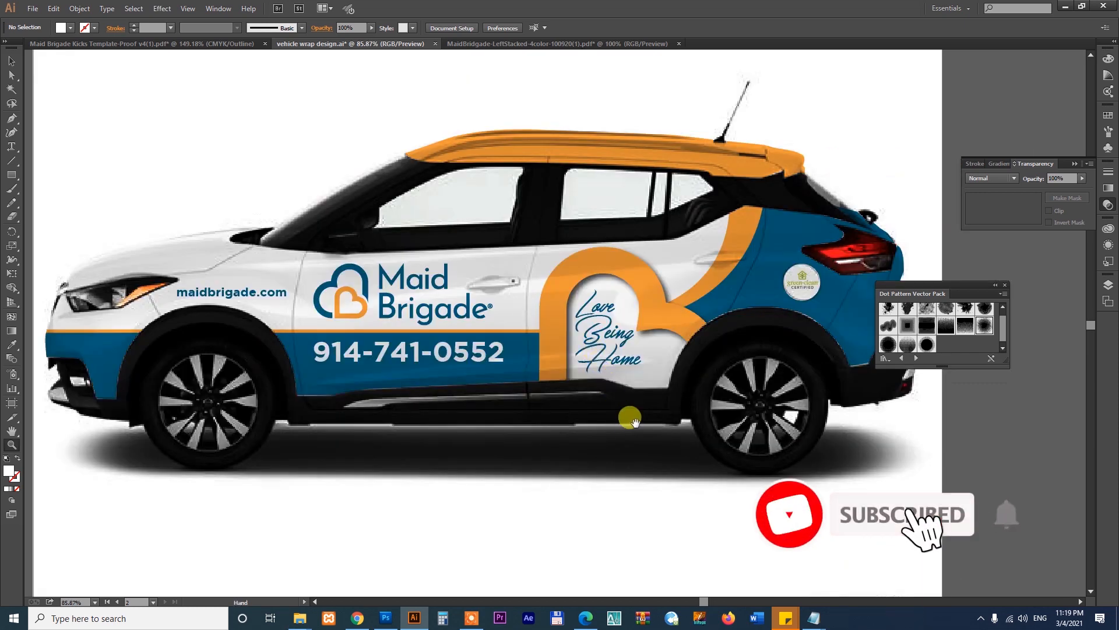
drag(669, 390, 292, 453)
drag(1044, 559, 579, 375)
scroll(572, 407, left, 10)
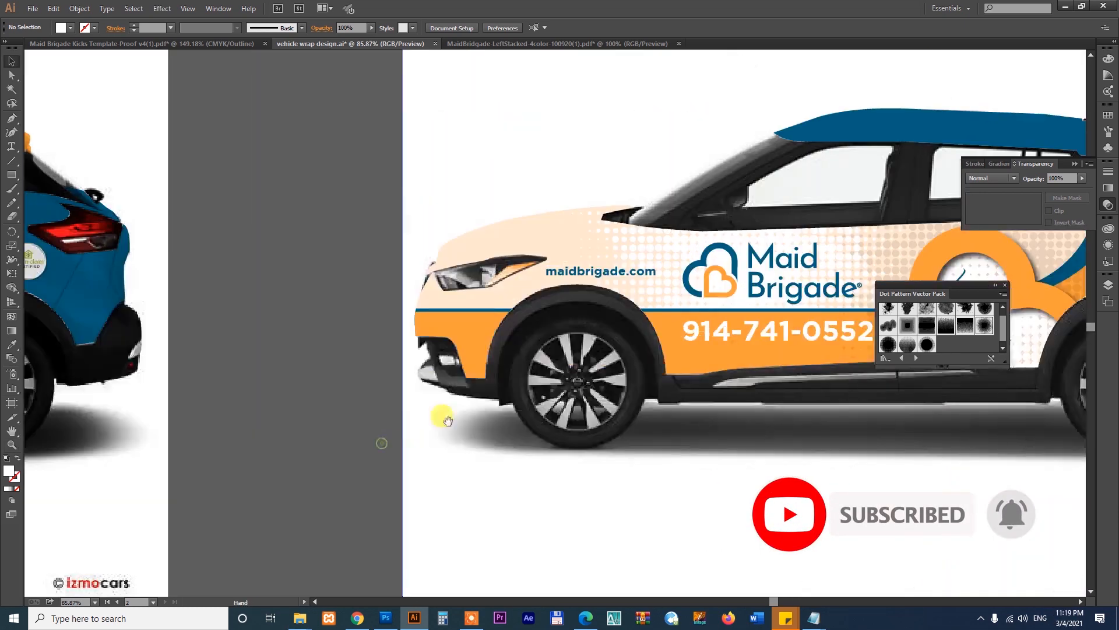
- Save the vehicle wrap document and review each complete car artboard in turn
key(a)
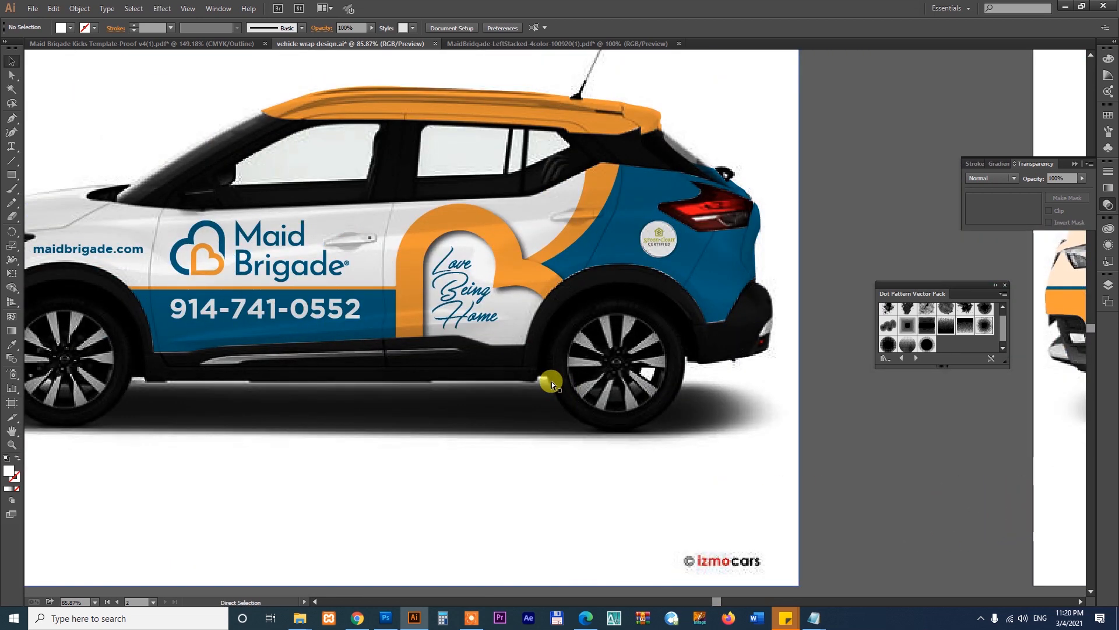
key(ctrl+minus)
scroll(565, 408, left, 3)
scroll(565, 408, up, 3)
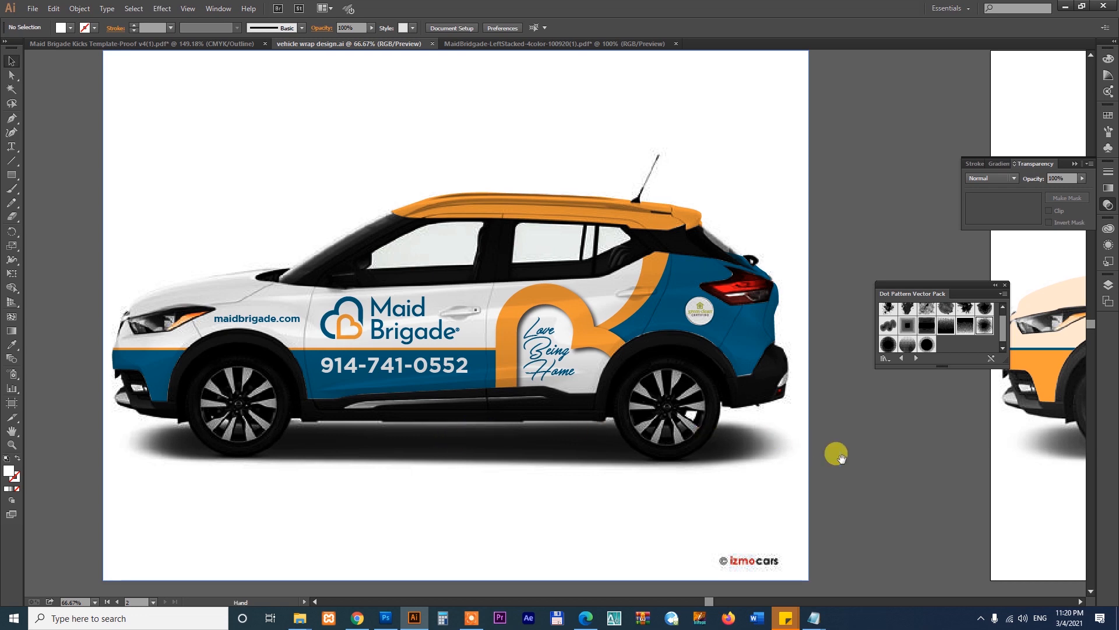
drag(836, 454, 449, 467)
drag(822, 467, 641, 466)
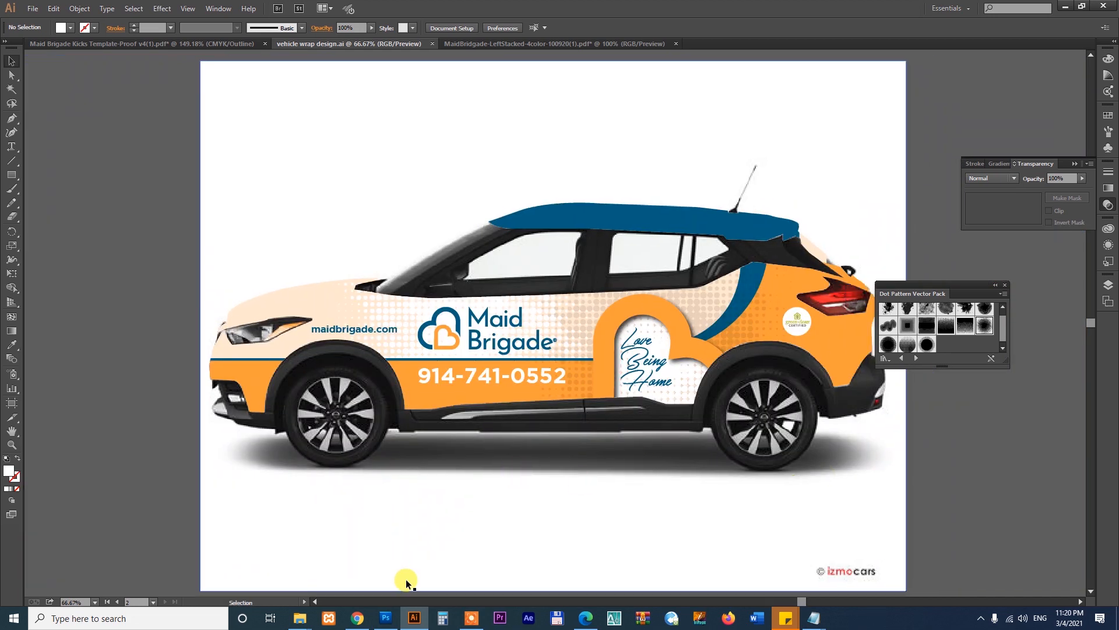
- Switch to Chrome and bring up the Sargodha Training Institute YouTube channel page
click(357, 618)
click(187, 9)
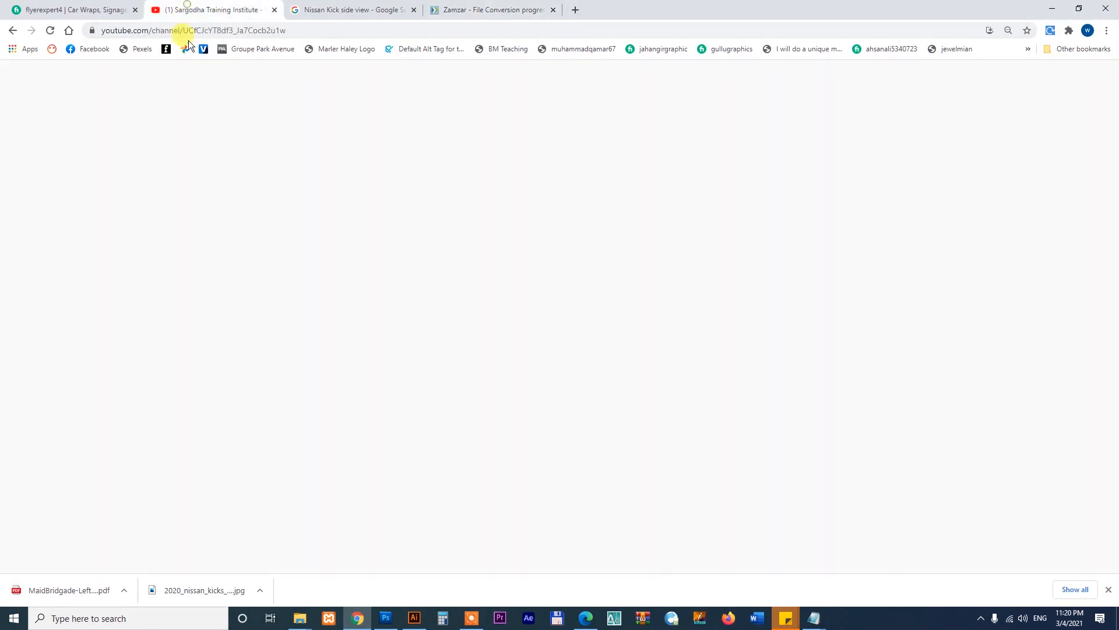